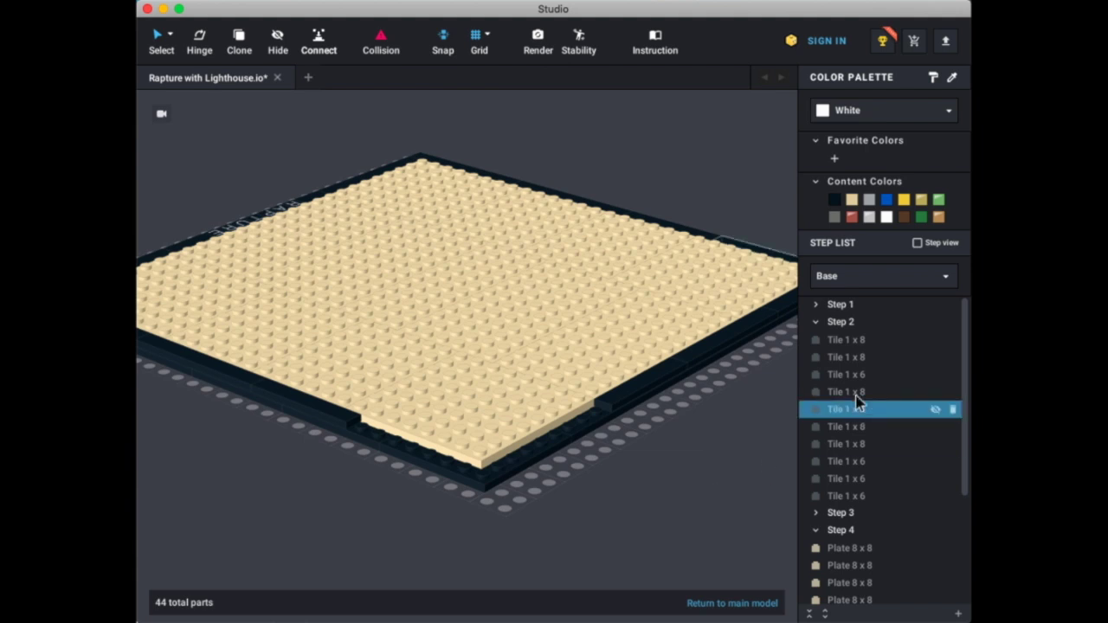
- Switch from the Base submodel to the Main Model
{"action": "left_click", "coordinate": [826, 278]}
{"action": "left_click", "coordinate": [660, 549]}
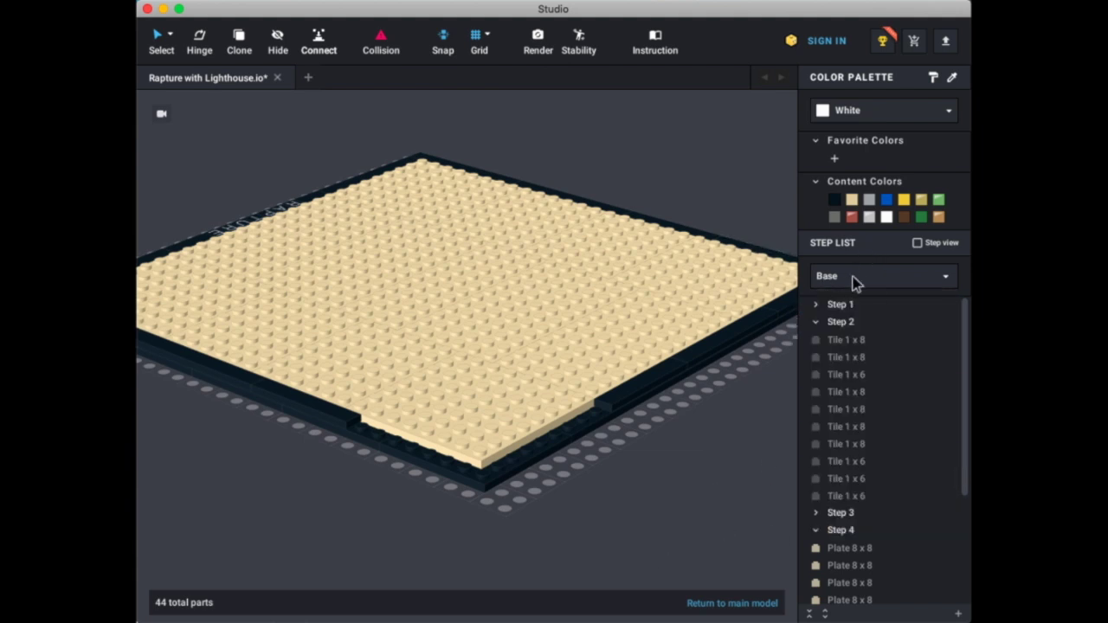
{"action": "scroll", "coordinate": [849, 476], "scroll_direction": "down", "scroll_amount": 5}
{"action": "left_click", "coordinate": [855, 277]}
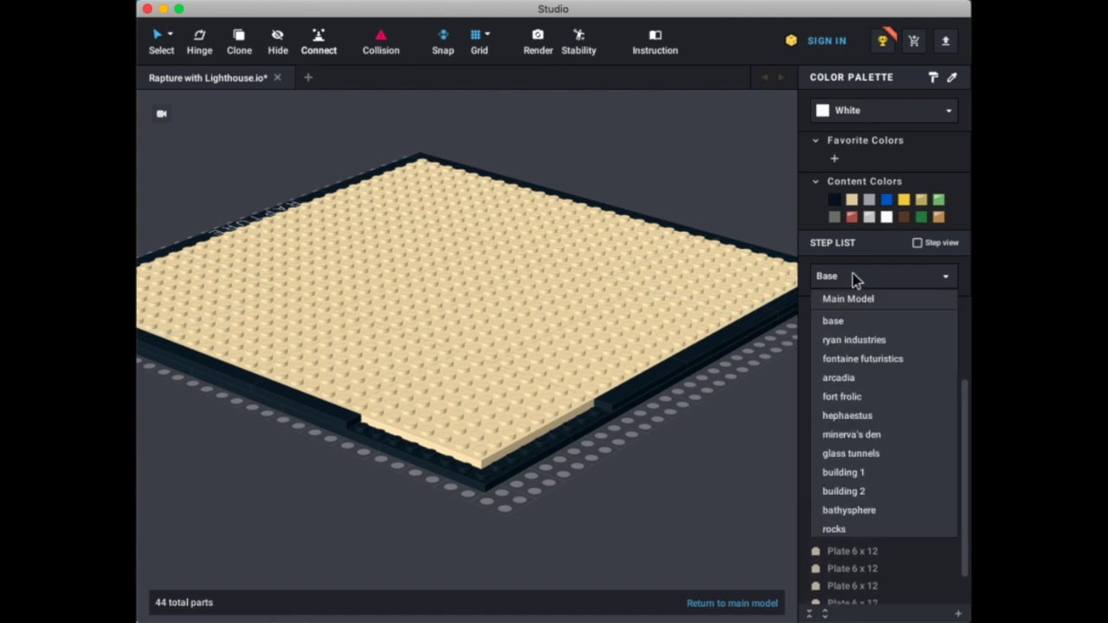
{"action": "left_click", "coordinate": [856, 300]}
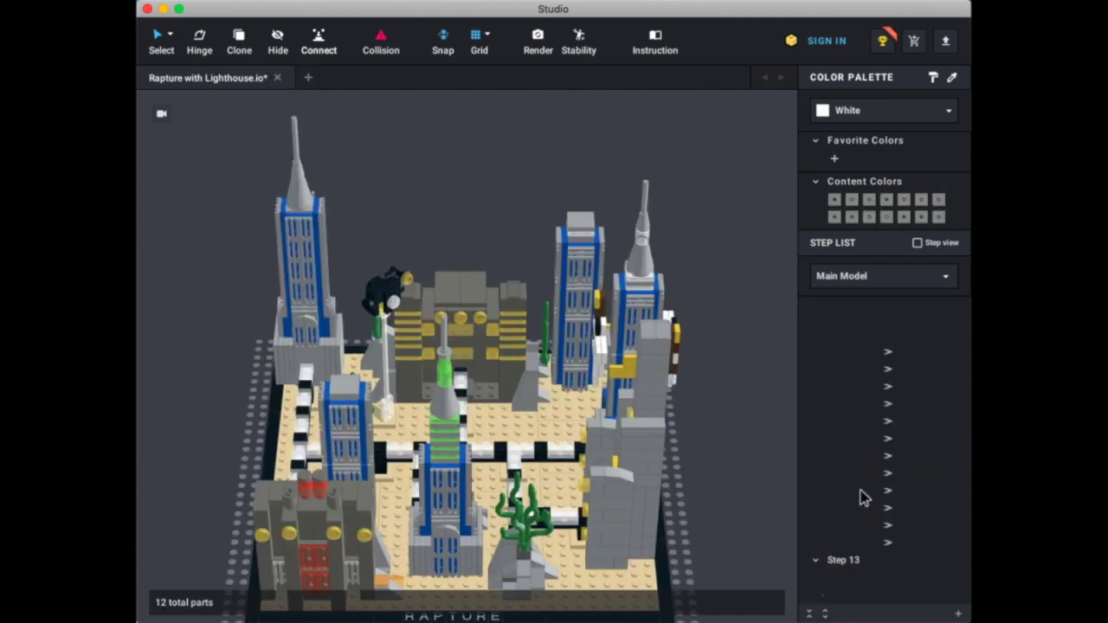
- Make Step 13 the active step and show blue parts from the Brick category in the part library
{"action": "left_click", "coordinate": [857, 515]}
{"action": "right_click_drag", "start_coordinate": [762, 517], "coordinate": [736, 512]}
{"action": "right_click_drag", "start_coordinate": [691, 472], "coordinate": [605, 368]}
{"action": "scroll", "coordinate": [645, 465], "scroll_direction": "up", "scroll_amount": 5}
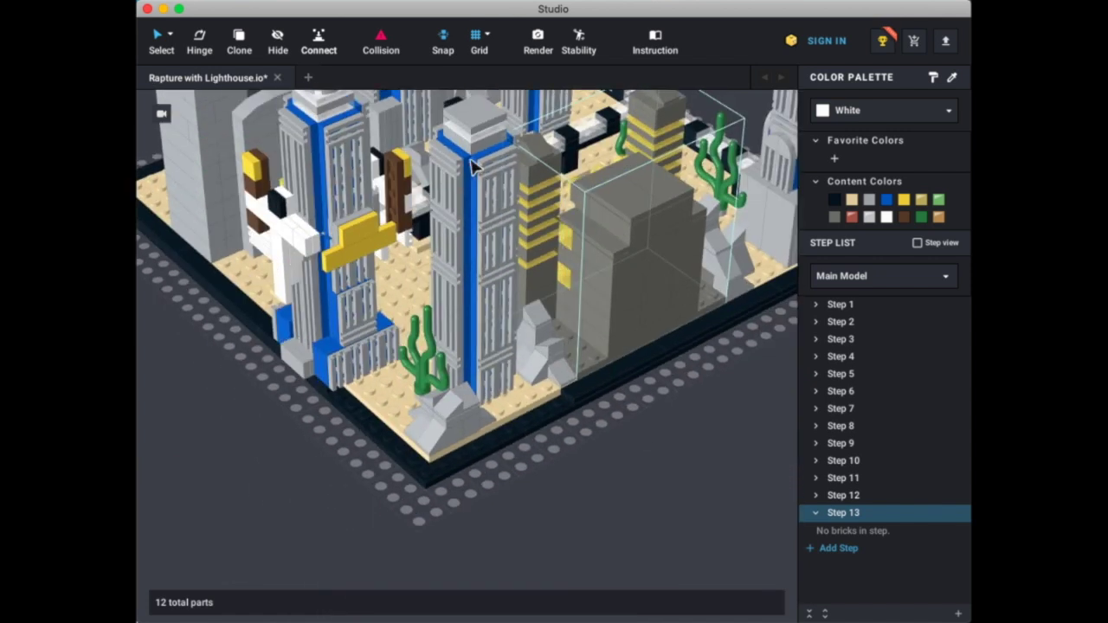
{"action": "key", "text": "space"}
{"action": "left_click", "coordinate": [533, 221]}
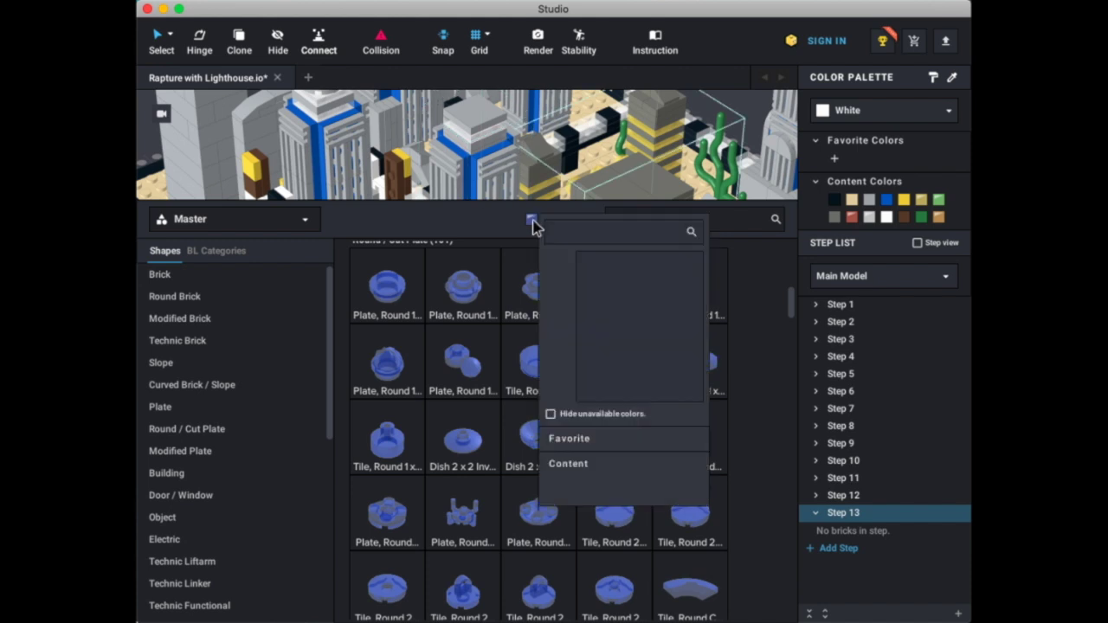
{"action": "left_click", "coordinate": [658, 467]}
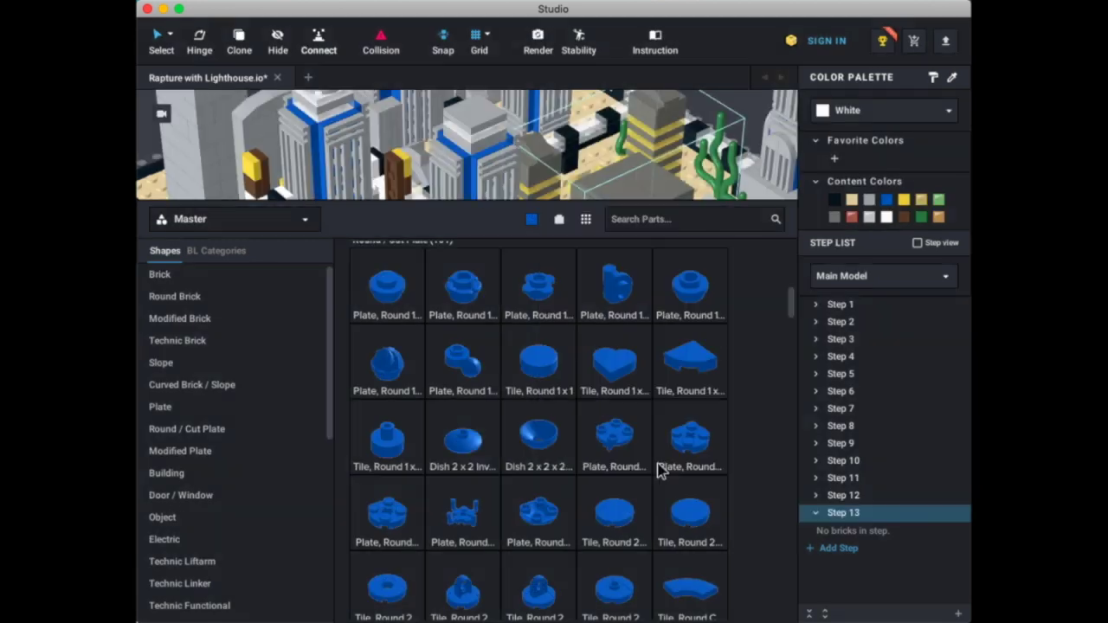
{"action": "left_click", "coordinate": [228, 275]}
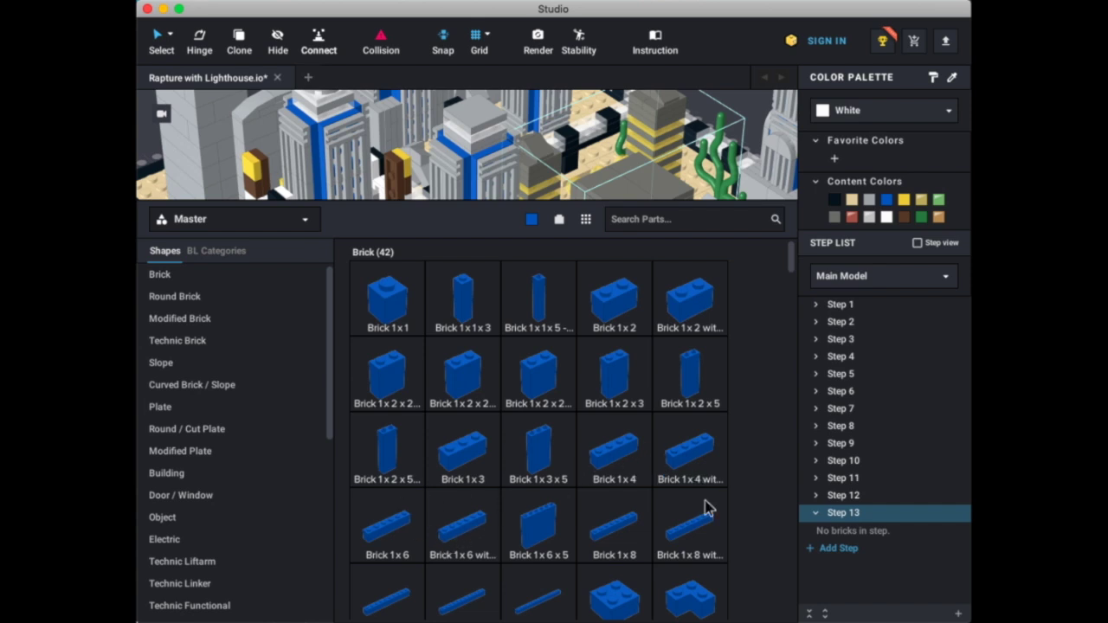
- Place a blue Brick 1 x 8 on the base's outer edge, starting at the corner beside the rocks and seaweed
{"action": "left_click", "coordinate": [614, 529]}
{"action": "left_click", "coordinate": [397, 383]}
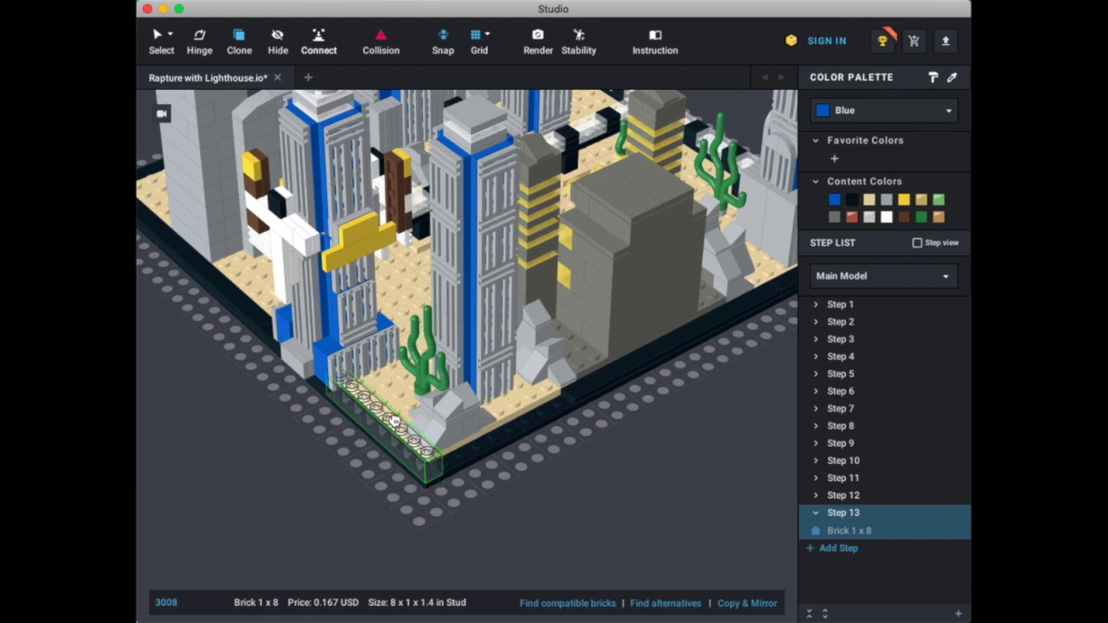
{"action": "left_click_drag", "start_coordinate": [394, 422], "coordinate": [500, 429]}
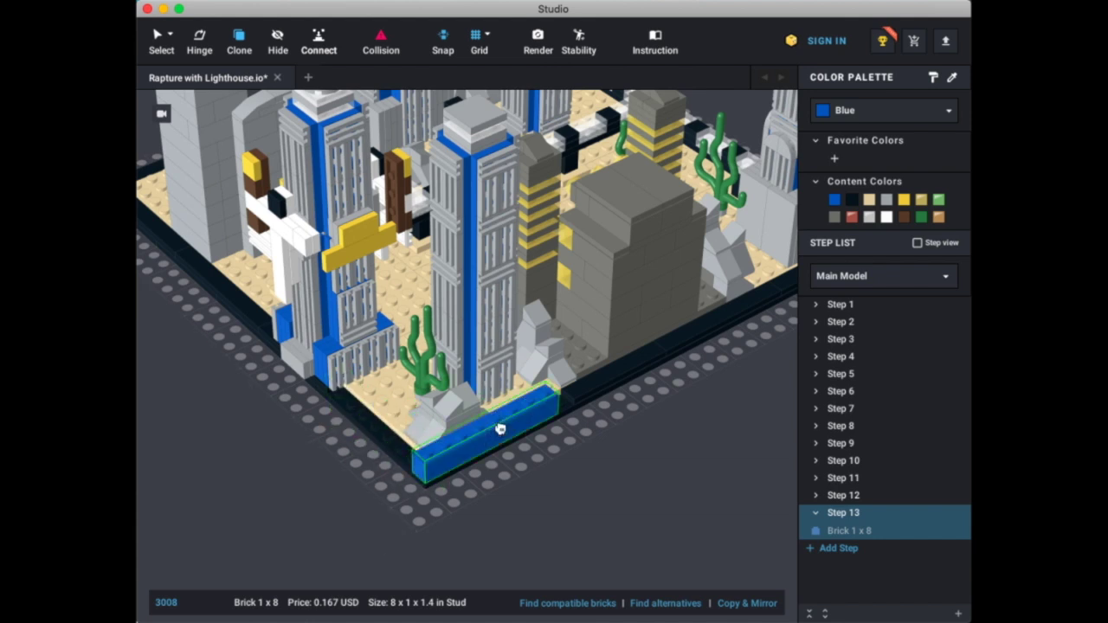
{"action": "left_click", "coordinate": [500, 430]}
{"action": "key", "text": "Escape"}
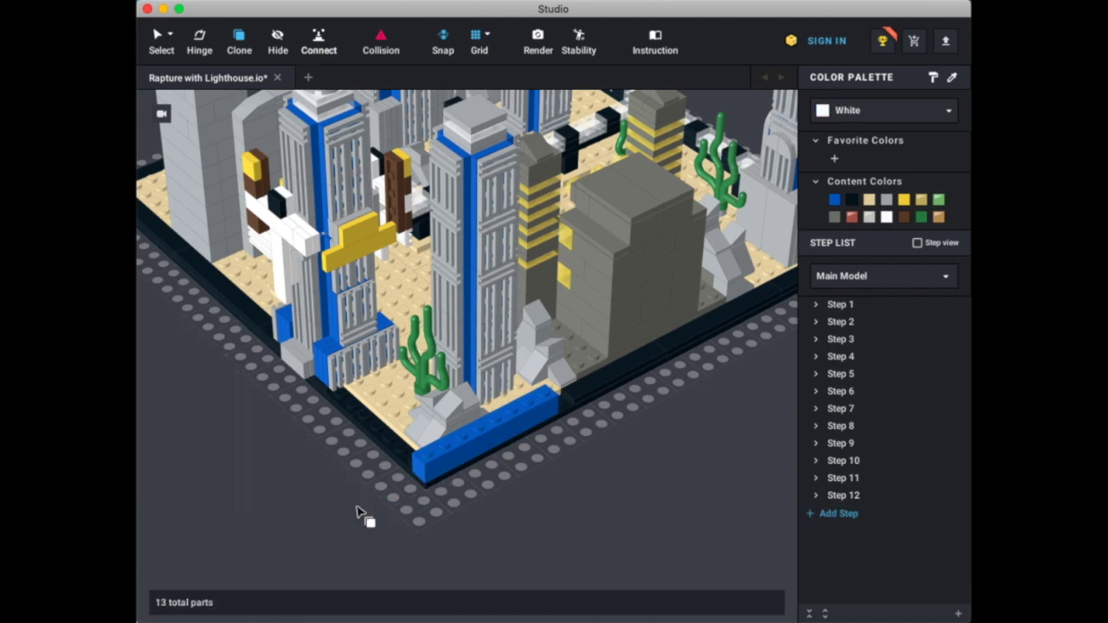
- Place a blue Brick 1 x 6 on the adjoining base edge so that it meets the 1 x 8 brick at the corner
{"action": "key", "text": "space"}
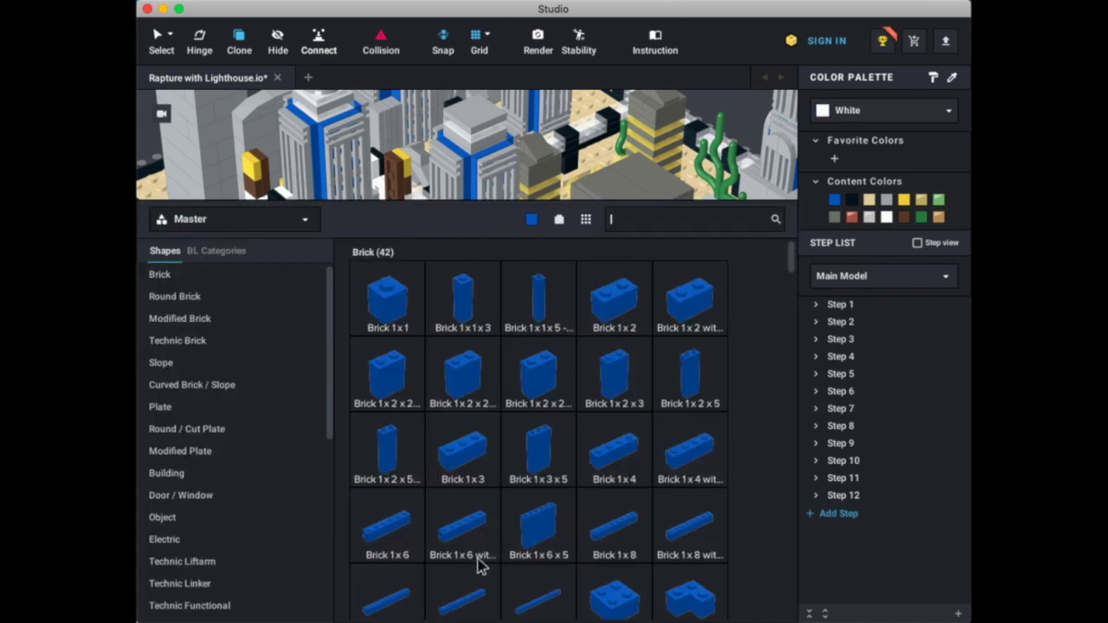
{"action": "key", "text": "Escape"}
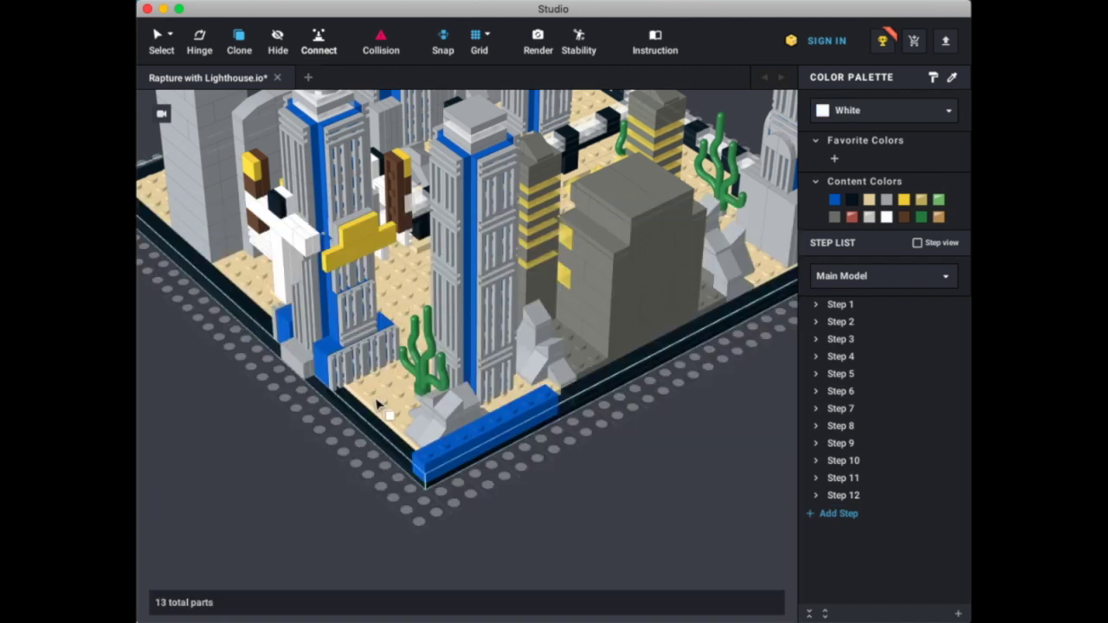
{"action": "key", "text": "super+f"}
{"action": "key", "text": "Escape"}
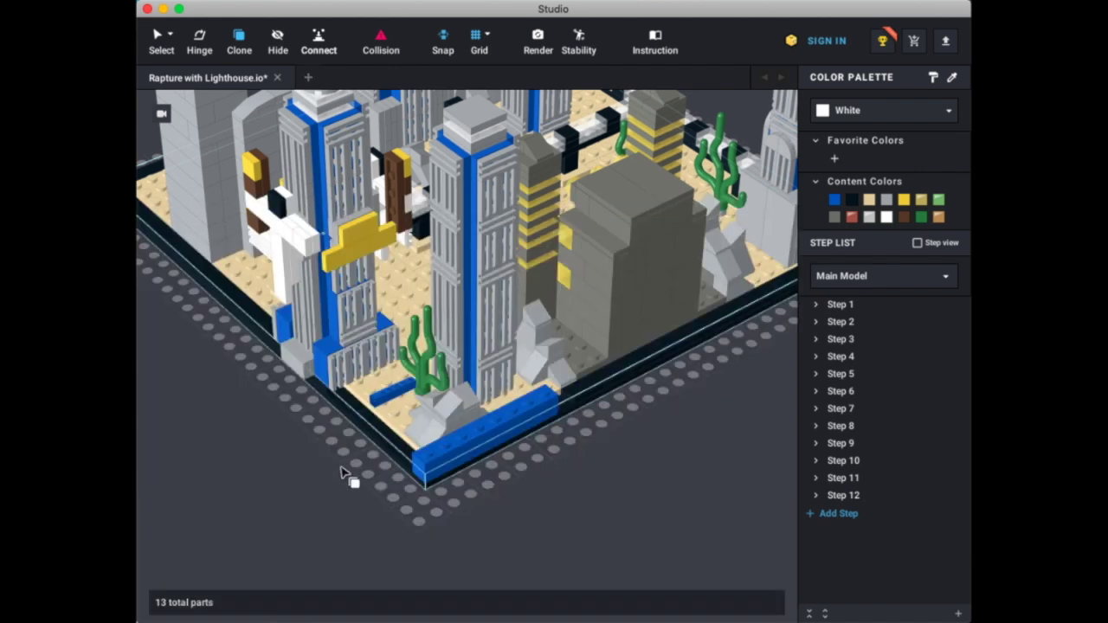
{"action": "right_click_drag", "start_coordinate": [308, 462], "coordinate": [344, 465]}
{"action": "key", "text": "super+v"}
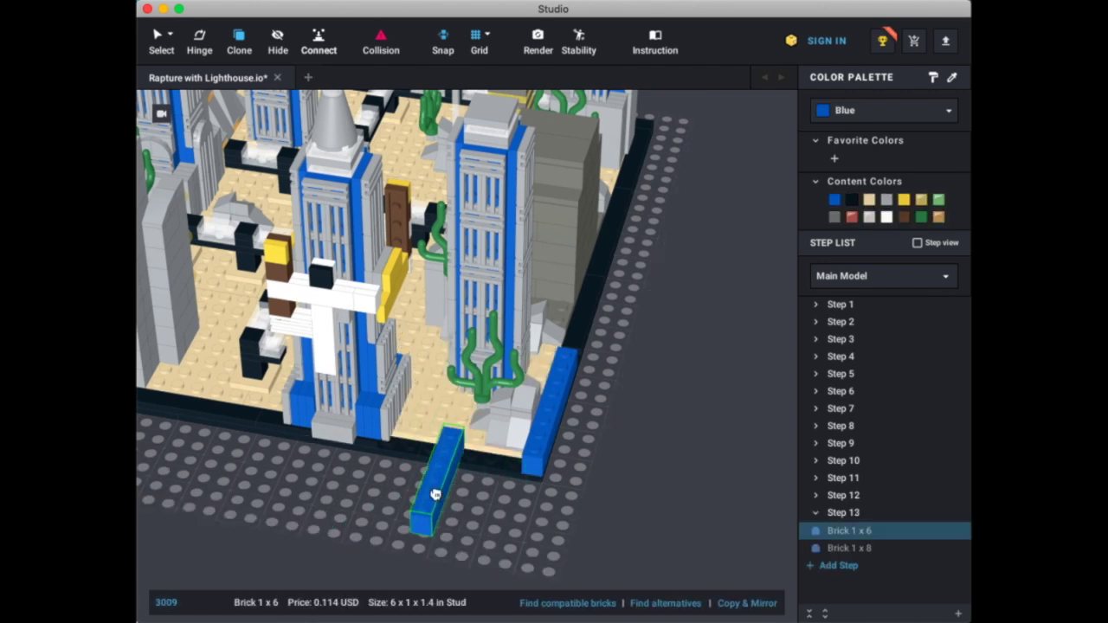
{"action": "key", "text": "Right"}
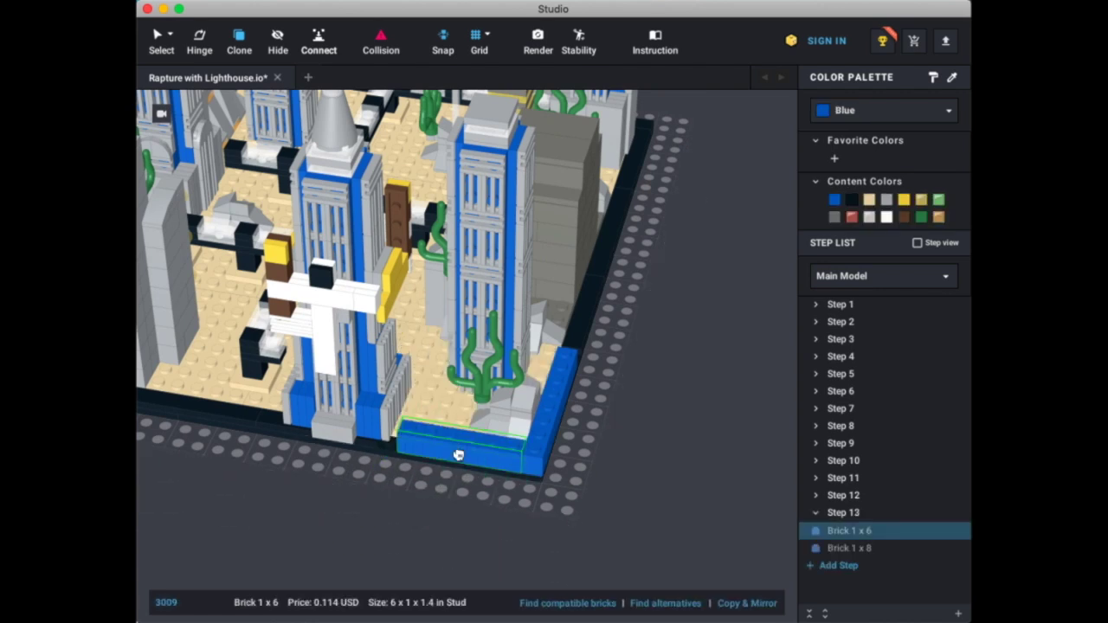
{"action": "key", "text": "Escape"}
- Replace the blue Brick 1 x 8 on the base edge with a blue Brick 1 x 6 at the same corner
{"action": "left_click", "coordinate": [161, 39]}
{"action": "left_click", "coordinate": [528, 424]}
{"action": "left_click", "coordinate": [540, 424]}
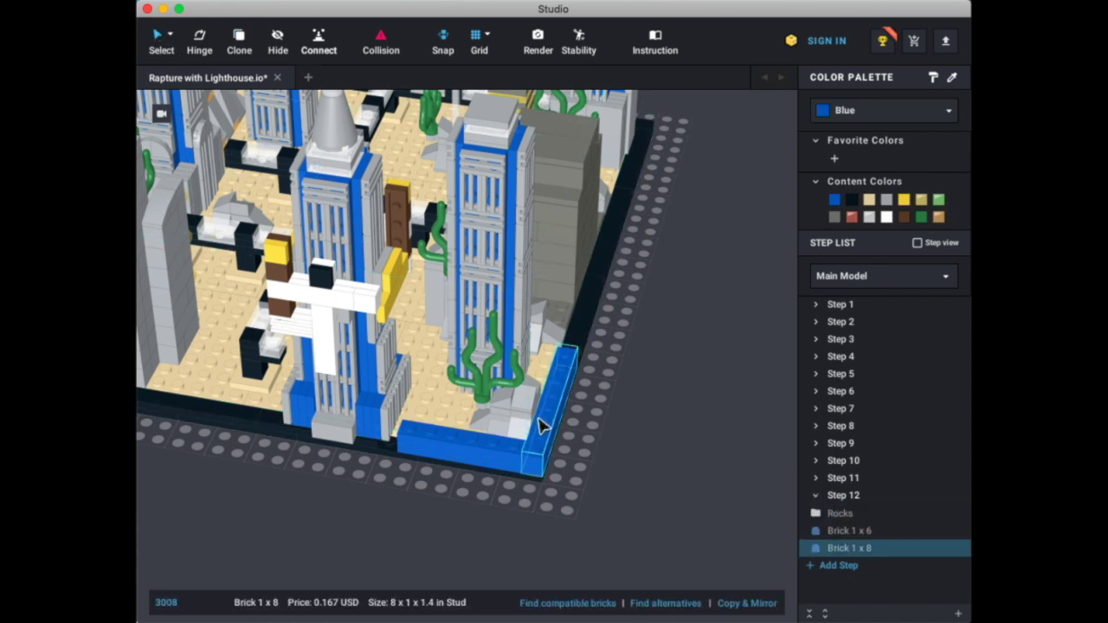
{"action": "key", "text": "Delete"}
{"action": "key", "text": "space"}
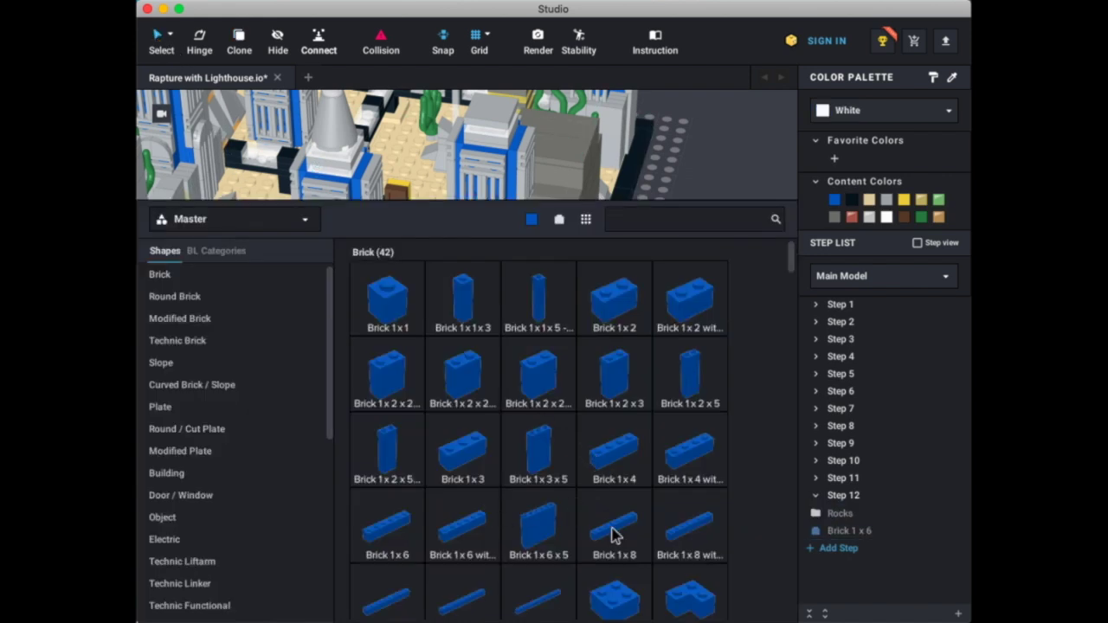
{"action": "left_click", "coordinate": [371, 539]}
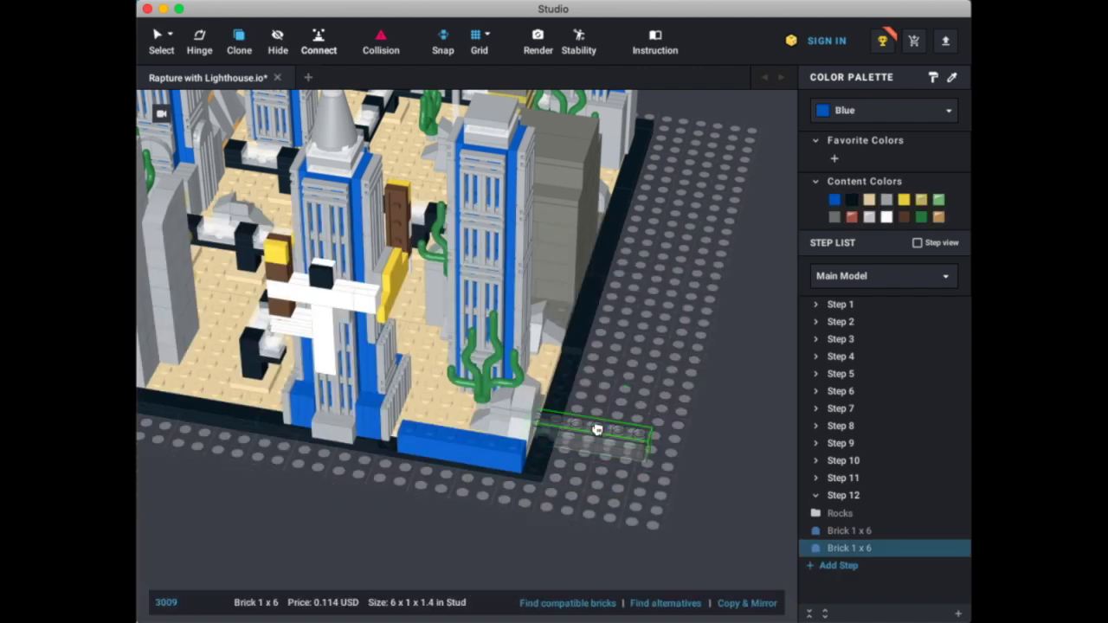
{"action": "left_click", "coordinate": [547, 417]}
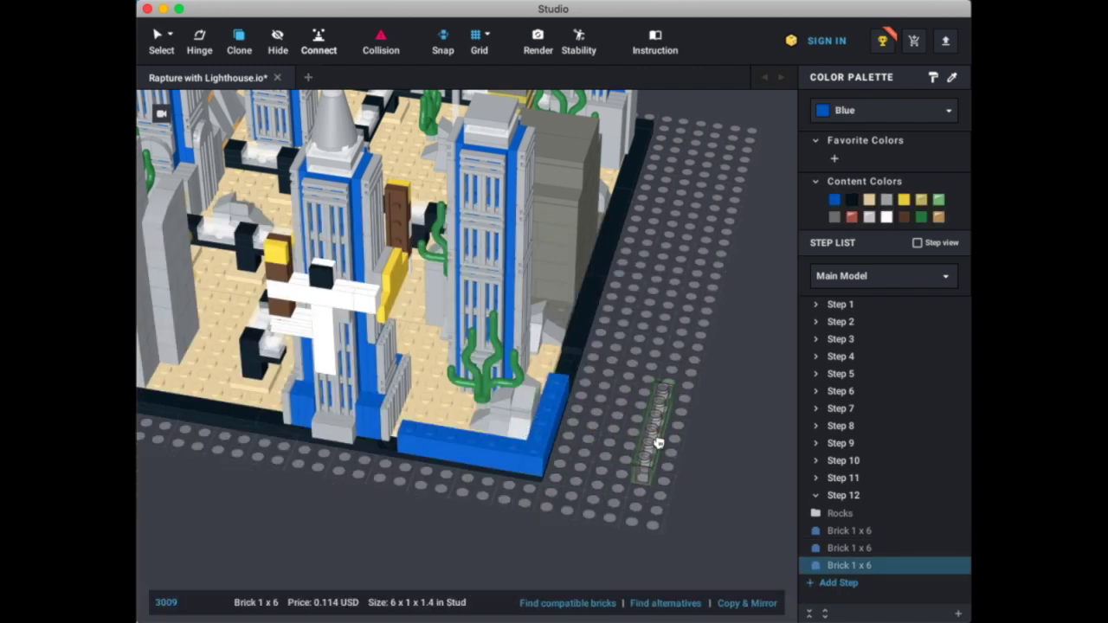
{"action": "left_click", "coordinate": [658, 445]}
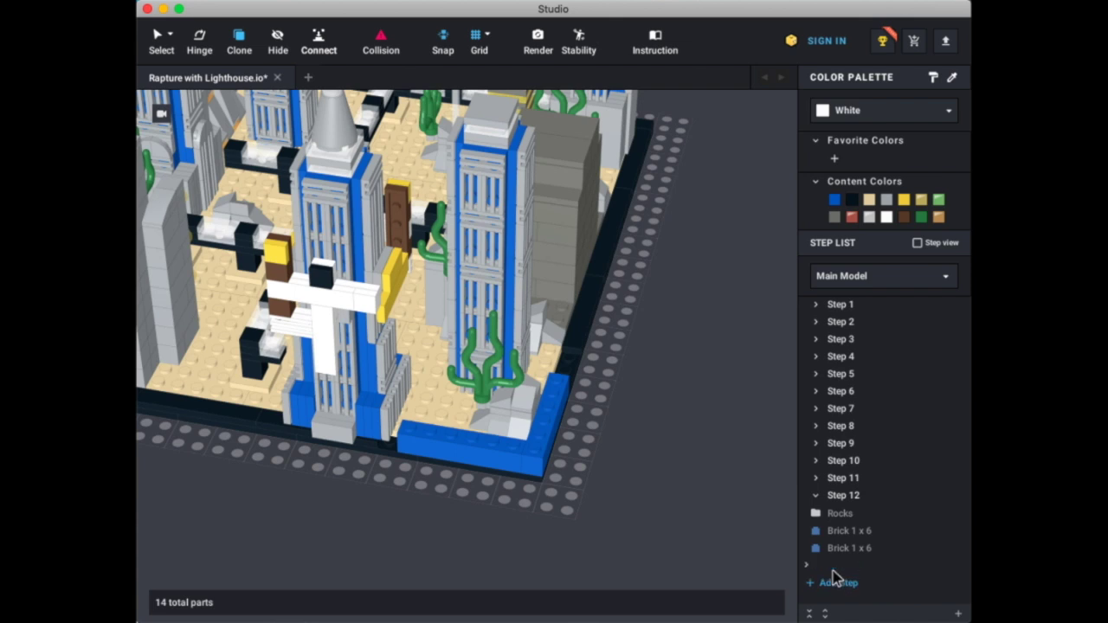
- Add a new Step 13 after Step 12 and move both Brick 1 x 6 parts into it
{"action": "left_click", "coordinate": [833, 570]}
{"action": "left_click", "coordinate": [837, 547]}
{"action": "left_click", "coordinate": [836, 534], "text": "shift"}
{"action": "left_click_drag", "start_coordinate": [836, 537], "coordinate": [841, 584]}
{"action": "left_click", "coordinate": [701, 528]}
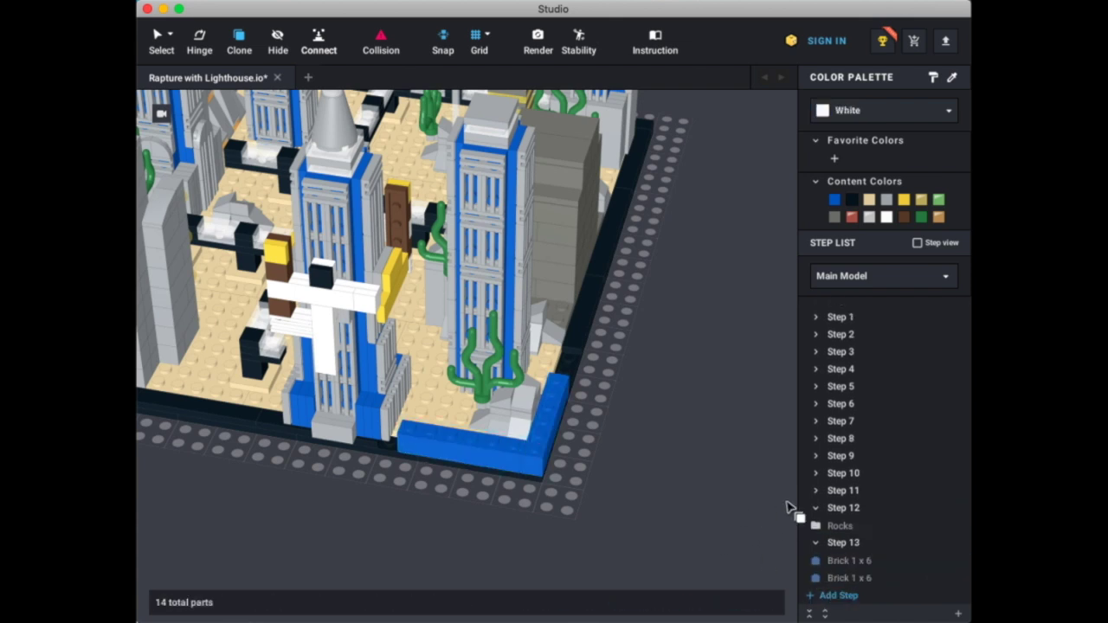
{"action": "left_click", "coordinate": [816, 508]}
- Open the Base submodel to examine its plates and border, and return to the Main Model
{"action": "right_click_drag", "start_coordinate": [604, 513], "coordinate": [572, 511]}
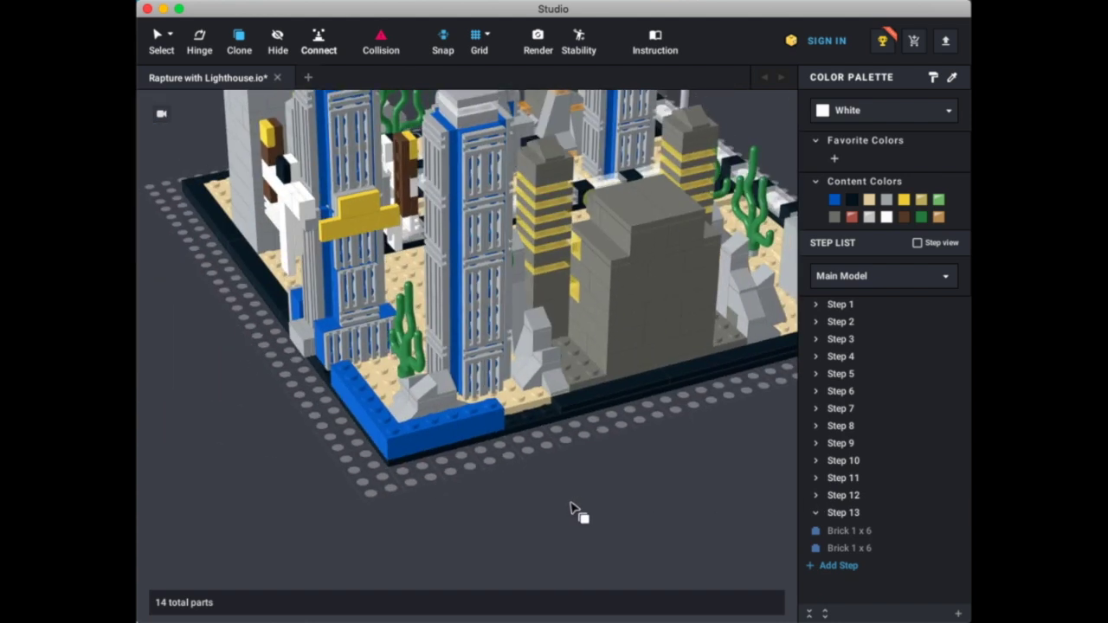
{"action": "left_click", "coordinate": [888, 286]}
{"action": "left_click", "coordinate": [864, 326]}
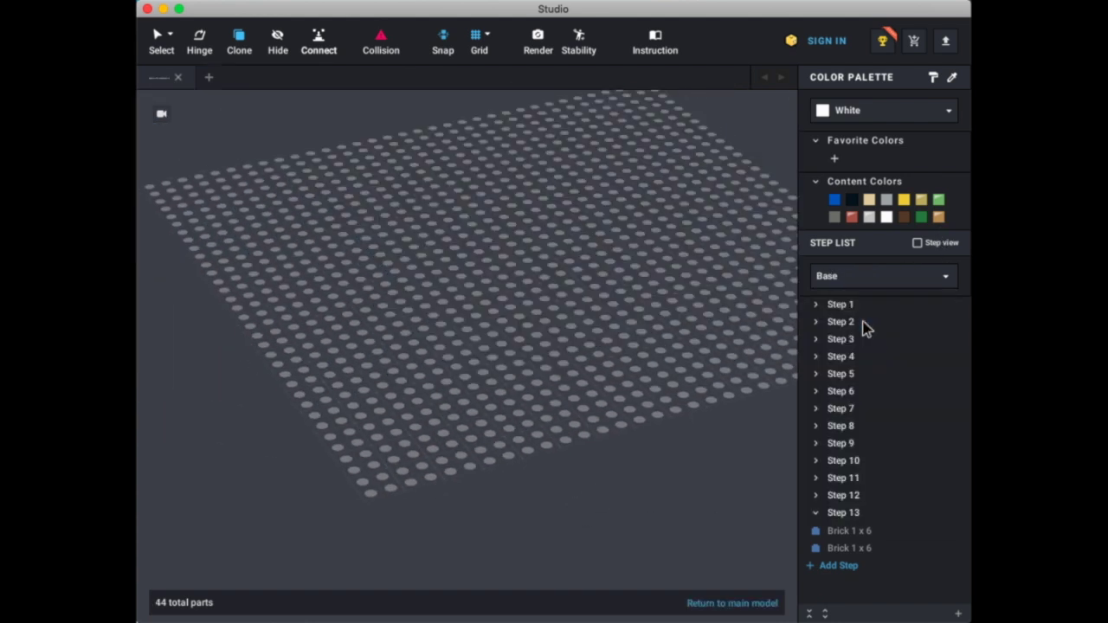
{"action": "right_click_drag", "start_coordinate": [503, 473], "coordinate": [433, 471]}
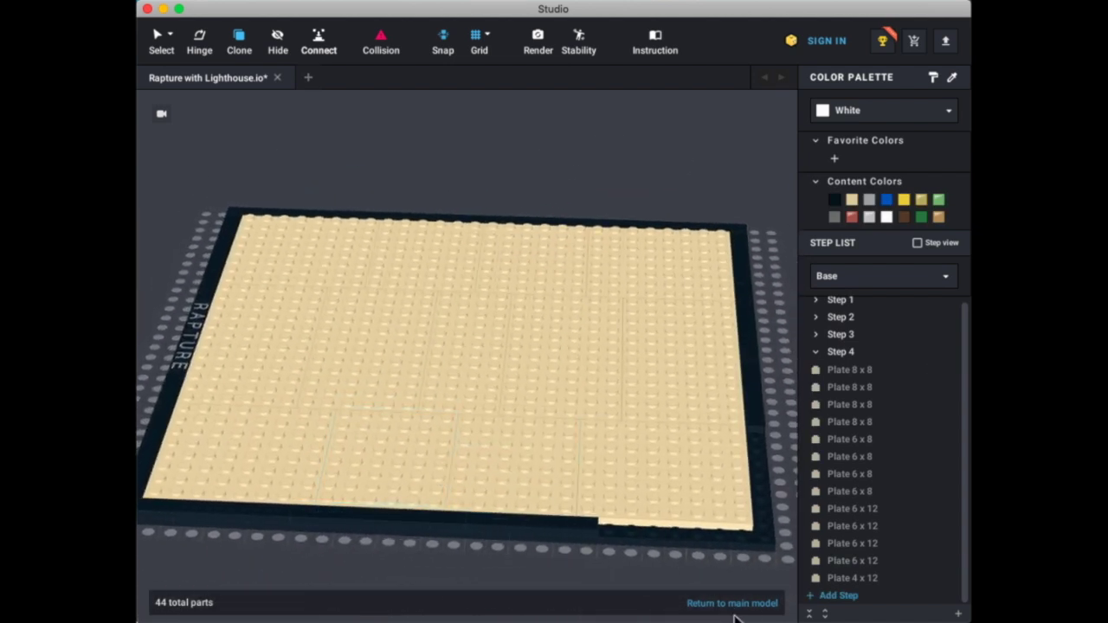
{"action": "left_click", "coordinate": [838, 282]}
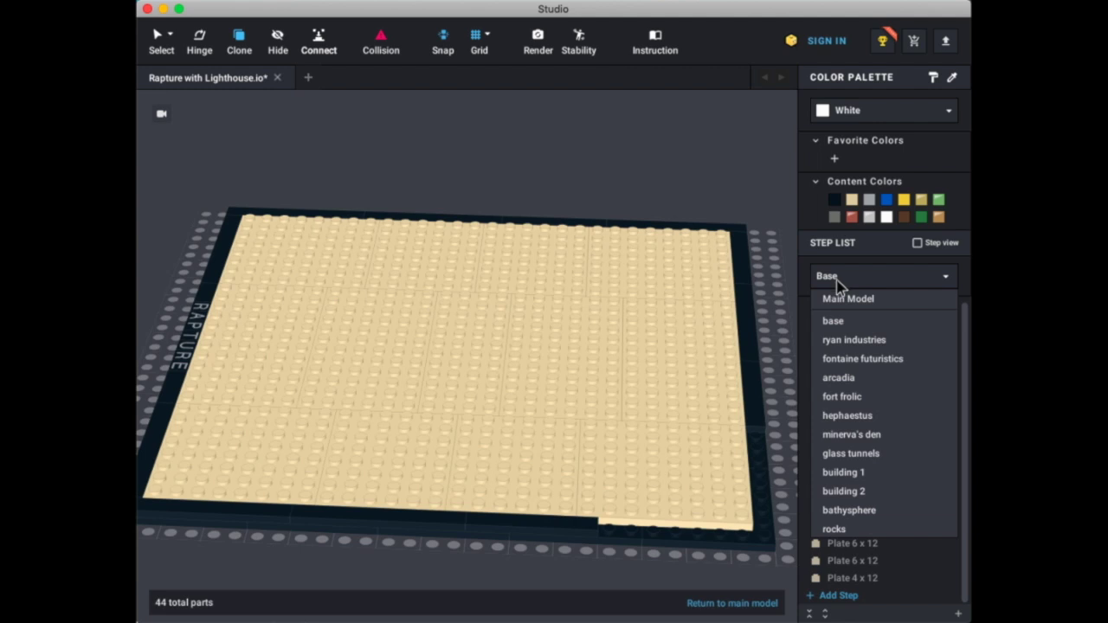
{"action": "left_click", "coordinate": [753, 534]}
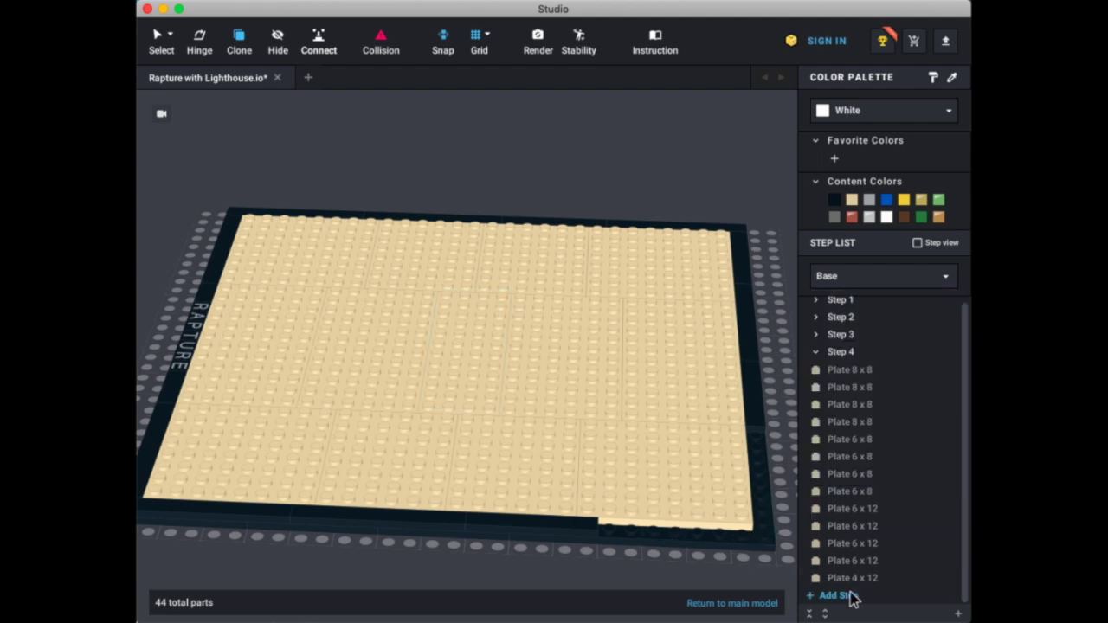
{"action": "left_click", "coordinate": [846, 273]}
{"action": "left_click", "coordinate": [845, 301]}
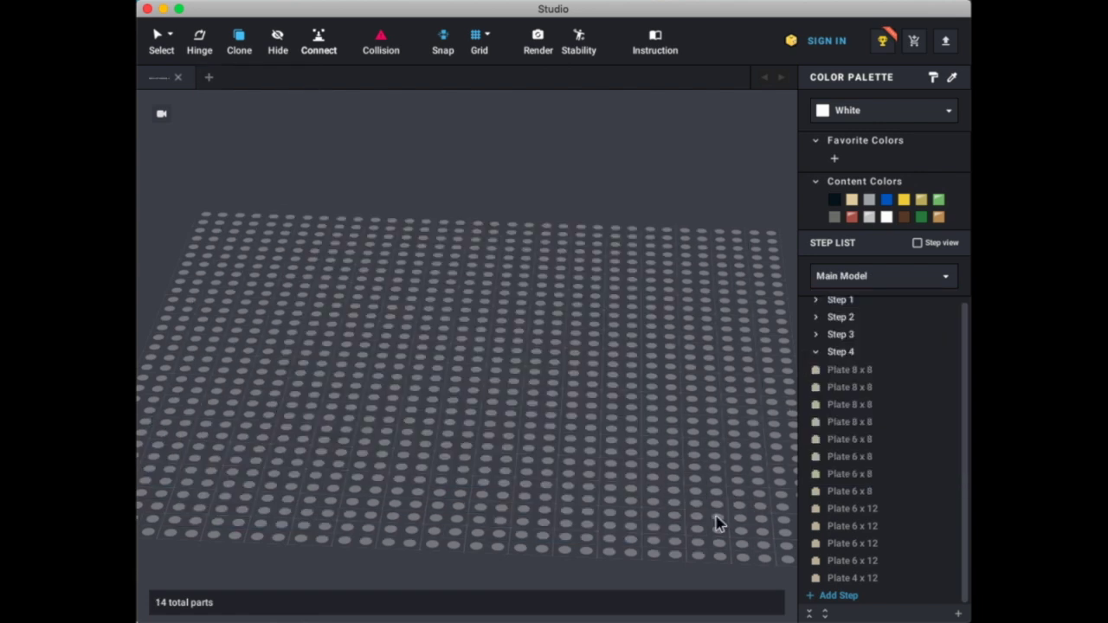
{"action": "right_click_drag", "start_coordinate": [680, 517], "coordinate": [603, 493]}
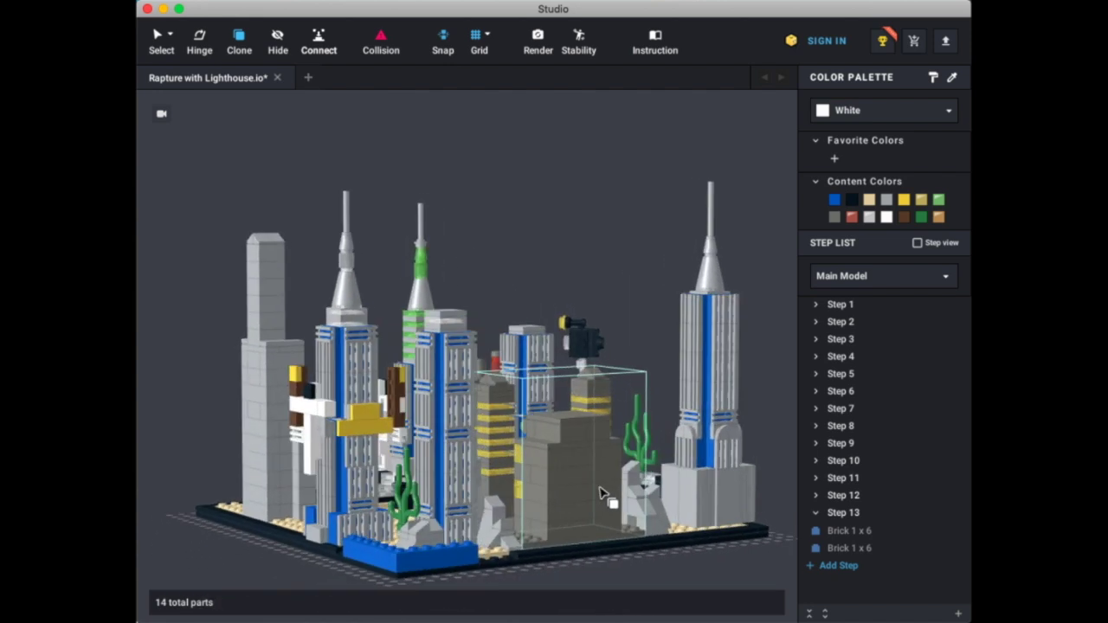
- Delete both blue 1 x 6 bricks from the corner of the base
{"action": "left_click", "coordinate": [159, 39]}
{"action": "right_click_drag", "start_coordinate": [176, 455], "coordinate": [199, 401]}
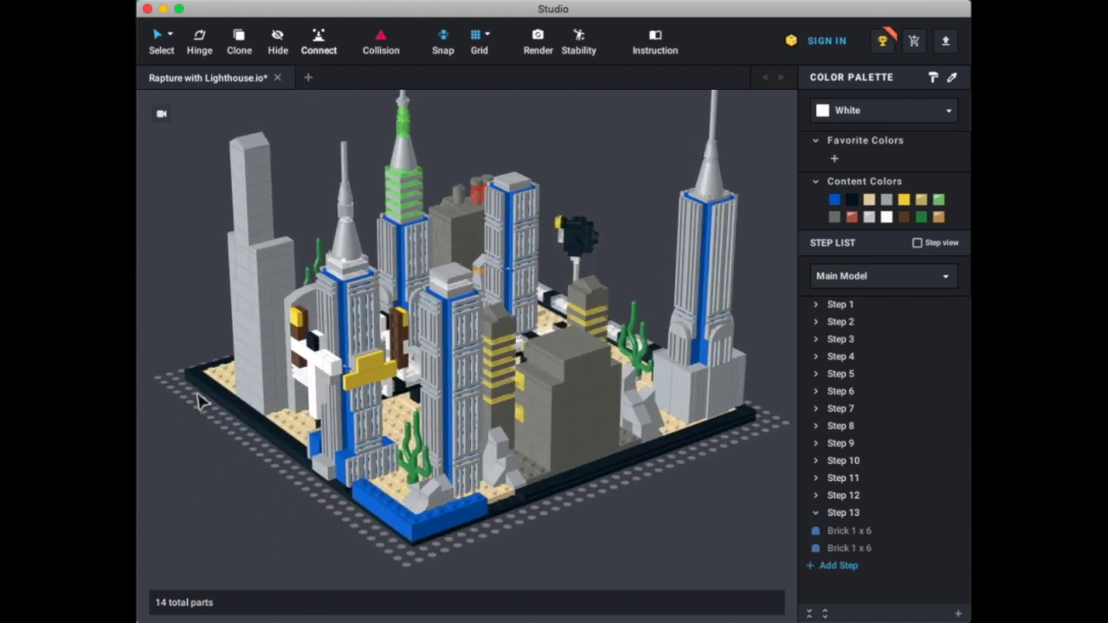
{"action": "left_click_drag", "start_coordinate": [463, 514], "coordinate": [469, 511]}
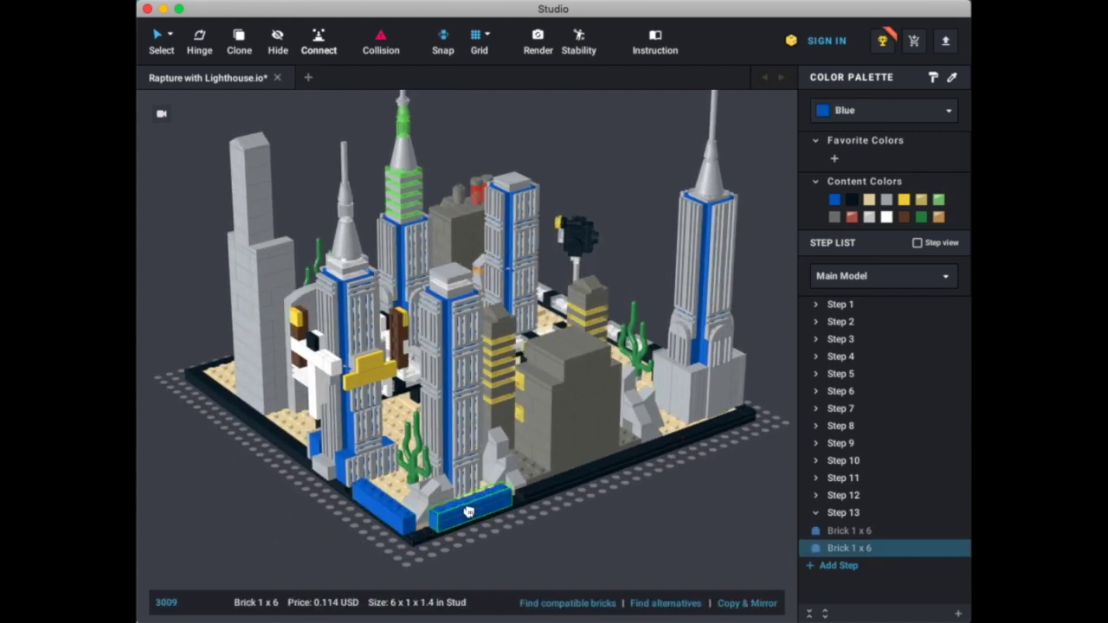
{"action": "key", "text": "Delete"}
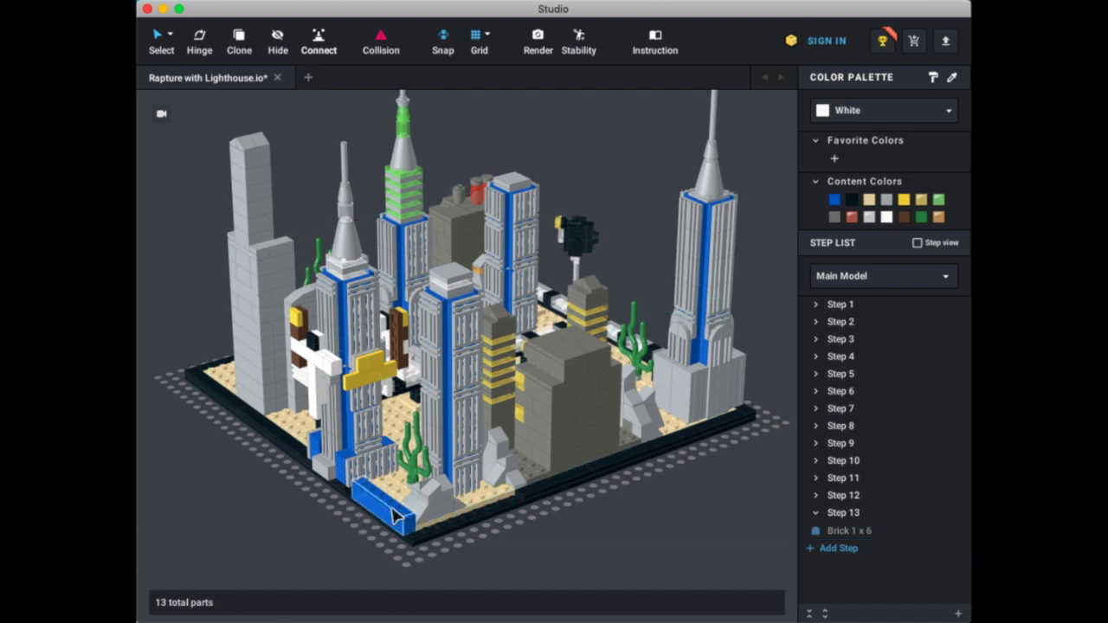
{"action": "left_click", "coordinate": [392, 517]}
{"action": "key", "text": "Delete"}
{"action": "key", "text": "space"}
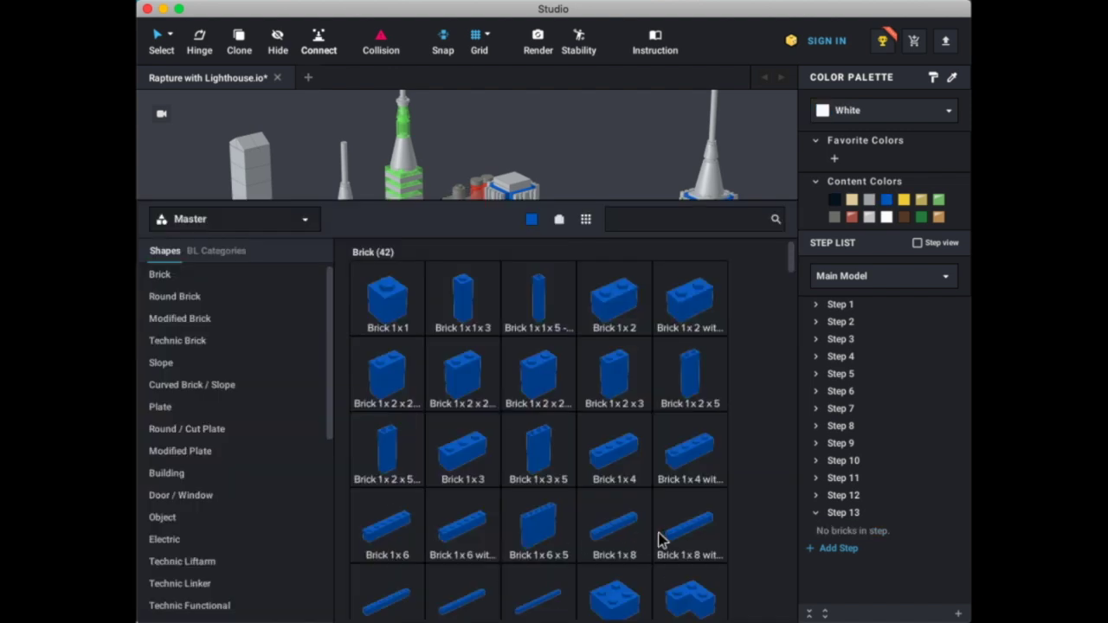
{"action": "left_click", "coordinate": [614, 537]}
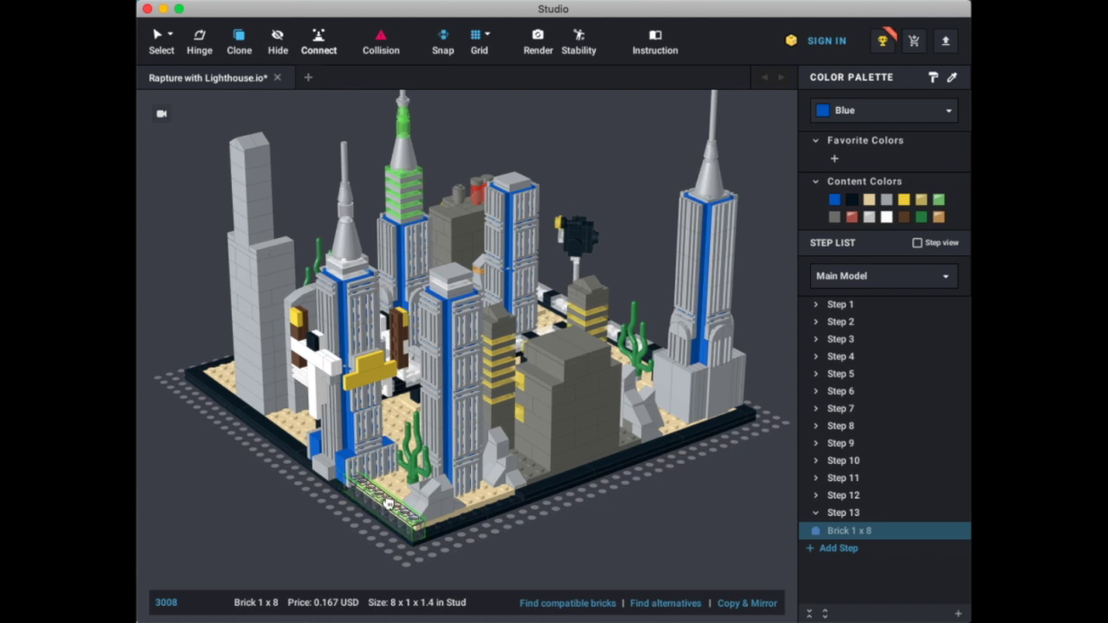
{"action": "key", "text": "Escape"}
- Place two blue Brick 1 x 6 parts in Step 13, one along each edge meeting at the base's open corner
{"action": "key", "text": "b"}
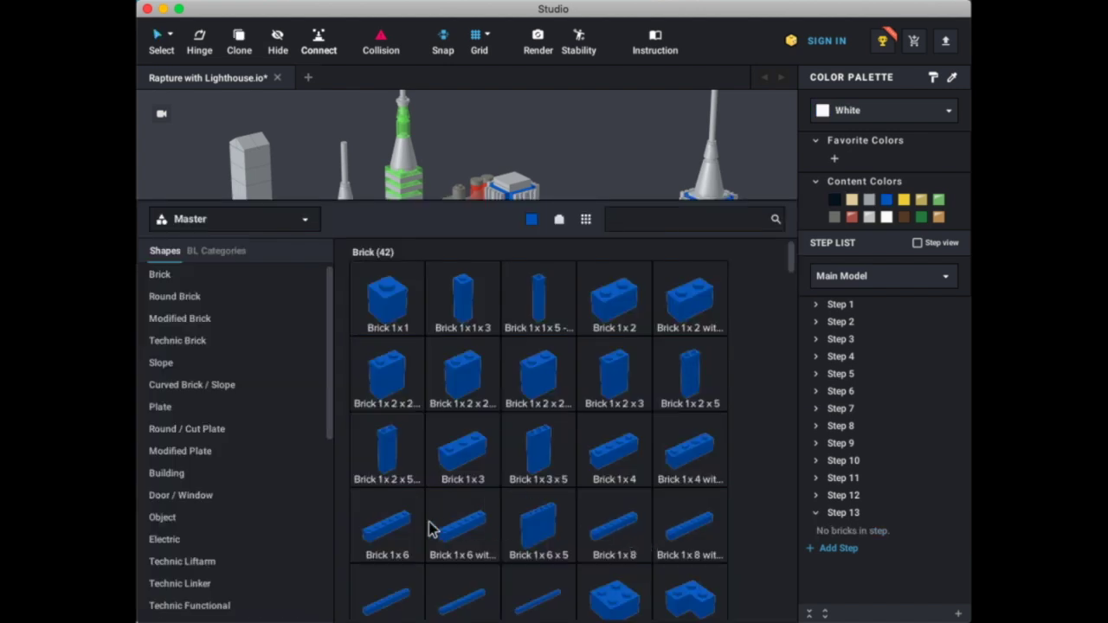
{"action": "left_click", "coordinate": [387, 528]}
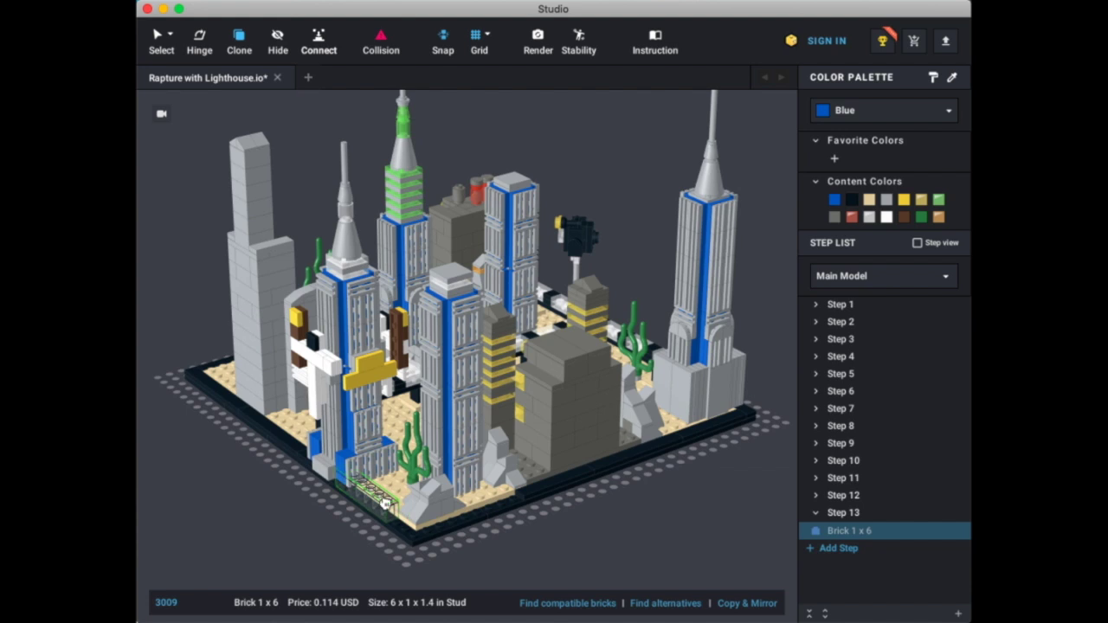
{"action": "left_click", "coordinate": [395, 509]}
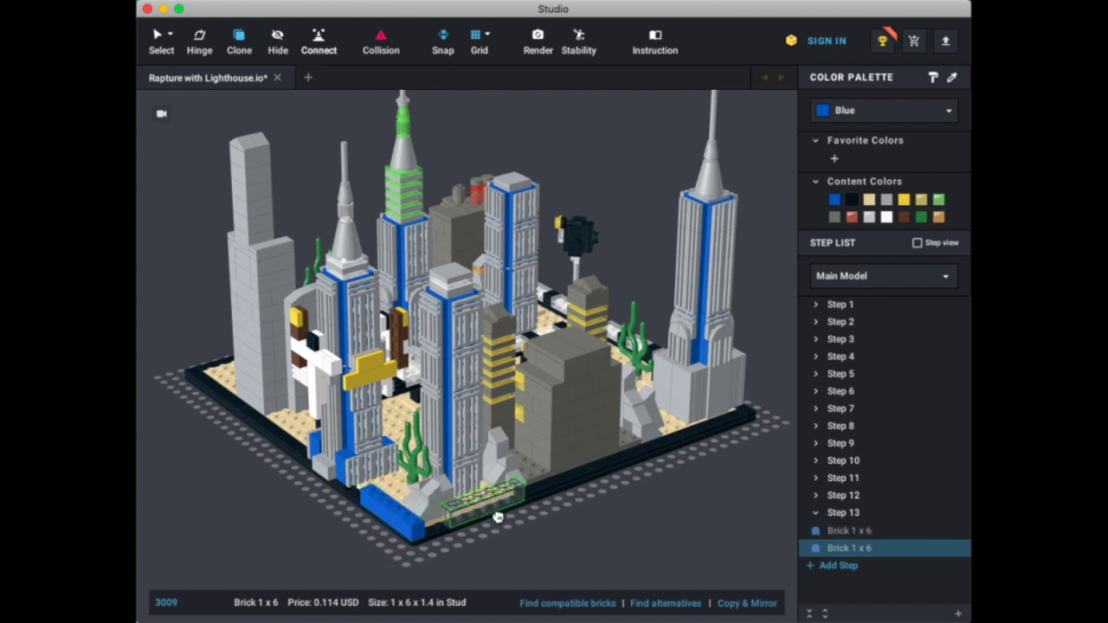
{"action": "left_click", "coordinate": [463, 529]}
{"action": "key", "text": "Escape"}
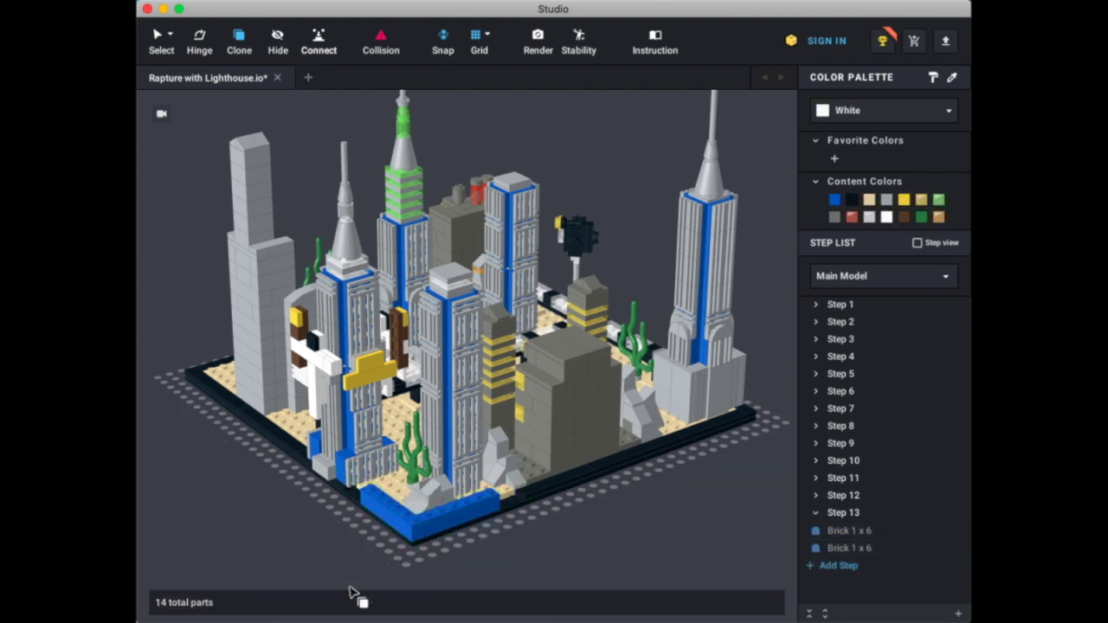
{"action": "mouse_move", "coordinate": [366, 588]}
{"action": "right_mouse_down"}
{"action": "mouse_move", "coordinate": [389, 585]}
{"action": "mouse_move", "coordinate": [356, 588]}
{"action": "right_mouse_up"}
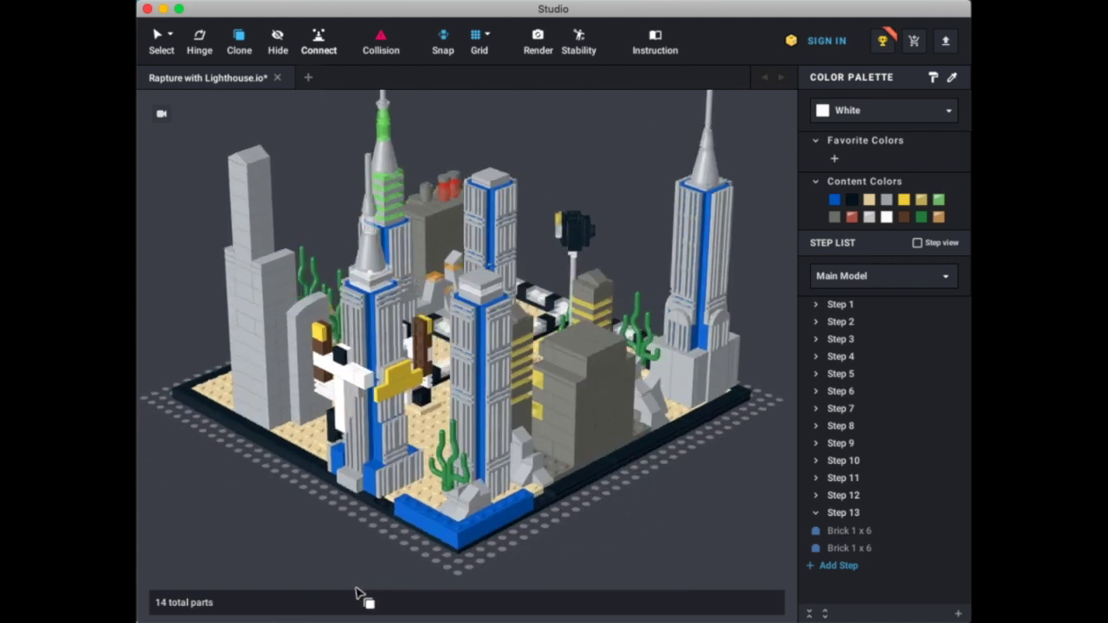
- Open the Base submodel and make its Step 2, which holds the black border tiles, the active step
{"action": "left_click", "coordinate": [831, 285]}
{"action": "left_click", "coordinate": [838, 322]}
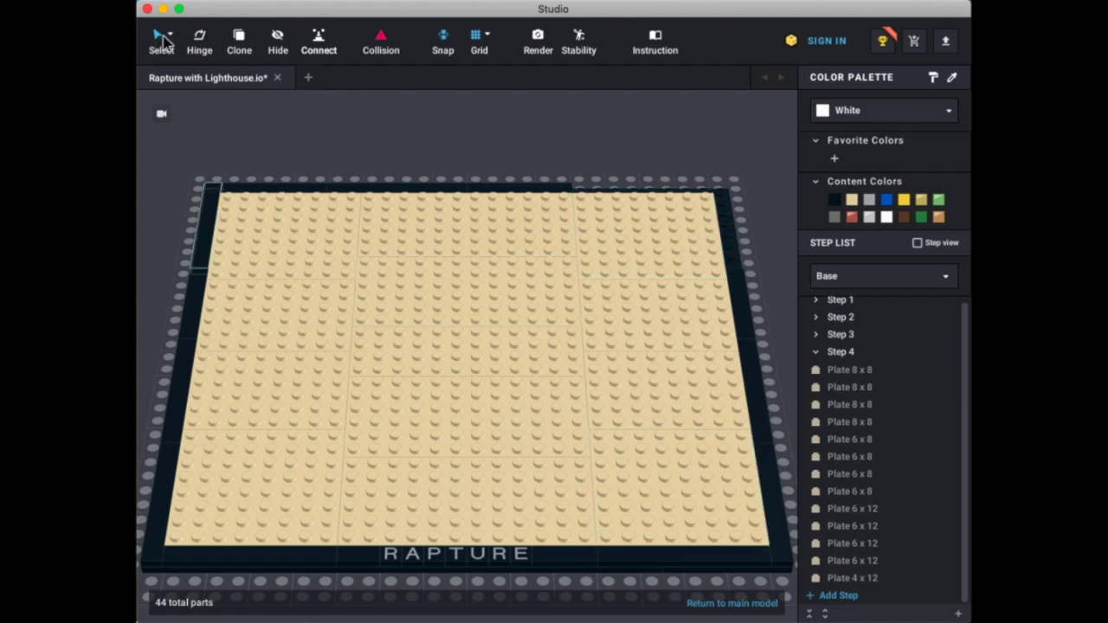
{"action": "left_click", "coordinate": [559, 190]}
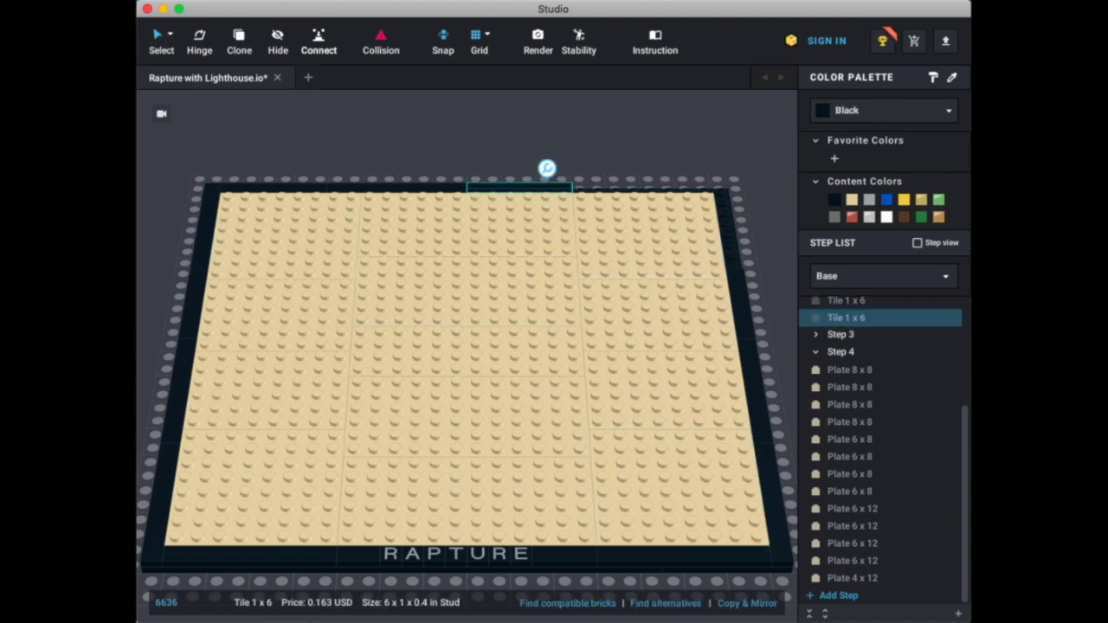
{"action": "scroll", "coordinate": [924, 389], "scroll_direction": "up", "scroll_amount": 5}
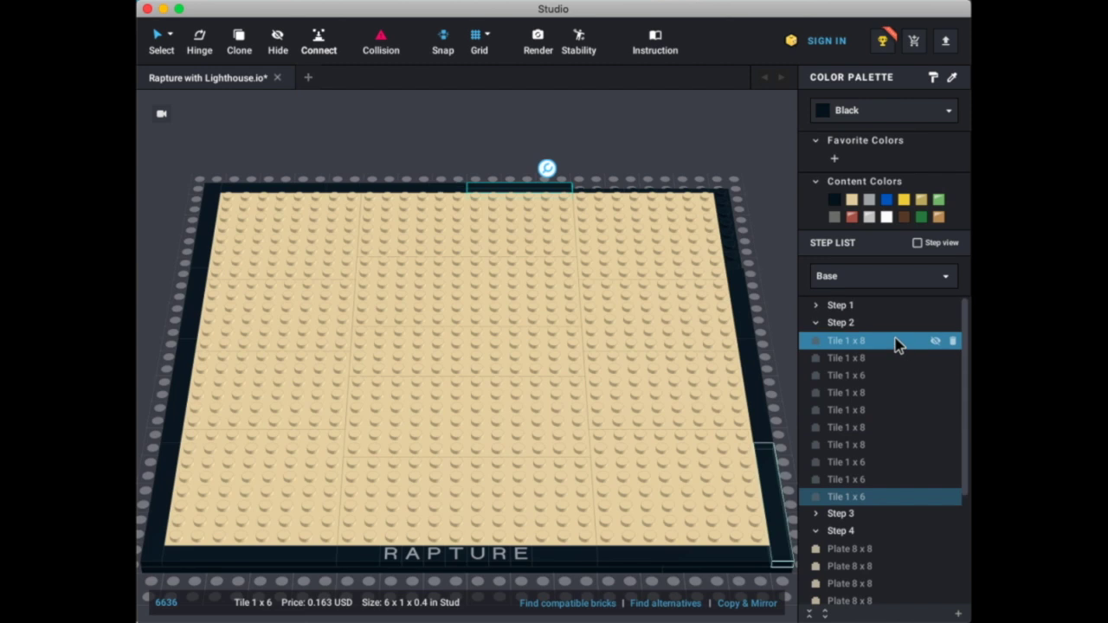
{"action": "left_click", "coordinate": [872, 320]}
- Extend the black border with one black Tile 1 x 2 with Groove on each side of the base's open corner
{"action": "key", "text": "space"}
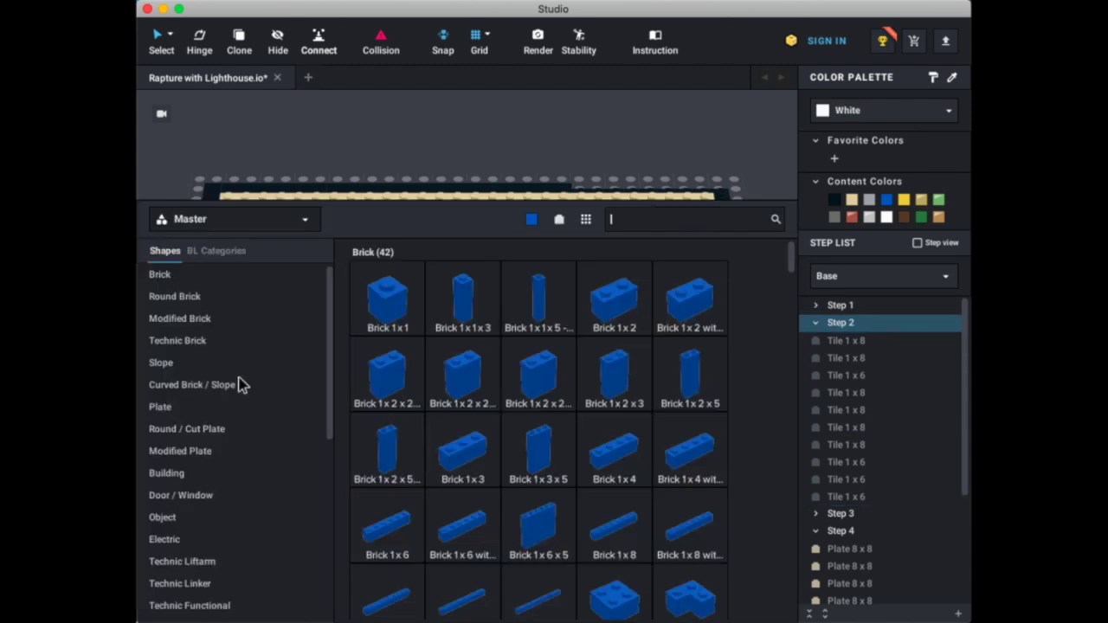
{"action": "left_click", "coordinate": [186, 406]}
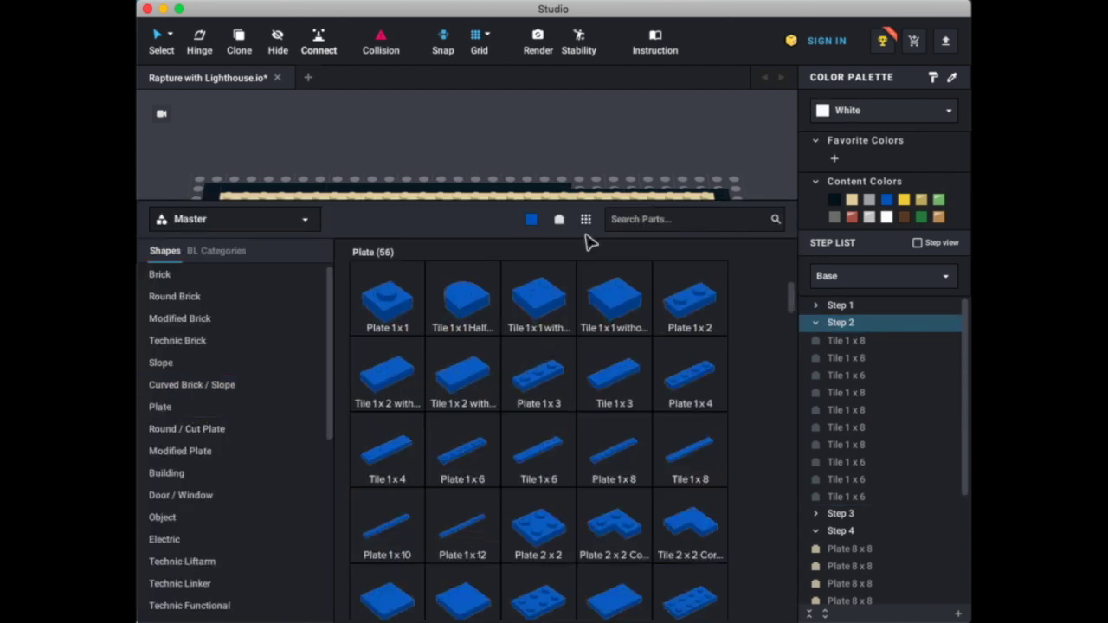
{"action": "left_click", "coordinate": [530, 220]}
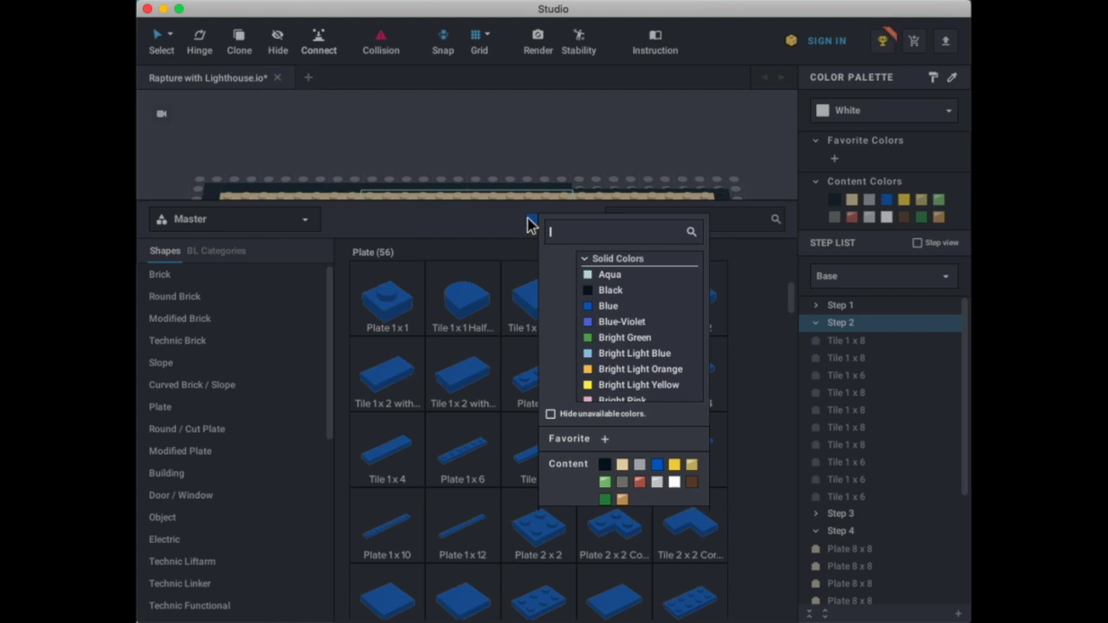
{"action": "left_click", "coordinate": [604, 466]}
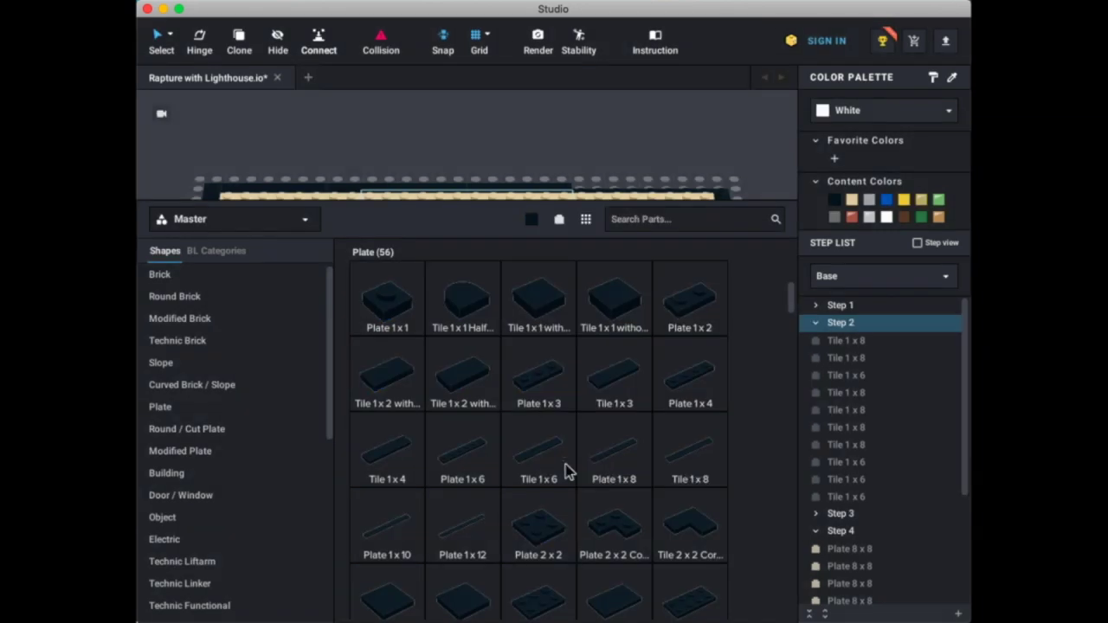
{"action": "left_click_drag", "start_coordinate": [378, 381], "coordinate": [592, 194]}
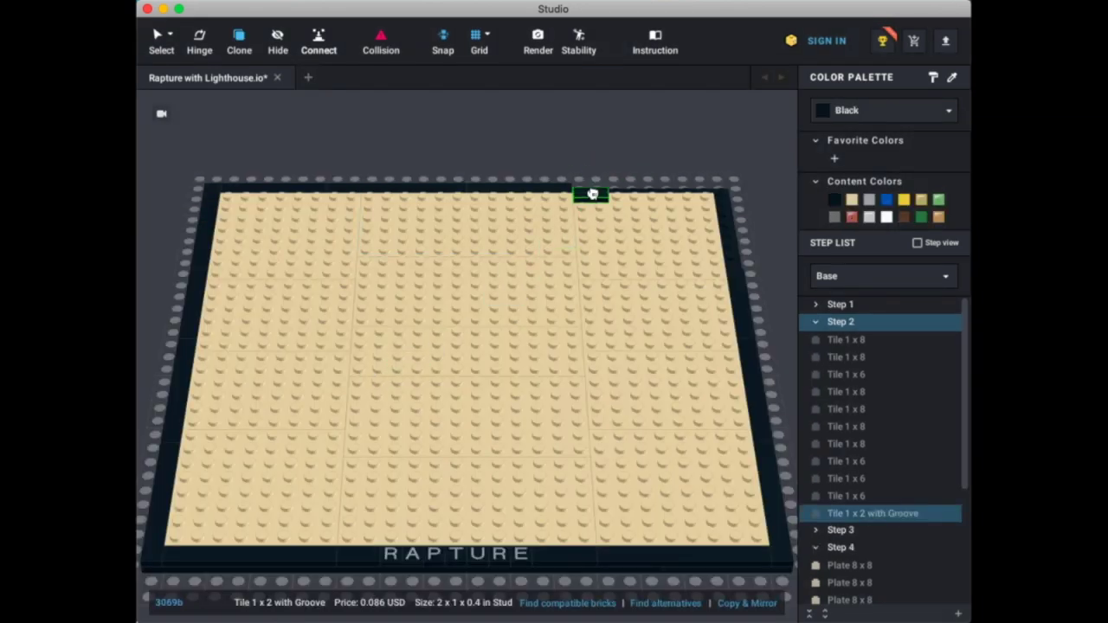
{"action": "right_click_drag", "start_coordinate": [592, 184], "coordinate": [517, 184]}
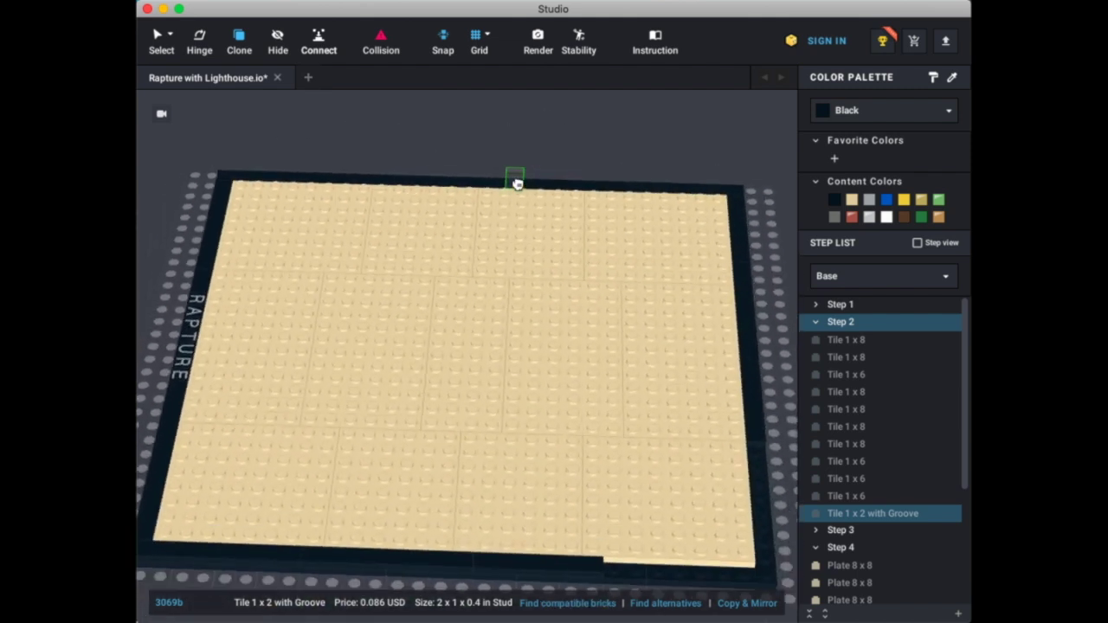
{"action": "left_click", "coordinate": [758, 456]}
{"action": "key", "text": "Right"}
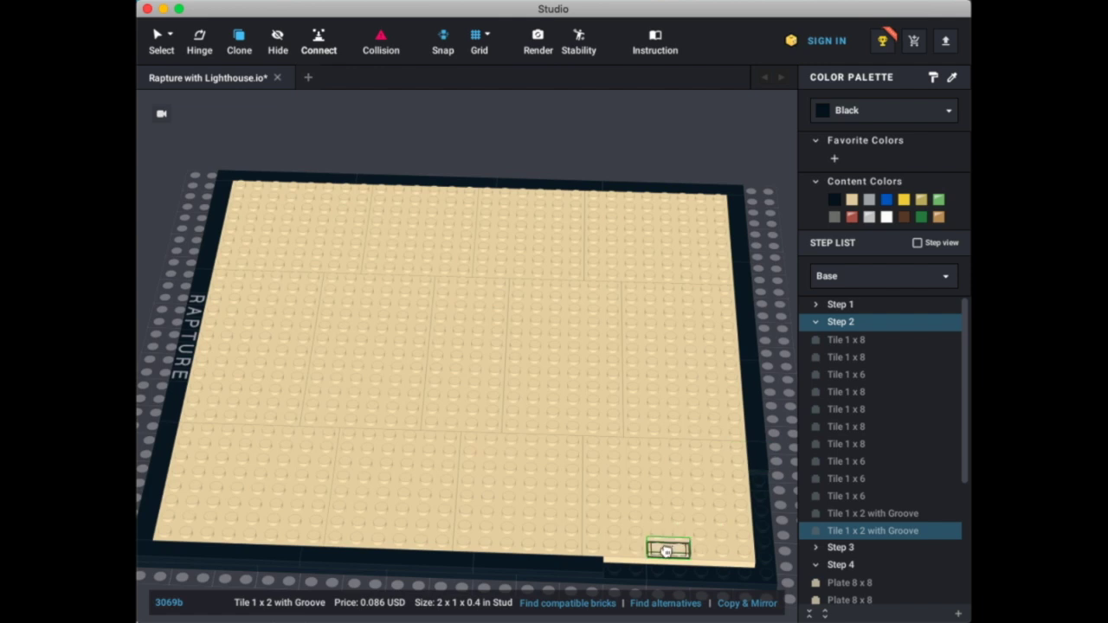
{"action": "left_click_drag", "start_coordinate": [635, 570], "coordinate": [631, 570]}
{"action": "left_click", "coordinate": [631, 570]}
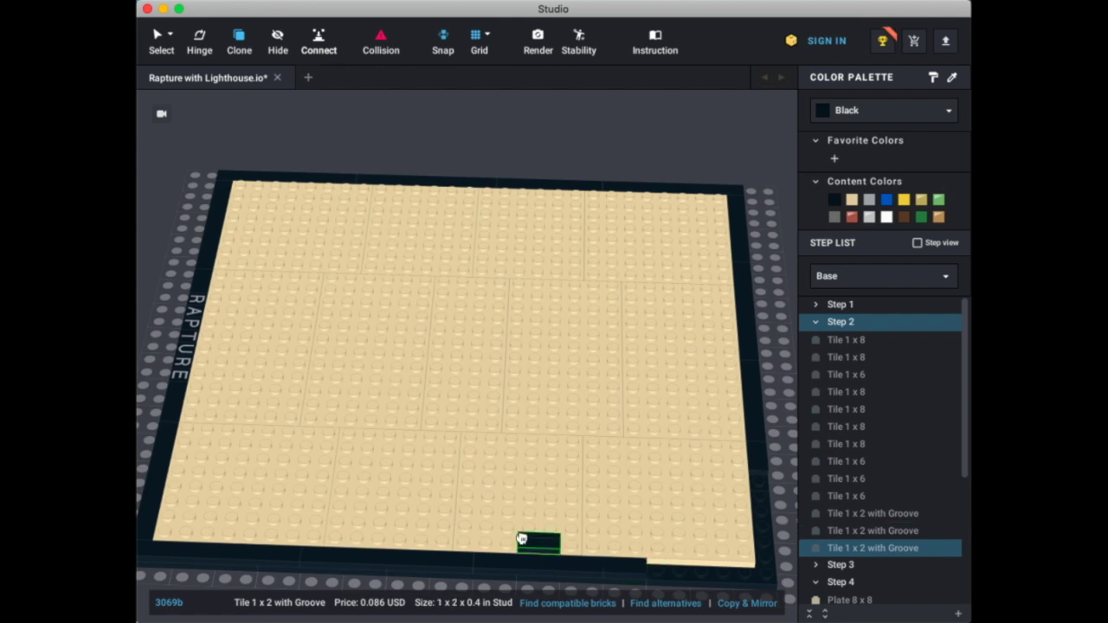
{"action": "key", "text": "Escape"}
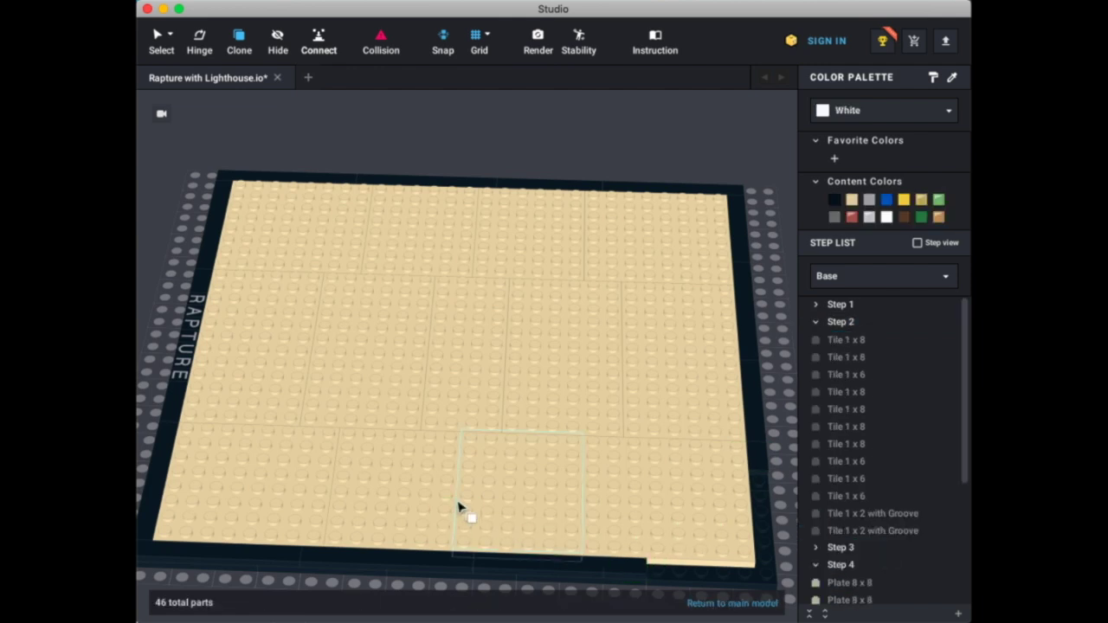
- Collapse Steps 2 and 4 of the Base submodel and return to the Main Model
{"action": "left_click", "coordinate": [818, 327]}
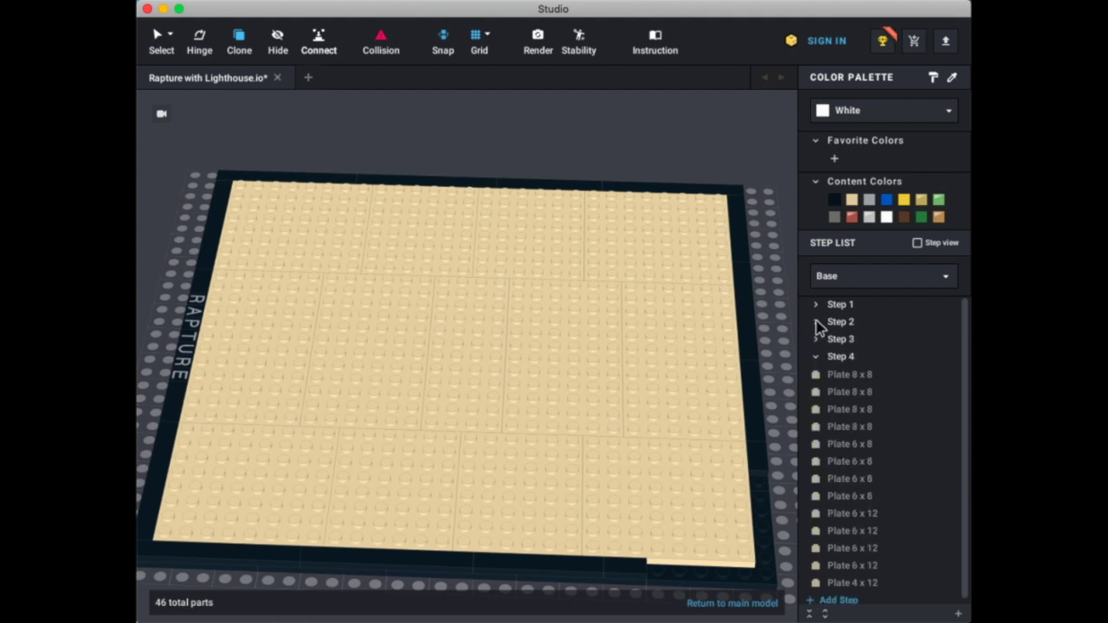
{"action": "left_click", "coordinate": [816, 355]}
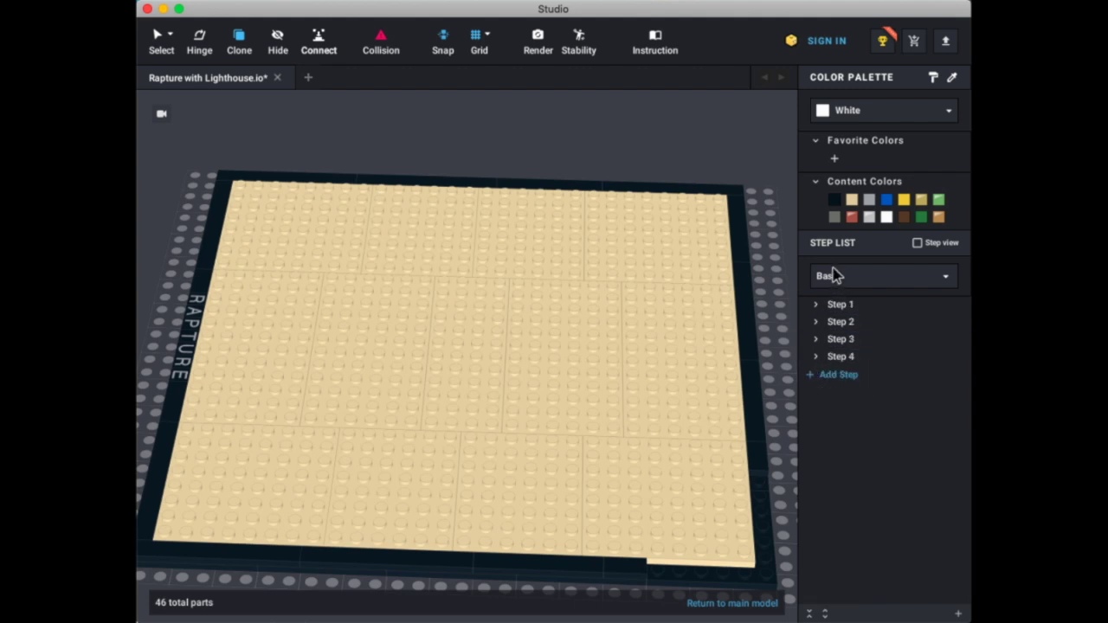
{"action": "left_click", "coordinate": [836, 276]}
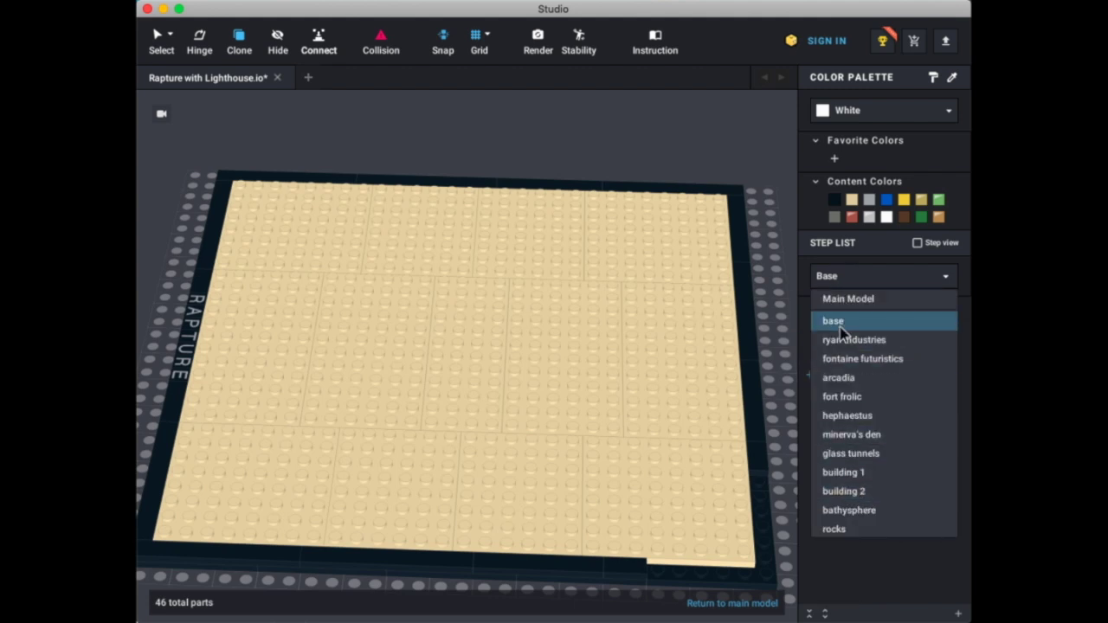
{"action": "left_click", "coordinate": [845, 299]}
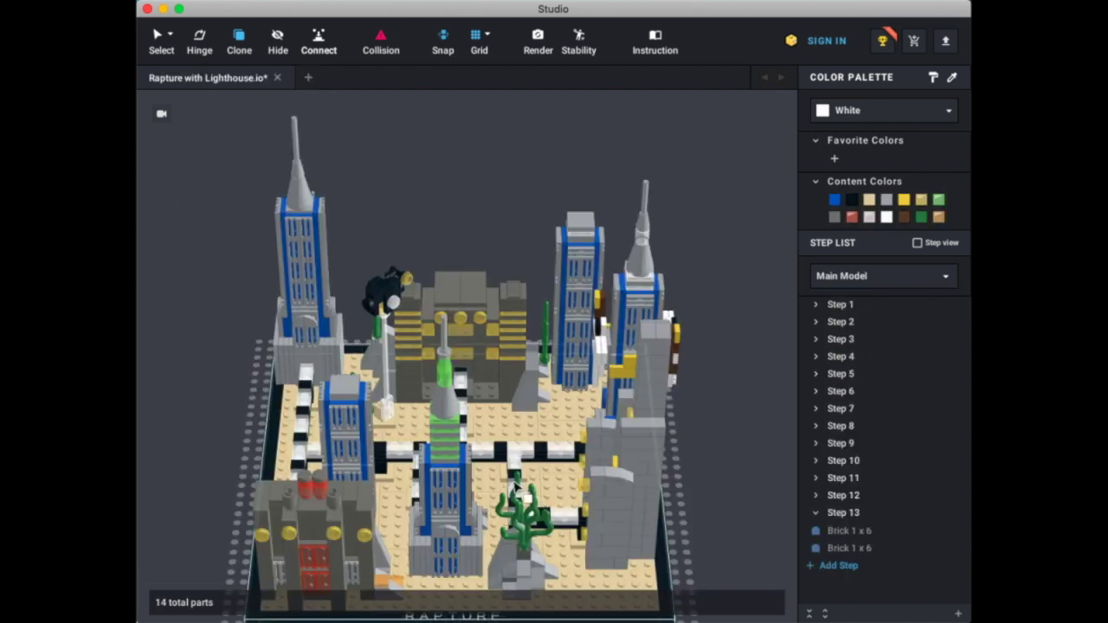
- Group both blue Brick 1 x 6 parts of Step 13 into a submodel named Lighthouse
{"action": "right_click_drag", "start_coordinate": [515, 482], "coordinate": [478, 477]}
{"action": "left_click", "coordinate": [859, 526]}
{"action": "left_click", "coordinate": [857, 548], "text": "shift"}
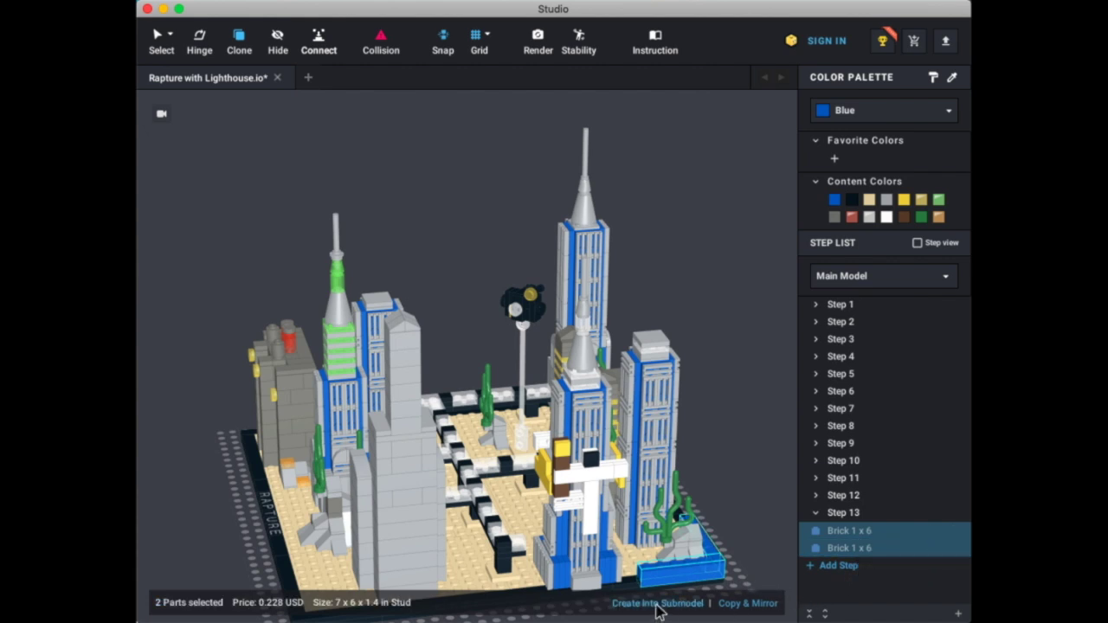
{"action": "left_click", "coordinate": [658, 604]}
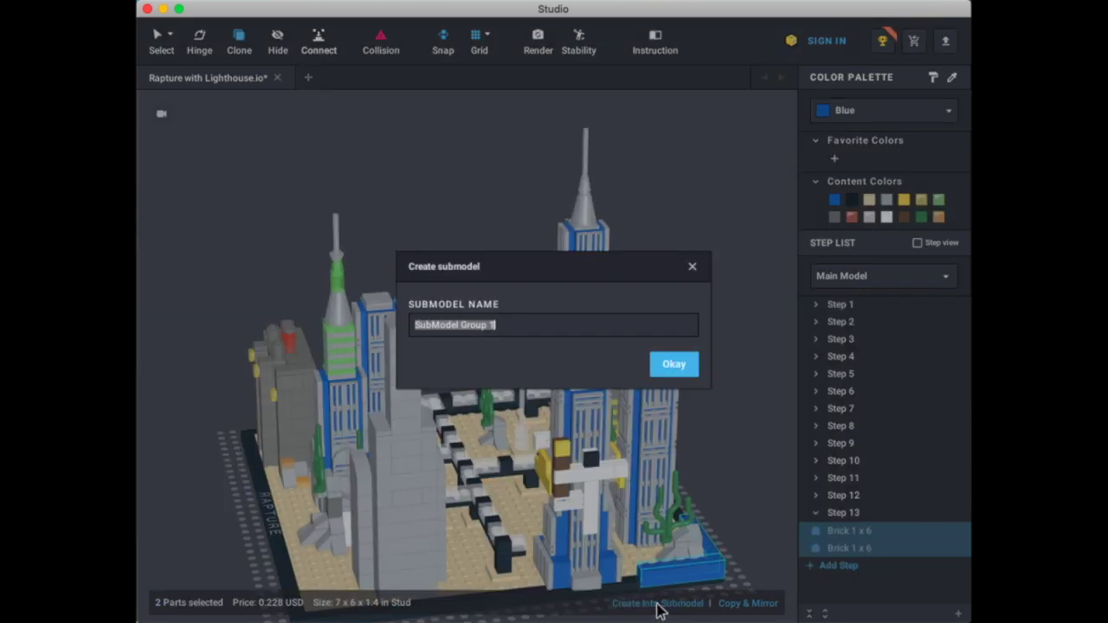
{"action": "type", "text": "Lighthouse"}
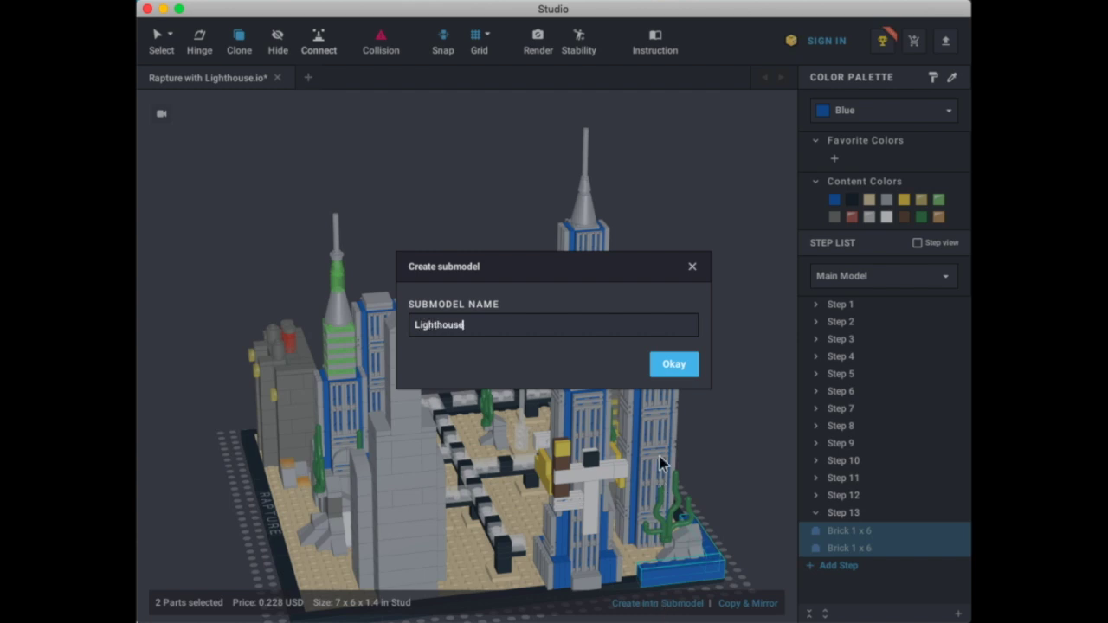
{"action": "left_click", "coordinate": [682, 367]}
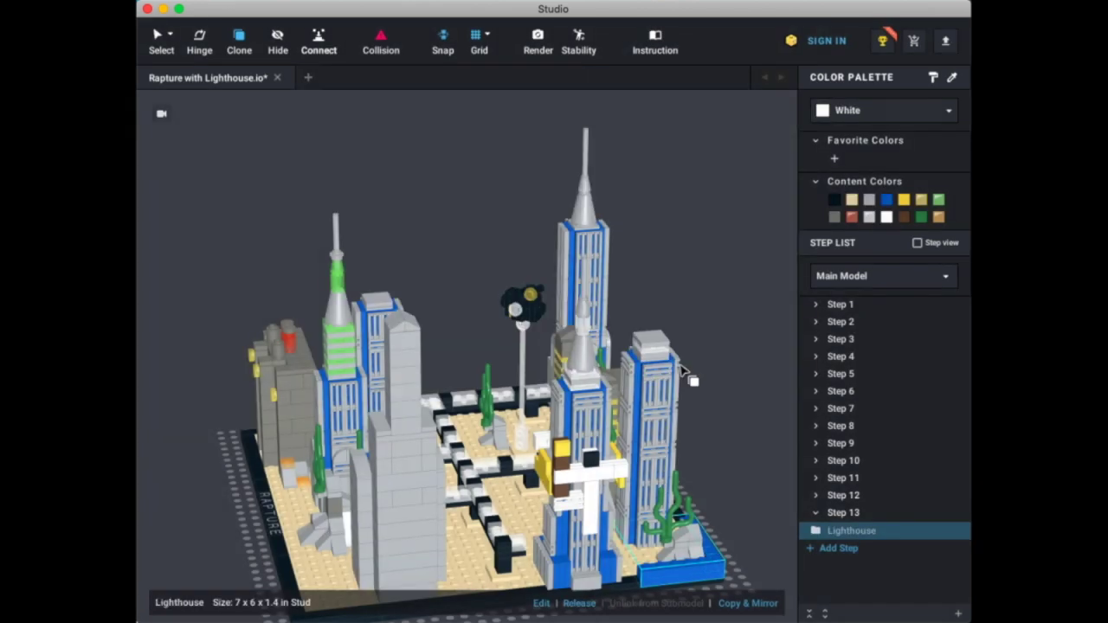
- Open the Lighthouse submodel for editing, with both blue bricks fully in view
{"action": "left_click", "coordinate": [862, 274]}
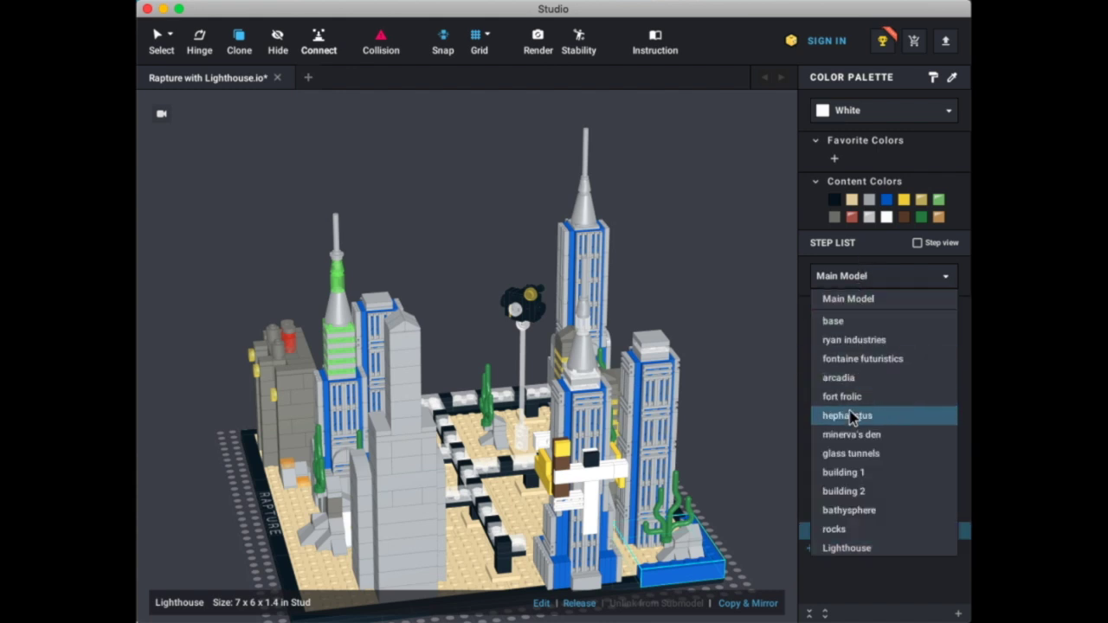
{"action": "left_click", "coordinate": [847, 548]}
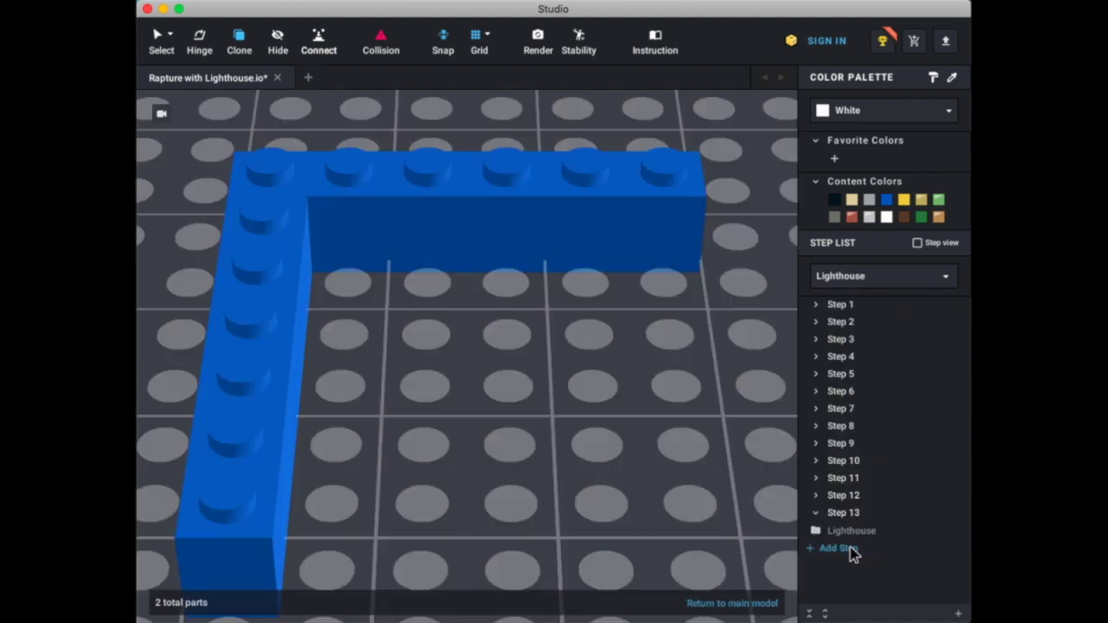
{"action": "left_click", "coordinate": [845, 285]}
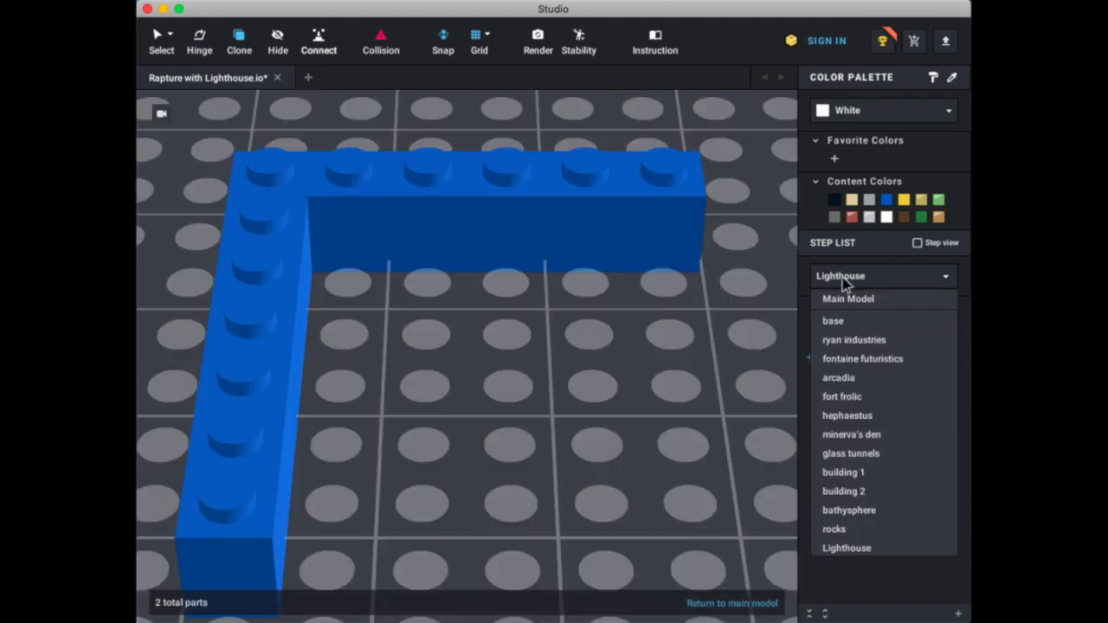
{"action": "left_click", "coordinate": [596, 463]}
{"action": "scroll", "coordinate": [597, 464], "scroll_direction": "down", "scroll_amount": 10}
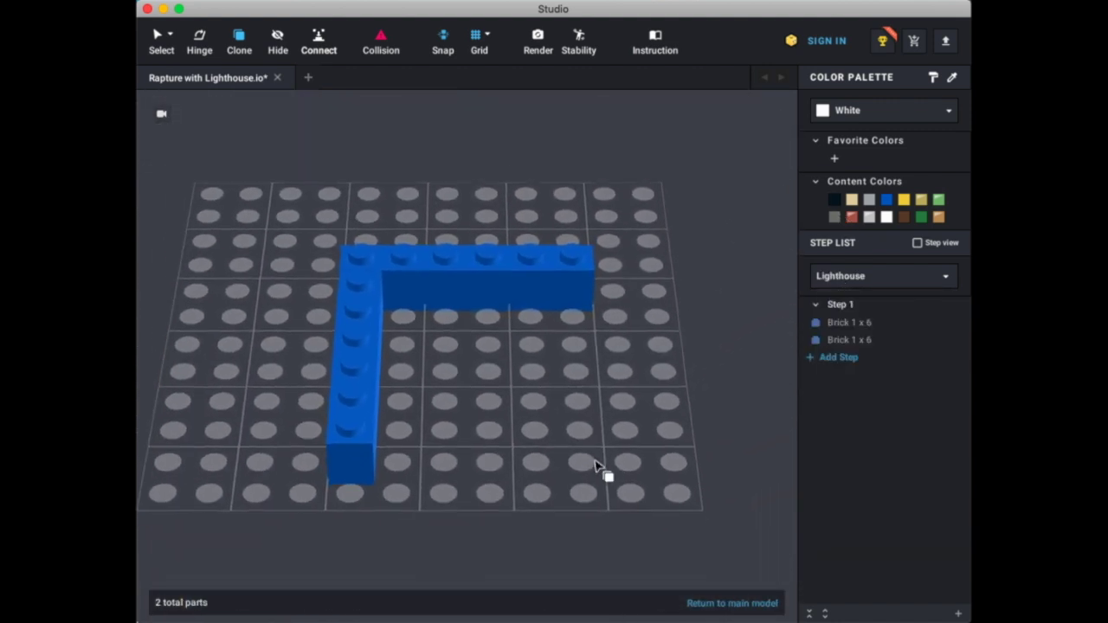
- Clone a blue Brick 1 x 6 onto a second layer, shifted one stud so it overlaps the corner joint
{"action": "left_click_drag", "start_coordinate": [373, 361], "coordinate": [351, 310]}
{"action": "key", "text": "Escape"}
{"action": "right_click_drag", "start_coordinate": [592, 486], "coordinate": [546, 481]}
- Add a blue Brick 1 x 1 on the free end stud beside the second-layer Brick 1 x 6
{"action": "key", "text": "space"}
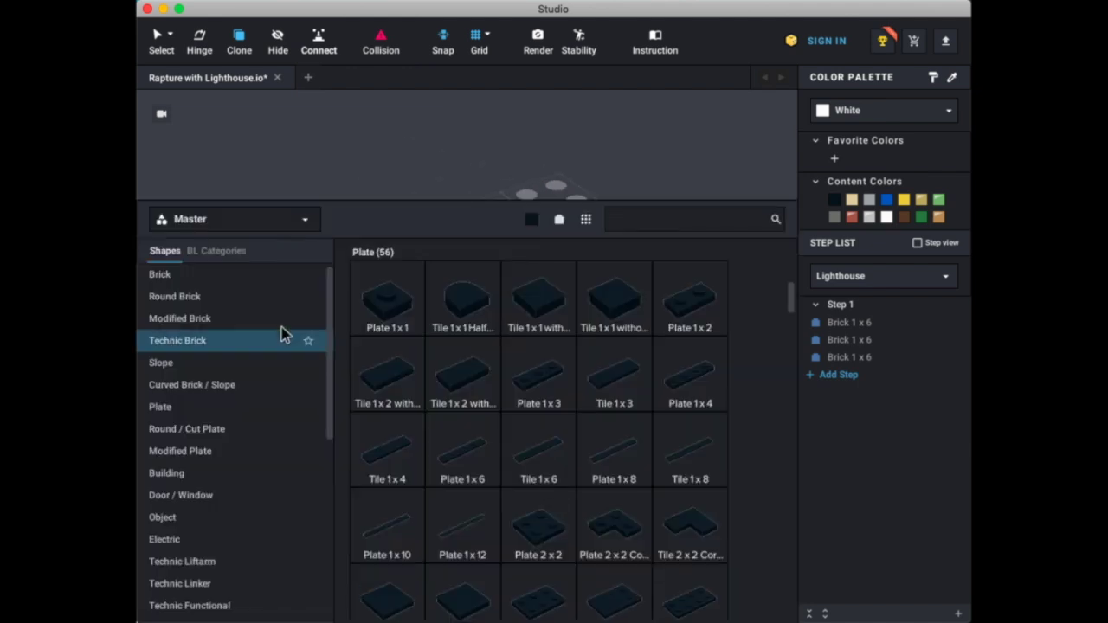
{"action": "left_click", "coordinate": [531, 220]}
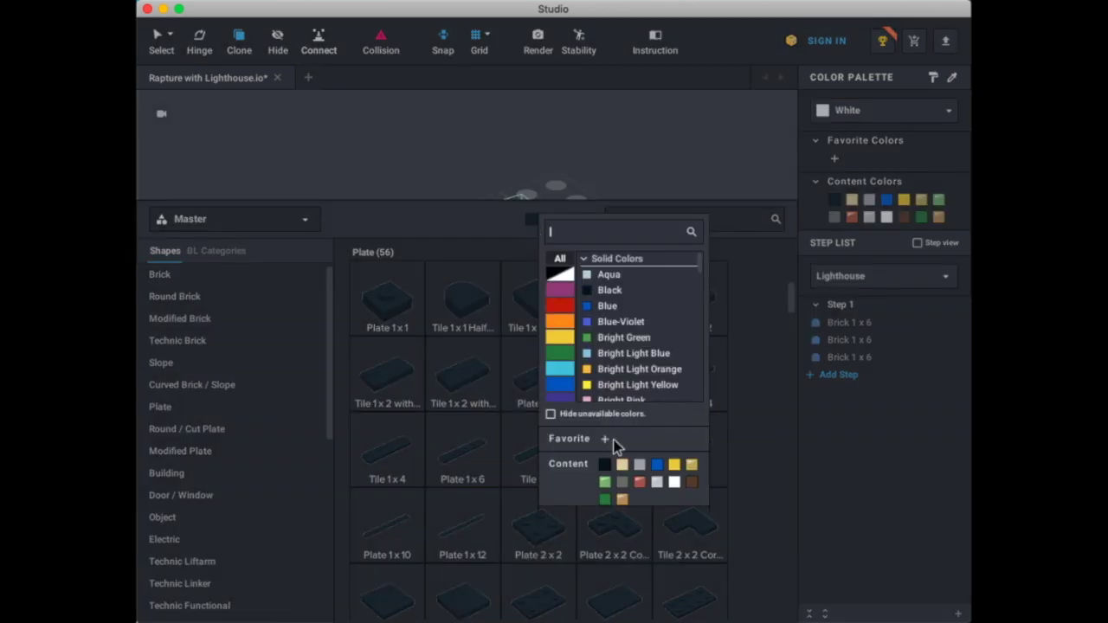
{"action": "left_click", "coordinate": [655, 468]}
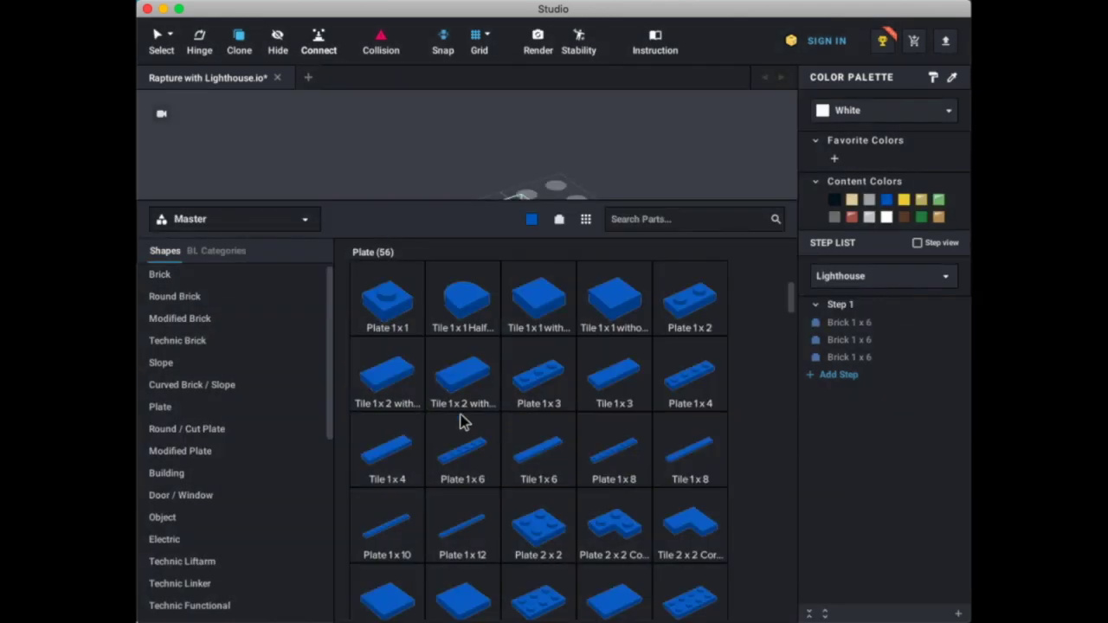
{"action": "left_click", "coordinate": [229, 288]}
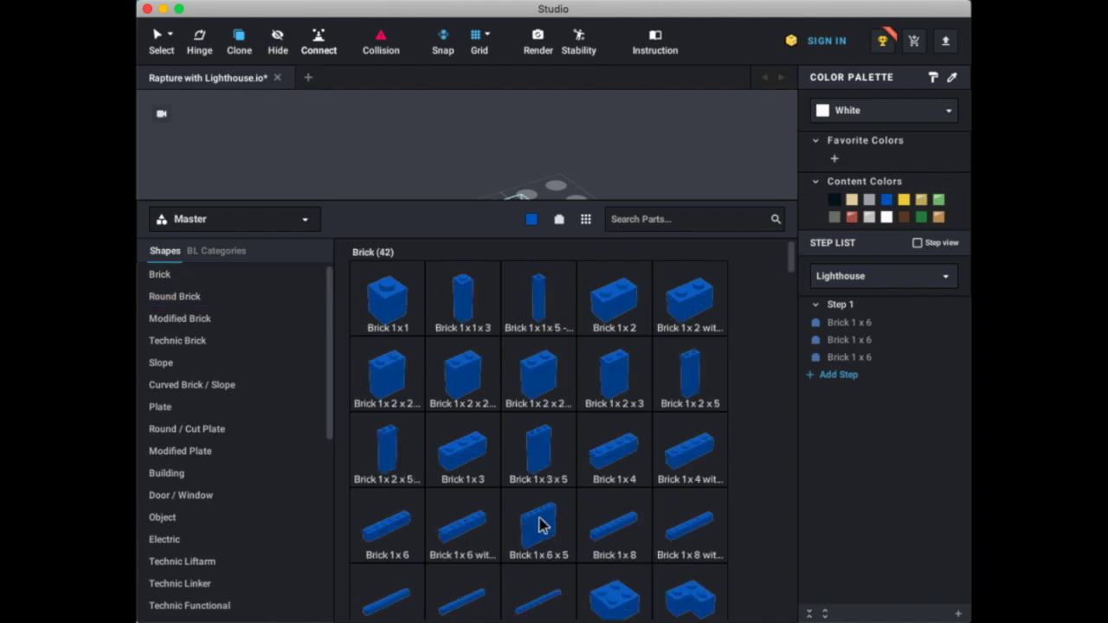
{"action": "left_click", "coordinate": [368, 279]}
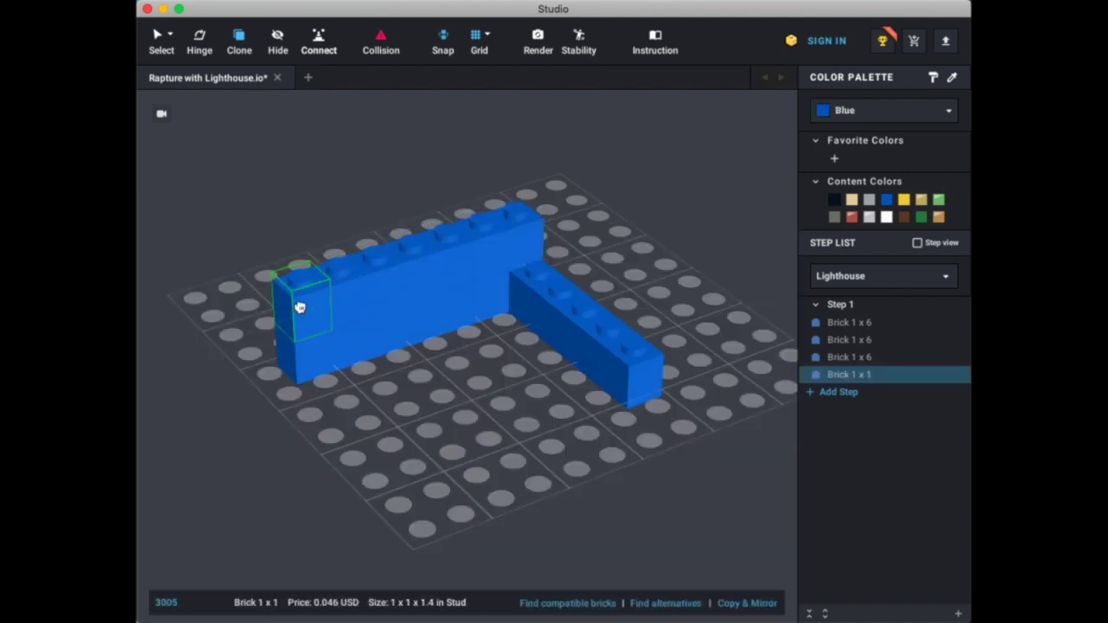
{"action": "left_click", "coordinate": [297, 309]}
{"action": "key", "text": "Escape"}
- Complete the second layer of the other wall with a blue Brick 1 x 4 from the corner and a cloned Brick 1 x 1 at the free end
{"action": "key", "text": "space"}
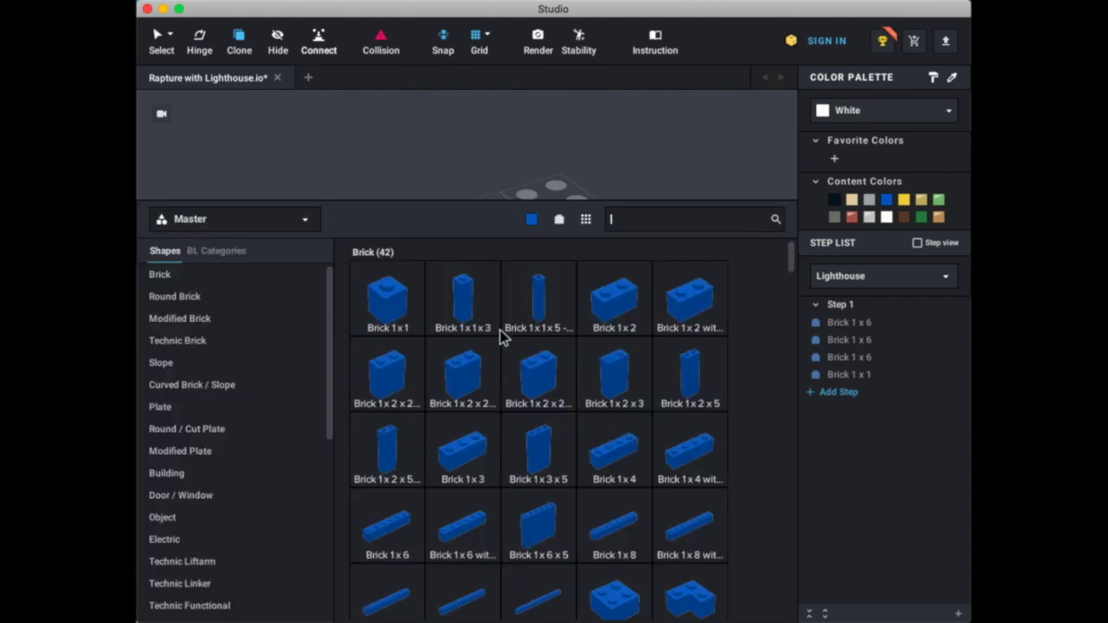
{"action": "left_click", "coordinate": [614, 467]}
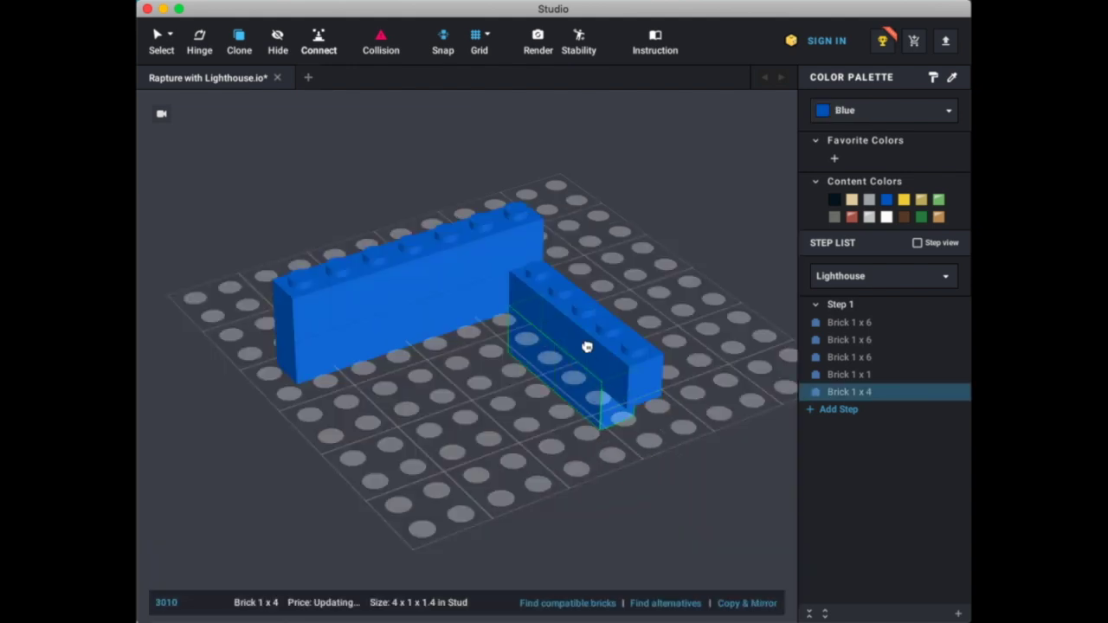
{"action": "left_click", "coordinate": [574, 297]}
{"action": "key", "text": "Escape"}
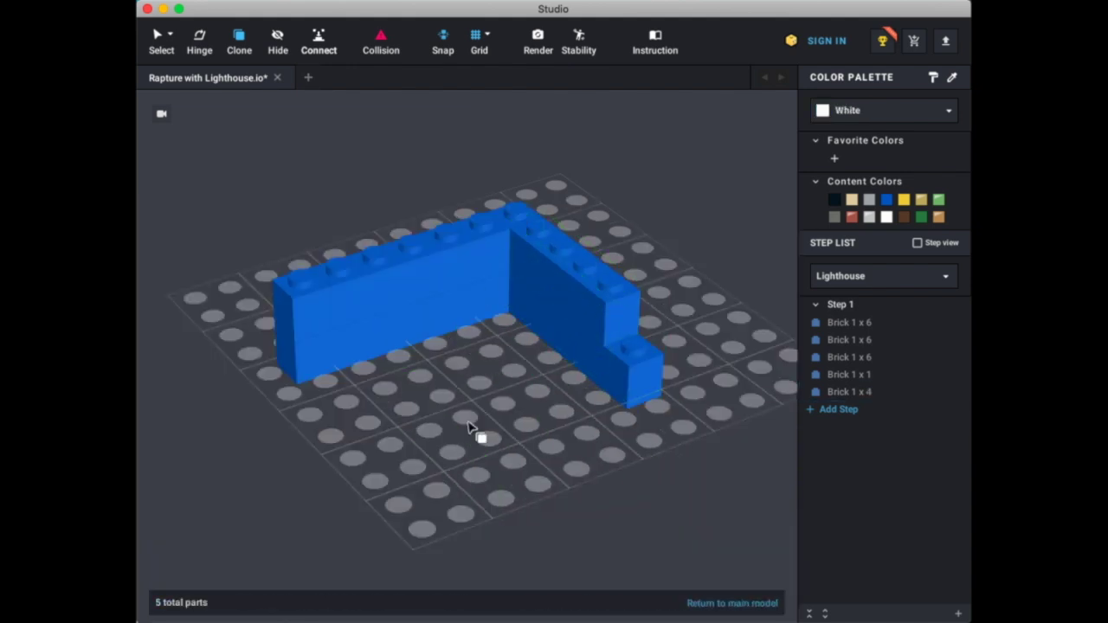
{"action": "left_click", "coordinate": [307, 322]}
{"action": "left_click", "coordinate": [625, 327]}
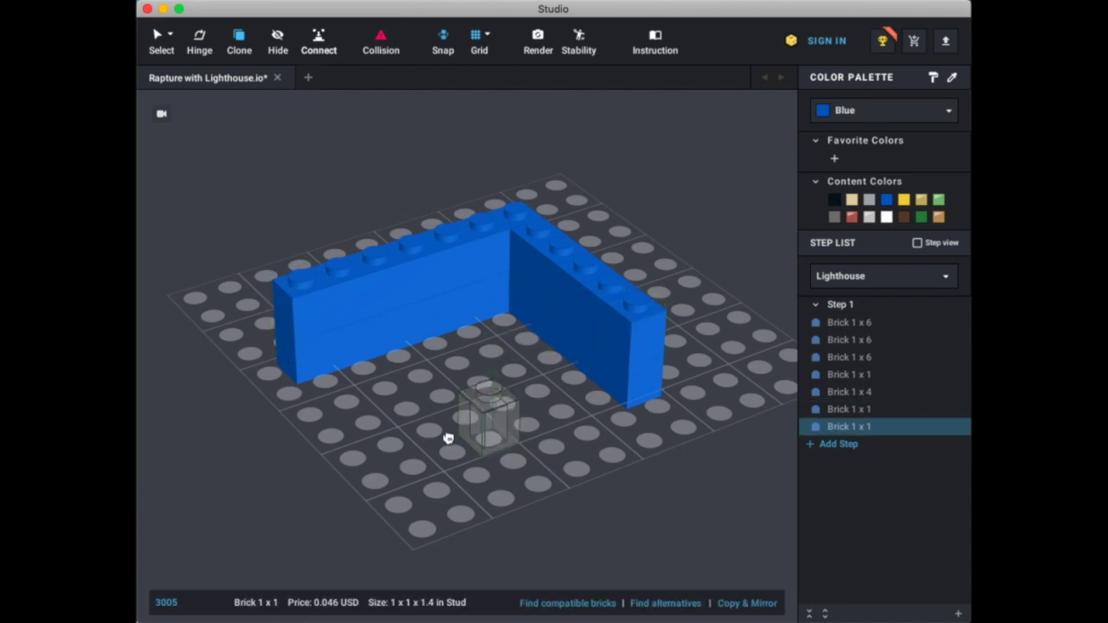
{"action": "key", "text": "Escape"}
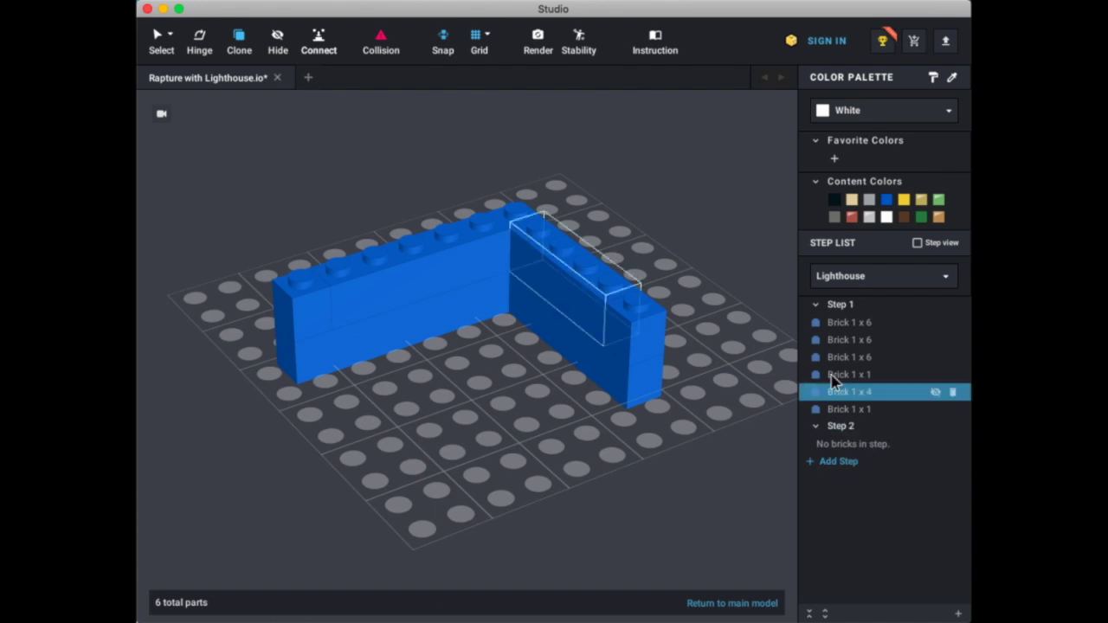
- Copy all six Step 1 bricks into Step 2, stacked directly on top as two more layers of the corner wall
{"action": "left_click", "coordinate": [815, 305]}
{"action": "left_click_drag", "start_coordinate": [242, 169], "coordinate": [730, 531]}
{"action": "key", "text": "ctrl+c"}
{"action": "key", "text": "ctrl+v"}
{"action": "left_click", "coordinate": [486, 231]}
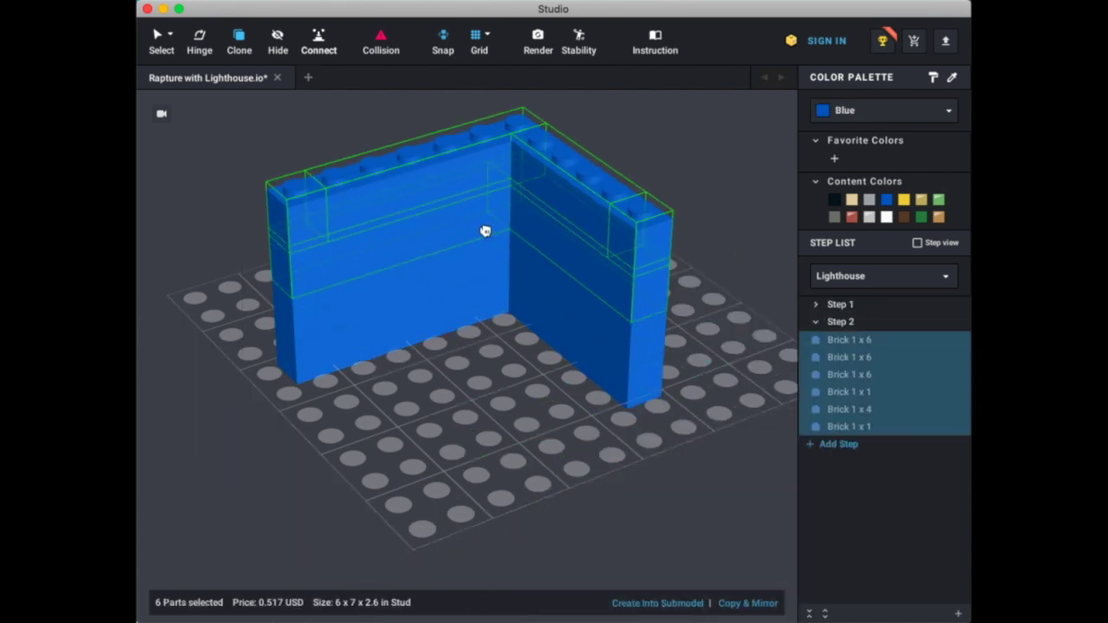
{"action": "left_click", "coordinate": [482, 489]}
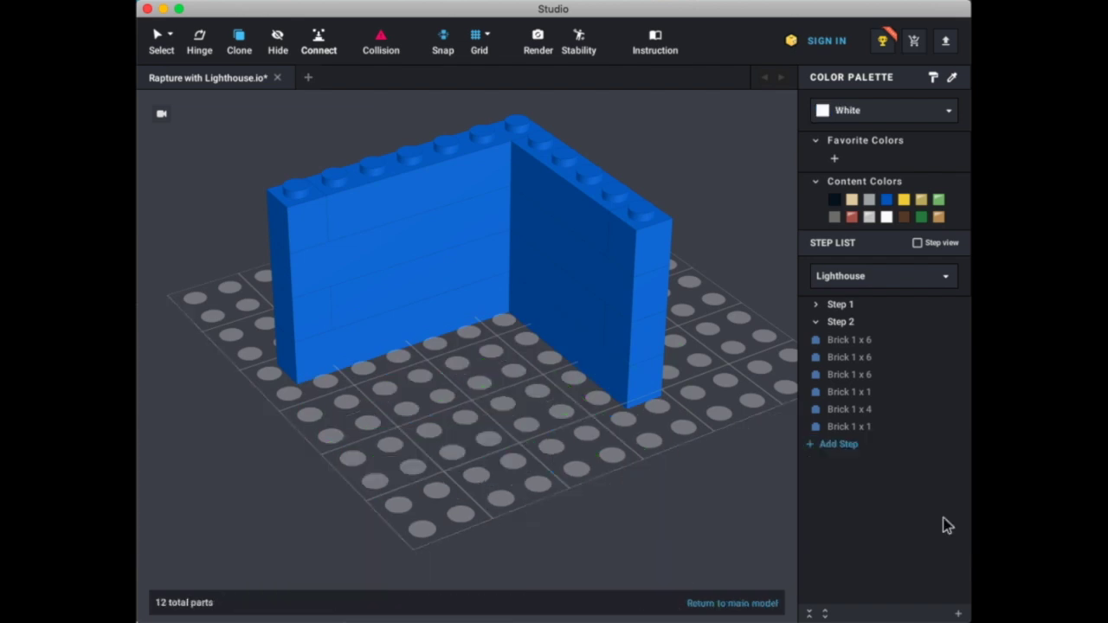
- Add Step 3 and clone the top two brick layers, placing the six-brick copy on top of the corner wall
{"action": "left_click", "coordinate": [831, 445]}
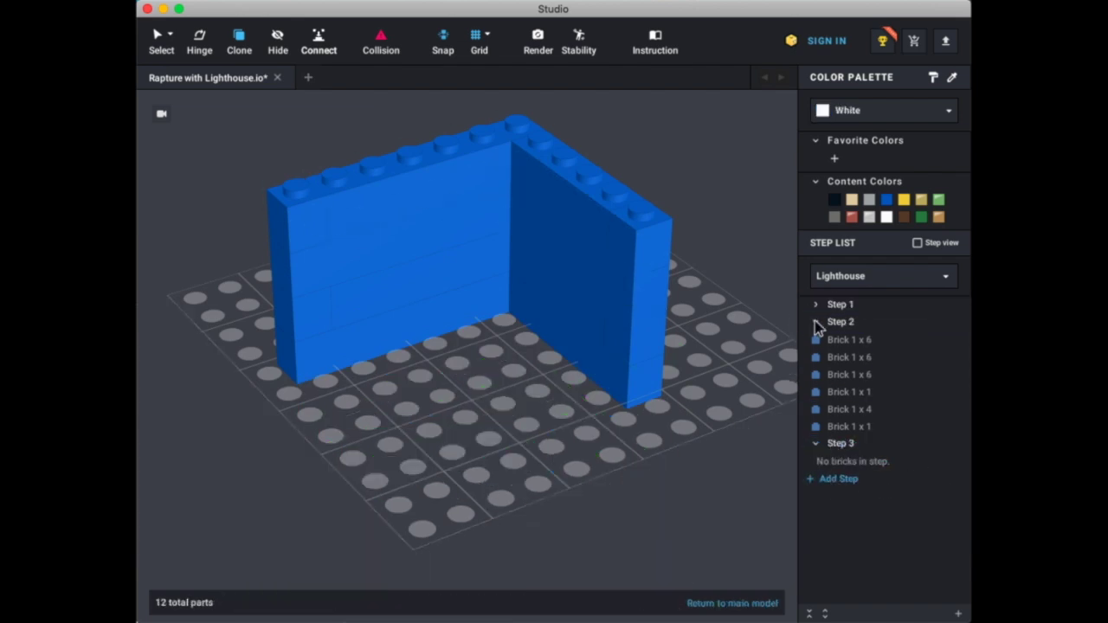
{"action": "left_click", "coordinate": [815, 321]}
{"action": "scroll", "coordinate": [338, 152], "scroll_direction": "down", "scroll_amount": 5}
{"action": "left_click_drag", "start_coordinate": [305, 127], "coordinate": [465, 182]}
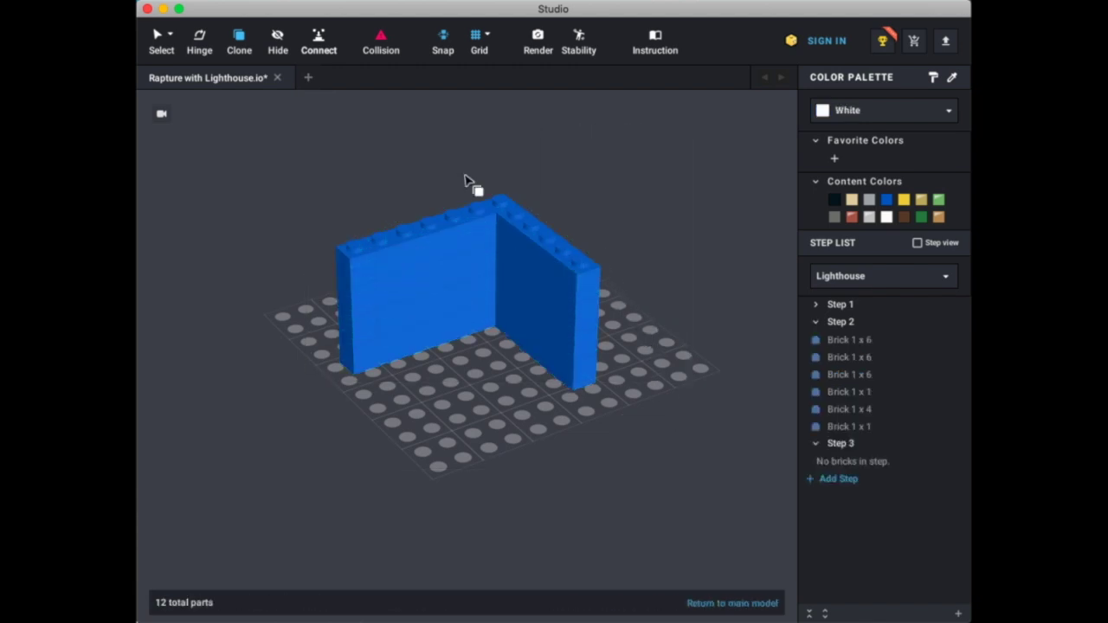
{"action": "right_click_drag", "start_coordinate": [428, 433], "coordinate": [419, 416]}
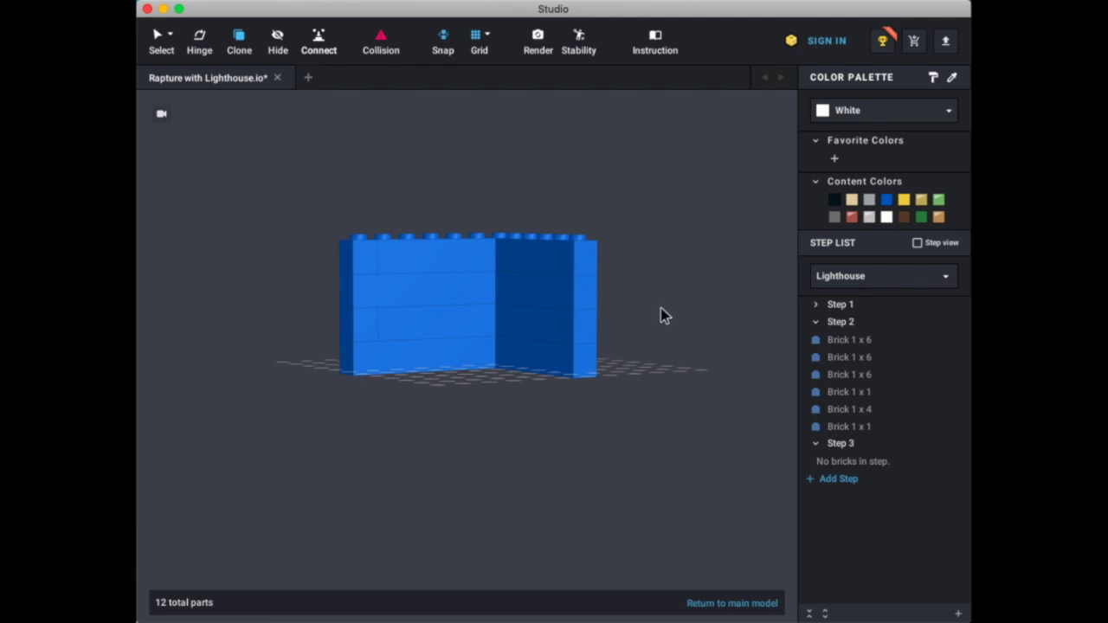
{"action": "left_click_drag", "start_coordinate": [272, 169], "coordinate": [604, 293]}
{"action": "right_click_drag", "start_coordinate": [483, 203], "coordinate": [483, 240]}
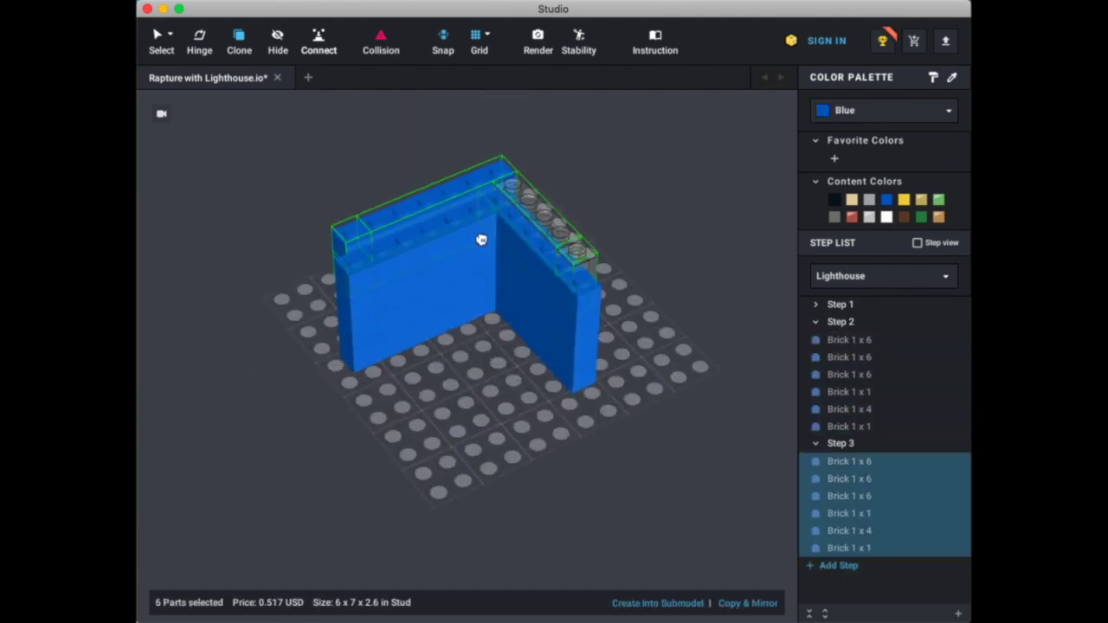
{"action": "left_click", "coordinate": [484, 225]}
- Keep stacking clones of the six-brick, two-layer set until the corner wall is 26 layers high
{"action": "mouse_move", "coordinate": [483, 224]}
{"action": "left_mouse_down"}
{"action": "mouse_move", "coordinate": [488, 143]}
{"action": "mouse_move", "coordinate": [486, 168]}
{"action": "left_mouse_up"}
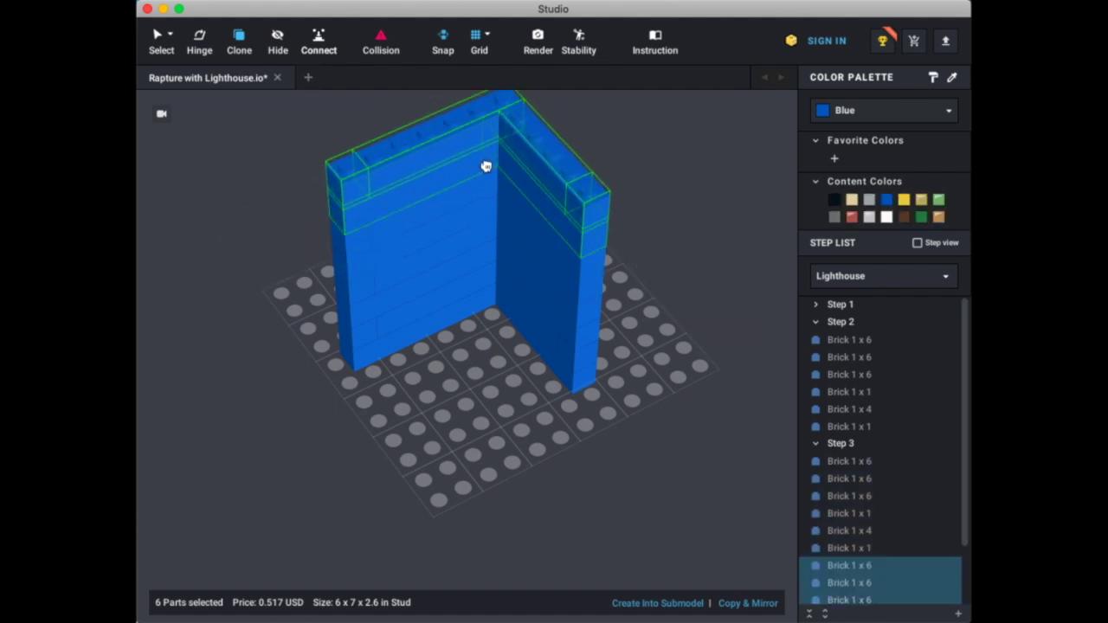
{"action": "left_click", "coordinate": [486, 166]}
{"action": "left_click", "coordinate": [481, 125]}
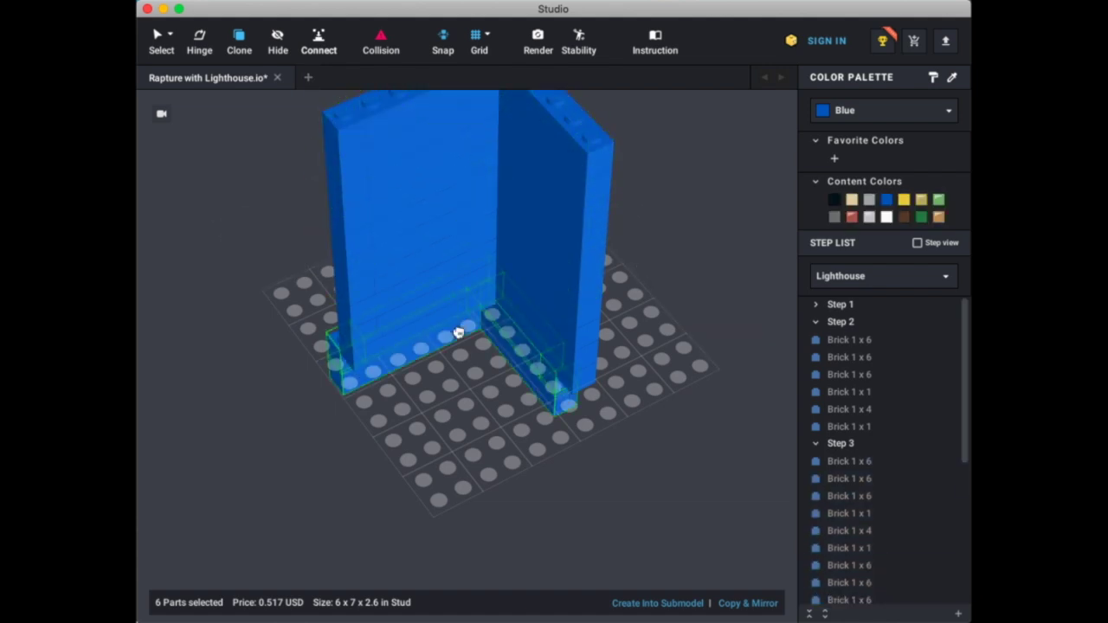
{"action": "right_click_drag", "start_coordinate": [459, 333], "coordinate": [441, 485]}
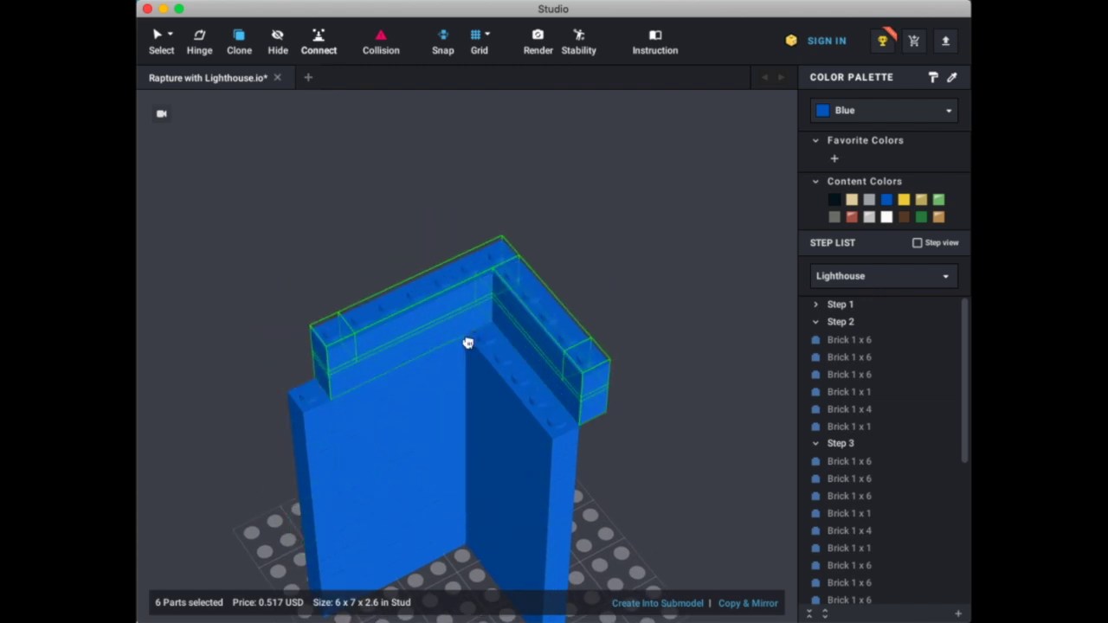
{"action": "left_click", "coordinate": [449, 294]}
{"action": "left_click", "coordinate": [445, 250]}
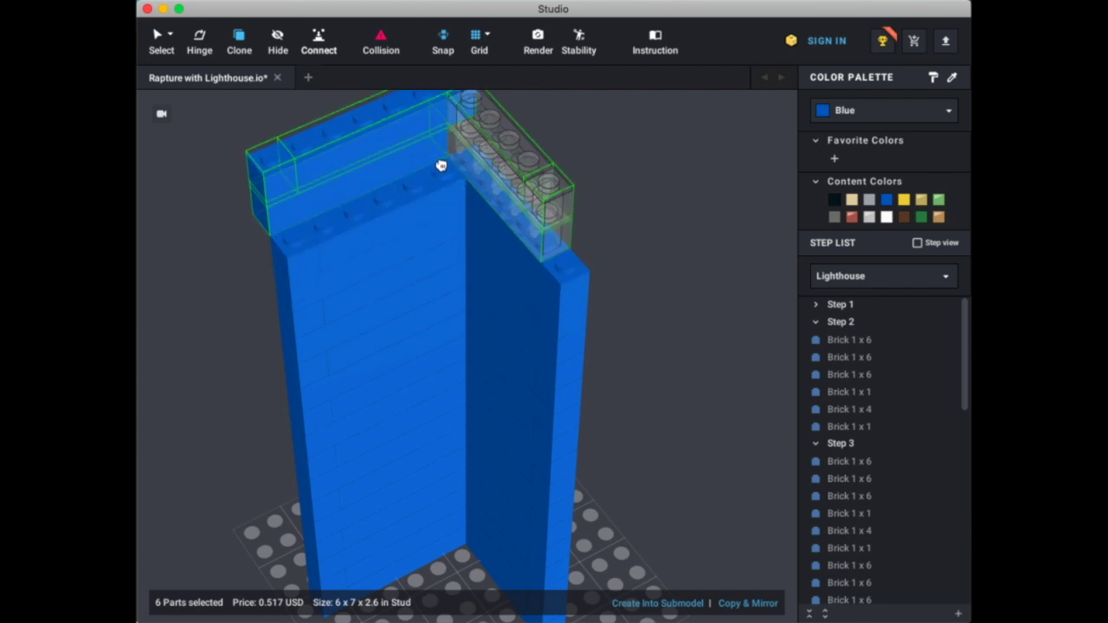
{"action": "left_click", "coordinate": [459, 187]}
{"action": "left_click", "coordinate": [457, 134]}
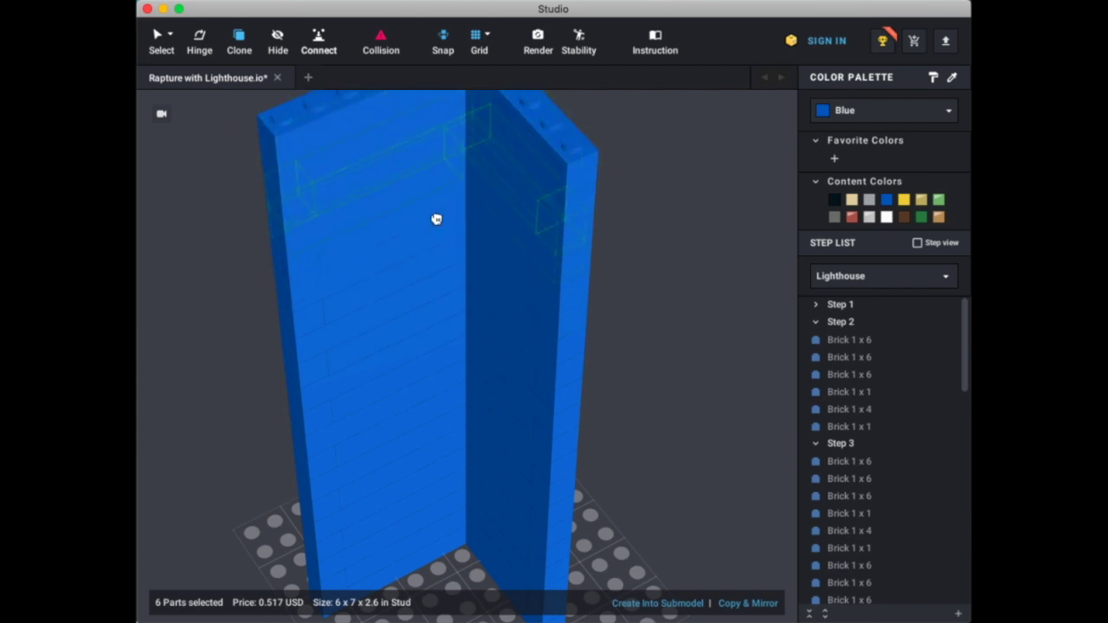
{"action": "middle_click_drag", "start_coordinate": [436, 245], "coordinate": [424, 418]}
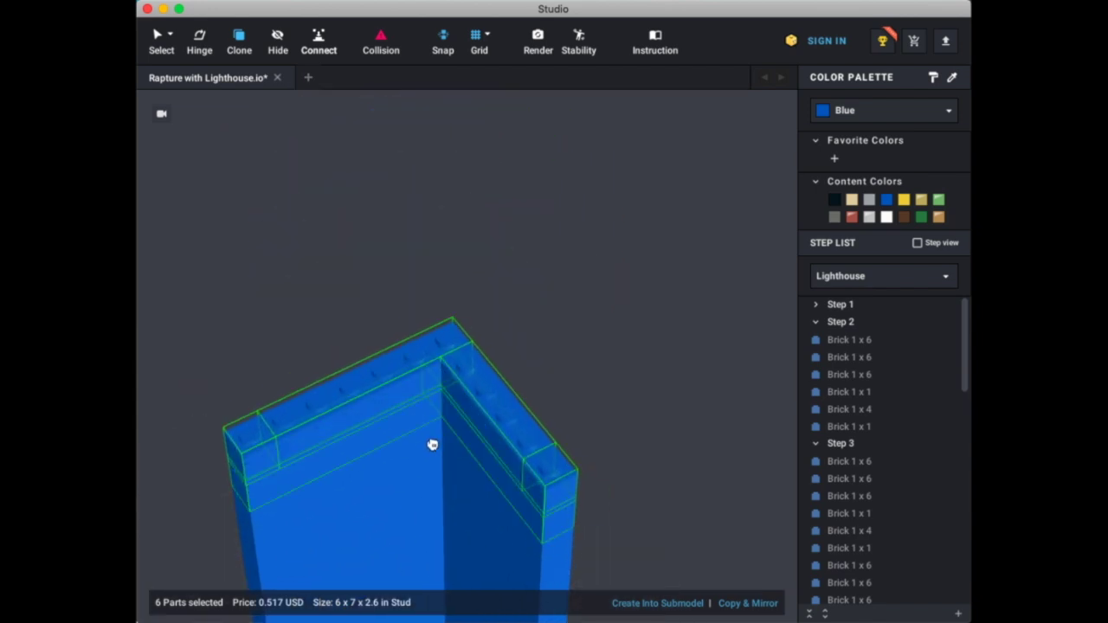
{"action": "mouse_move", "coordinate": [433, 387]}
{"action": "right_mouse_down"}
{"action": "mouse_move", "coordinate": [435, 349]}
{"action": "mouse_move", "coordinate": [423, 332]}
{"action": "mouse_move", "coordinate": [531, 320]}
{"action": "right_mouse_up"}
{"action": "key", "text": "Escape"}
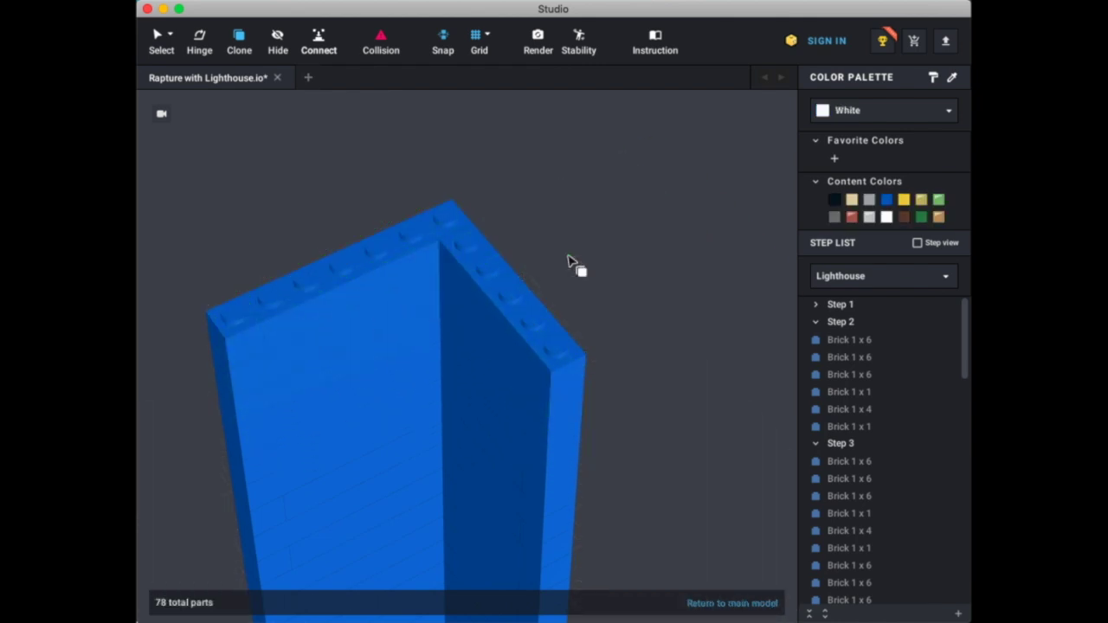
- Return to the main model and compare the lighthouse wall's height with the other buildings from the front
{"action": "scroll", "coordinate": [758, 467], "scroll_direction": "down", "scroll_amount": 5}
{"action": "scroll", "coordinate": [759, 469], "scroll_direction": "up", "scroll_amount": 3}
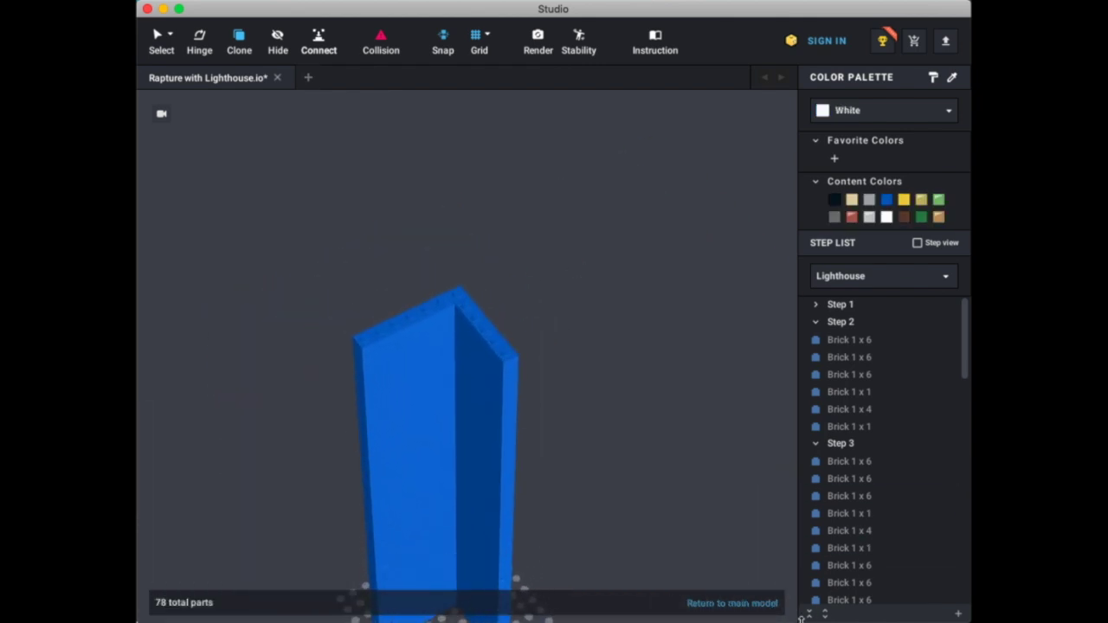
{"action": "left_click", "coordinate": [725, 603]}
{"action": "right_click_drag", "start_coordinate": [597, 443], "coordinate": [599, 414]}
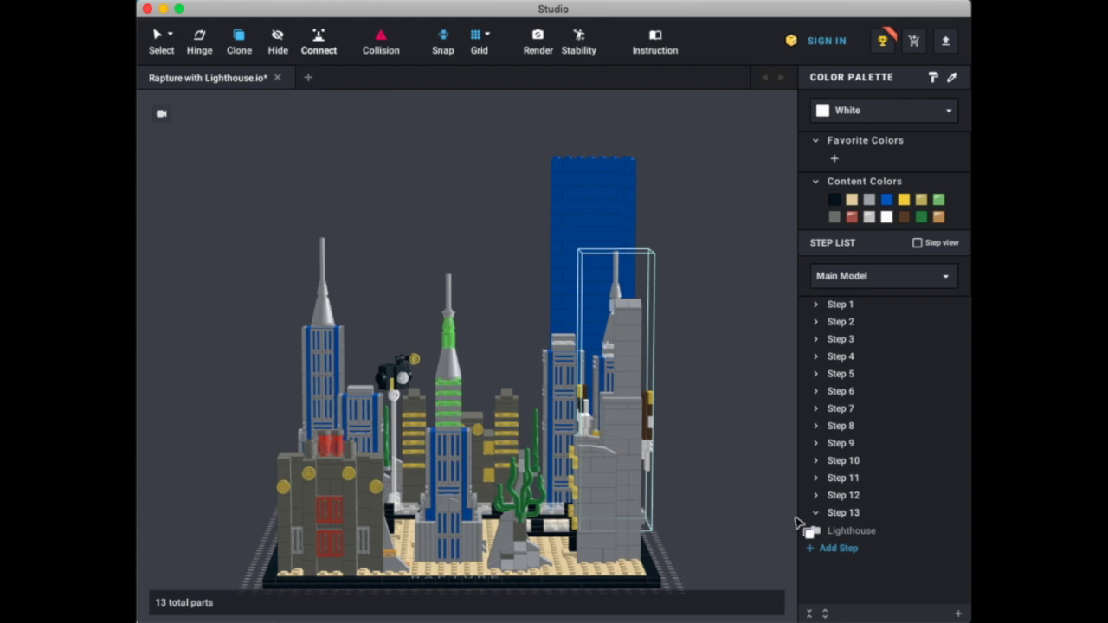
{"action": "left_click", "coordinate": [795, 518]}
{"action": "left_click", "coordinate": [838, 279]}
{"action": "left_click", "coordinate": [847, 299]}
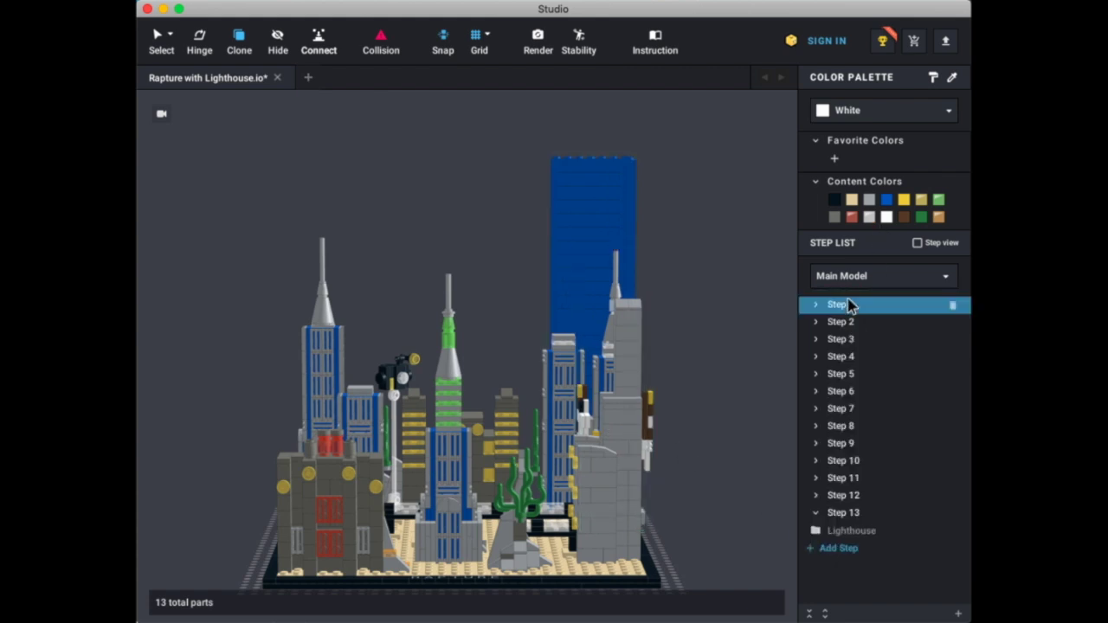
- Reopen the Lighthouse submodel and delete the top three brick layers of the corner wall
{"action": "left_click", "coordinate": [842, 276]}
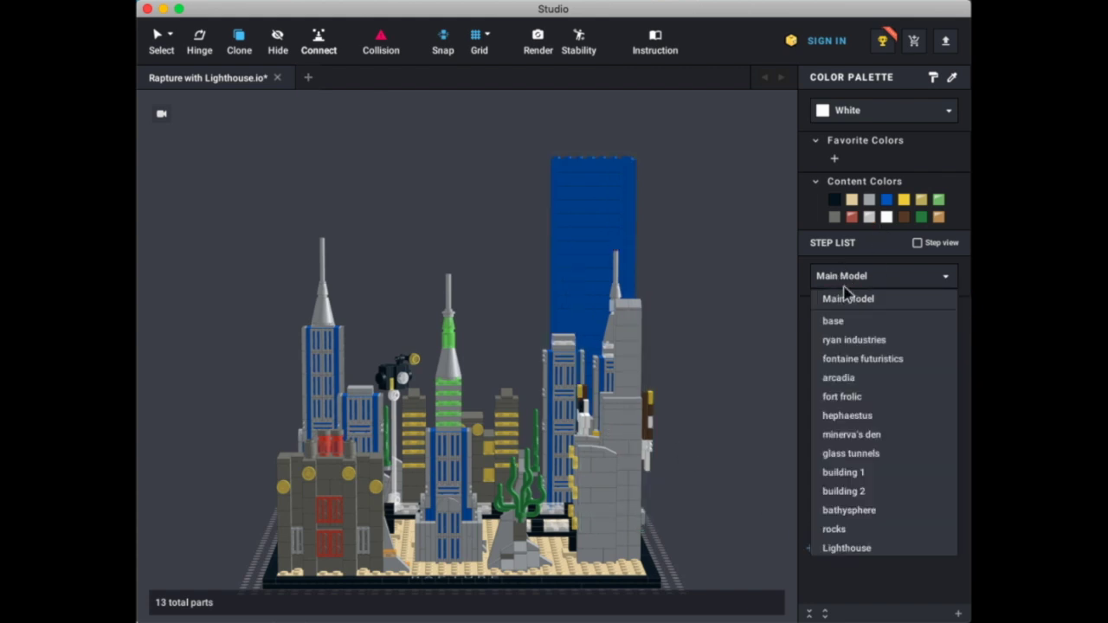
{"action": "left_click", "coordinate": [847, 549]}
{"action": "scroll", "coordinate": [771, 465], "scroll_direction": "up", "scroll_amount": 5}
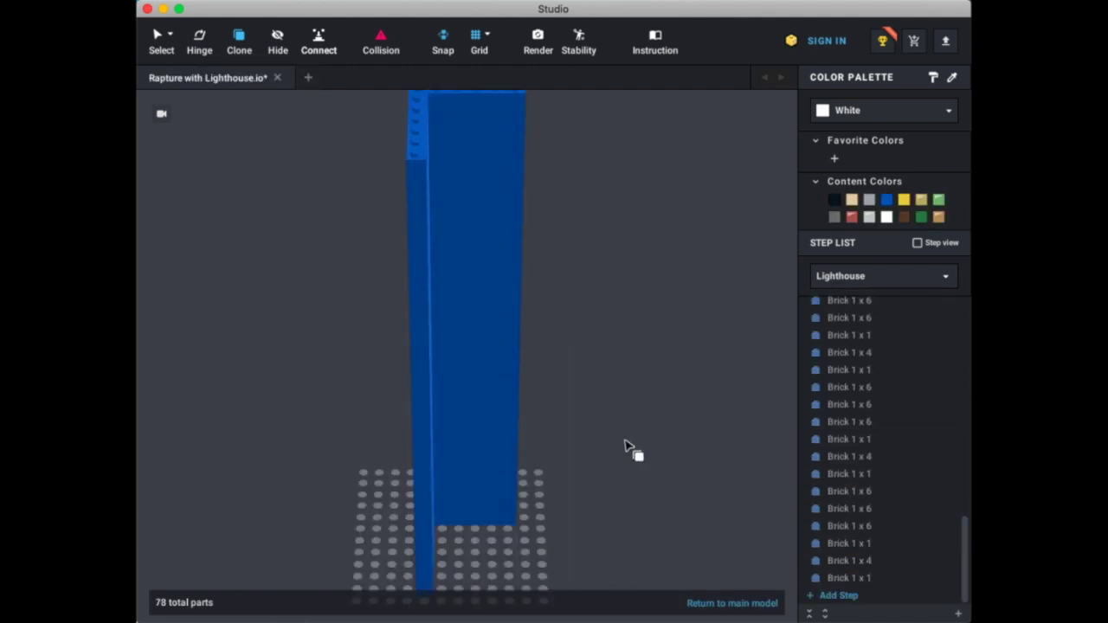
{"action": "right_click_drag", "start_coordinate": [626, 441], "coordinate": [621, 422]}
{"action": "scroll", "coordinate": [411, 288], "scroll_direction": "down", "scroll_amount": 5}
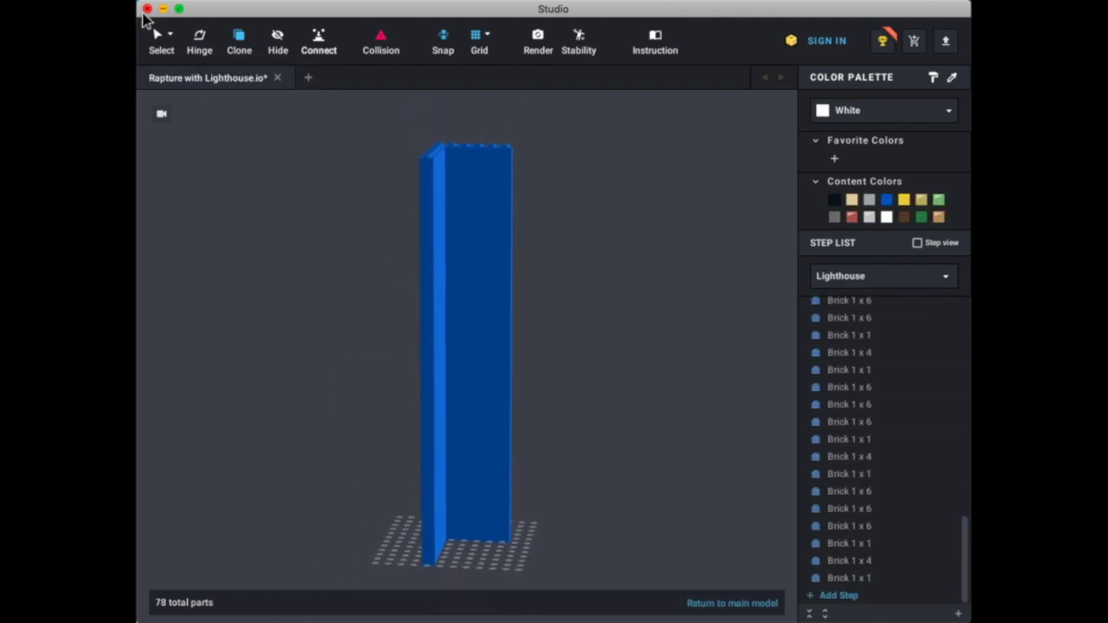
{"action": "right_click_drag", "start_coordinate": [301, 209], "coordinate": [261, 203]}
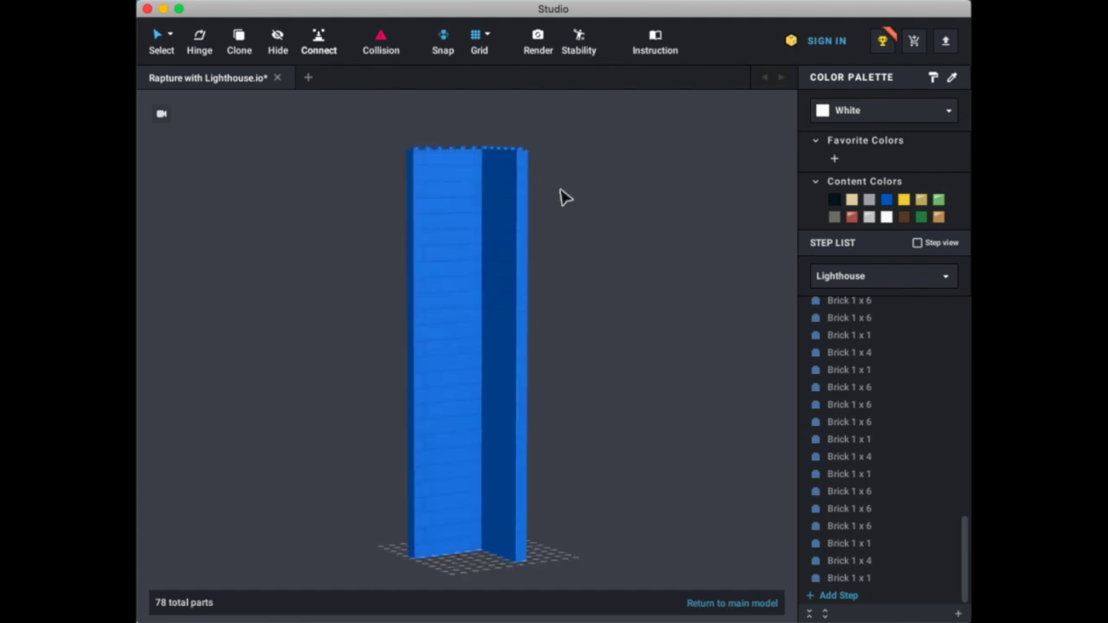
{"action": "left_click_drag", "start_coordinate": [560, 185], "coordinate": [365, 157]}
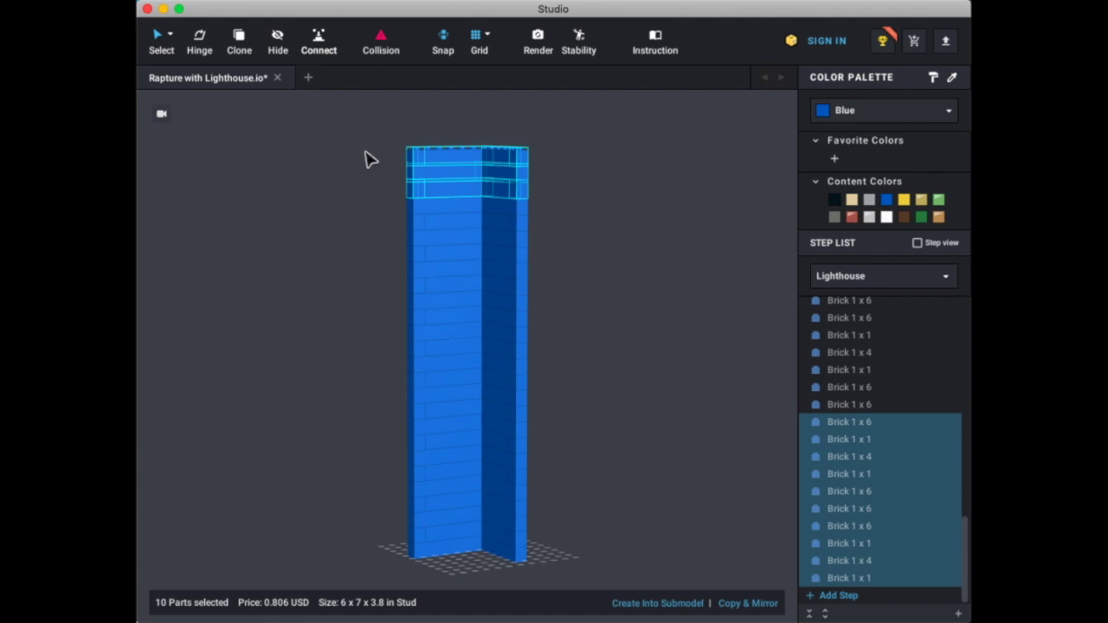
{"action": "key", "text": "Delete"}
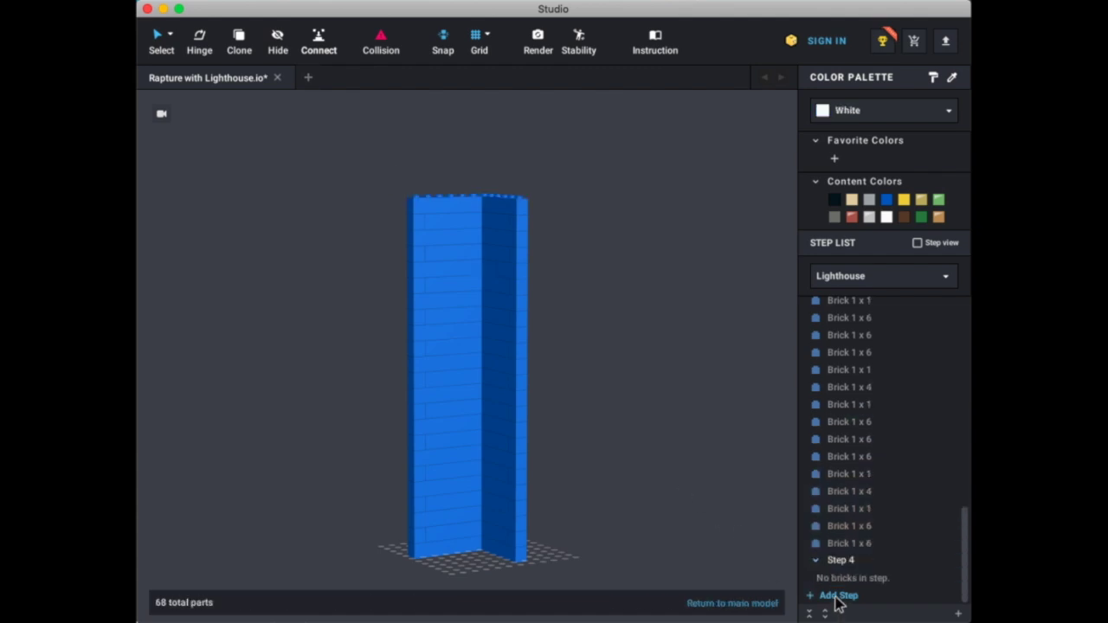
- Move the last two Brick 1 x 6 parts of Step 3 into a new final step, with an empty step inserted ahead of it
{"action": "left_click", "coordinate": [836, 548]}
{"action": "left_click", "coordinate": [837, 527], "text": "shift"}
{"action": "left_click_drag", "start_coordinate": [834, 590], "coordinate": [840, 507]}
{"action": "left_click", "coordinate": [838, 597]}
- Move the last six bricks of Step 3 into the empty step after it and insert another empty Step 4 ahead of them
{"action": "left_click", "coordinate": [840, 492]}
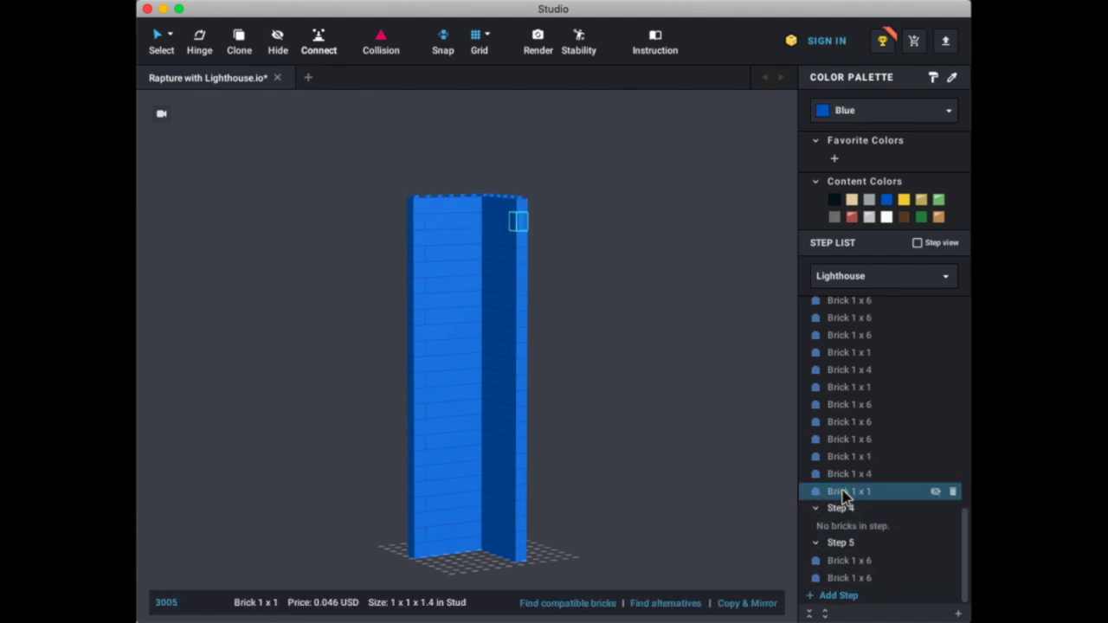
{"action": "left_click", "coordinate": [840, 407], "text": "shift"}
{"action": "left_click_drag", "start_coordinate": [838, 517], "coordinate": [841, 525]}
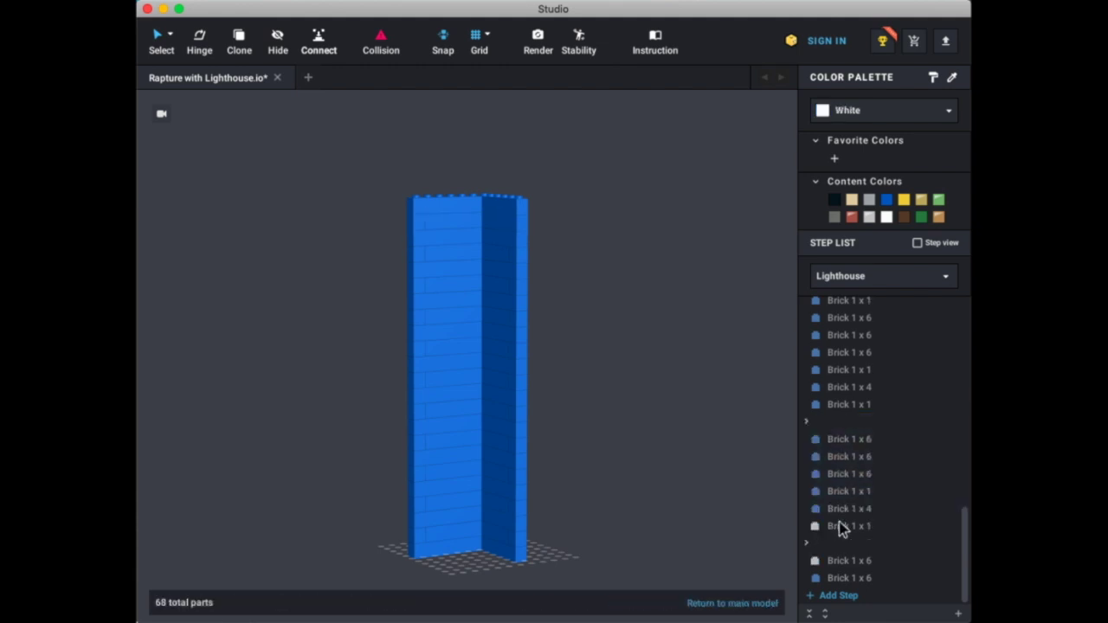
{"action": "left_click", "coordinate": [835, 598]}
{"action": "left_click_drag", "start_coordinate": [833, 525], "coordinate": [830, 397]}
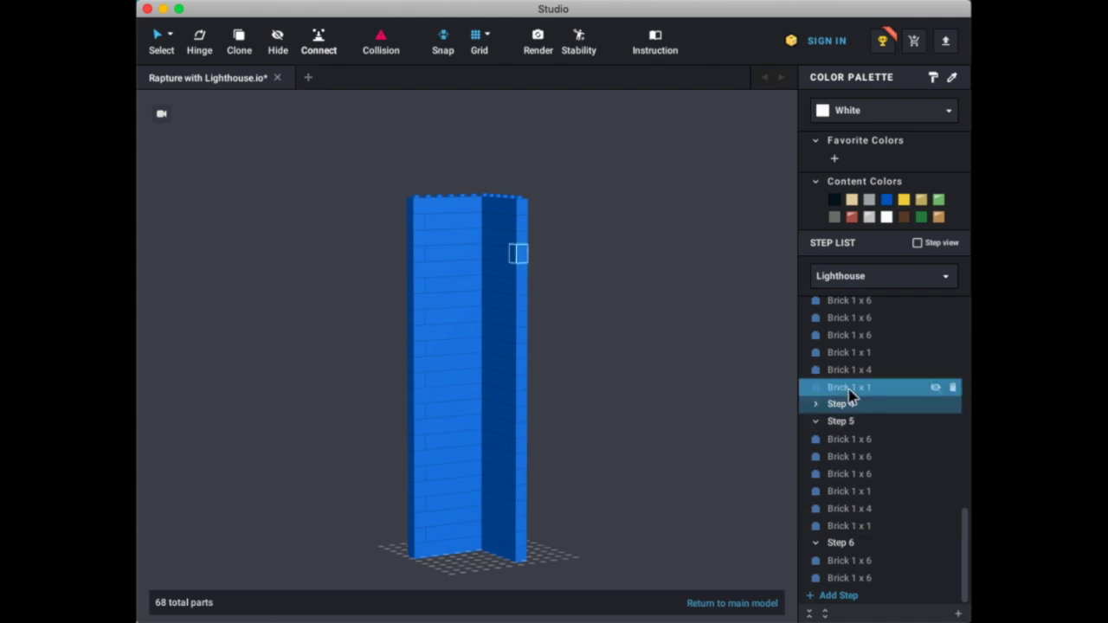
- Move the six bricks now at the end of Step 3 into the empty Step 4 and collapse Step 5
{"action": "left_click", "coordinate": [851, 390]}
{"action": "scroll", "coordinate": [854, 381], "scroll_direction": "up", "scroll_amount": 3}
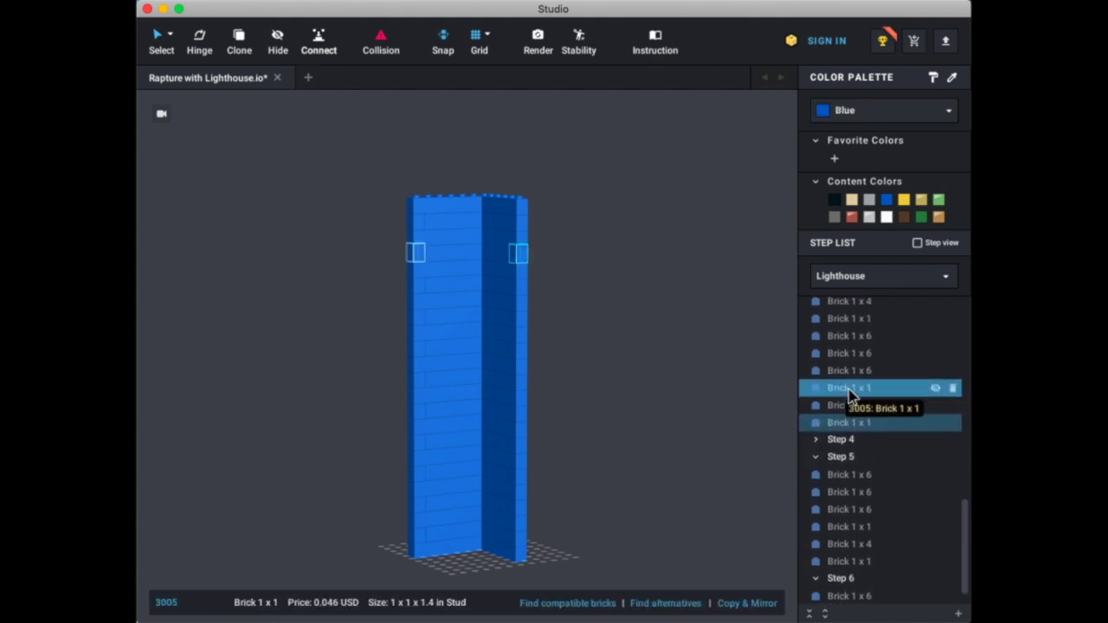
{"action": "left_click", "coordinate": [854, 321]}
{"action": "left_click", "coordinate": [852, 305]}
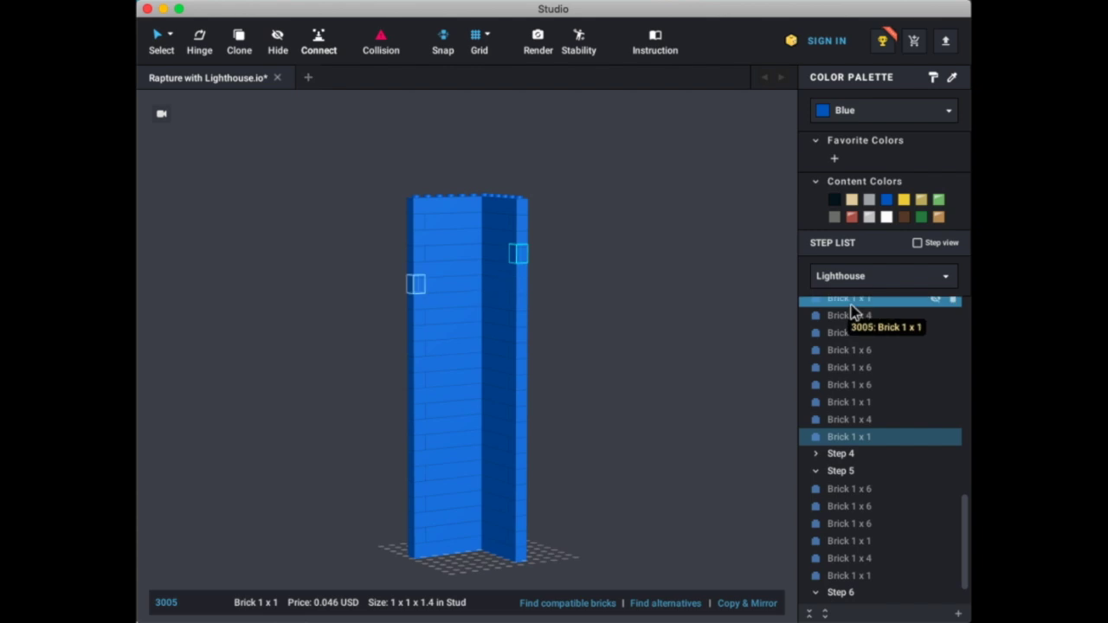
{"action": "left_click", "coordinate": [853, 334]}
{"action": "left_click", "coordinate": [870, 355], "text": "shift"}
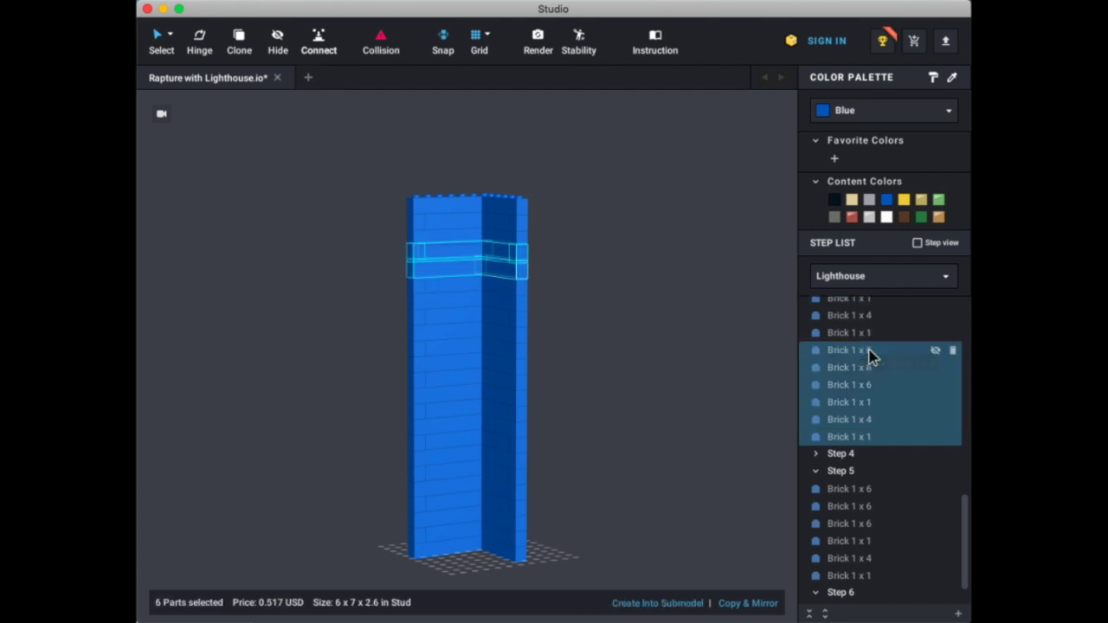
{"action": "left_click_drag", "start_coordinate": [871, 355], "coordinate": [864, 463]}
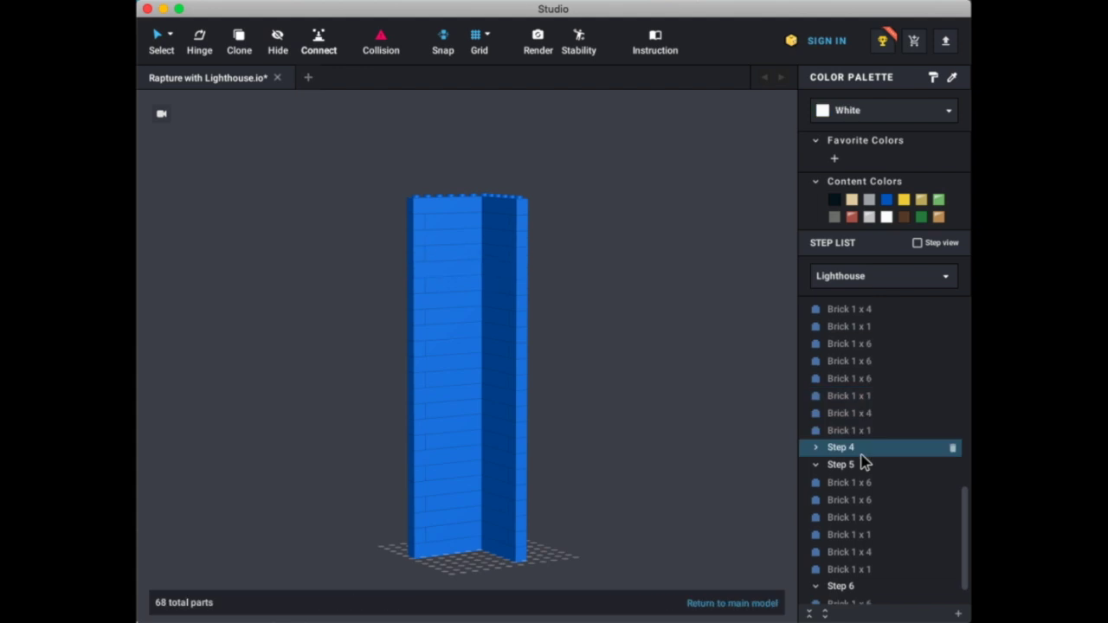
{"action": "left_click", "coordinate": [816, 466]}
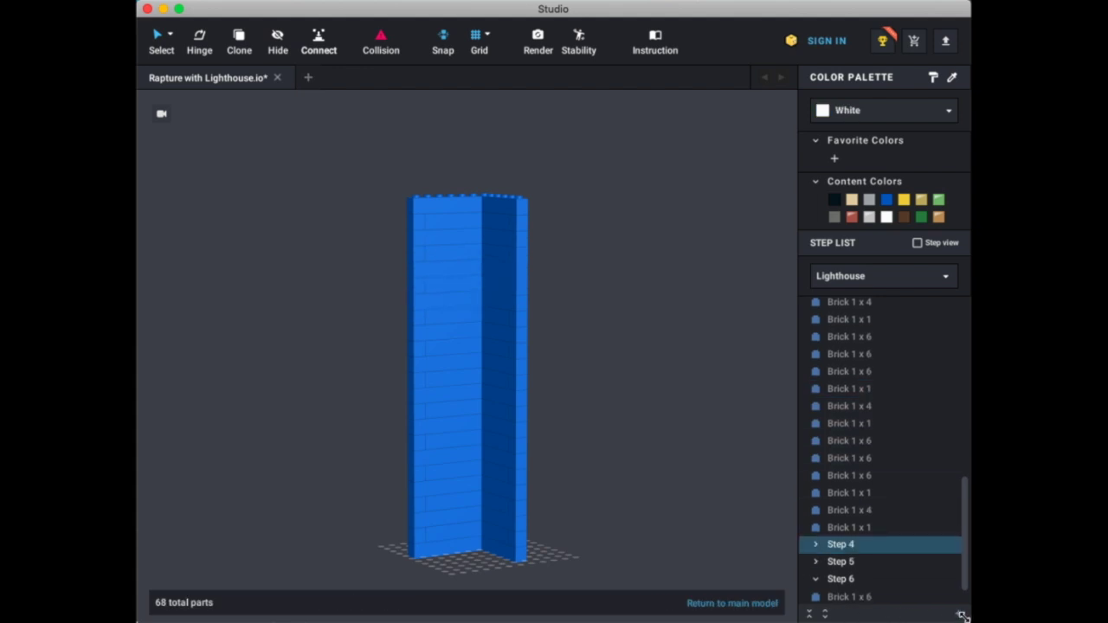
- Insert an empty step after Step 4 and move the last six bricks of Step 3 into Step 4
{"action": "left_click", "coordinate": [959, 614]}
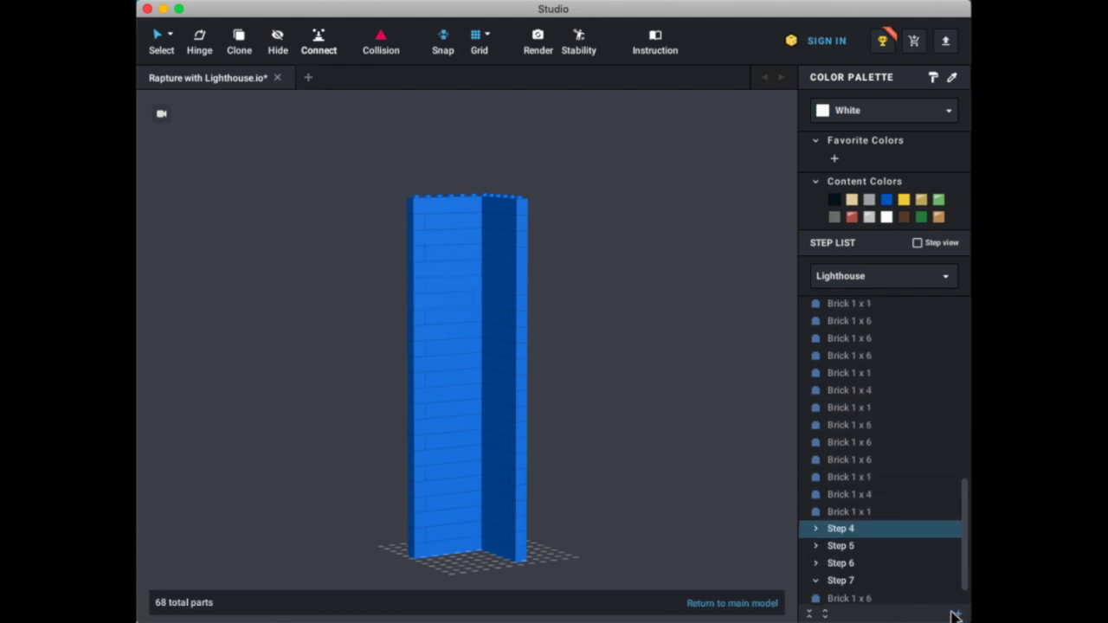
{"action": "left_click", "coordinate": [831, 514]}
{"action": "left_click", "coordinate": [835, 515]}
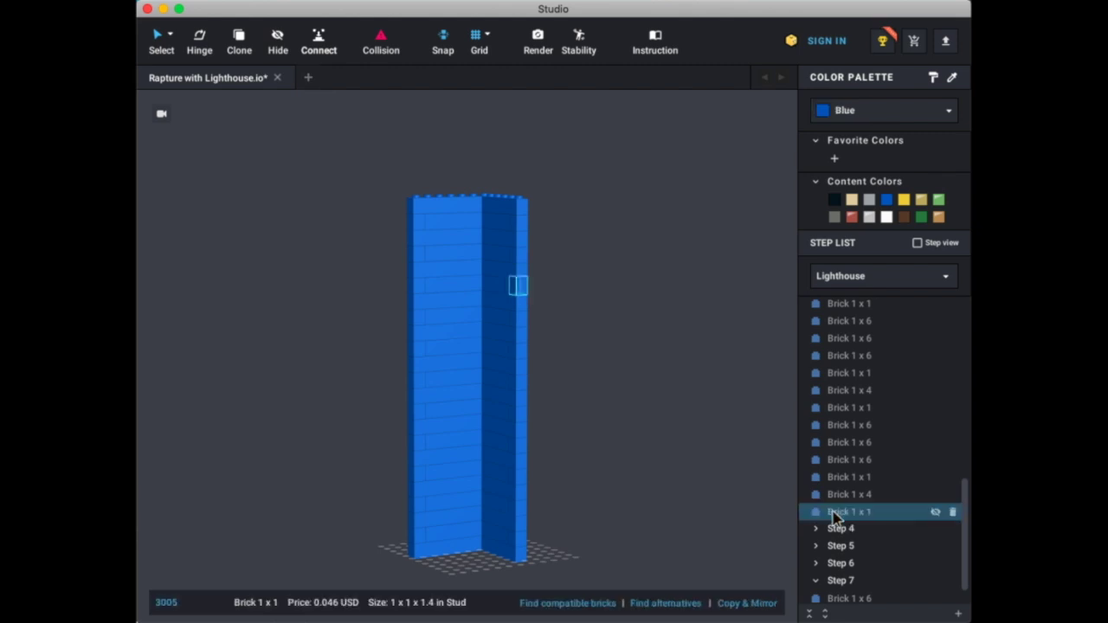
{"action": "left_click", "coordinate": [833, 430], "text": "shift"}
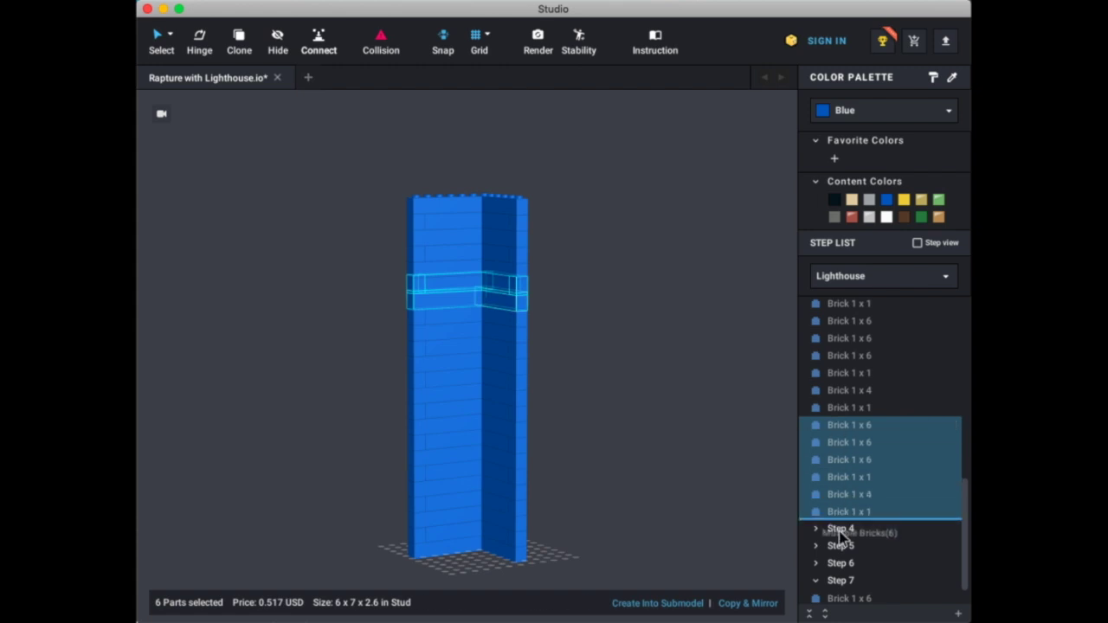
{"action": "left_click_drag", "start_coordinate": [840, 535], "coordinate": [840, 536]}
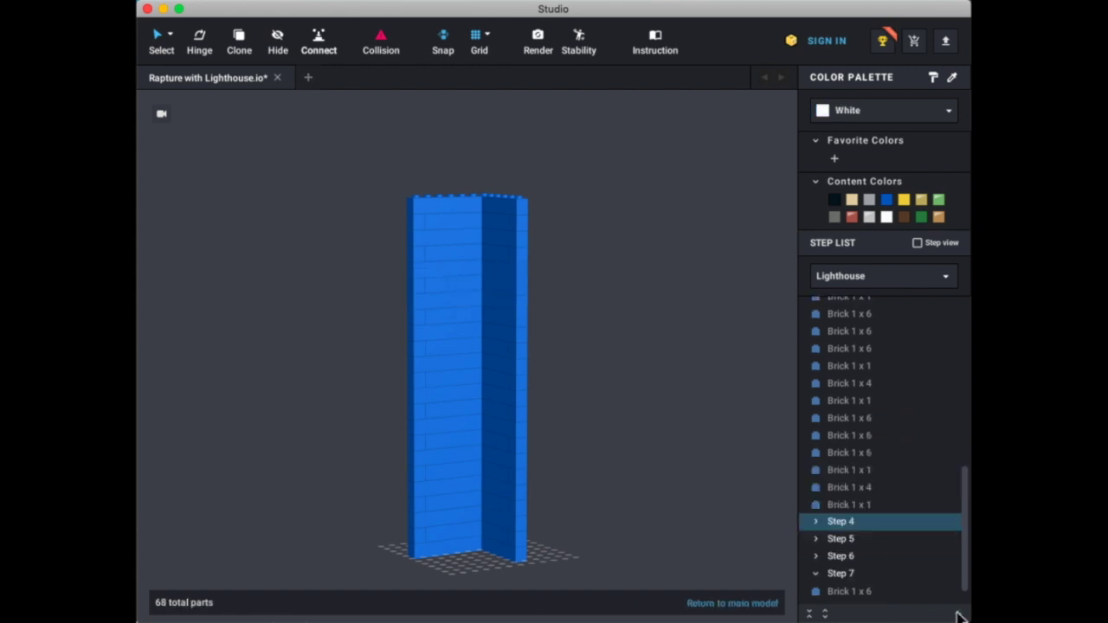
- Insert another empty step after Step 4 and expand Steps 4 to 7 in the step list
{"action": "left_click", "coordinate": [959, 616]}
{"action": "left_click", "coordinate": [817, 524]}
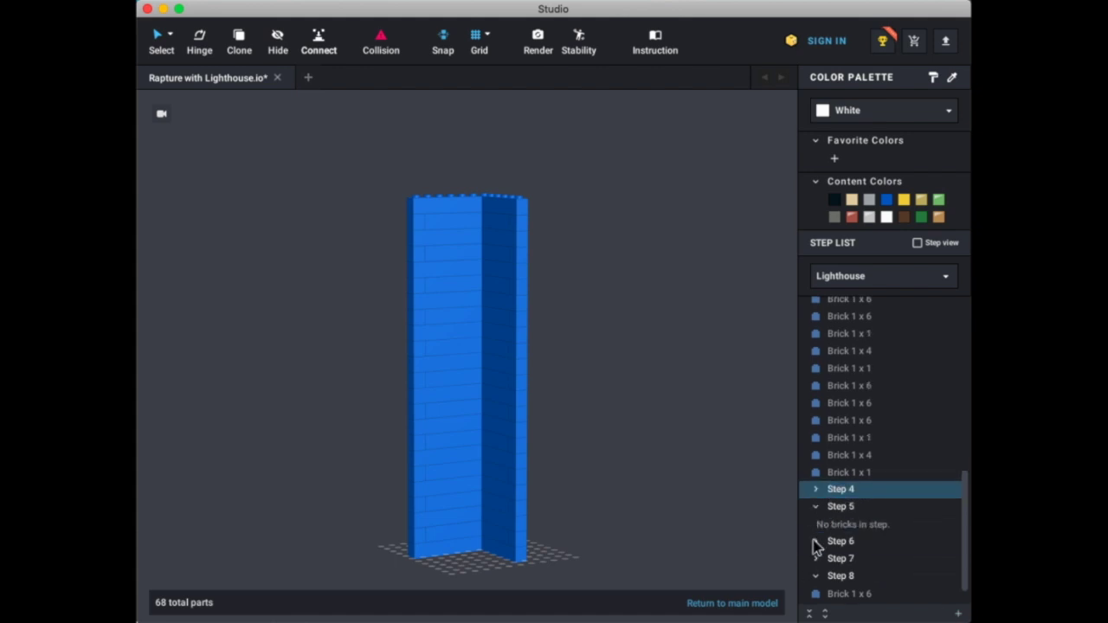
{"action": "left_click", "coordinate": [816, 542]}
{"action": "left_click", "coordinate": [816, 564]}
{"action": "left_click", "coordinate": [816, 562]}
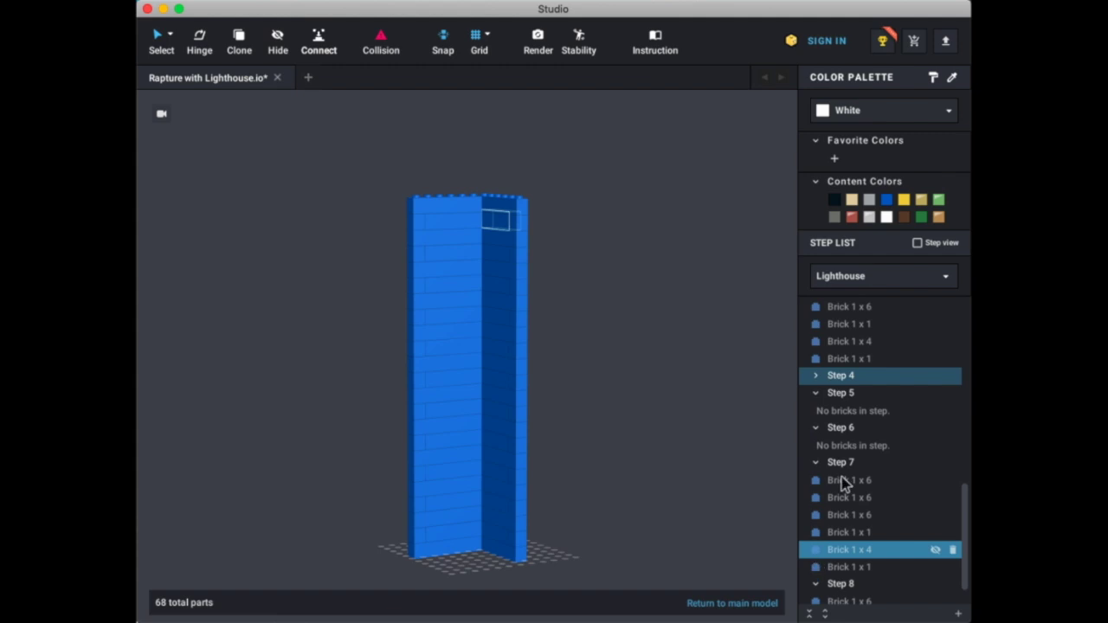
{"action": "left_click", "coordinate": [815, 378]}
{"action": "scroll", "coordinate": [837, 345], "scroll_direction": "up", "scroll_amount": 2}
{"action": "scroll", "coordinate": [837, 346], "scroll_direction": "up", "scroll_amount": 2}
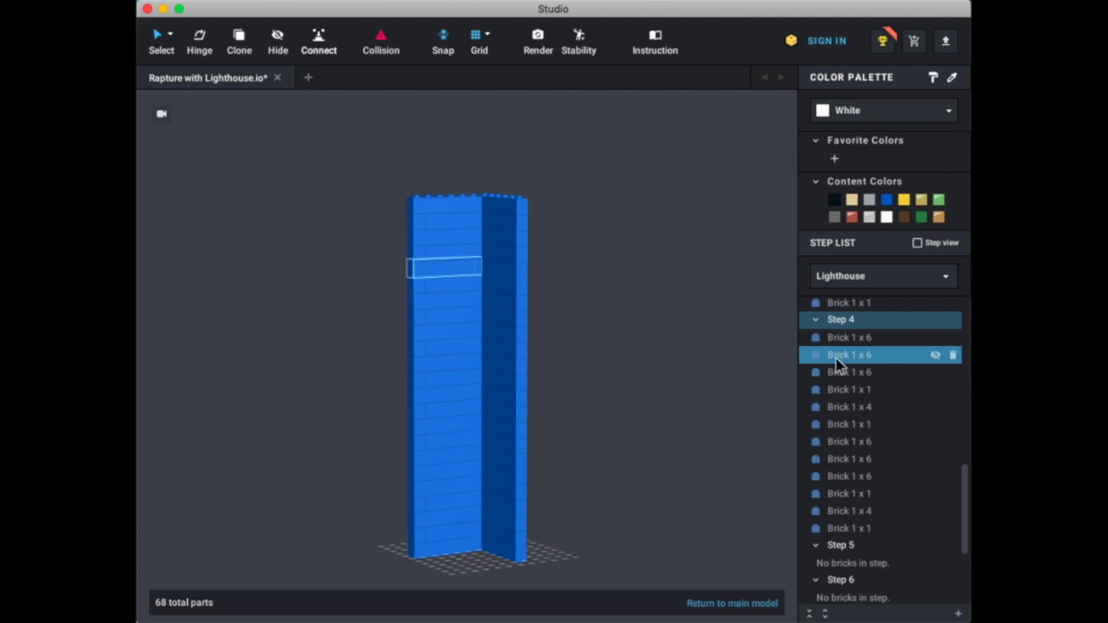
- Move the first six bricks of Step 4 into the empty Step 6
{"action": "left_click", "coordinate": [837, 340]}
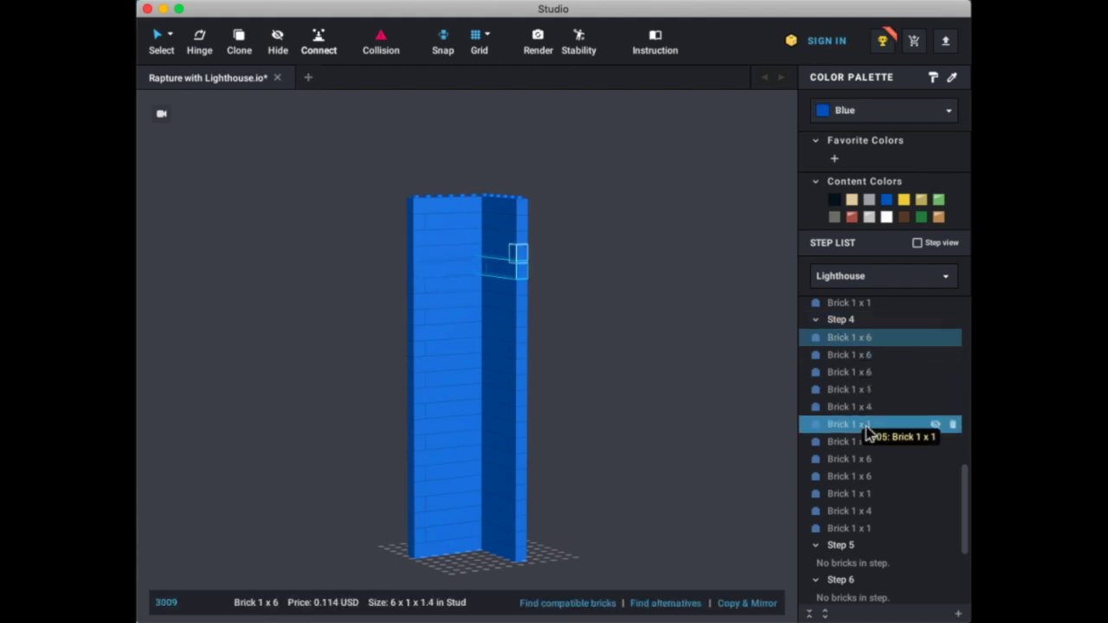
{"action": "left_click", "coordinate": [866, 426], "text": "shift"}
{"action": "left_click_drag", "start_coordinate": [871, 567], "coordinate": [864, 573]}
- Check in Step view which brick layers Steps 4 to 6 add, and return to the full model view
{"action": "left_click", "coordinate": [853, 434]}
{"action": "left_click", "coordinate": [850, 383]}
{"action": "left_click", "coordinate": [852, 344]}
{"action": "left_click", "coordinate": [854, 332]}
{"action": "left_click", "coordinate": [853, 349]}
{"action": "left_click", "coordinate": [857, 383]}
{"action": "left_click", "coordinate": [860, 448]}
{"action": "left_click", "coordinate": [861, 465]}
{"action": "scroll", "coordinate": [861, 452], "scroll_direction": "down", "scroll_amount": 3}
{"action": "left_click", "coordinate": [860, 453]}
{"action": "left_click", "coordinate": [864, 537]}
{"action": "left_click", "coordinate": [863, 502]}
{"action": "left_click", "coordinate": [863, 351]}
{"action": "scroll", "coordinate": [866, 360], "scroll_direction": "up", "scroll_amount": 2}
{"action": "left_click", "coordinate": [866, 360]}
{"action": "left_click", "coordinate": [866, 375]}
{"action": "left_click", "coordinate": [867, 359]}
{"action": "key", "text": "Escape"}
{"action": "left_click", "coordinate": [884, 378]}
{"action": "left_click", "coordinate": [869, 343]}
{"action": "scroll", "coordinate": [868, 349], "scroll_direction": "up", "scroll_amount": 3}
{"action": "left_click", "coordinate": [869, 351]}
{"action": "left_click", "coordinate": [866, 348]}
{"action": "left_click", "coordinate": [872, 522]}
{"action": "left_click", "coordinate": [866, 505]}
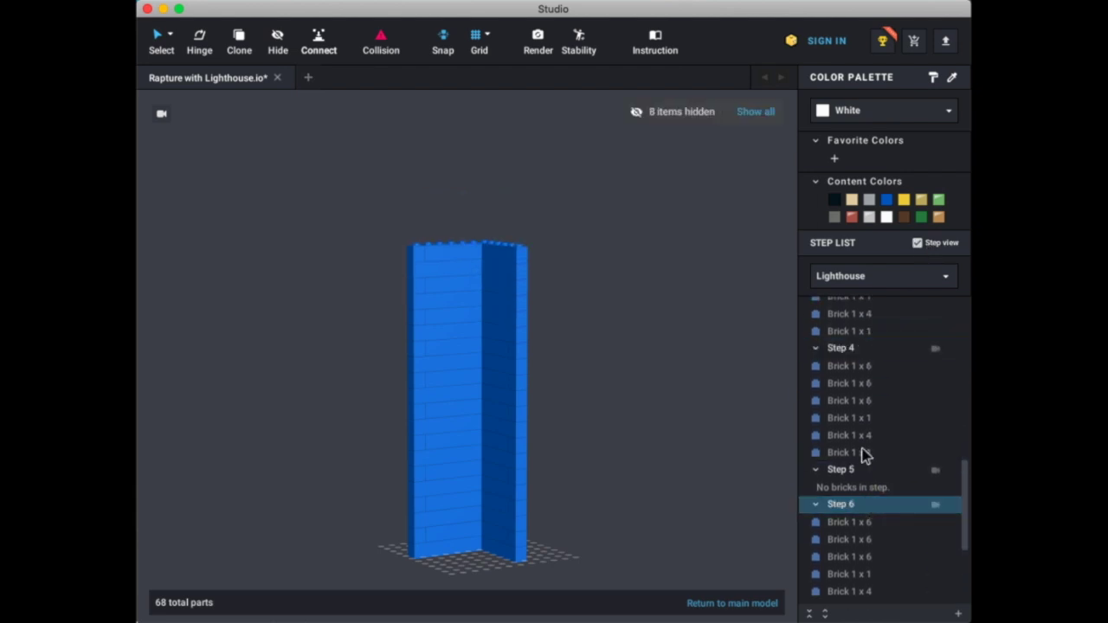
{"action": "left_click", "coordinate": [926, 247]}
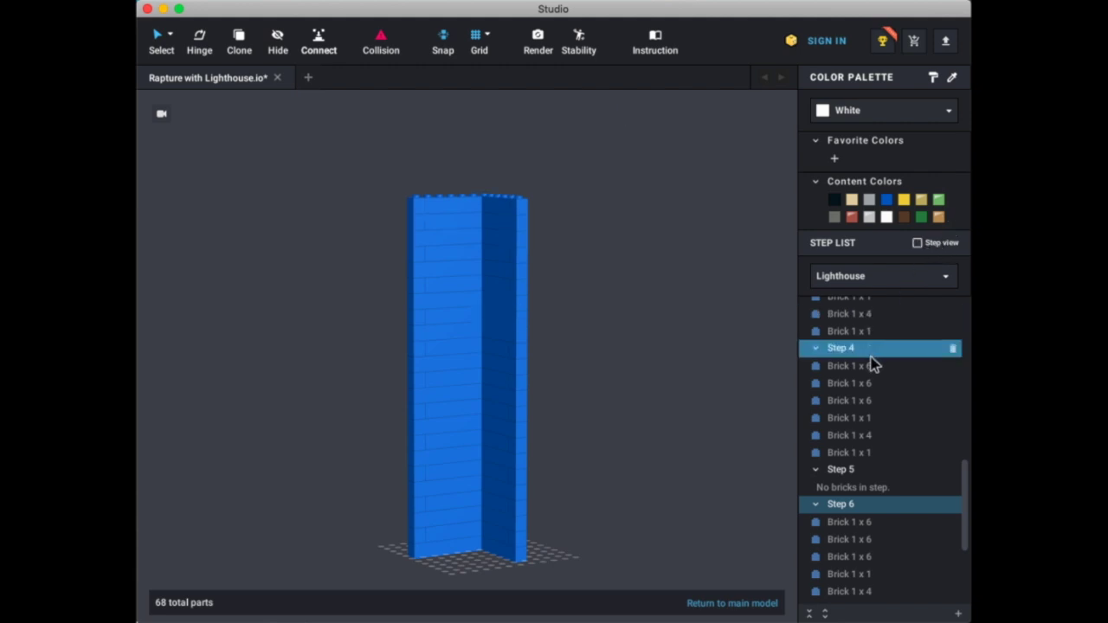
- Move the six bricks of Step 4 into the empty Step 5, and the last six bricks of Step 3 into Step 4
{"action": "left_click", "coordinate": [871, 366]}
{"action": "left_click", "coordinate": [867, 453], "text": "shift"}
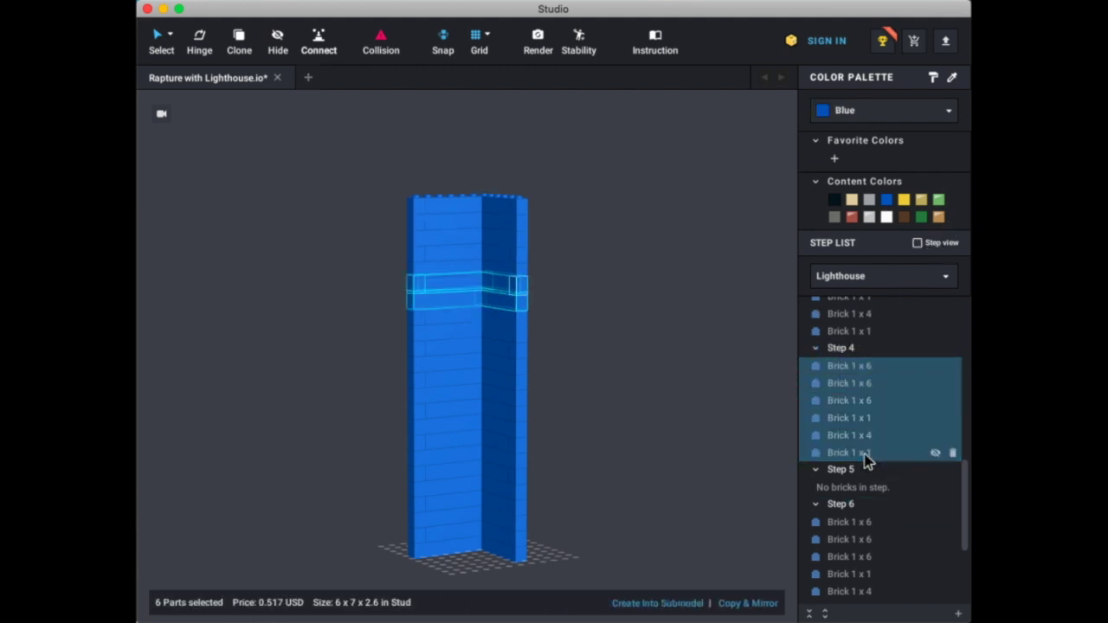
{"action": "left_click_drag", "start_coordinate": [866, 486], "coordinate": [861, 483]}
{"action": "scroll", "coordinate": [856, 424], "scroll_direction": "up", "scroll_amount": 3}
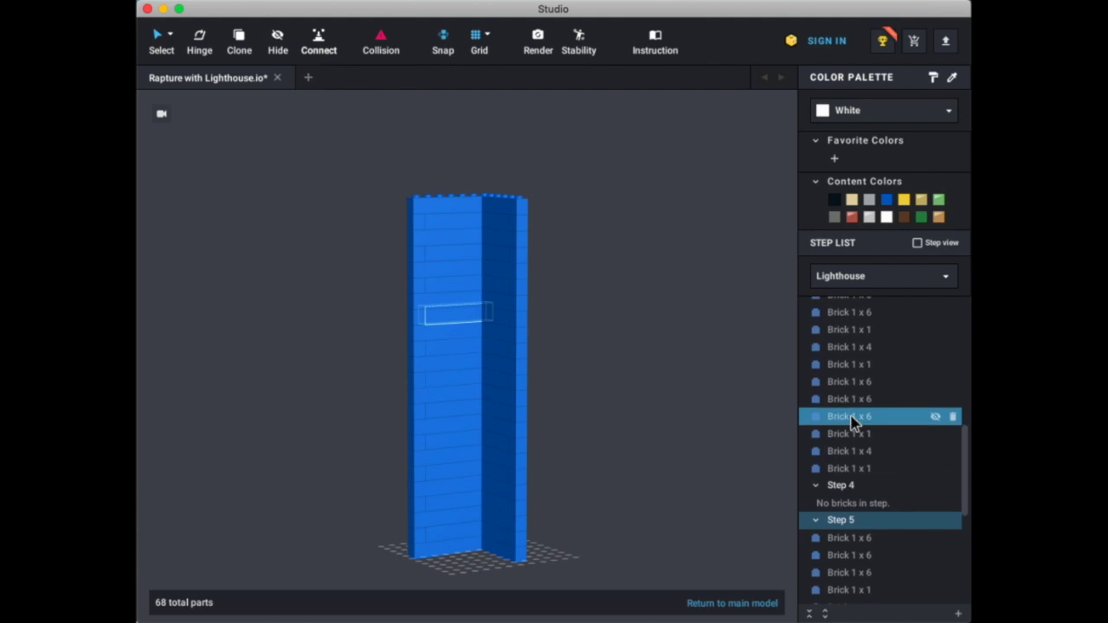
{"action": "left_click", "coordinate": [855, 472]}
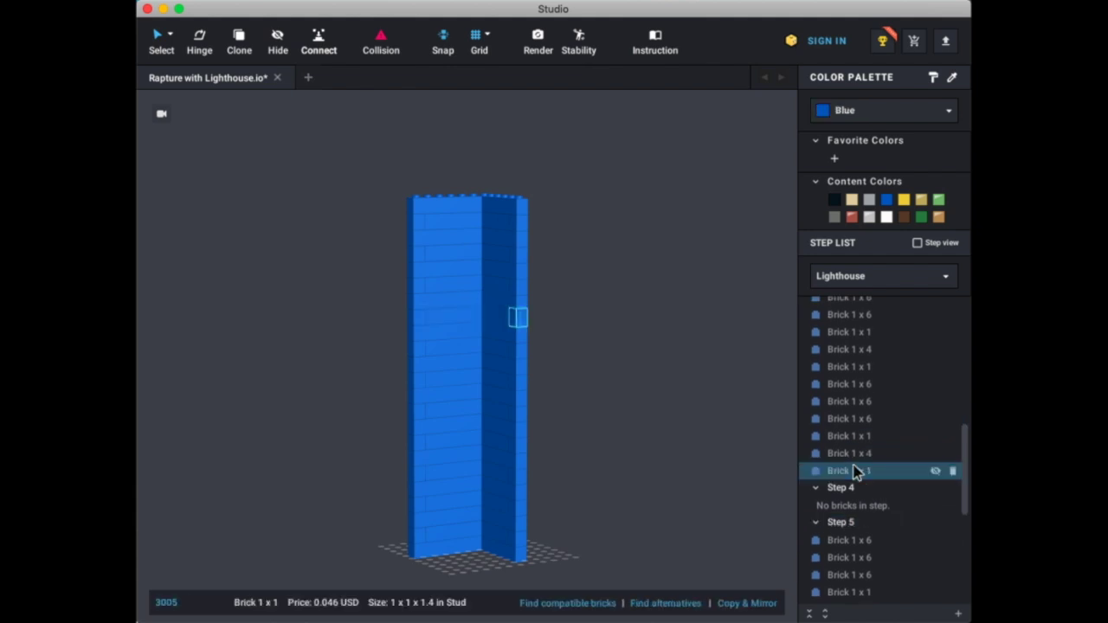
{"action": "left_click", "coordinate": [856, 387], "text": "shift"}
{"action": "left_click_drag", "start_coordinate": [856, 387], "coordinate": [859, 507]}
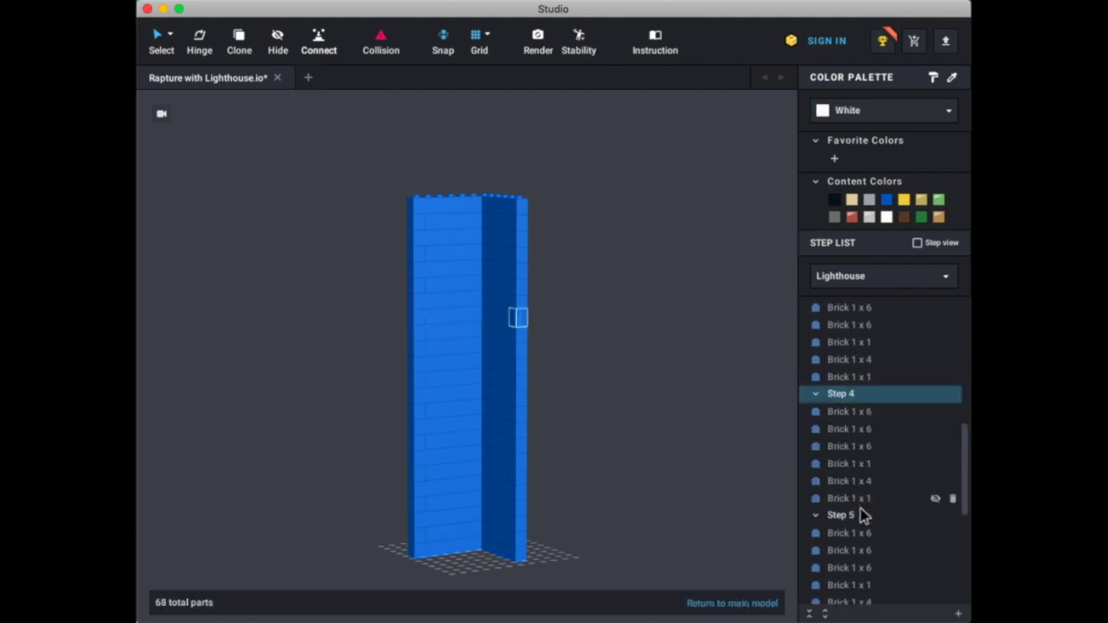
- Place a new collapsed empty step ahead of the filled Step 4 and move the last six bricks of Step 3 into it
{"action": "left_click", "coordinate": [856, 505]}
{"action": "left_click_drag", "start_coordinate": [856, 504], "coordinate": [841, 381]}
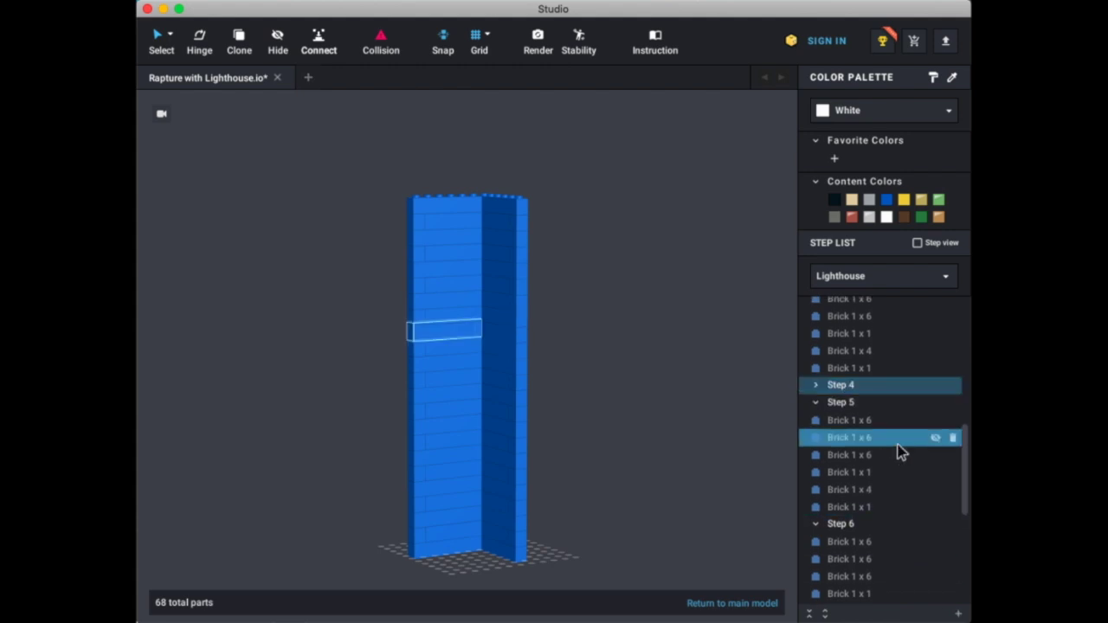
{"action": "scroll", "coordinate": [901, 450], "scroll_direction": "up", "scroll_amount": 3}
{"action": "left_click", "coordinate": [872, 513]}
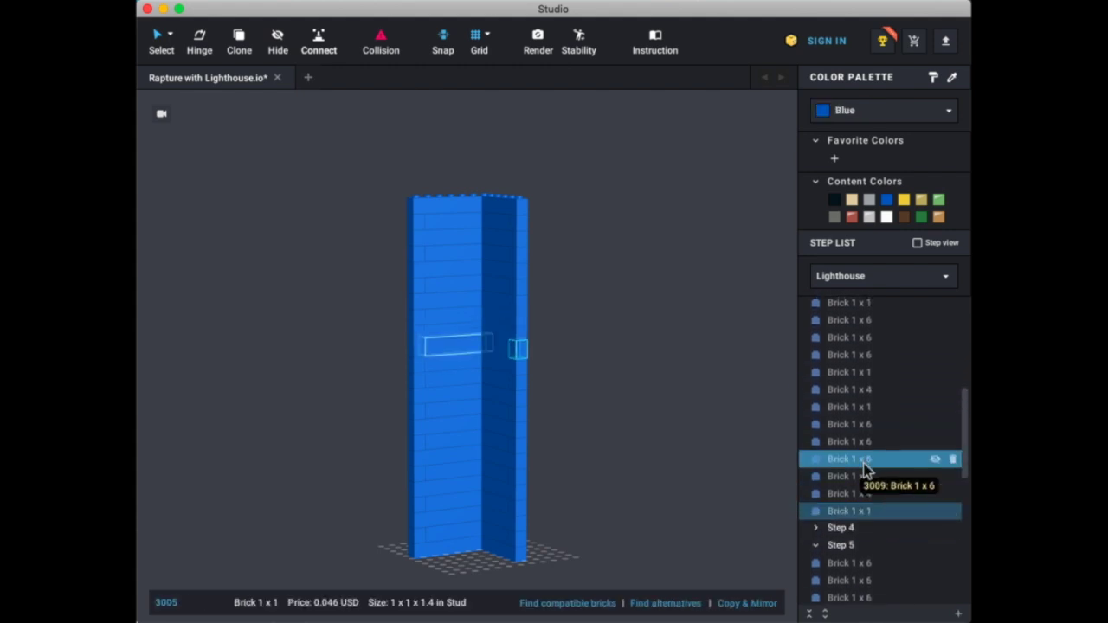
{"action": "left_click", "coordinate": [861, 429], "text": "shift"}
{"action": "left_click_drag", "start_coordinate": [861, 437], "coordinate": [857, 544]}
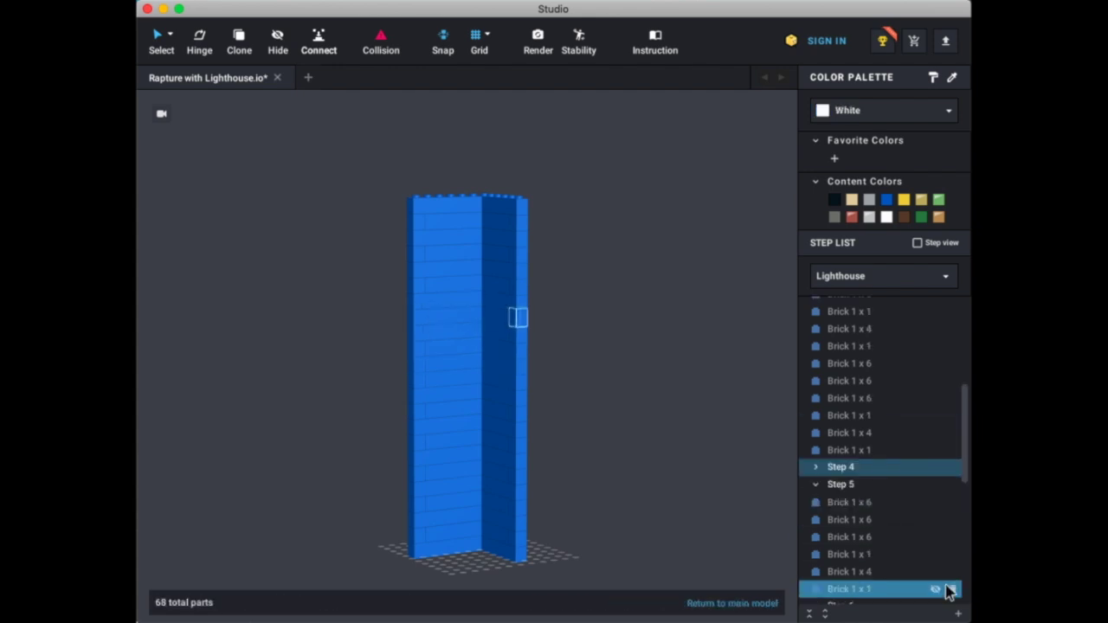
- Move the six bricks now ending Step 3 into an empty step inserted before Step 4, with another empty step ahead of it
{"action": "left_click", "coordinate": [959, 613]}
{"action": "left_click_drag", "start_coordinate": [831, 477], "coordinate": [853, 443]}
{"action": "left_click", "coordinate": [853, 443]}
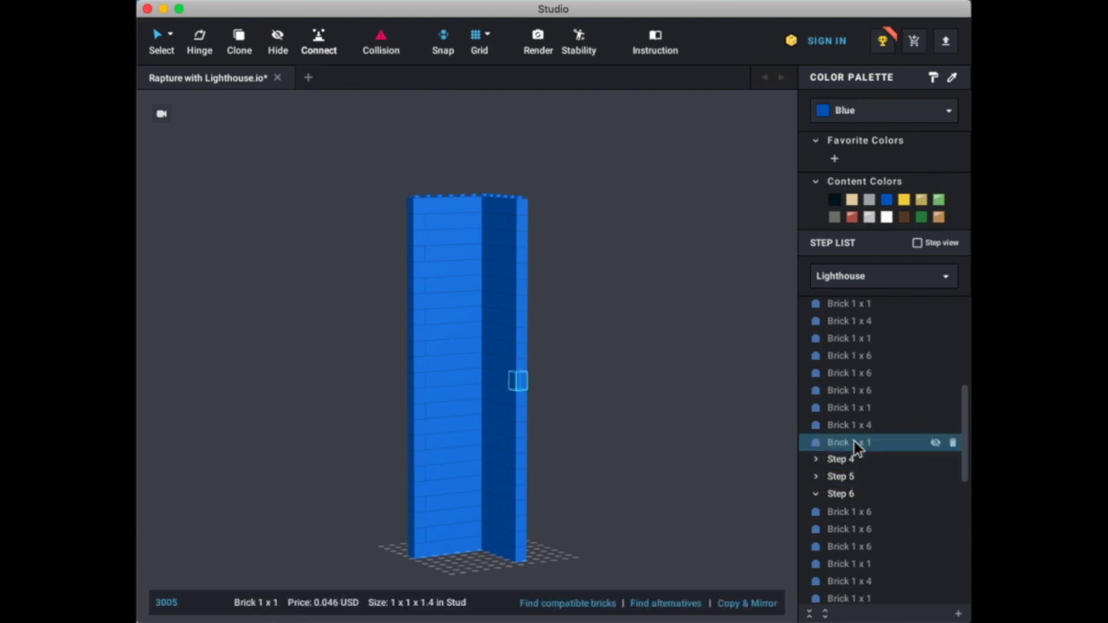
{"action": "left_click", "coordinate": [849, 362], "text": "shift"}
{"action": "left_click_drag", "start_coordinate": [849, 369], "coordinate": [851, 468]}
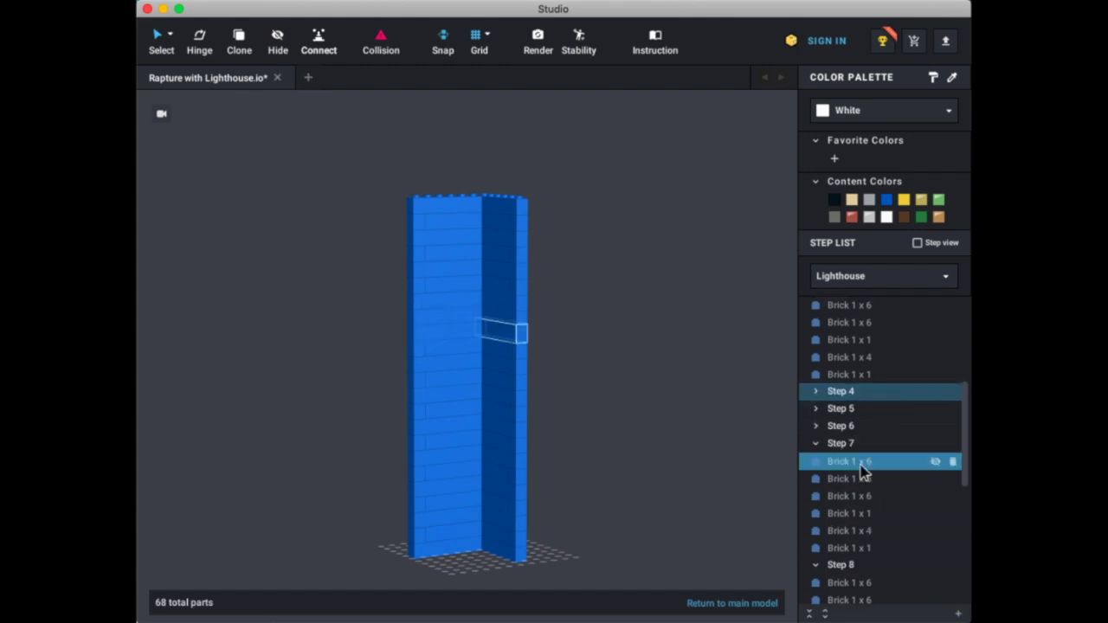
- Move the last five bricks of Step 3 into the empty Step 4
{"action": "left_click", "coordinate": [849, 378]}
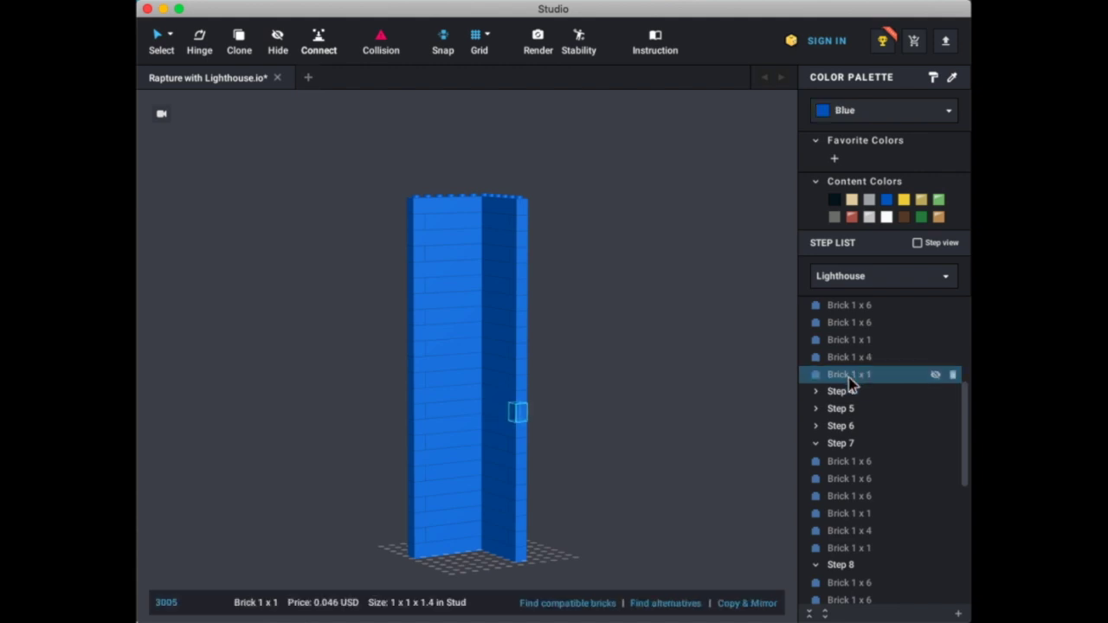
{"action": "left_click", "coordinate": [848, 305], "text": "shift"}
{"action": "scroll", "coordinate": [849, 312], "scroll_direction": "up", "scroll_amount": 2}
{"action": "scroll", "coordinate": [849, 312], "scroll_direction": "up", "scroll_amount": 3}
{"action": "scroll", "coordinate": [849, 312], "scroll_direction": "down", "scroll_amount": 2}
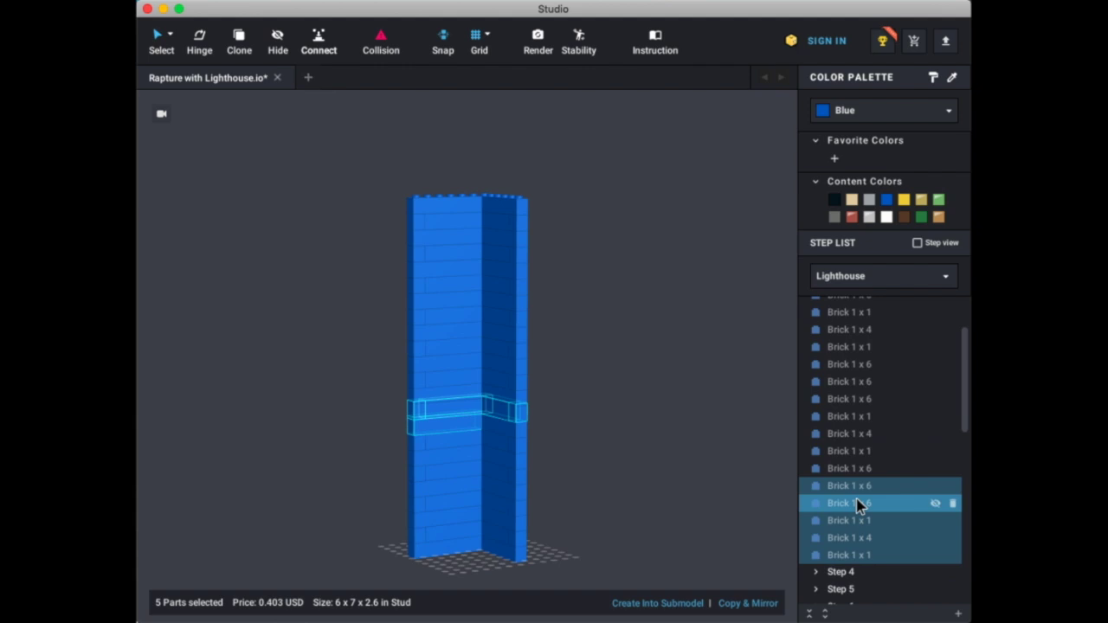
{"action": "left_click_drag", "start_coordinate": [852, 487], "coordinate": [841, 552]}
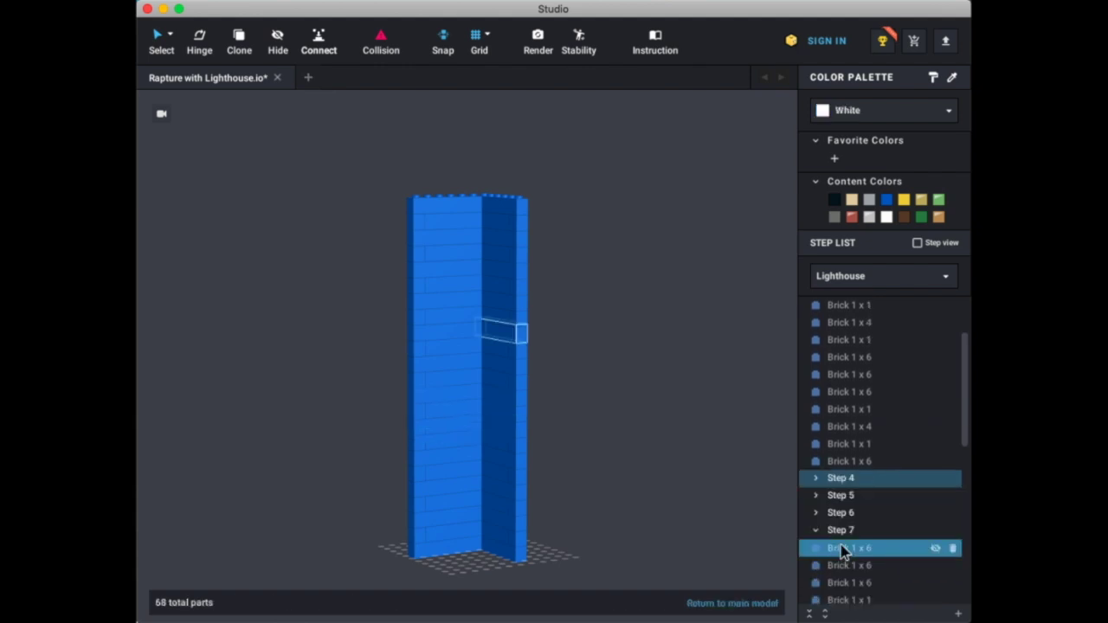
- Insert an empty step ahead of Step 4 and move the last Brick 1 x 6 of Step 3 into Step 5
{"action": "left_click", "coordinate": [959, 615]}
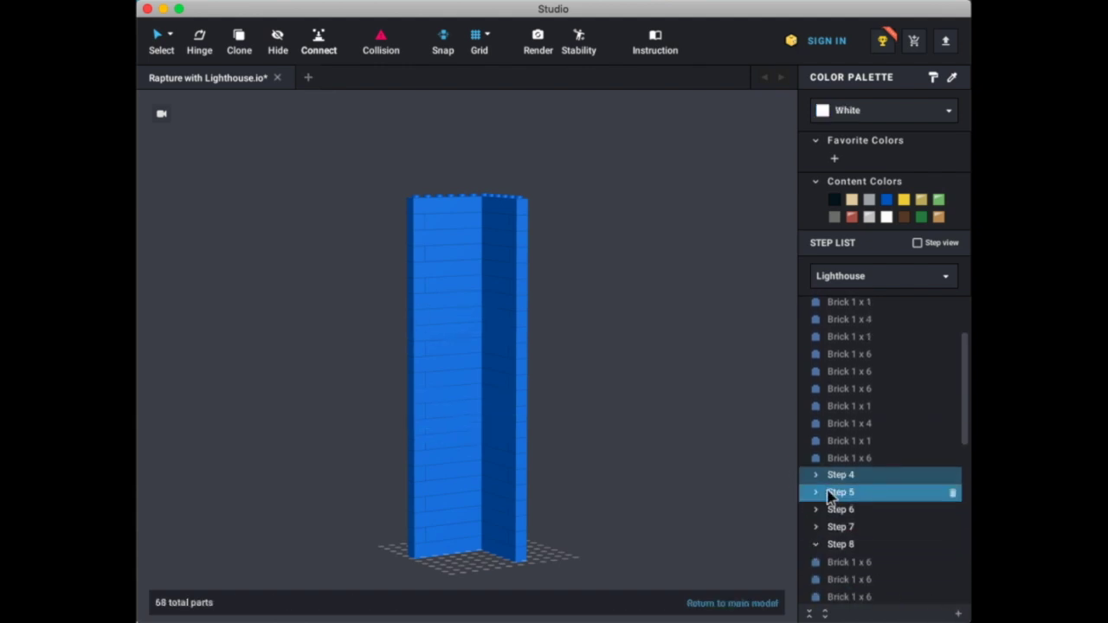
{"action": "left_click_drag", "start_coordinate": [844, 491], "coordinate": [840, 459]}
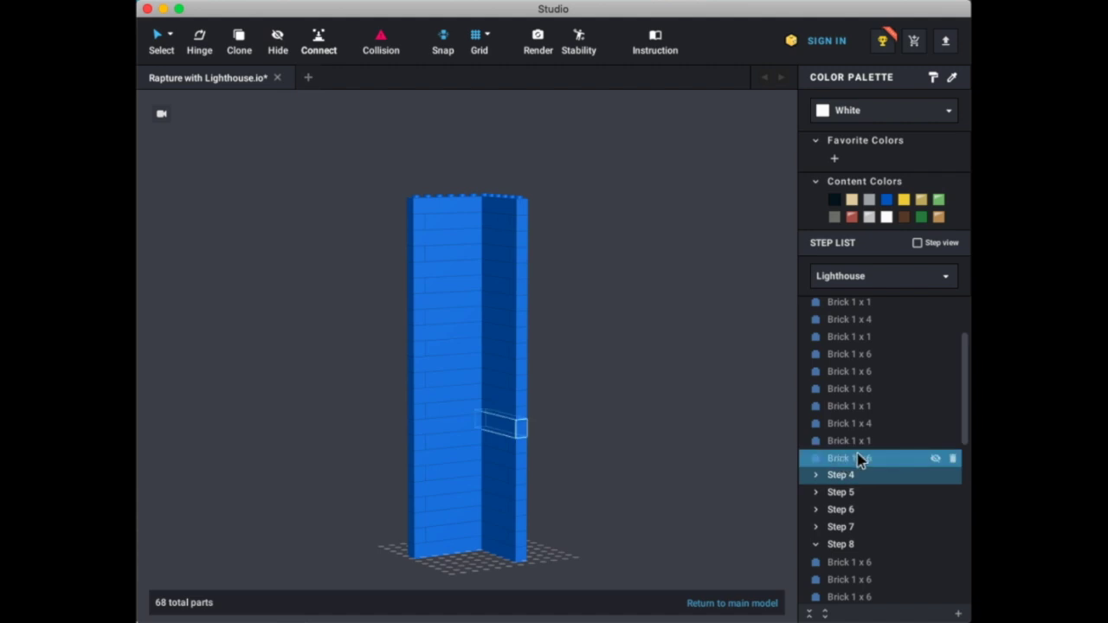
{"action": "left_click", "coordinate": [860, 458]}
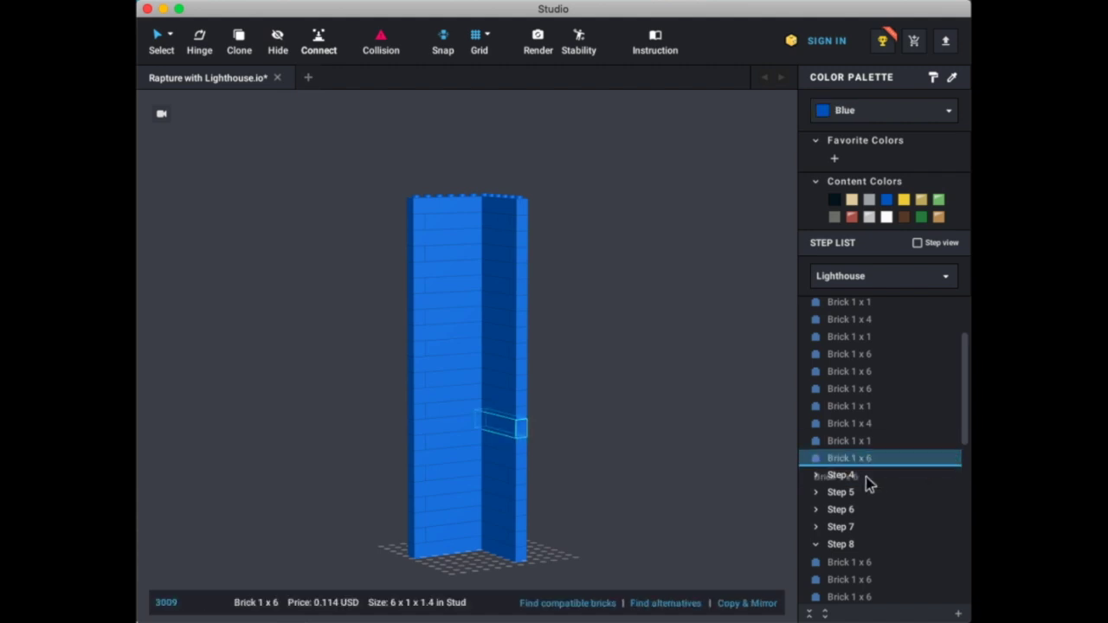
{"action": "left_click_drag", "start_coordinate": [864, 504], "coordinate": [854, 466]}
- Move the six bricks now at the end of Step 3 into the empty Step 4
{"action": "left_click", "coordinate": [854, 443]}
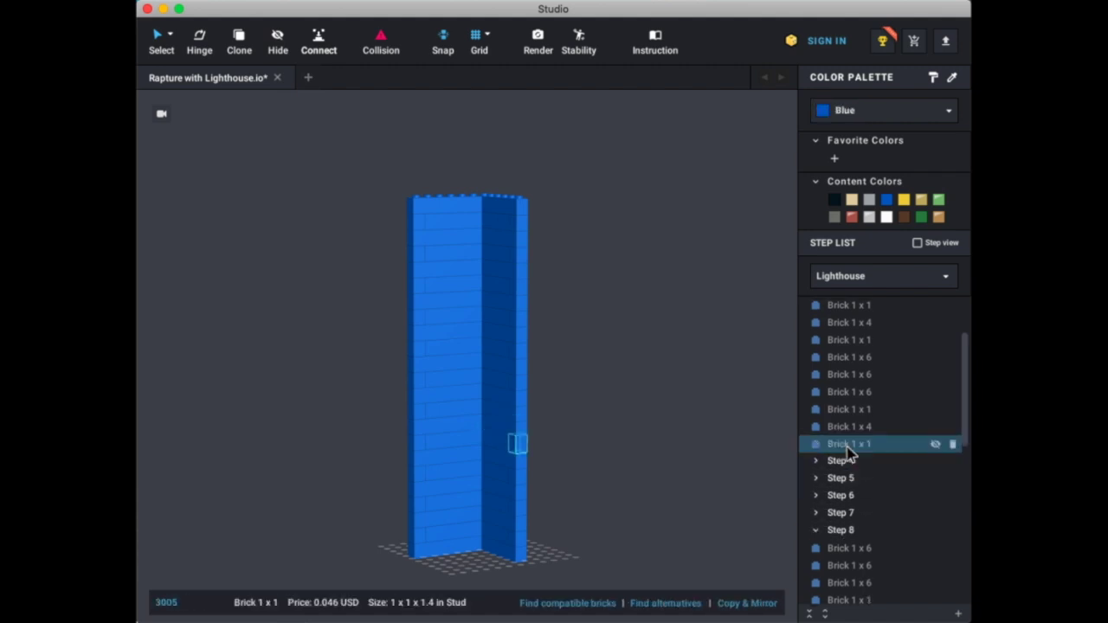
{"action": "left_click", "coordinate": [838, 358], "text": "shift"}
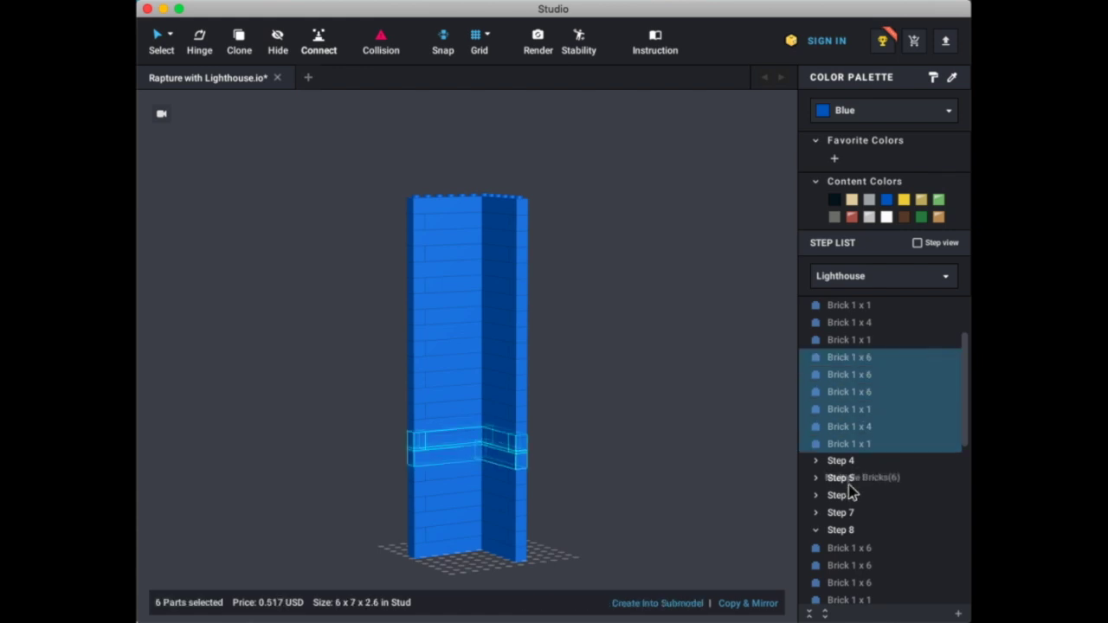
{"action": "left_click_drag", "start_coordinate": [854, 468], "coordinate": [847, 464]}
{"action": "left_click", "coordinate": [836, 360]}
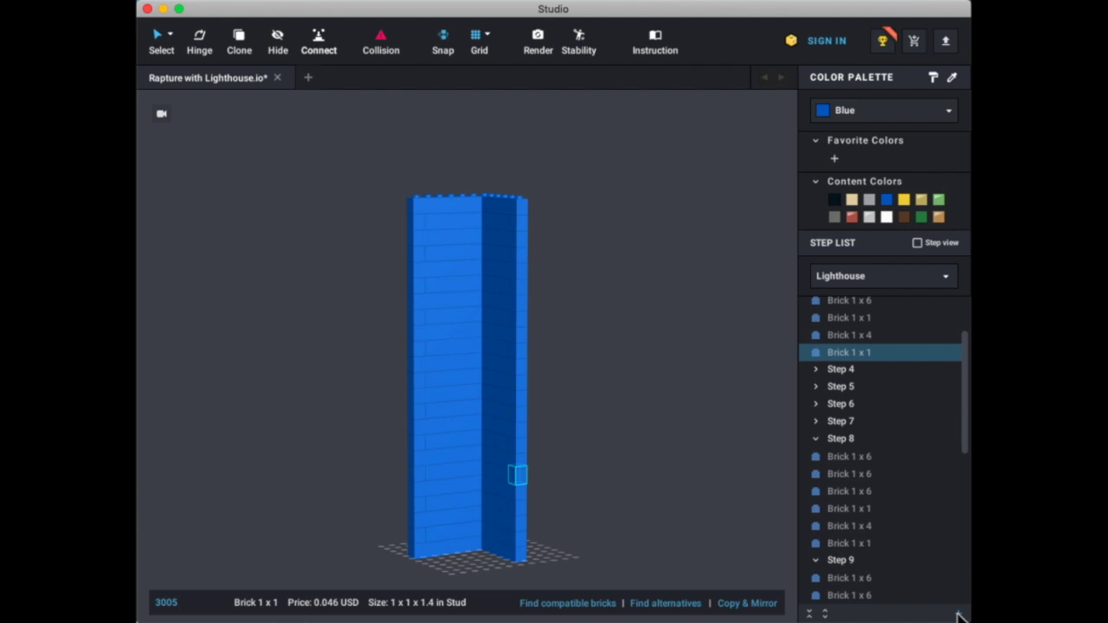
{"action": "scroll", "coordinate": [849, 457], "scroll_direction": "down", "scroll_amount": 5}
{"action": "scroll", "coordinate": [866, 549], "scroll_direction": "down", "scroll_amount": 15}
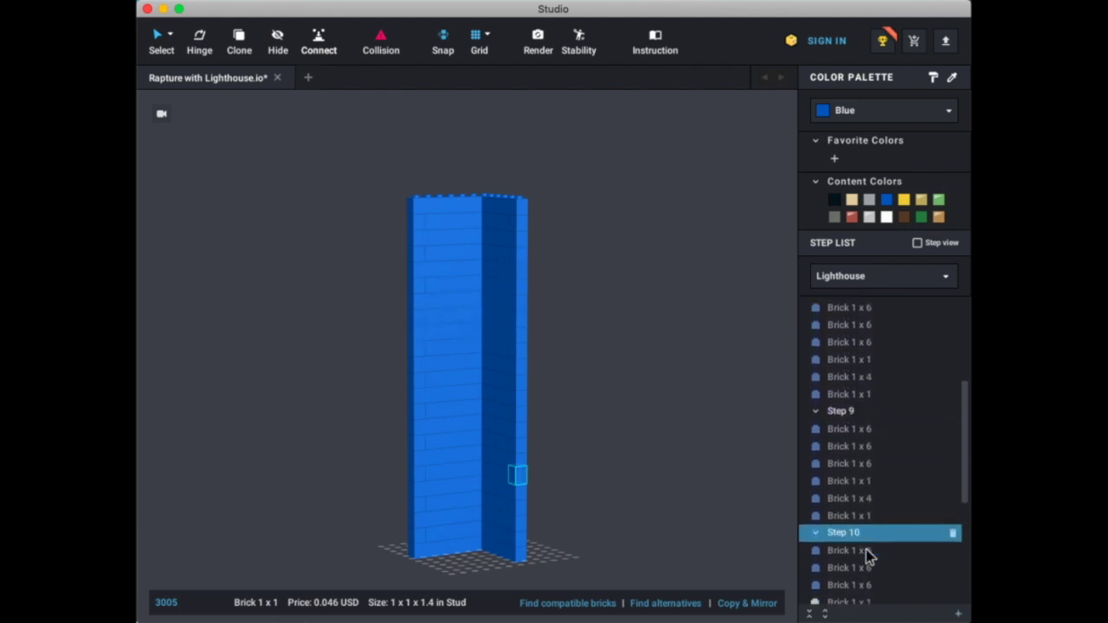
{"action": "left_click_drag", "start_coordinate": [864, 561], "coordinate": [846, 336]}
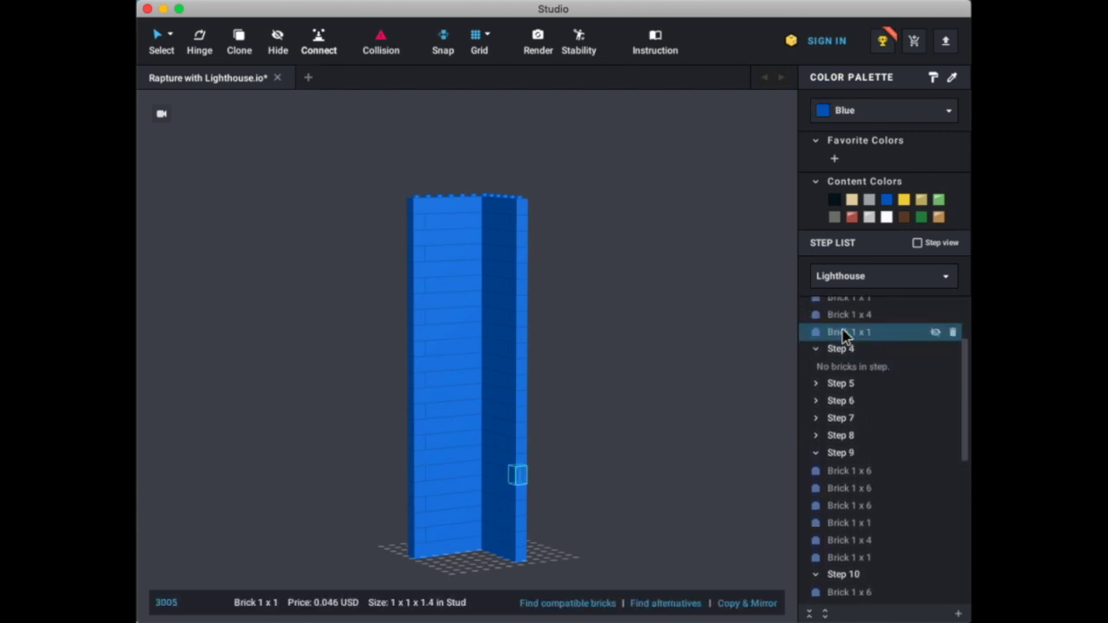
{"action": "scroll", "coordinate": [846, 336], "scroll_direction": "up", "scroll_amount": 3}
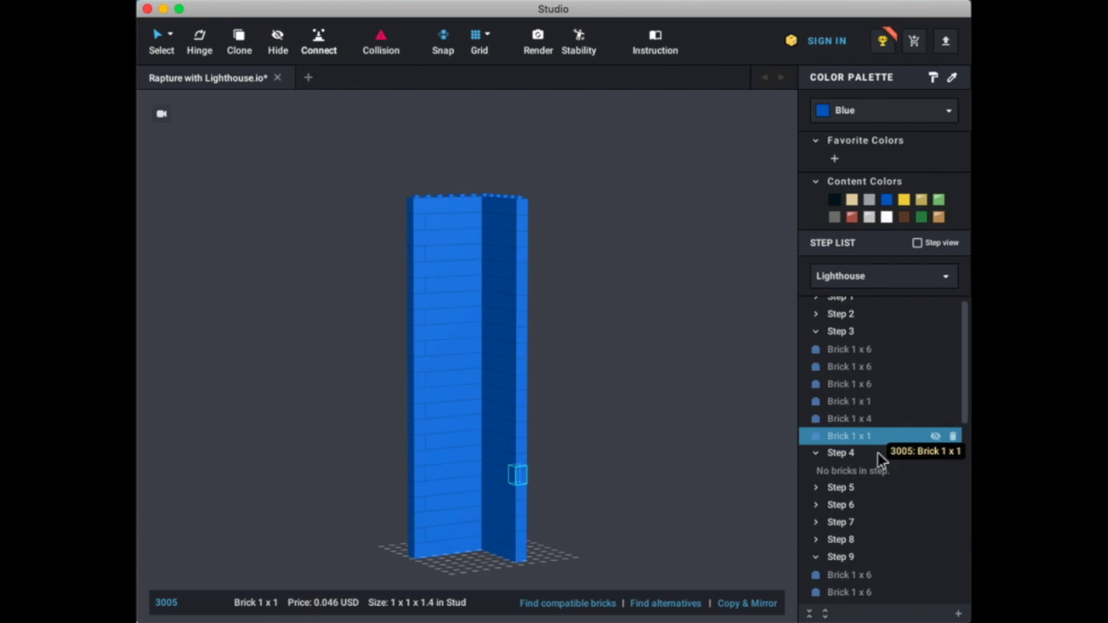
{"action": "left_click", "coordinate": [847, 452]}
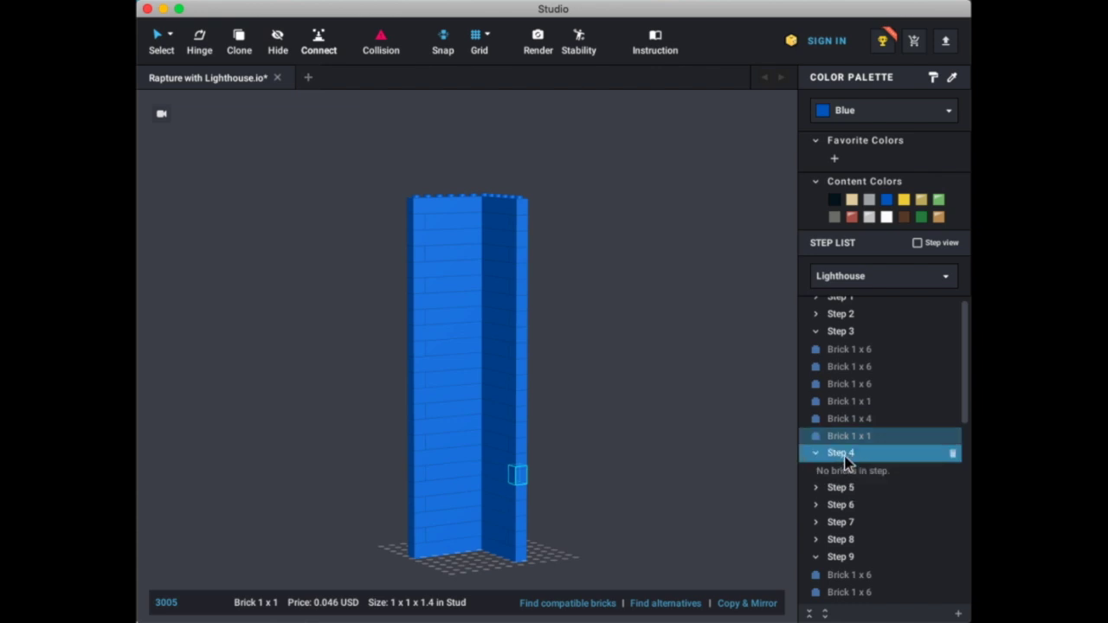
{"action": "left_click", "coordinate": [847, 452]}
{"action": "left_click", "coordinate": [848, 314]}
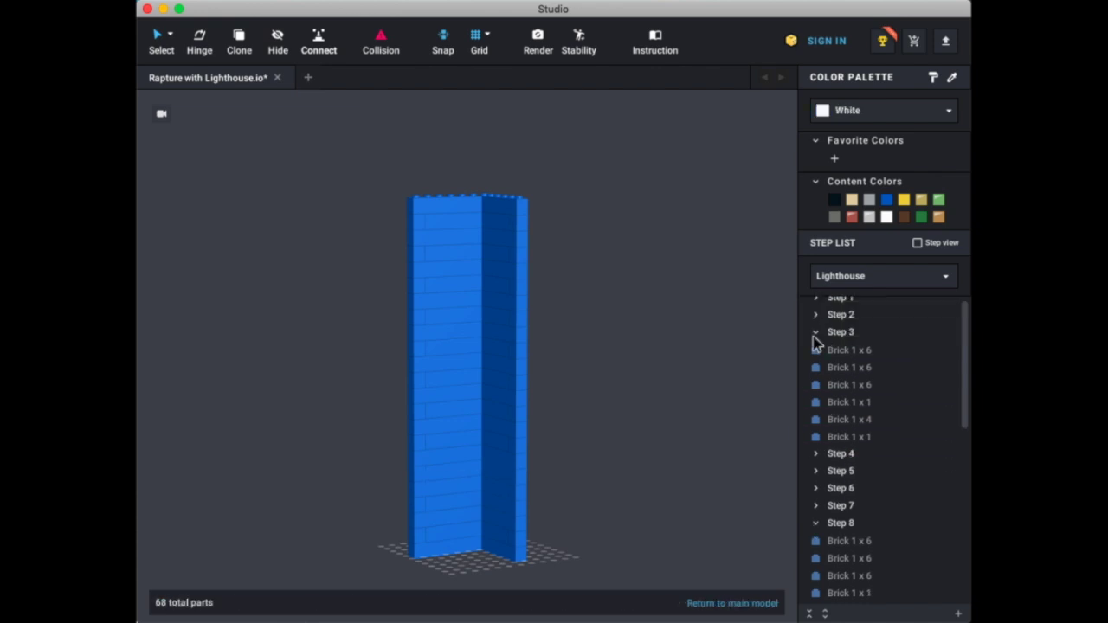
- Collapse all the expanded steps in the Lighthouse step list
{"action": "left_click", "coordinate": [816, 334]}
{"action": "left_click", "coordinate": [817, 422]}
{"action": "left_click", "coordinate": [817, 440]}
{"action": "left_click", "coordinate": [816, 460]}
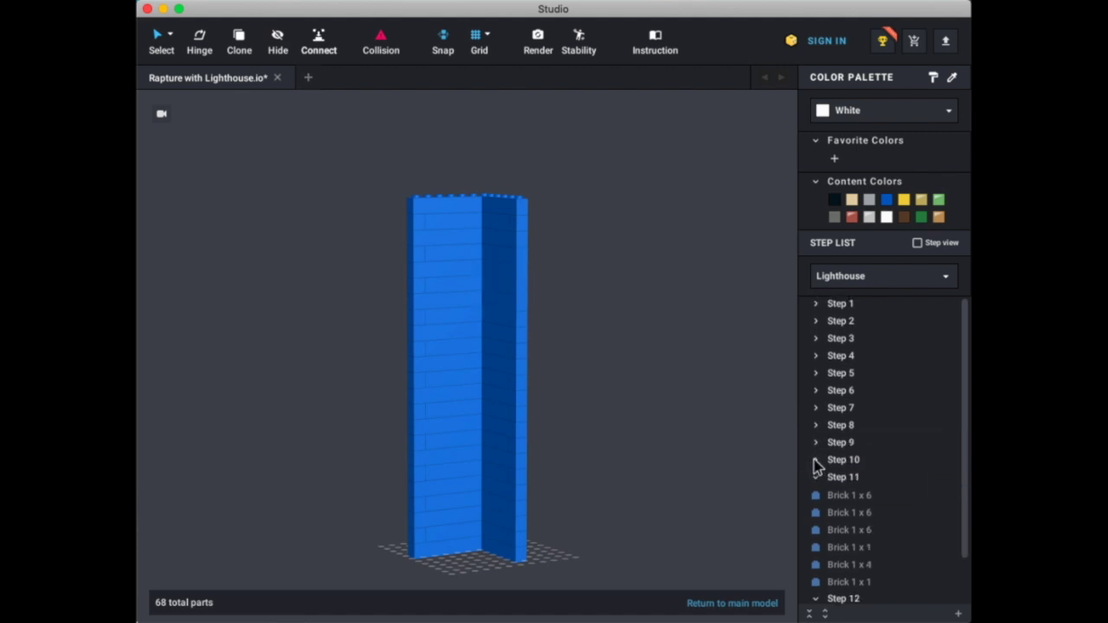
{"action": "left_click", "coordinate": [816, 477]}
{"action": "left_click", "coordinate": [816, 496]}
- Examine the Lighthouse wall's build-up from Step 1 through Step 12 in Step view, leaving that view when finished
{"action": "left_click", "coordinate": [929, 244]}
{"action": "left_click", "coordinate": [866, 305]}
{"action": "left_click", "coordinate": [863, 322]}
{"action": "left_click", "coordinate": [864, 339]}
{"action": "left_click", "coordinate": [863, 358]}
{"action": "left_click", "coordinate": [862, 375]}
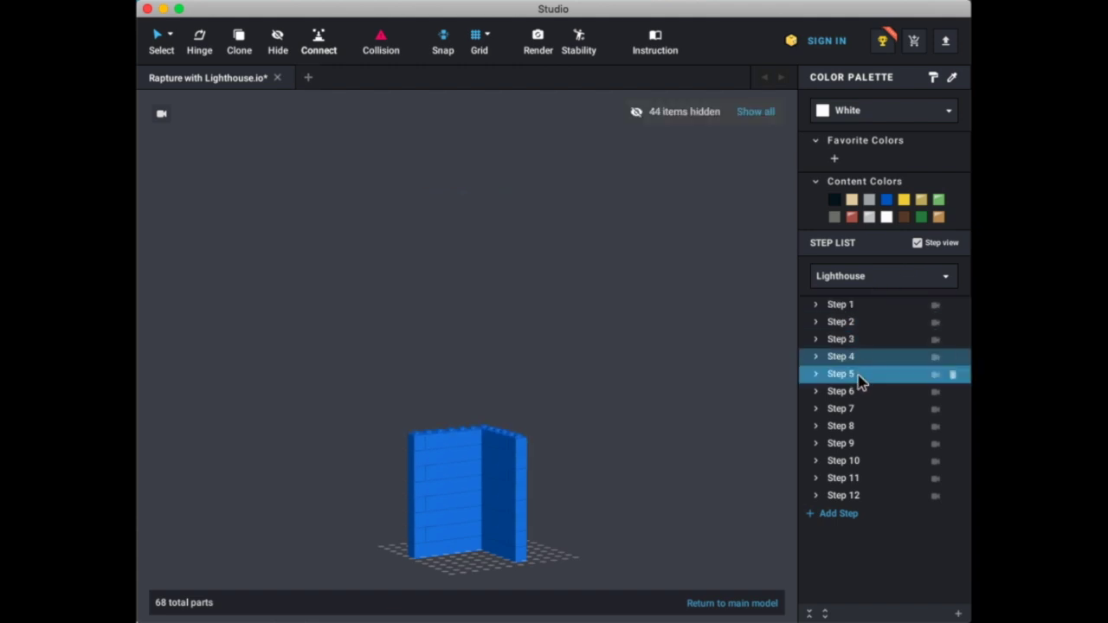
{"action": "left_click", "coordinate": [859, 393]}
{"action": "left_click", "coordinate": [857, 410]}
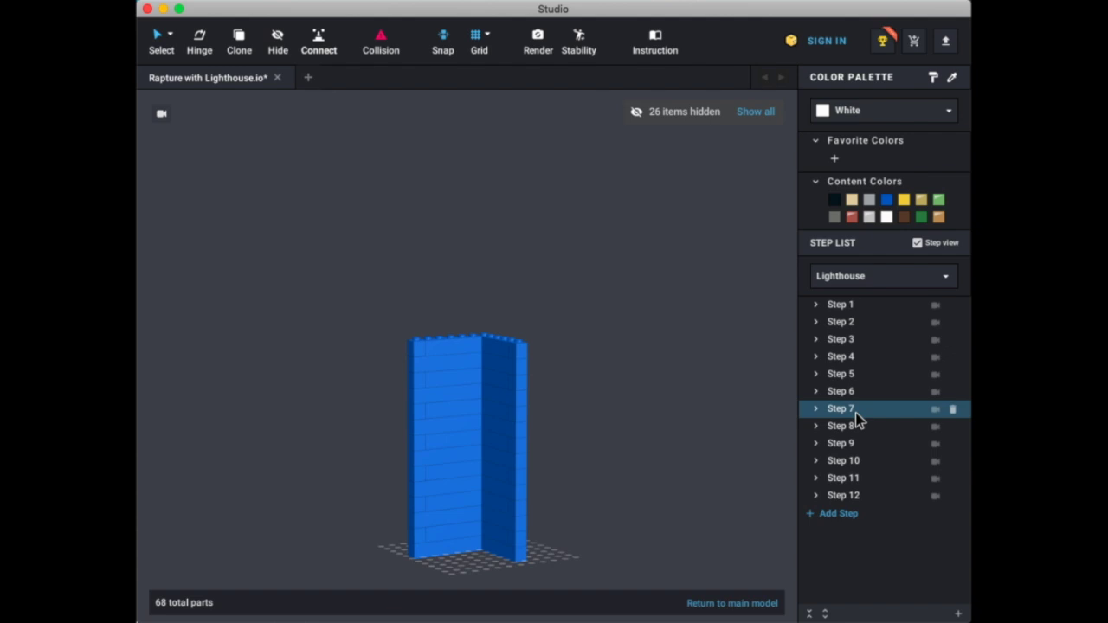
{"action": "left_click", "coordinate": [856, 427]}
{"action": "left_click", "coordinate": [855, 442]}
{"action": "left_click", "coordinate": [856, 414]}
{"action": "left_click", "coordinate": [855, 427]}
{"action": "left_click", "coordinate": [857, 444]}
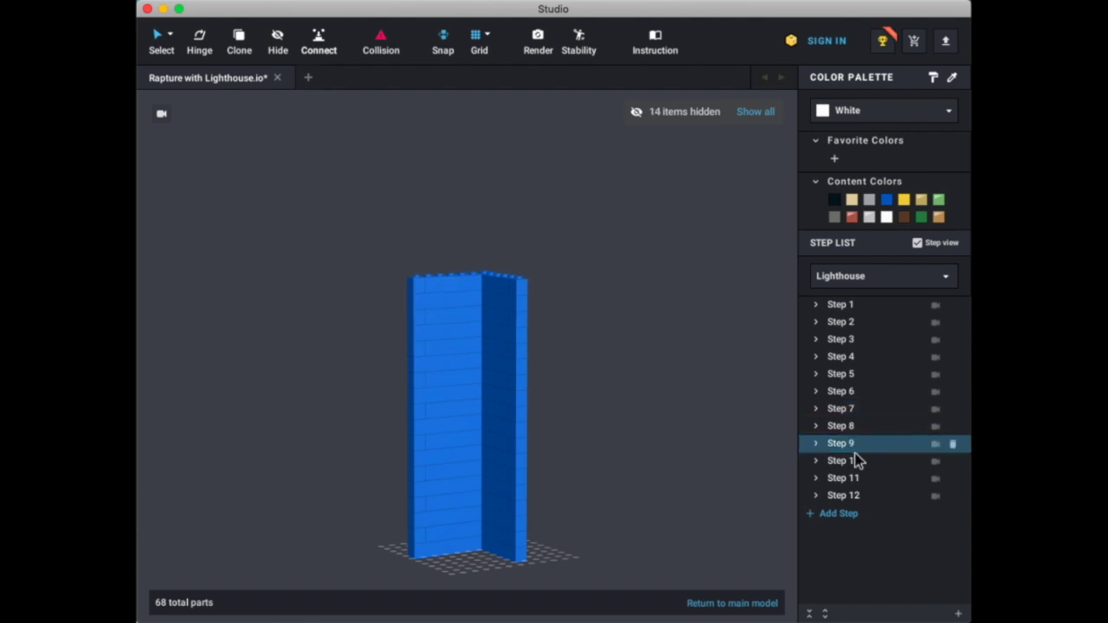
{"action": "left_click", "coordinate": [856, 460]}
{"action": "left_click", "coordinate": [855, 478]}
{"action": "left_click", "coordinate": [855, 495]}
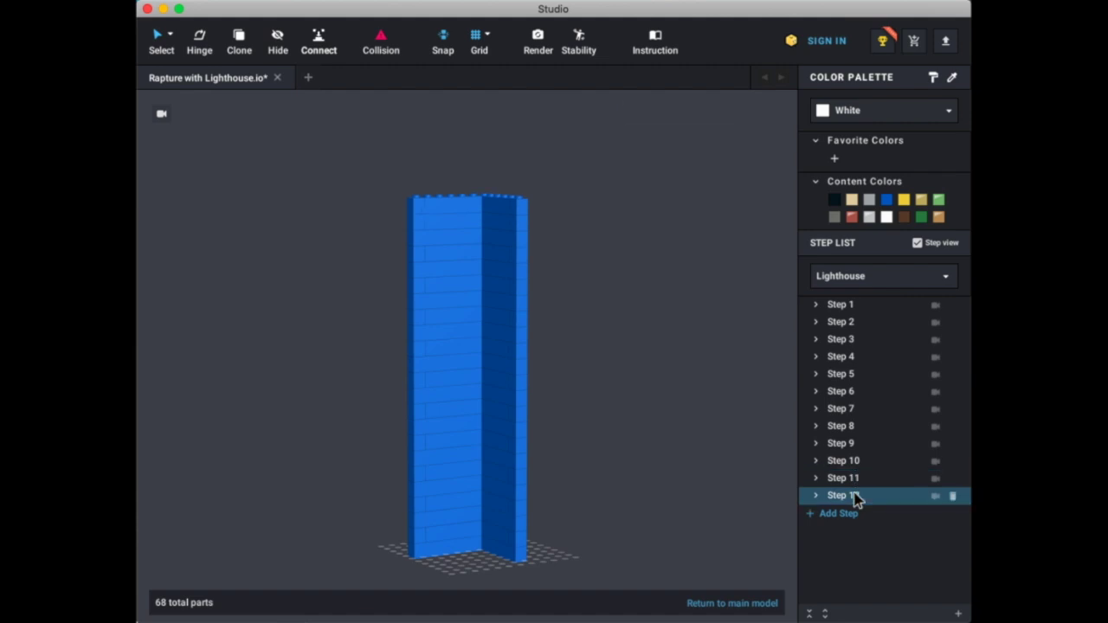
{"action": "left_click", "coordinate": [917, 245]}
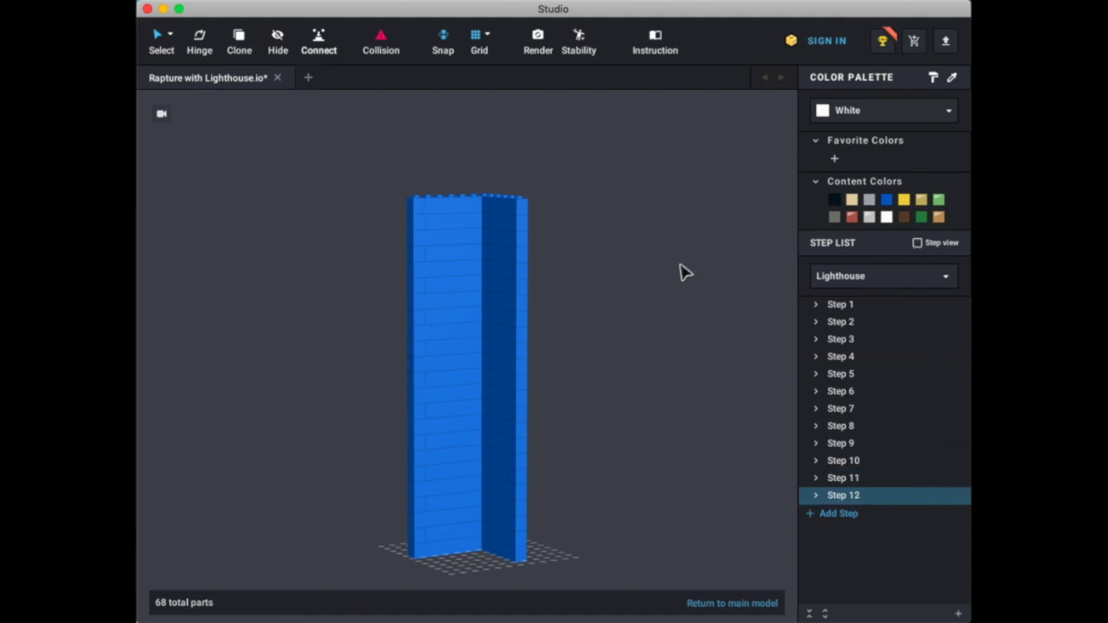
- Examine the Lighthouse wall within the Main Model and reopen the Lighthouse submodel
{"action": "left_click", "coordinate": [853, 277]}
{"action": "left_click", "coordinate": [853, 298]}
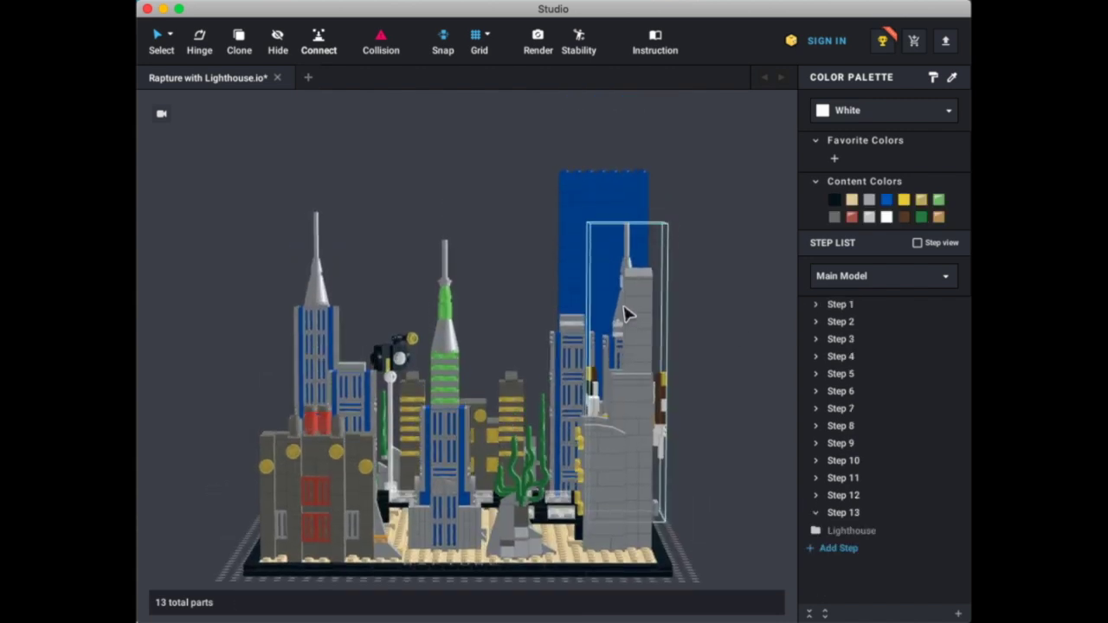
{"action": "left_click", "coordinate": [847, 277]}
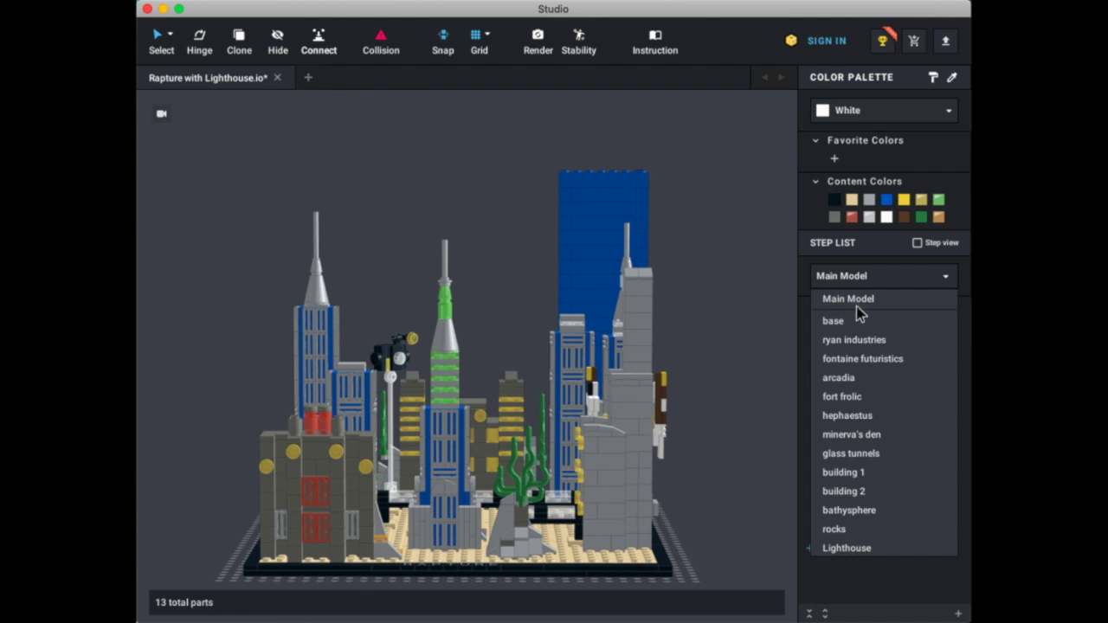
{"action": "left_click", "coordinate": [847, 549]}
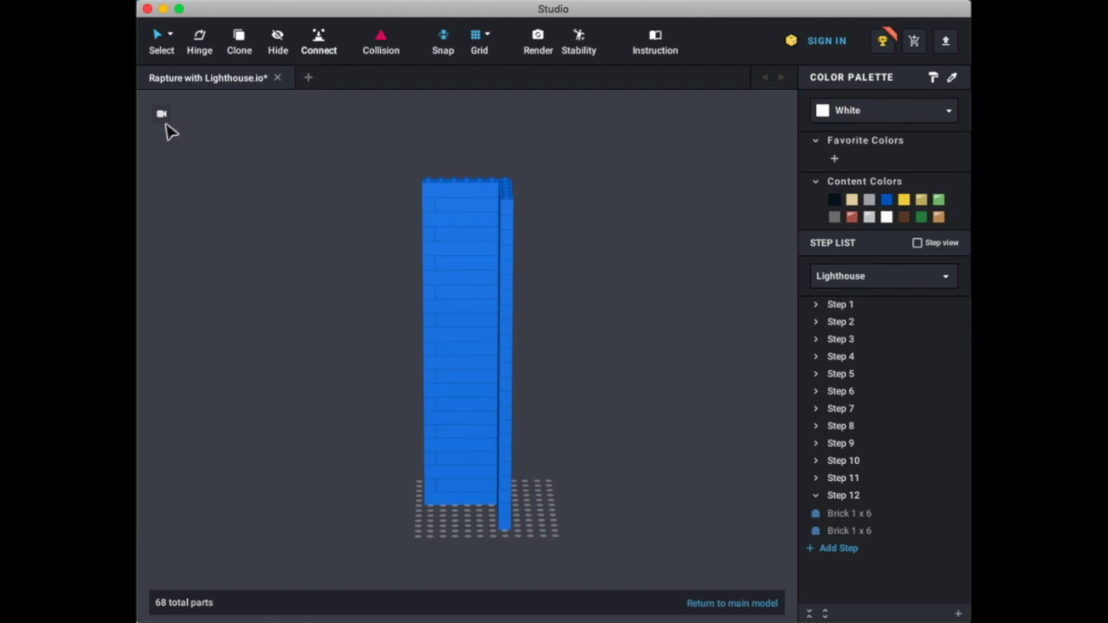
{"action": "left_click", "coordinate": [199, 115]}
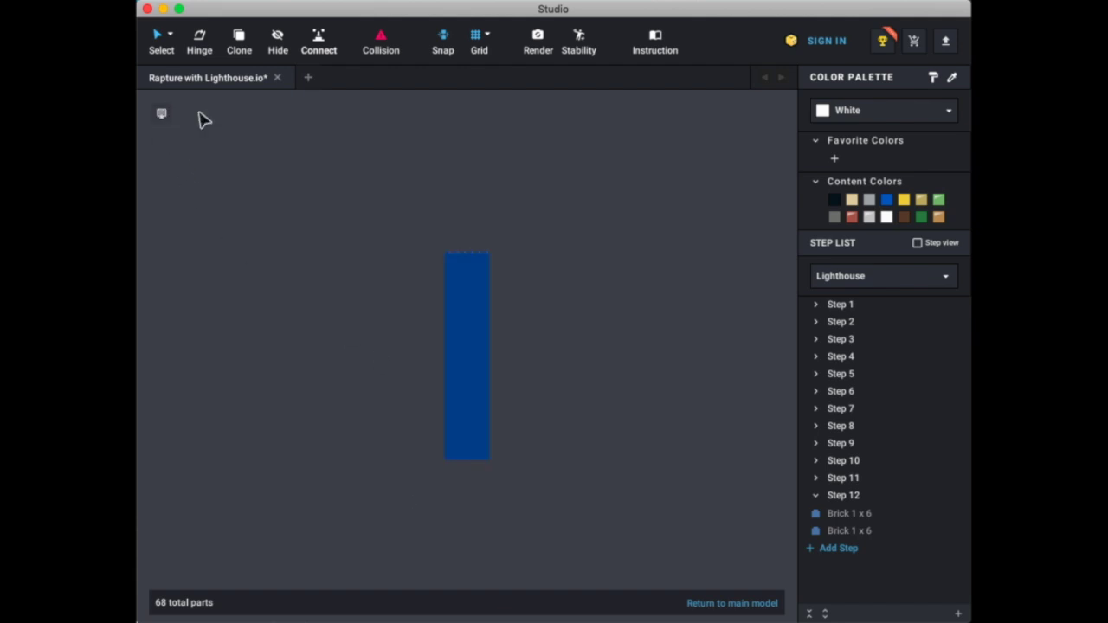
{"action": "scroll", "coordinate": [315, 292], "scroll_direction": "up", "scroll_amount": 10}
{"action": "right_click_drag", "start_coordinate": [315, 291], "coordinate": [251, 321]}
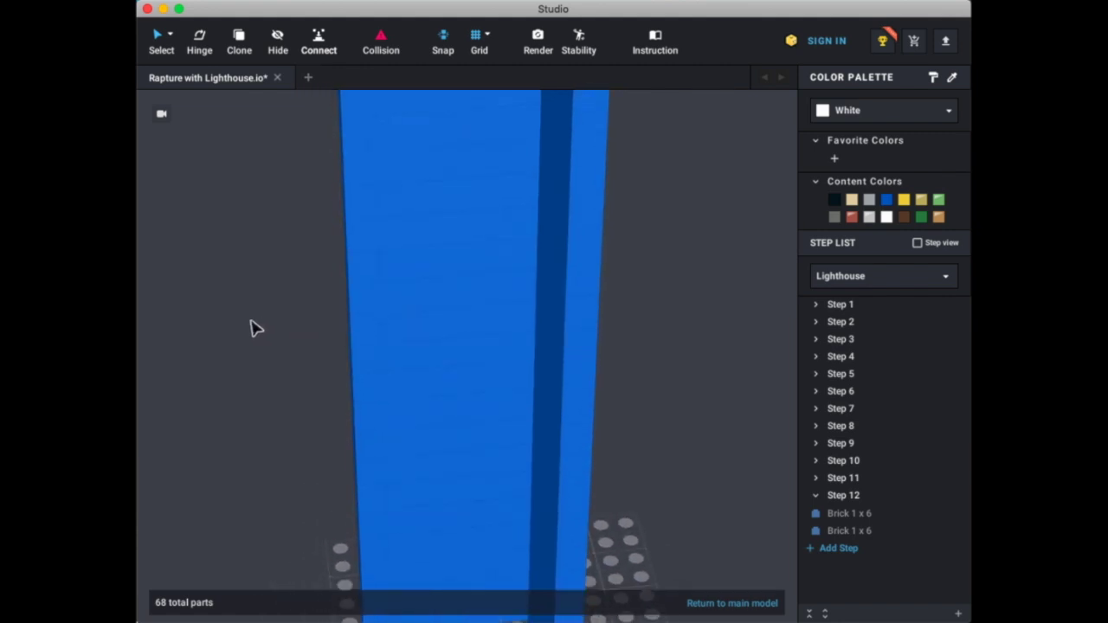
{"action": "left_click", "coordinate": [720, 606]}
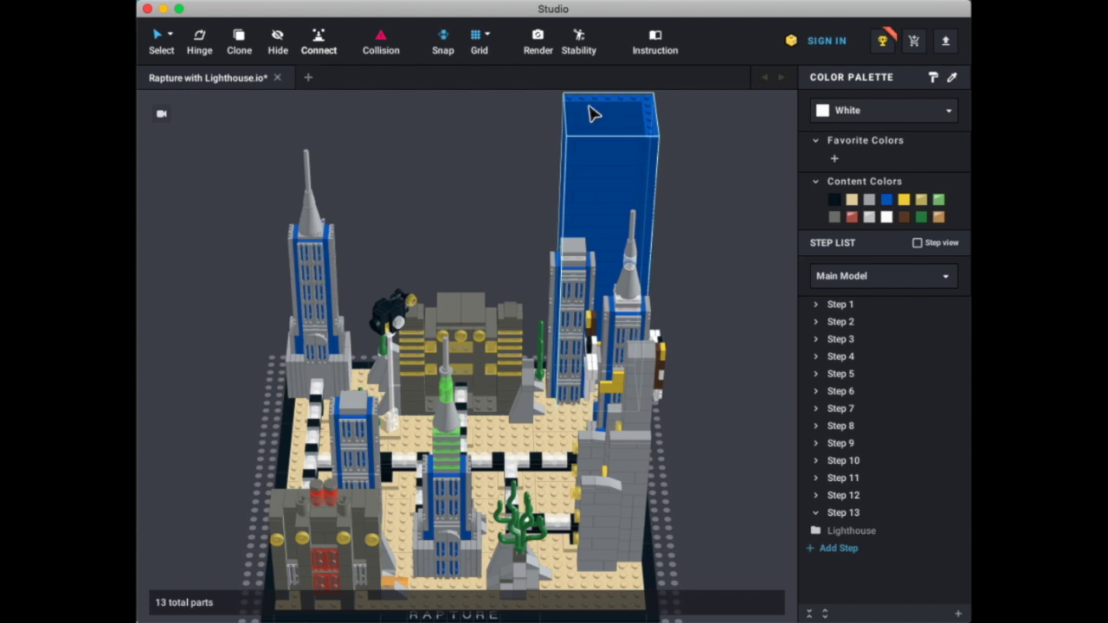
{"action": "left_click", "coordinate": [873, 277]}
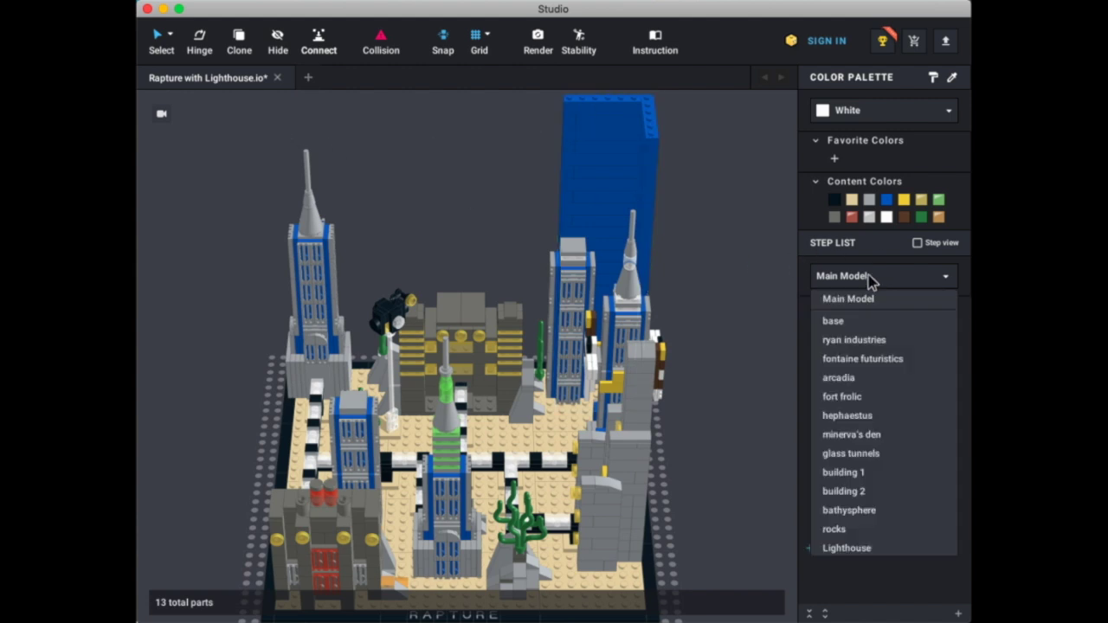
{"action": "left_click", "coordinate": [876, 549]}
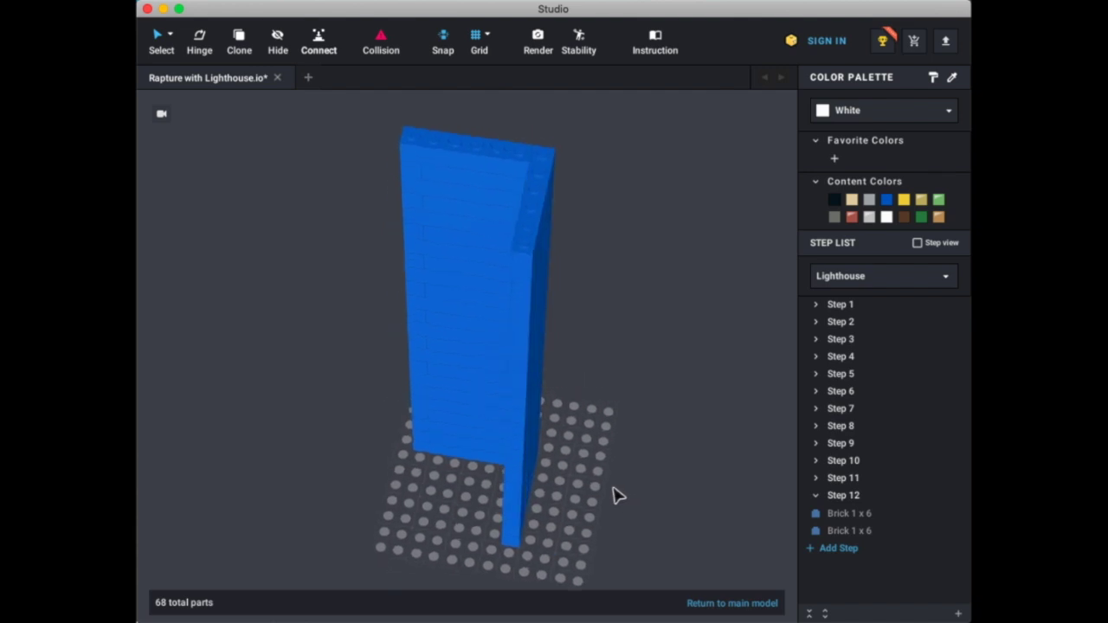
- Place a blue Plate 6 x 6 on top of the Lighthouse's corner wall, aligned with its outer corner
{"action": "key", "text": "space"}
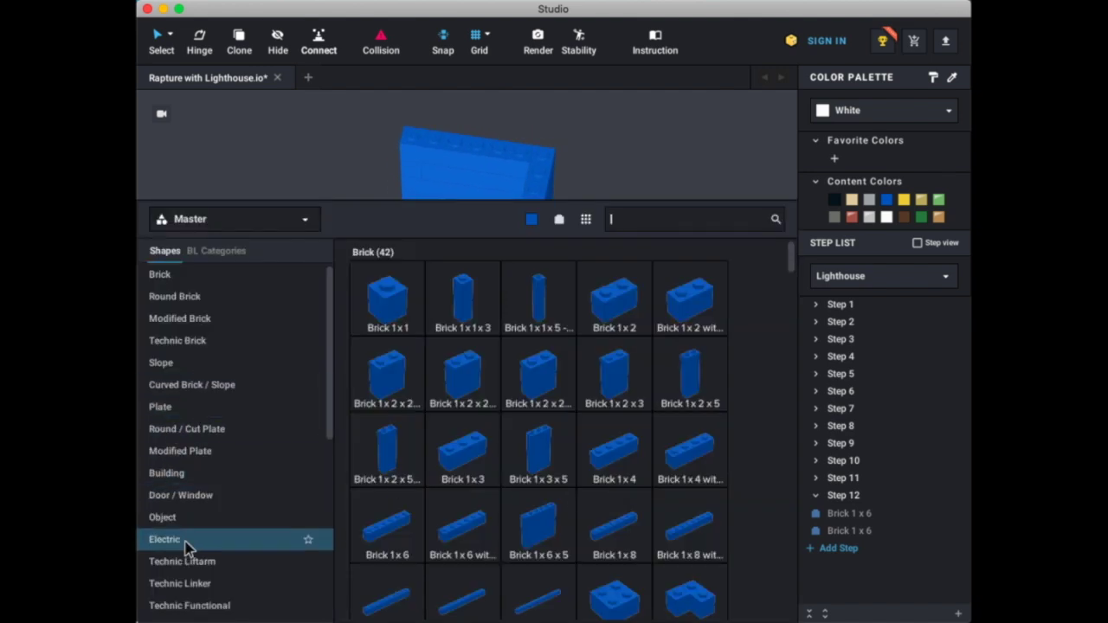
{"action": "left_click", "coordinate": [178, 406]}
{"action": "scroll", "coordinate": [618, 556], "scroll_direction": "down", "scroll_amount": 5}
{"action": "scroll", "coordinate": [619, 557], "scroll_direction": "down", "scroll_amount": 2}
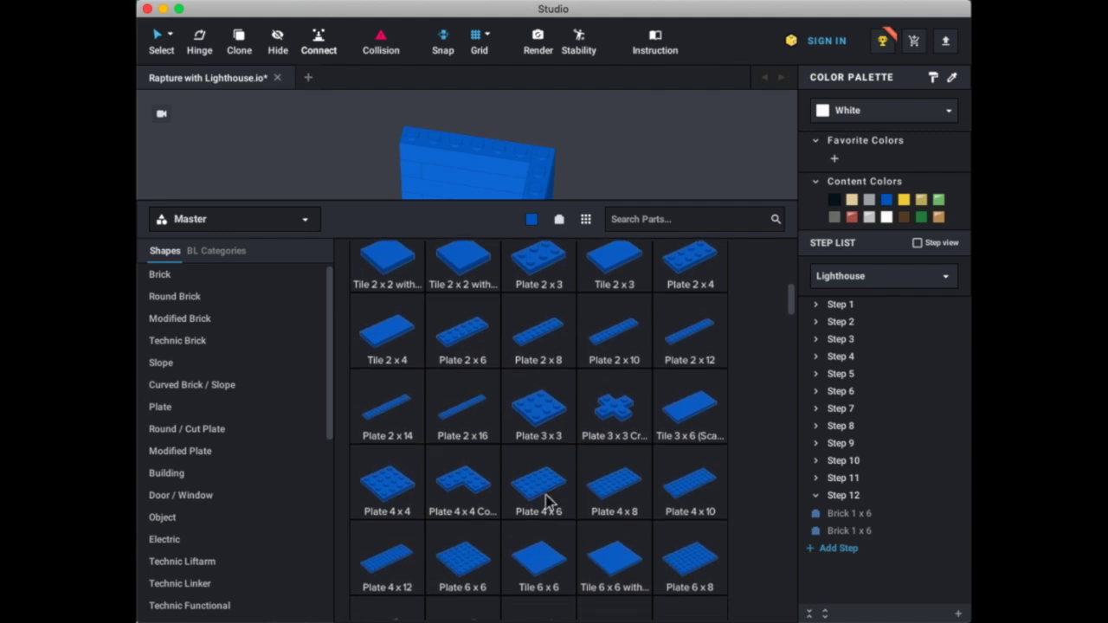
{"action": "left_click_drag", "start_coordinate": [536, 493], "coordinate": [482, 171]}
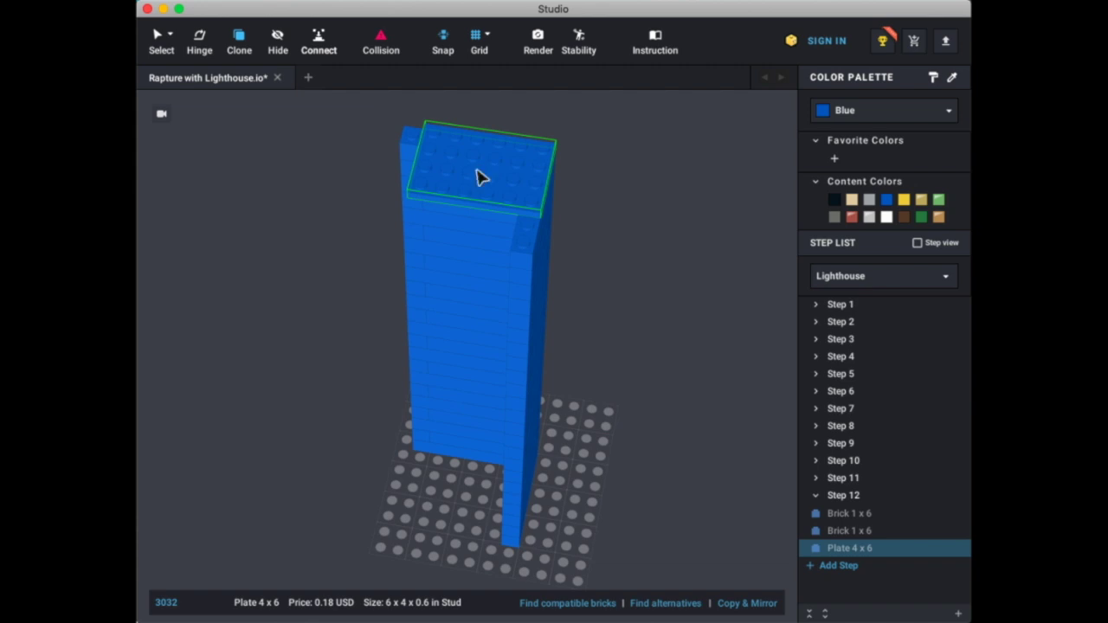
{"action": "key", "text": "Escape"}
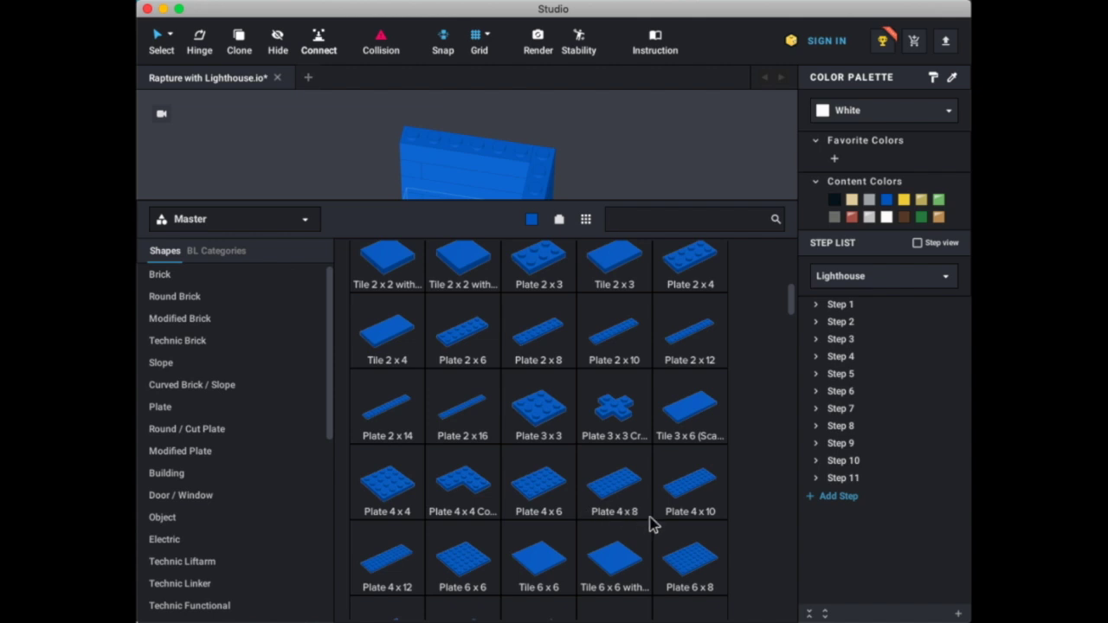
{"action": "left_click", "coordinate": [465, 558]}
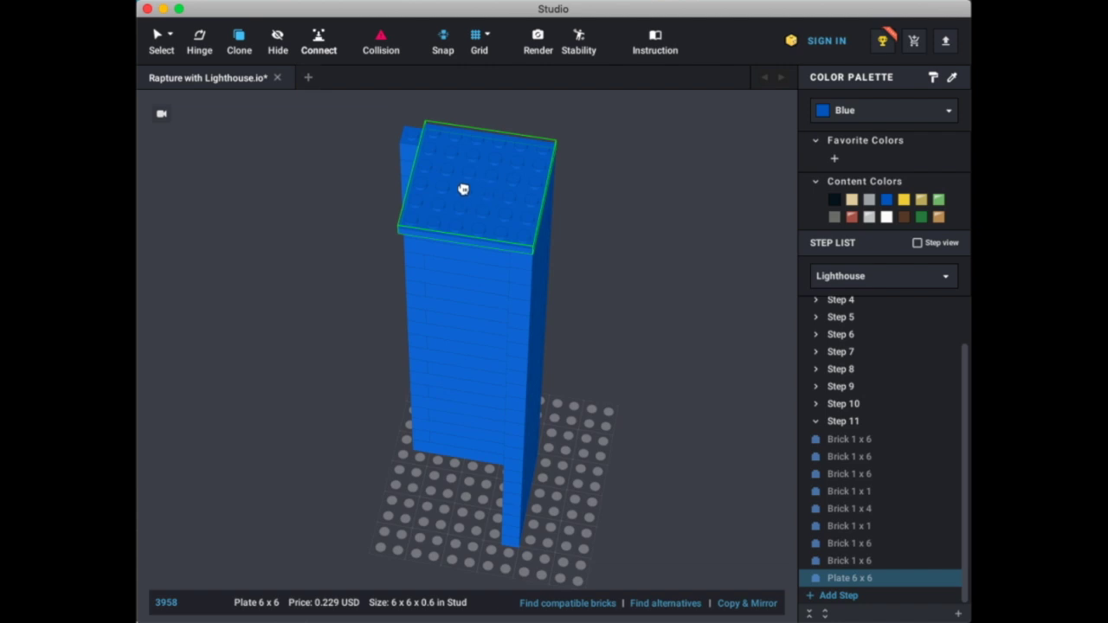
{"action": "left_click", "coordinate": [477, 187]}
{"action": "key", "text": "Escape"}
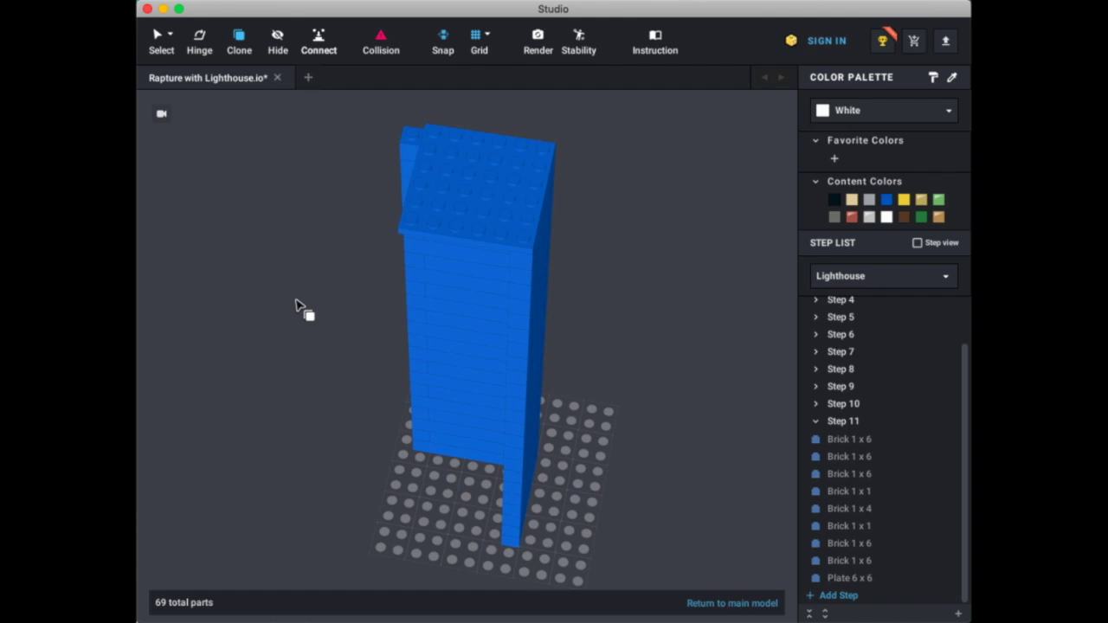
- Add a Step 12 after Step 11, move the Plate 6 x 6 into it and collapse Step 11
{"action": "left_click", "coordinate": [838, 596]}
{"action": "left_click_drag", "start_coordinate": [841, 542], "coordinate": [835, 575]}
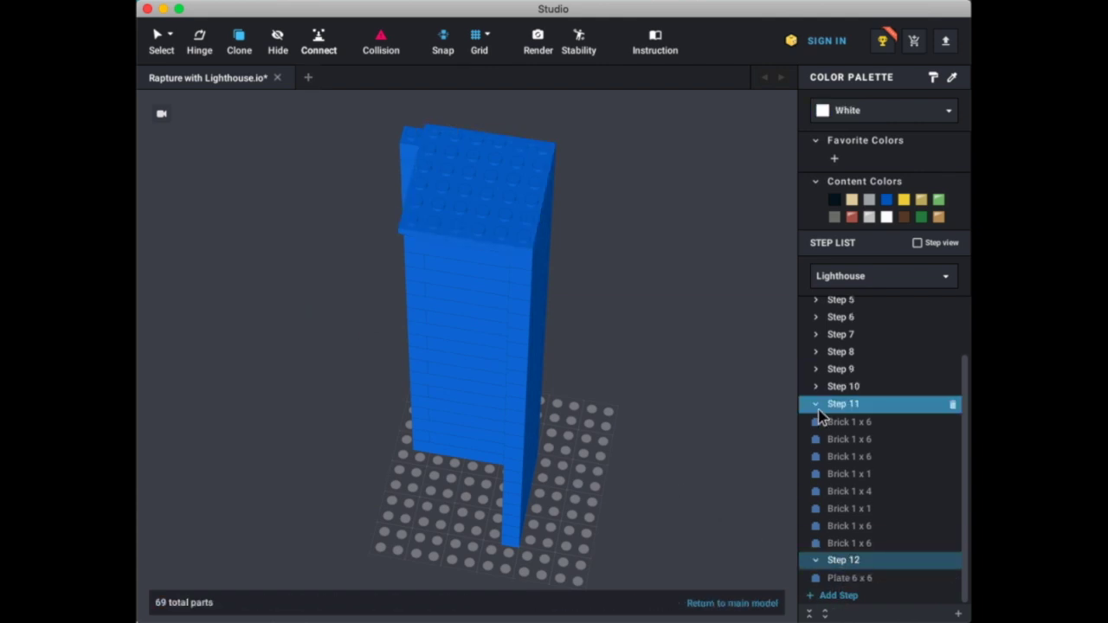
{"action": "left_click", "coordinate": [817, 405]}
- Merge Steps 1 through 12 of the Lighthouse submodel into a single step
{"action": "right_click_drag", "start_coordinate": [636, 477], "coordinate": [685, 431]}
{"action": "scroll", "coordinate": [681, 447], "scroll_direction": "down", "scroll_amount": 5}
{"action": "right_click_drag", "start_coordinate": [678, 446], "coordinate": [664, 500]}
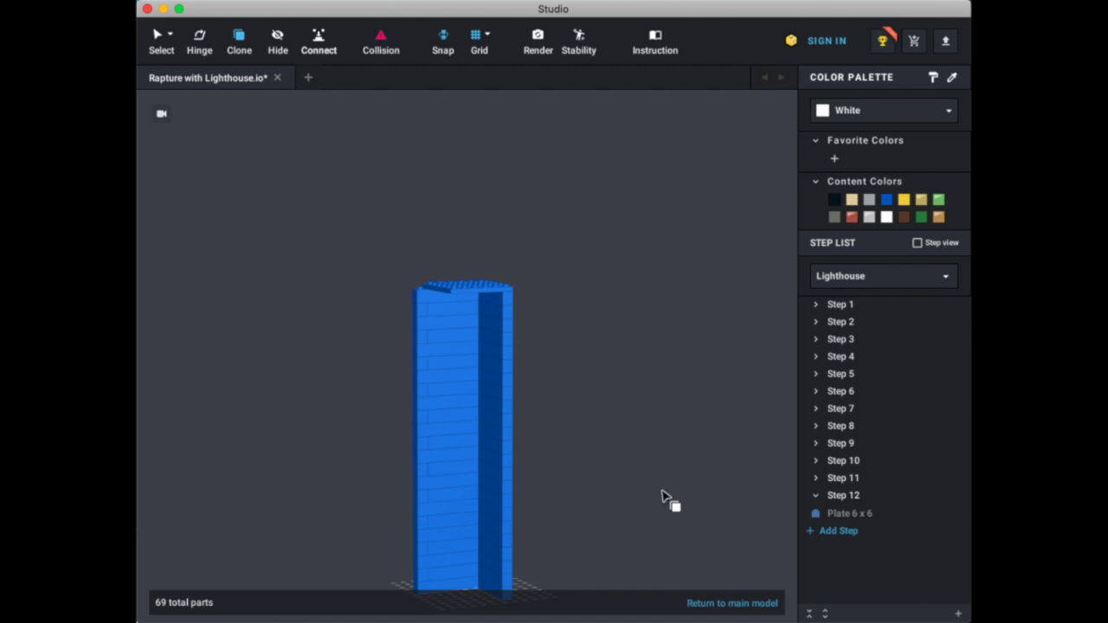
{"action": "left_click", "coordinate": [837, 308]}
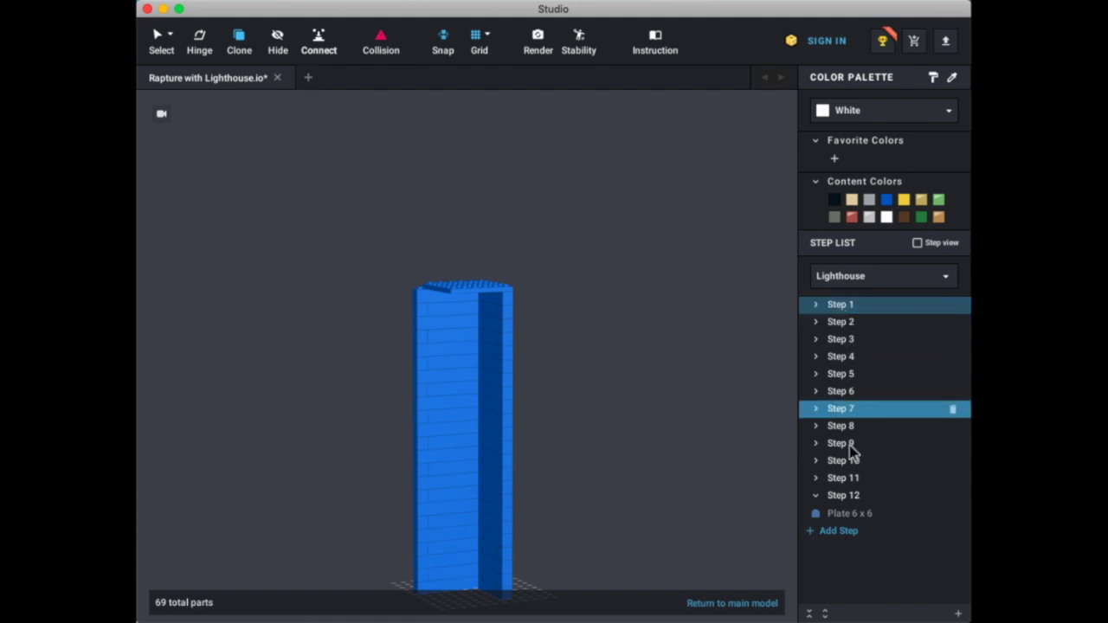
{"action": "left_click", "coordinate": [856, 502], "text": "shift"}
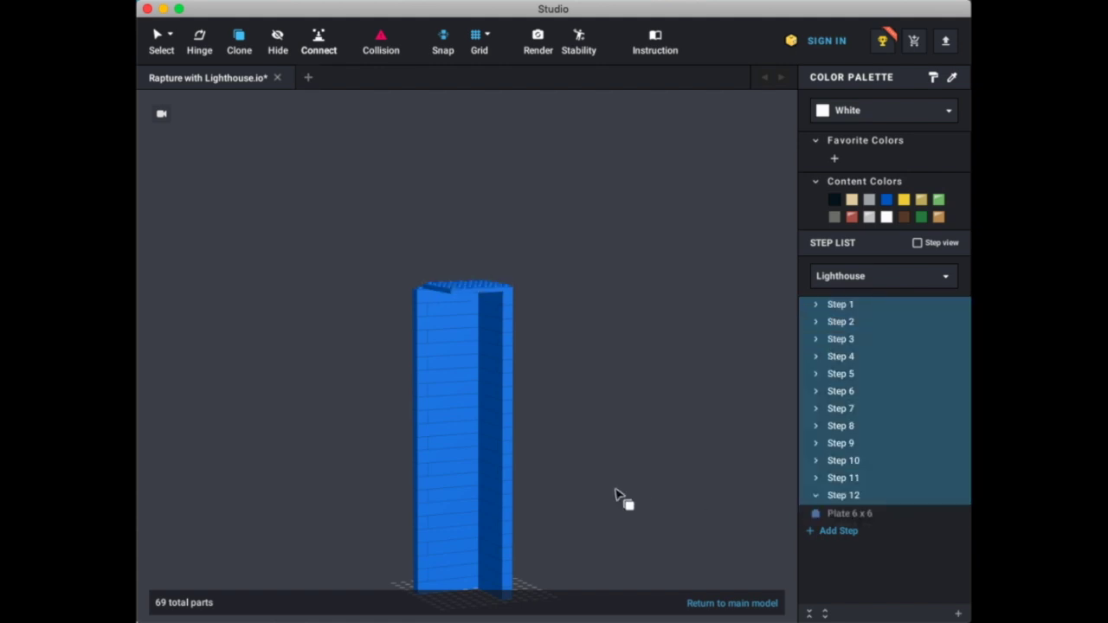
{"action": "key", "text": "super+m"}
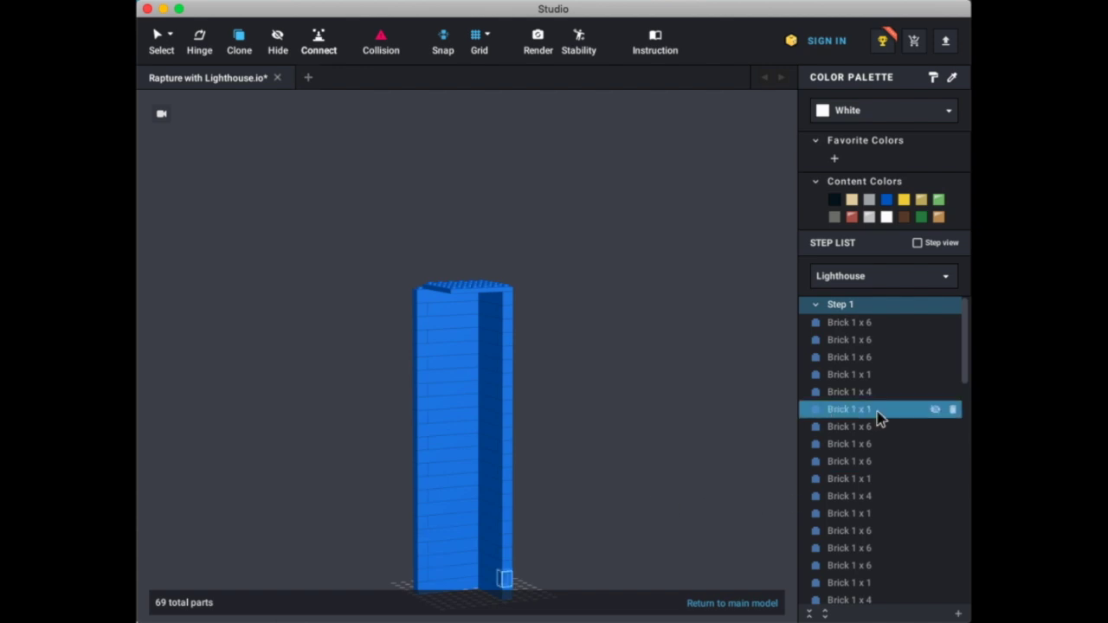
- Delete all the wall bricks from the merged step, keeping only the Plate 6 x 6
{"action": "left_click", "coordinate": [853, 323]}
{"action": "scroll", "coordinate": [852, 433], "scroll_direction": "down", "scroll_amount": 3}
{"action": "scroll", "coordinate": [848, 459], "scroll_direction": "down", "scroll_amount": 15}
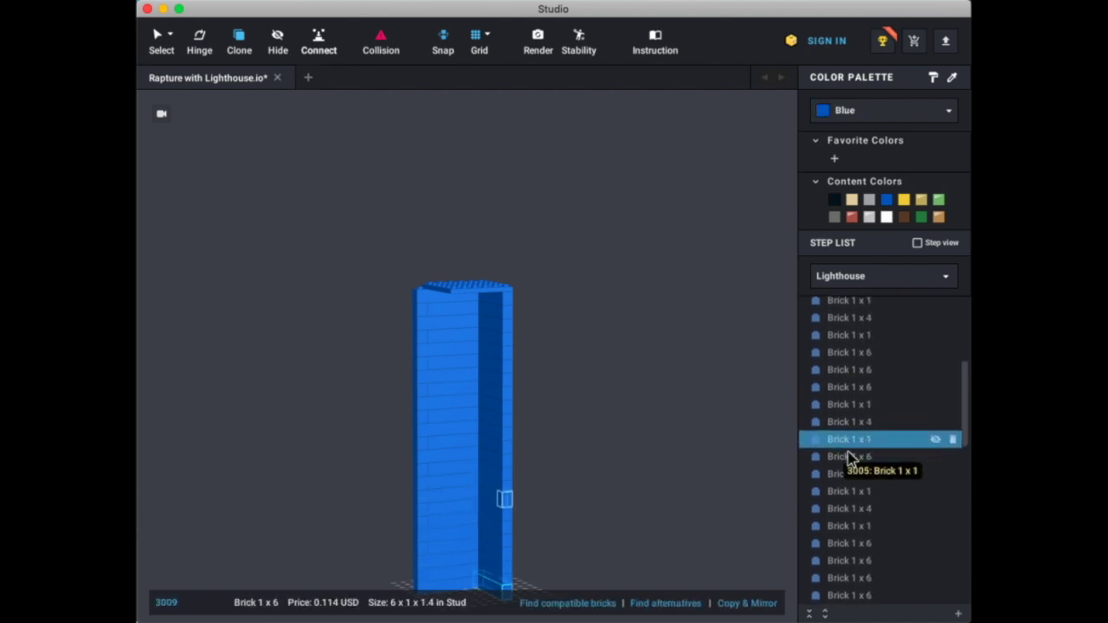
{"action": "scroll", "coordinate": [848, 452], "scroll_direction": "down", "scroll_amount": 2}
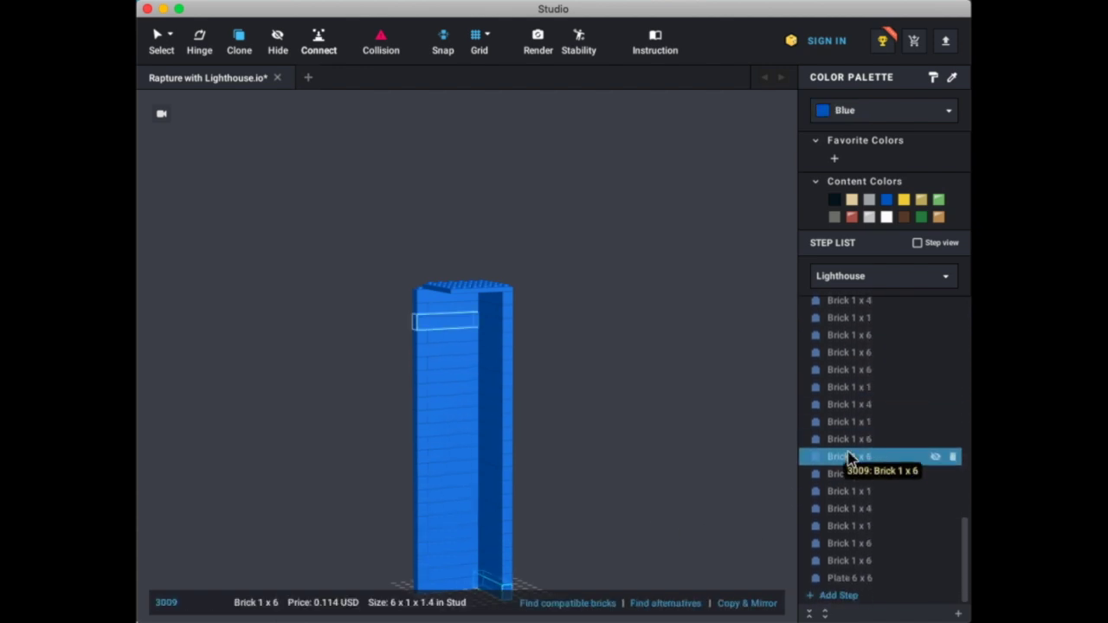
{"action": "left_click", "coordinate": [853, 561], "text": "shift"}
{"action": "key", "text": "Delete"}
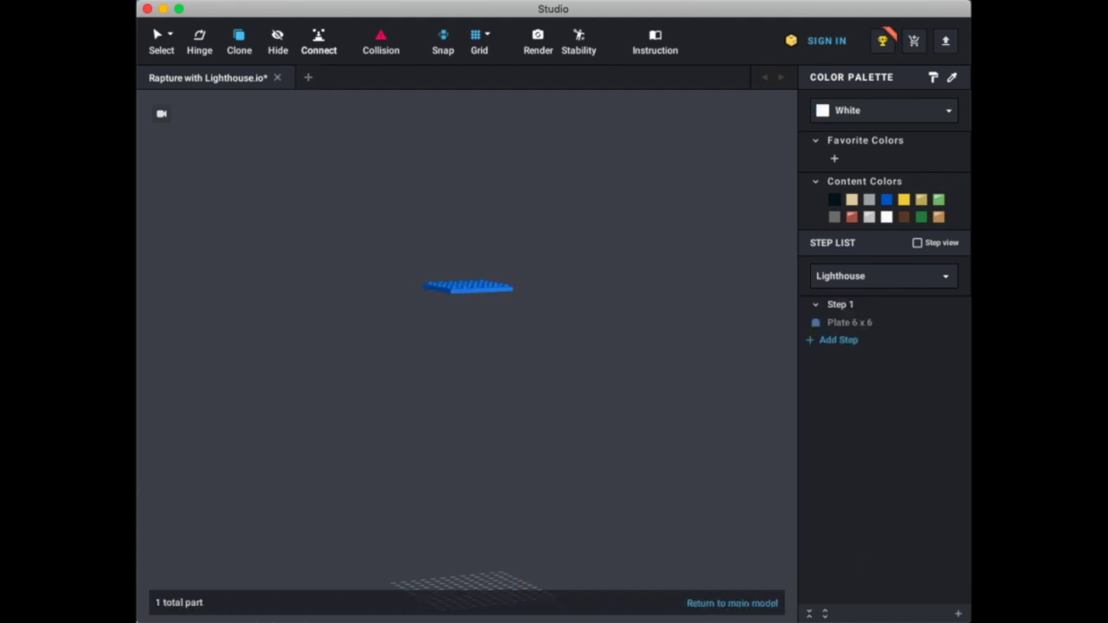
- Attach a blue Brick 1 x 6 to the underside of the Plate 6 x 6 along one edge
{"action": "right_click_drag", "start_coordinate": [554, 425], "coordinate": [553, 379]}
{"action": "key", "text": "space"}
{"action": "left_click", "coordinate": [199, 277]}
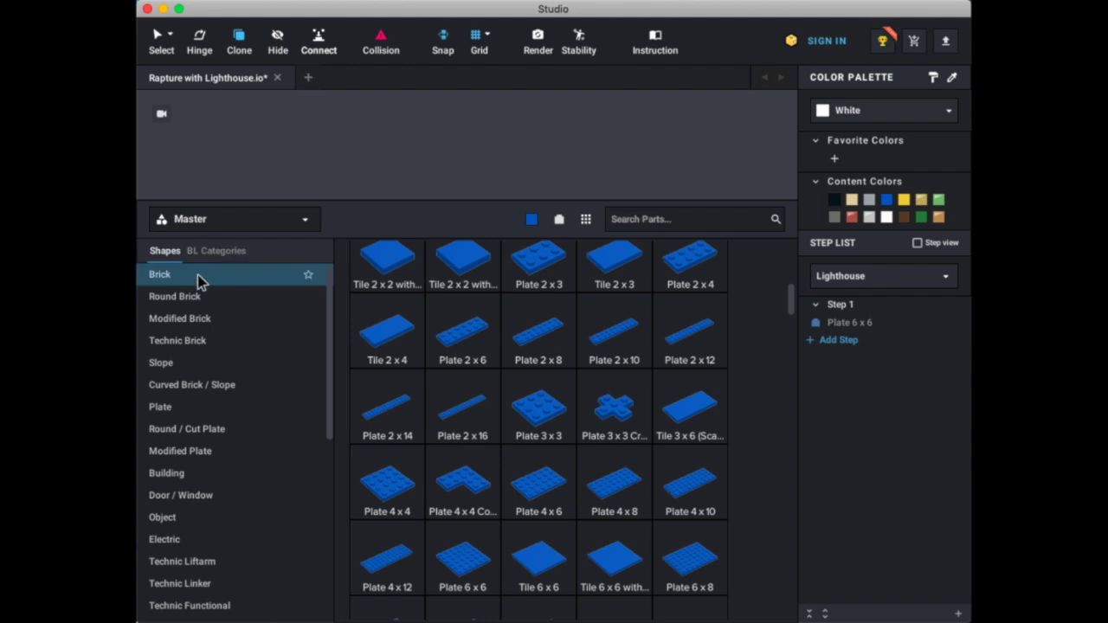
{"action": "scroll", "coordinate": [675, 511], "scroll_direction": "down", "scroll_amount": 1}
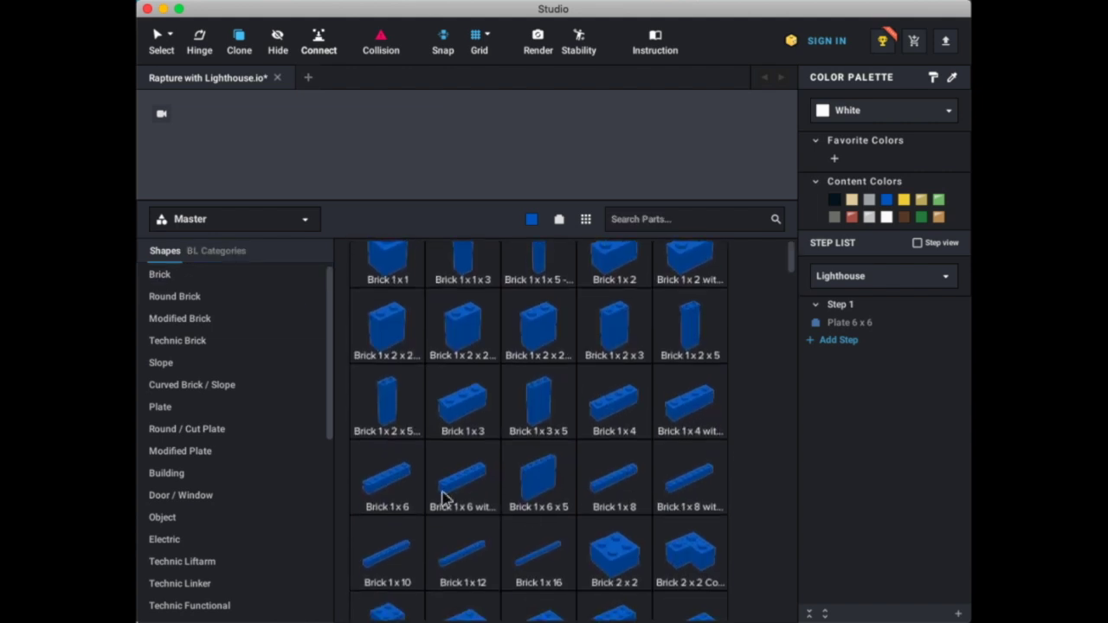
{"action": "left_click", "coordinate": [380, 503]}
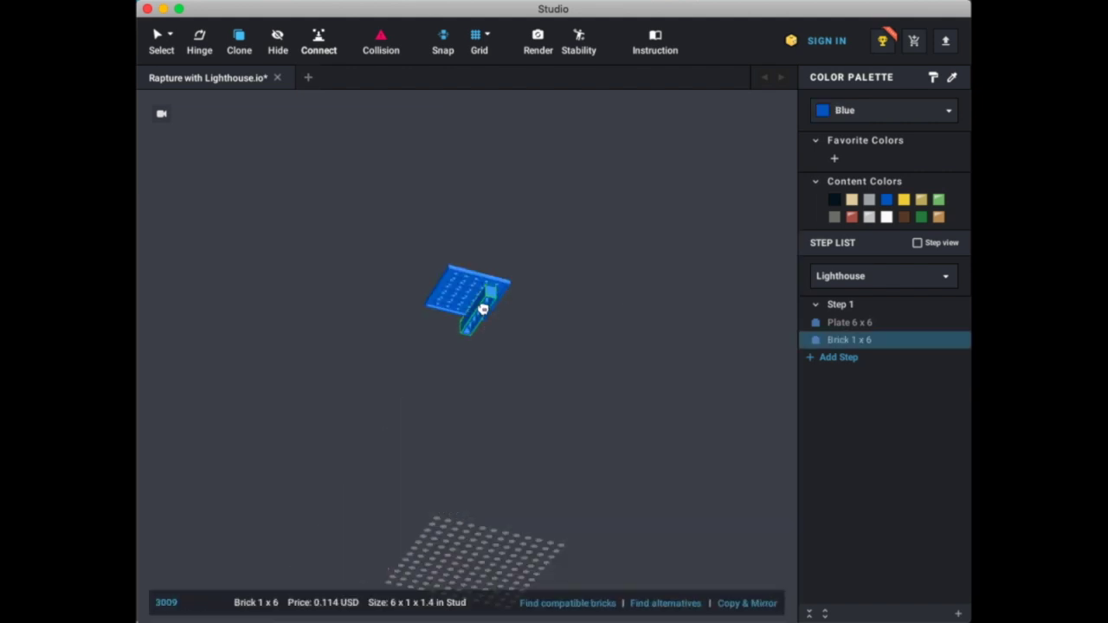
{"action": "left_click", "coordinate": [495, 307]}
{"action": "key", "text": "Escape"}
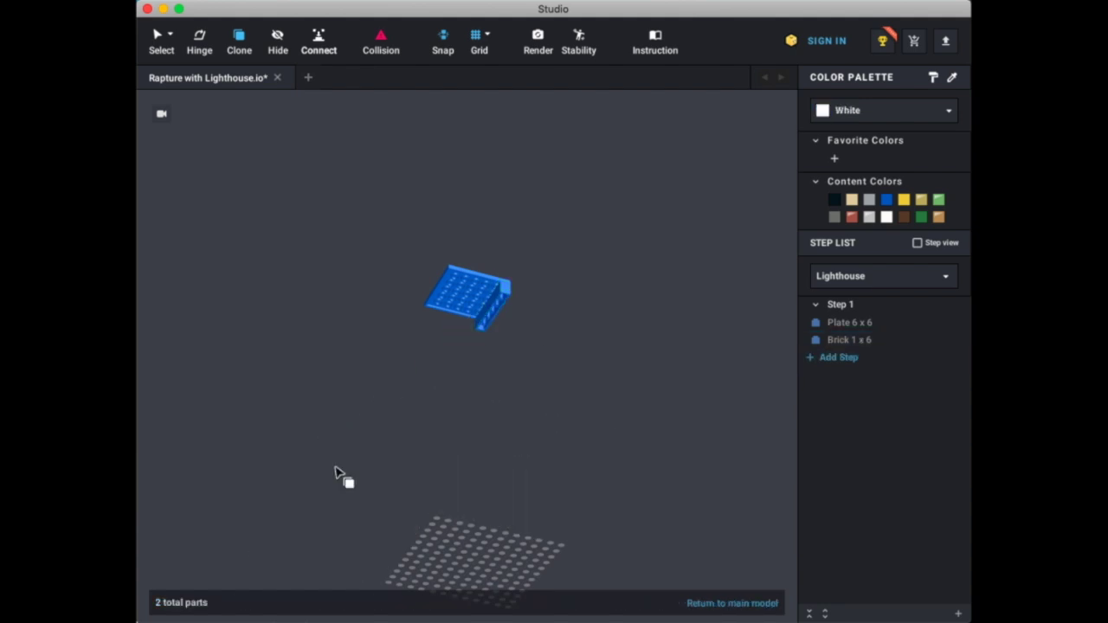
- Attach a Brick 1 x 4 and a Brick 1 x 1 beneath the plate's adjoining edge to complete the corner course
{"action": "left_click", "coordinate": [613, 407]}
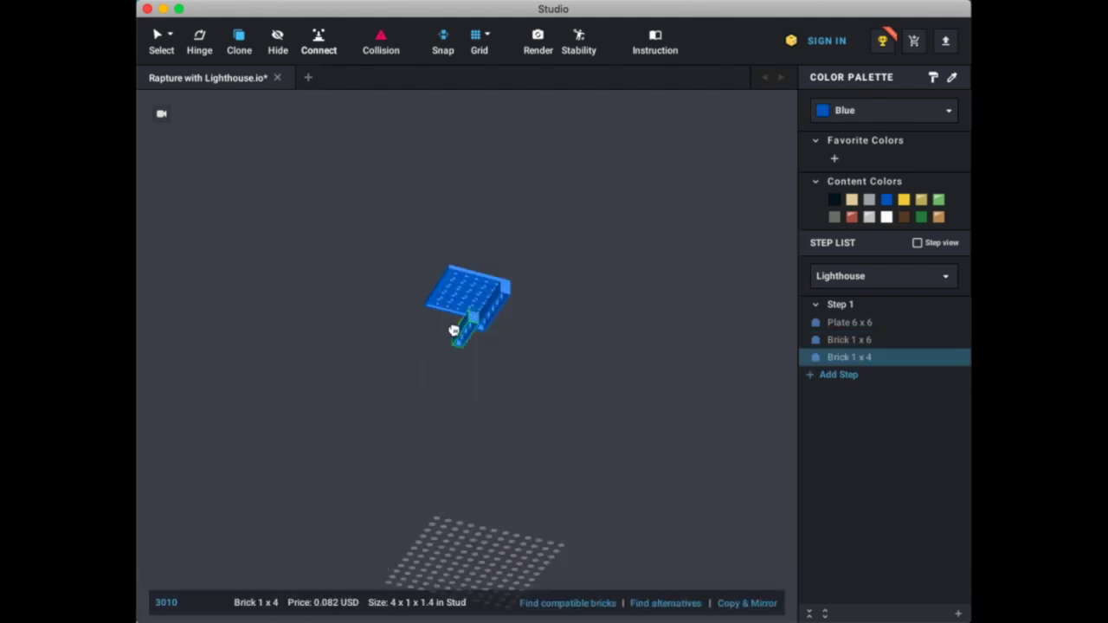
{"action": "left_click", "coordinate": [471, 322]}
{"action": "key", "text": "Escape"}
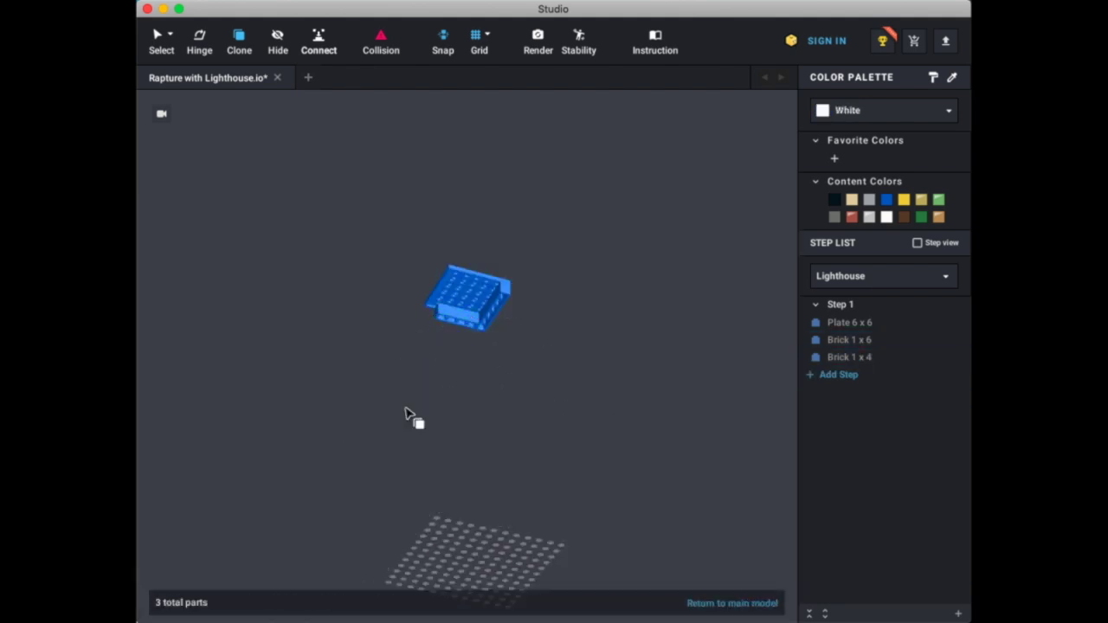
{"action": "left_click", "coordinate": [388, 264]}
{"action": "left_click", "coordinate": [436, 314]}
{"action": "key", "text": "Escape"}
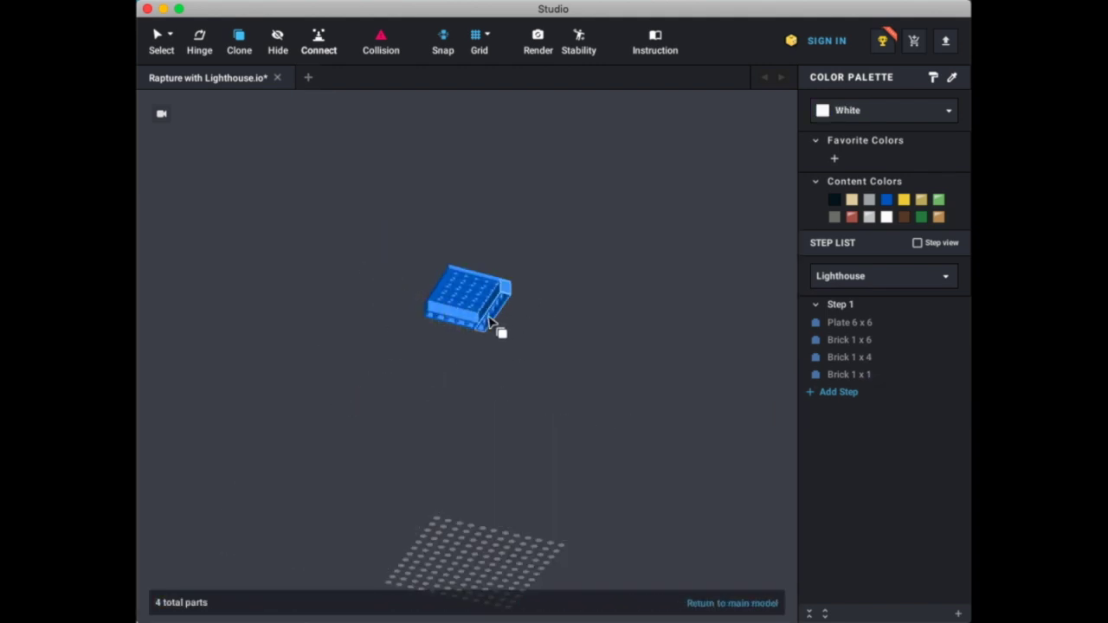
- Attach a Brick 1 x 6 as the second course beneath the Brick 1 x 4 and Brick 1 x 1
{"action": "left_click", "coordinate": [497, 324]}
{"action": "left_click", "coordinate": [452, 346]}
{"action": "key", "text": "Escape"}
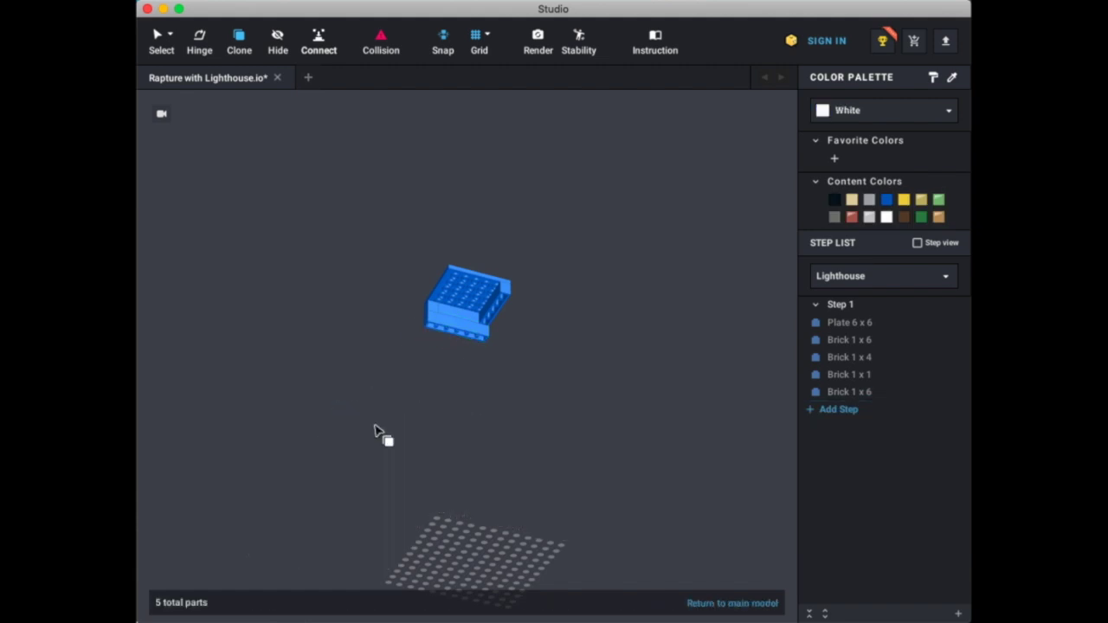
- Clone a blue Brick 1 x 1 and a Brick 1 x 4 into the open side of the second course to complete the corner
{"action": "left_click", "coordinate": [427, 314]}
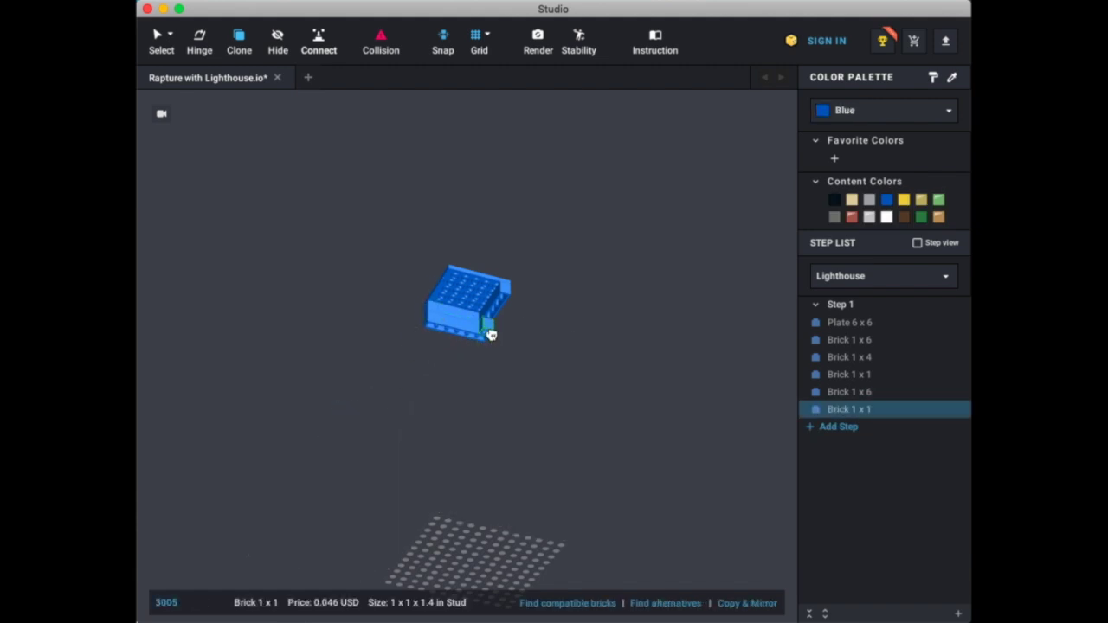
{"action": "left_click", "coordinate": [493, 329]}
{"action": "key", "text": "Escape"}
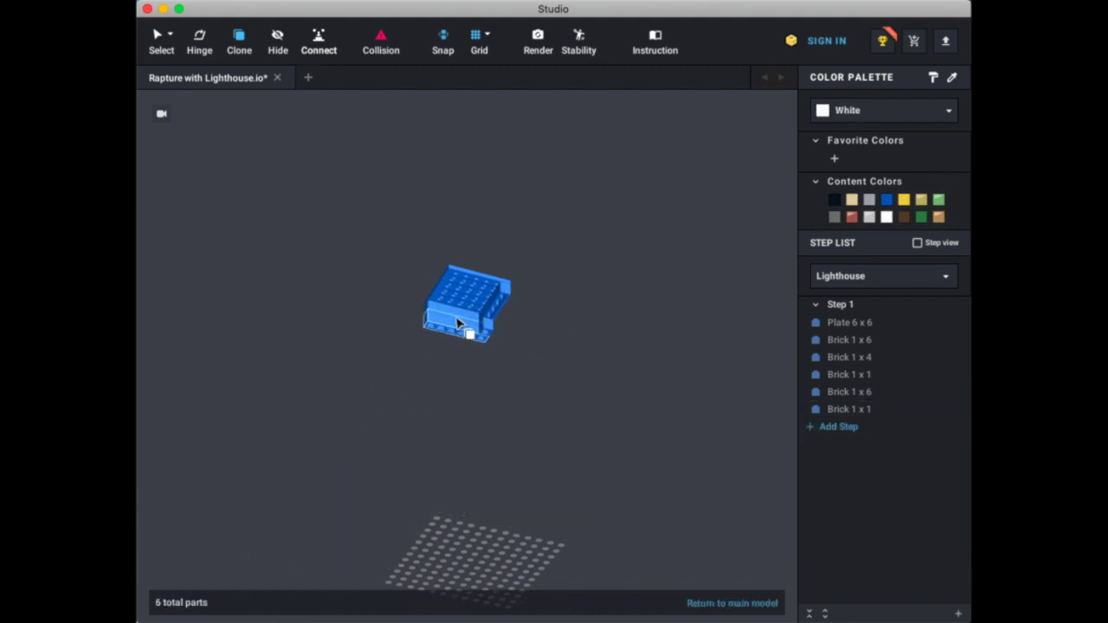
{"action": "left_click", "coordinate": [459, 323]}
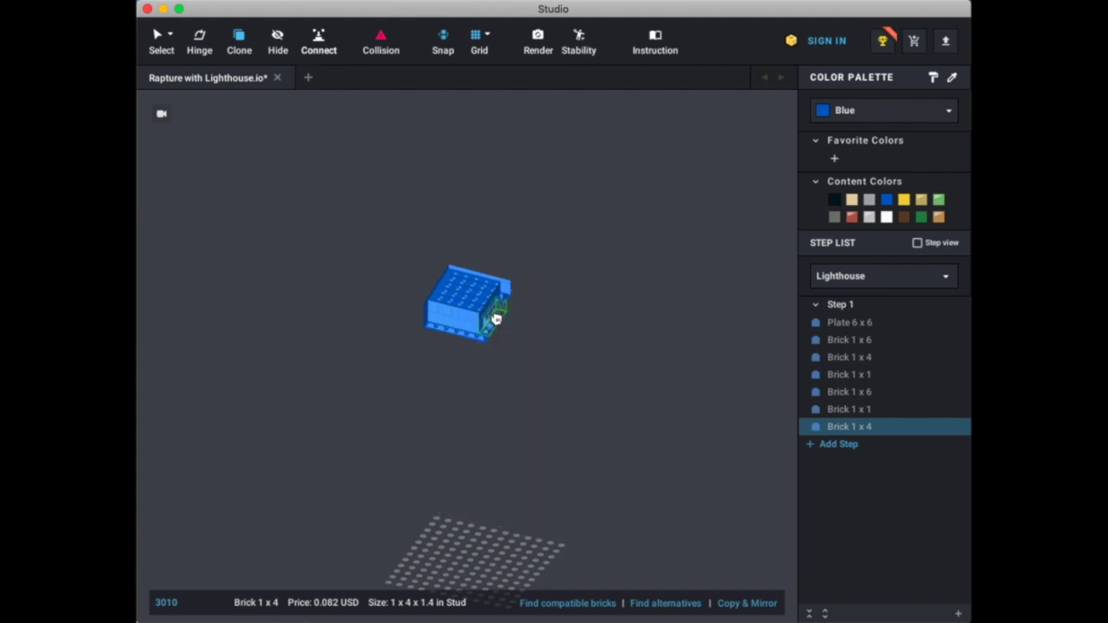
{"action": "key", "text": "Escape"}
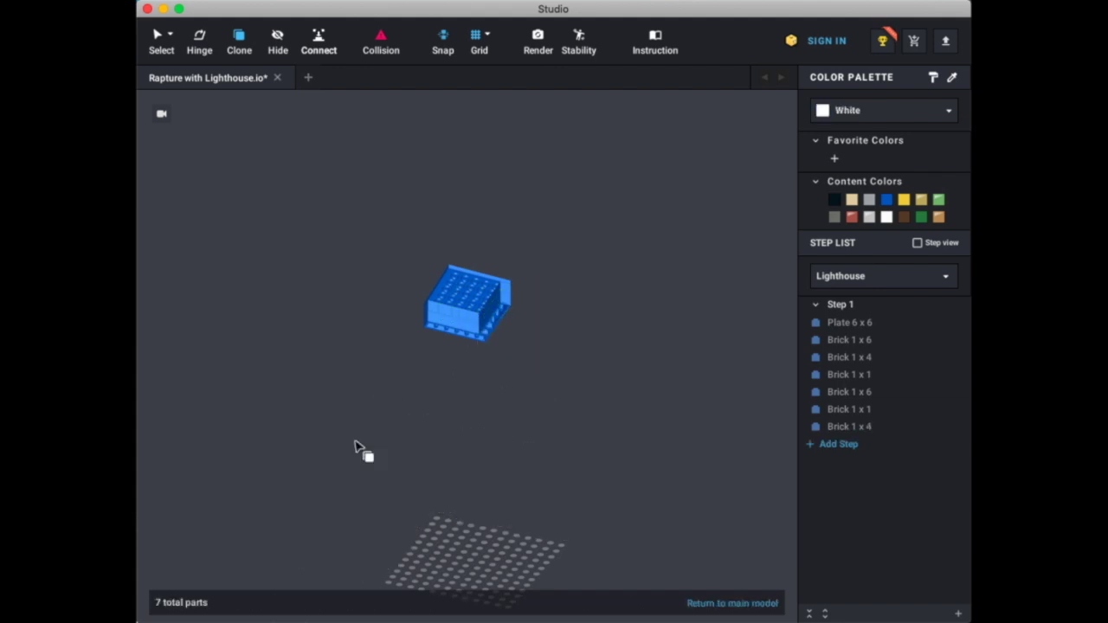
- Move the Plate 6 x 6 into a new second step and insert an empty step ahead of the wall bricks' step
{"action": "left_click", "coordinate": [845, 461]}
{"action": "left_click_drag", "start_coordinate": [834, 325], "coordinate": [843, 463]}
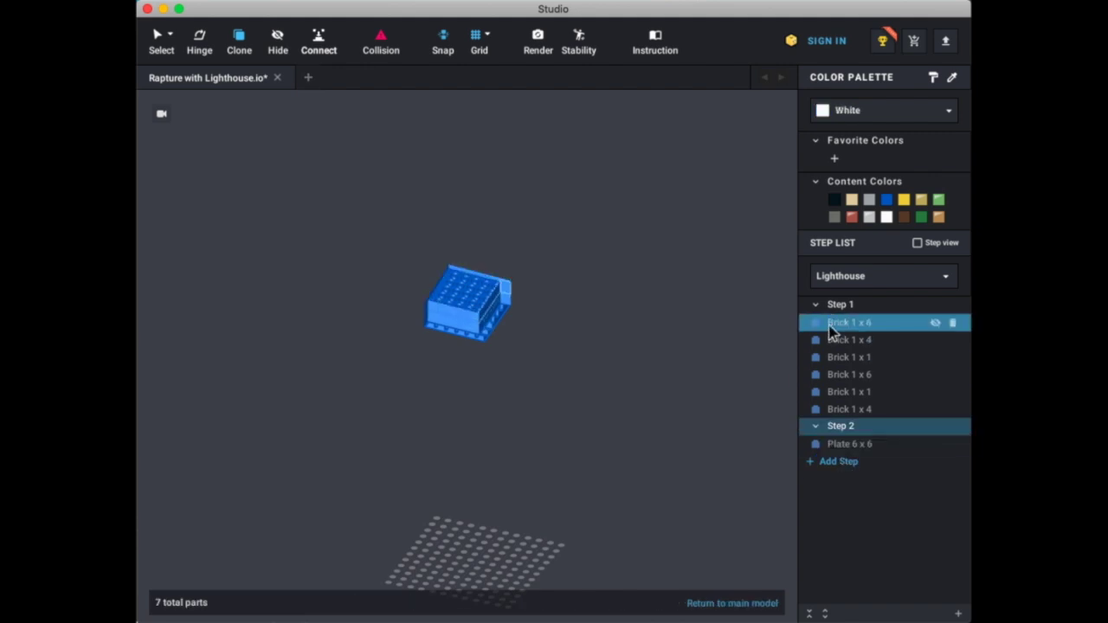
{"action": "left_click", "coordinate": [832, 327]}
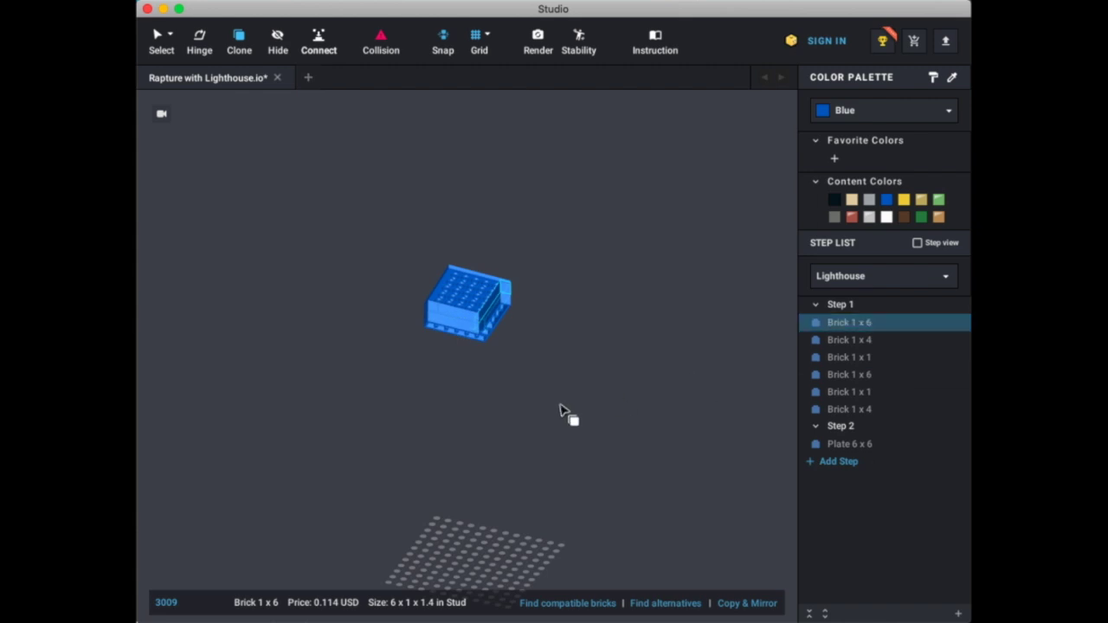
{"action": "right_click_drag", "start_coordinate": [560, 406], "coordinate": [509, 402]}
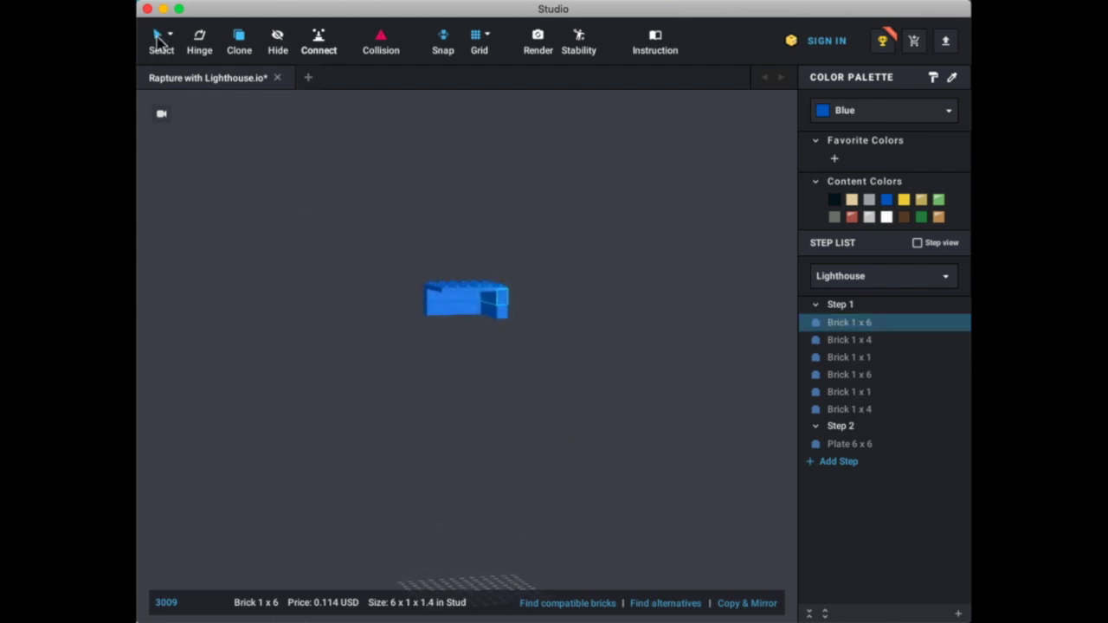
{"action": "left_click", "coordinate": [401, 433]}
{"action": "mouse_move", "coordinate": [401, 433]}
{"action": "right_mouse_down"}
{"action": "mouse_move", "coordinate": [452, 415]}
{"action": "mouse_move", "coordinate": [387, 431]}
{"action": "right_mouse_up"}
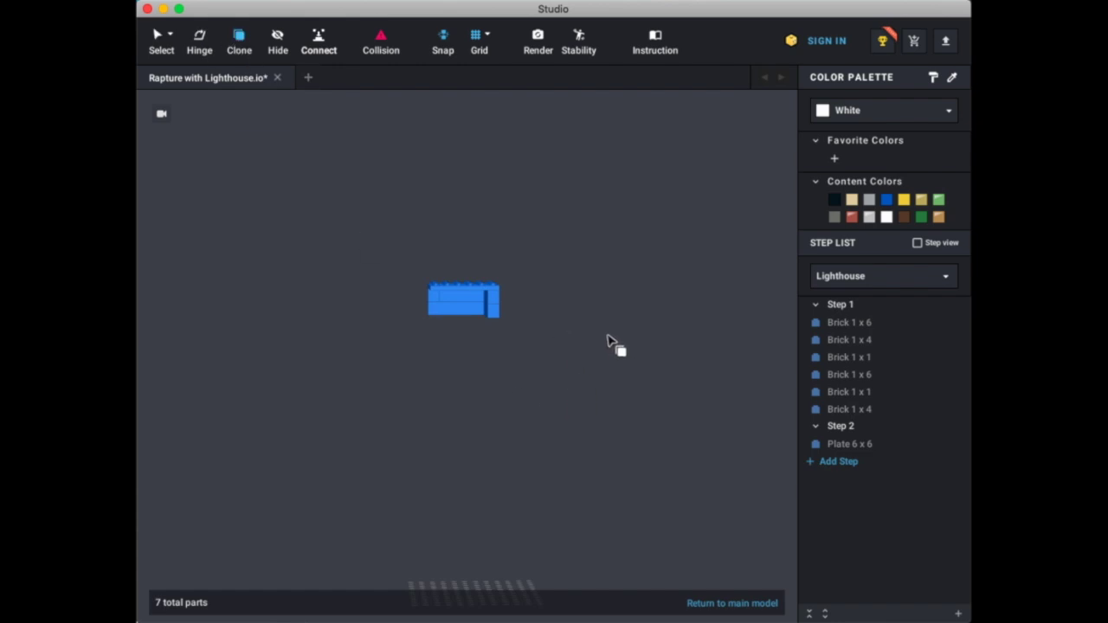
{"action": "left_click", "coordinate": [959, 617]}
{"action": "left_click_drag", "start_coordinate": [841, 426], "coordinate": [838, 310]}
- Clone the six wall bricks as a group and attach the copy beneath the existing two courses
{"action": "left_click_drag", "start_coordinate": [537, 329], "coordinate": [399, 296]}
{"action": "right_click_drag", "start_coordinate": [452, 394], "coordinate": [459, 326]}
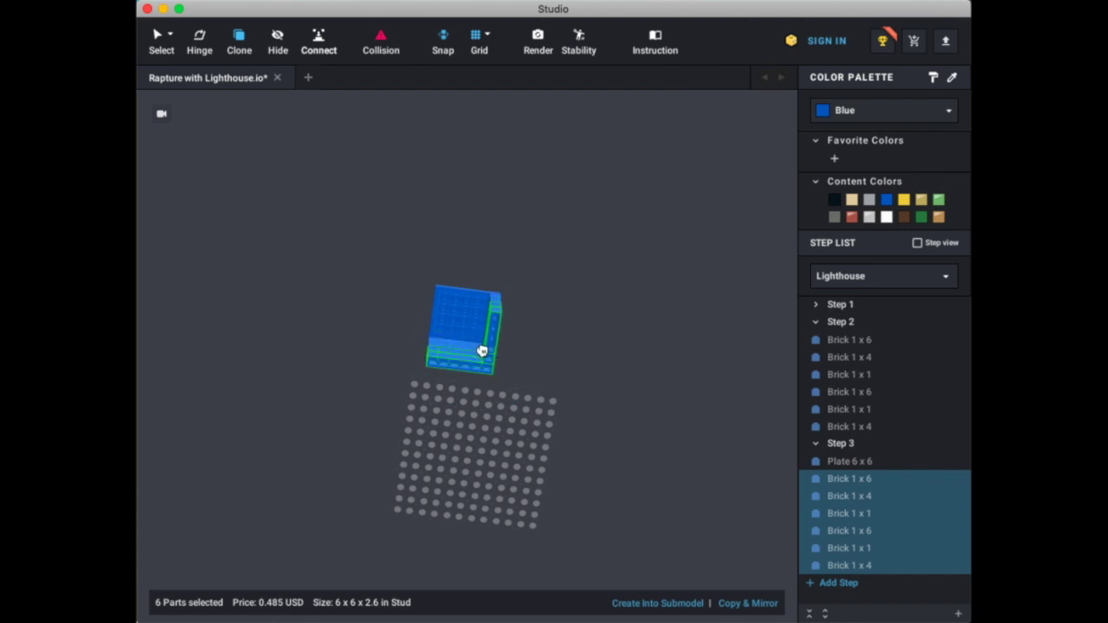
{"action": "left_click", "coordinate": [483, 350]}
{"action": "key", "text": "Escape"}
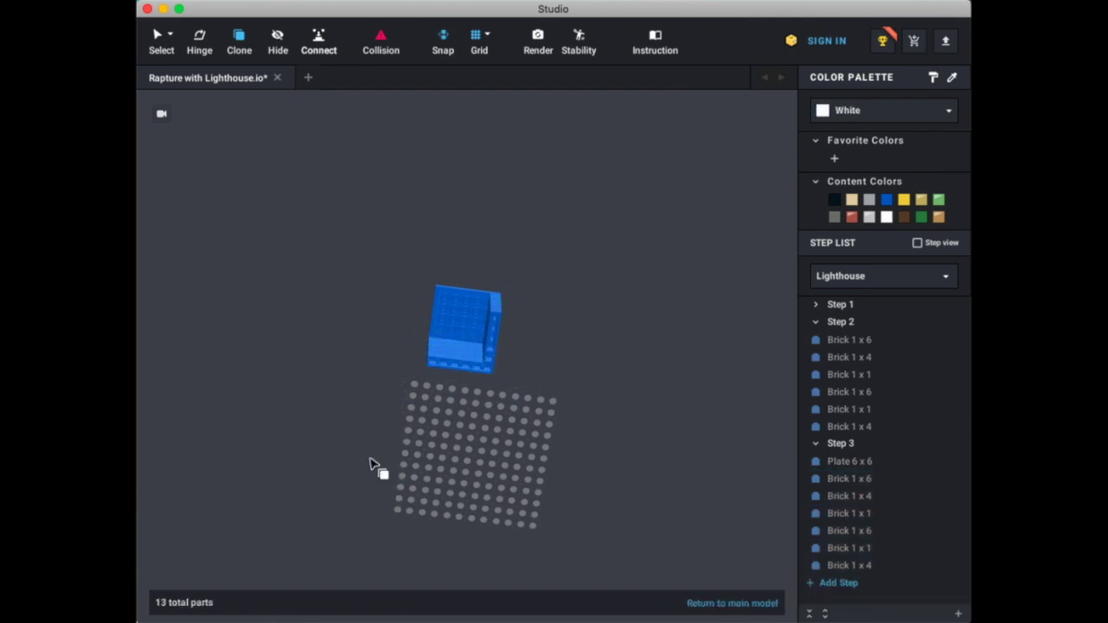
- Move the six cloned bricks from the plate's step into Step 1 and insert another empty step ahead of it
{"action": "left_click", "coordinate": [844, 482]}
{"action": "left_click", "coordinate": [844, 565], "text": "shift"}
{"action": "left_click_drag", "start_coordinate": [845, 566], "coordinate": [840, 308]}
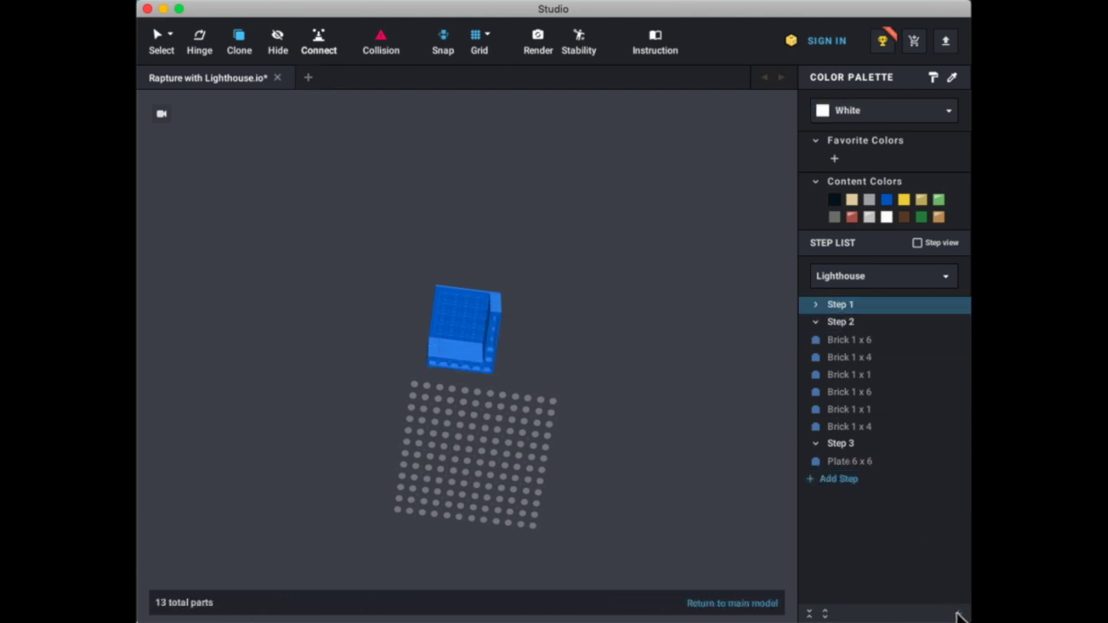
{"action": "left_click", "coordinate": [958, 614]}
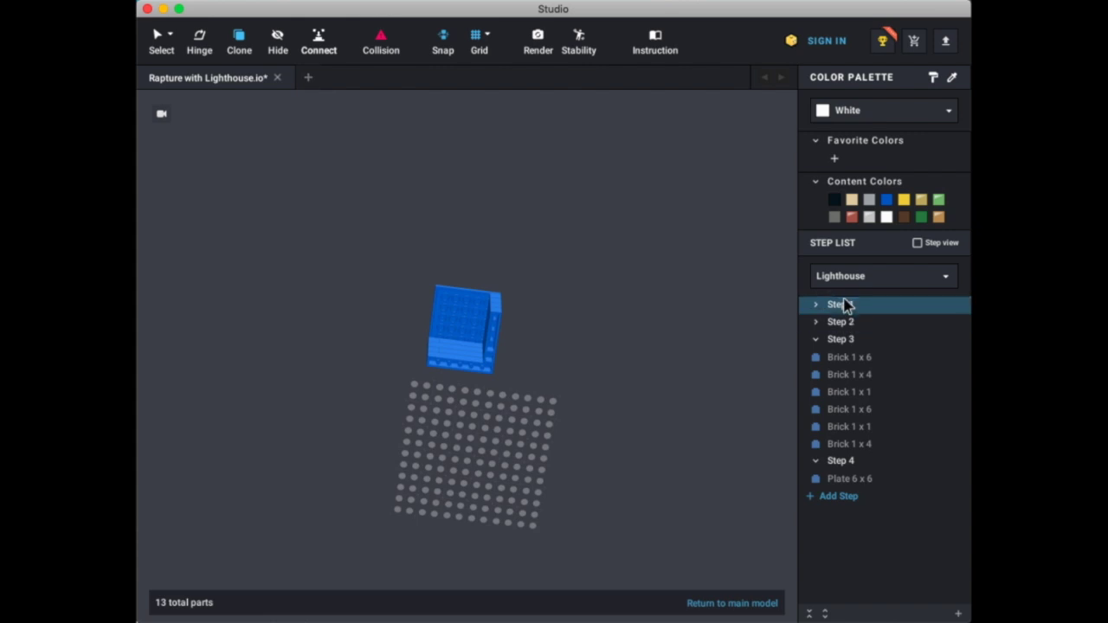
- Clone the lowest two-course group of six bricks and attach it to the underside of the wall
{"action": "left_click_drag", "start_coordinate": [491, 517], "coordinate": [489, 579]}
{"action": "mouse_move", "coordinate": [553, 345]}
{"action": "left_mouse_down"}
{"action": "mouse_move", "coordinate": [386, 342]}
{"action": "mouse_move", "coordinate": [371, 326]}
{"action": "left_mouse_up"}
{"action": "right_click_drag", "start_coordinate": [429, 404], "coordinate": [428, 361]}
{"action": "left_click_drag", "start_coordinate": [483, 387], "coordinate": [474, 370]}
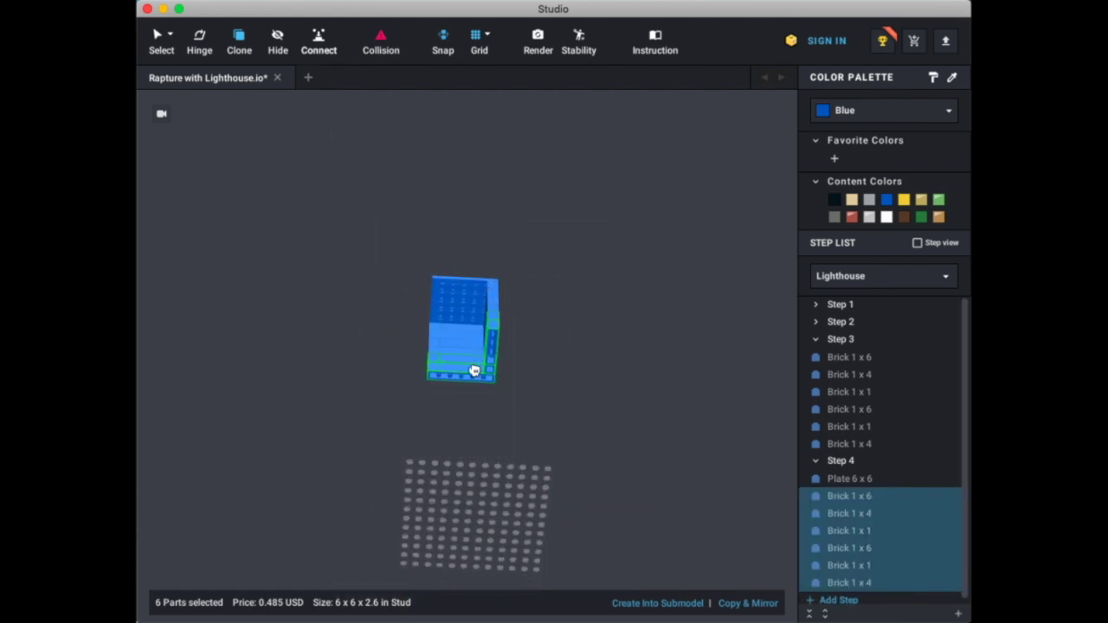
{"action": "left_click", "coordinate": [475, 370]}
{"action": "key", "text": "Escape"}
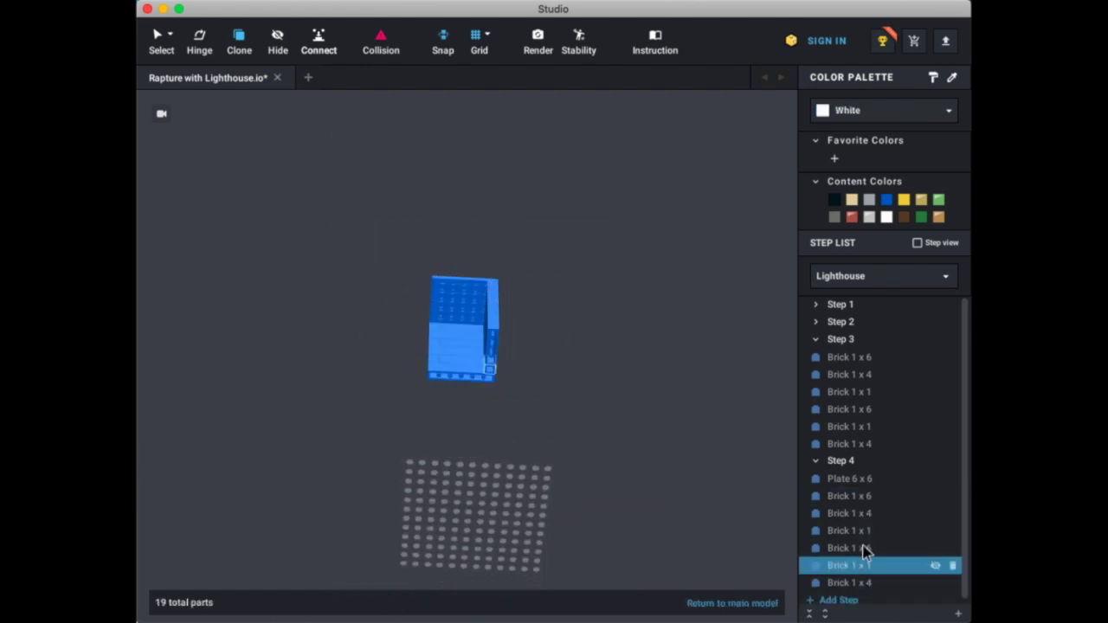
- Move the six newest bricks out of Step 4 into Step 1 and add another step before the plate's step
{"action": "left_click", "coordinate": [853, 505]}
{"action": "left_click", "coordinate": [852, 587], "text": "shift"}
{"action": "left_click_drag", "start_coordinate": [847, 438], "coordinate": [842, 312]}
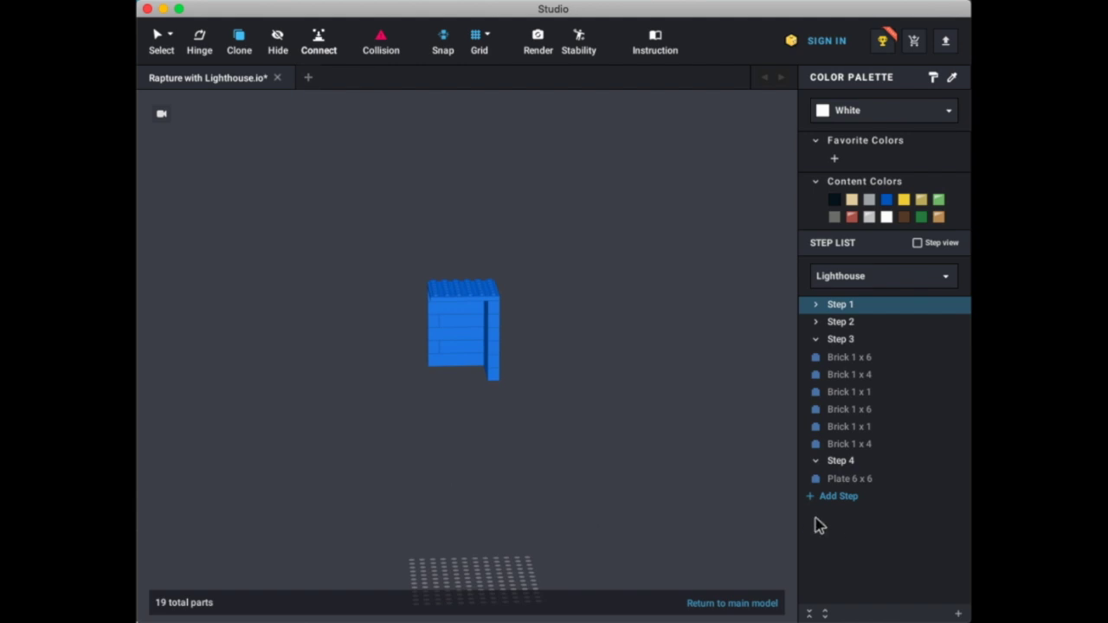
{"action": "left_click", "coordinate": [828, 499]}
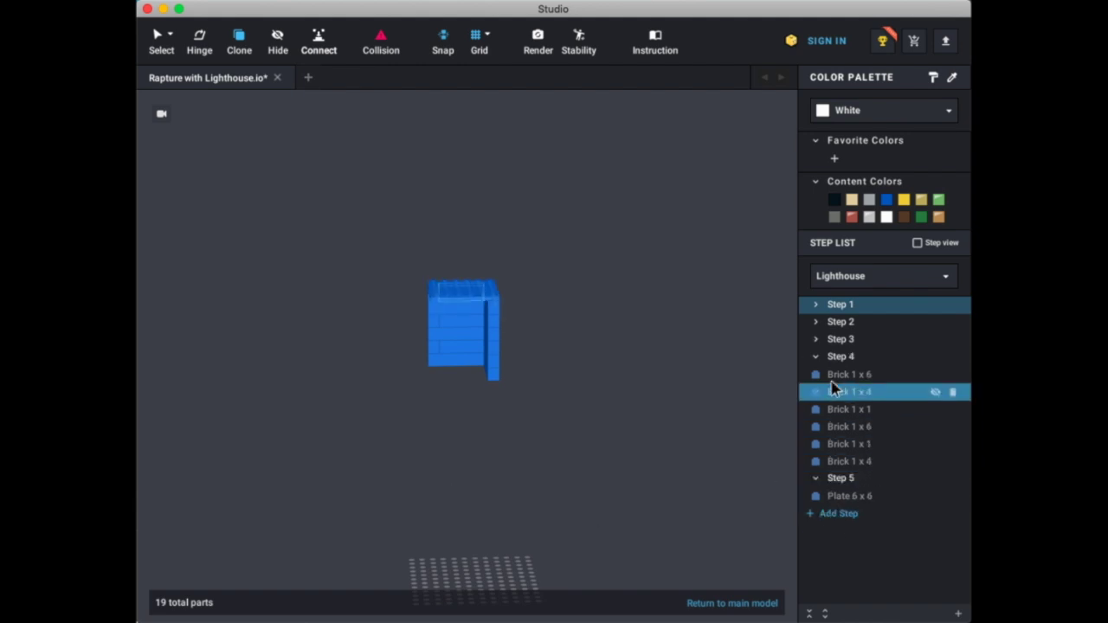
- Clone the bottom six-brick group again and attach it beneath the wall as two more courses
{"action": "right_click_drag", "start_coordinate": [533, 401], "coordinate": [534, 397]}
{"action": "mouse_move", "coordinate": [551, 386]}
{"action": "left_mouse_down"}
{"action": "mouse_move", "coordinate": [401, 374]}
{"action": "mouse_move", "coordinate": [382, 351]}
{"action": "left_mouse_up"}
{"action": "left_click_drag", "start_coordinate": [466, 443], "coordinate": [285, 525]}
- Move the six new bricks from Step 5 into Step 2 and reorder that step to the front of the list
{"action": "scroll", "coordinate": [920, 511], "scroll_direction": "down", "scroll_amount": 5}
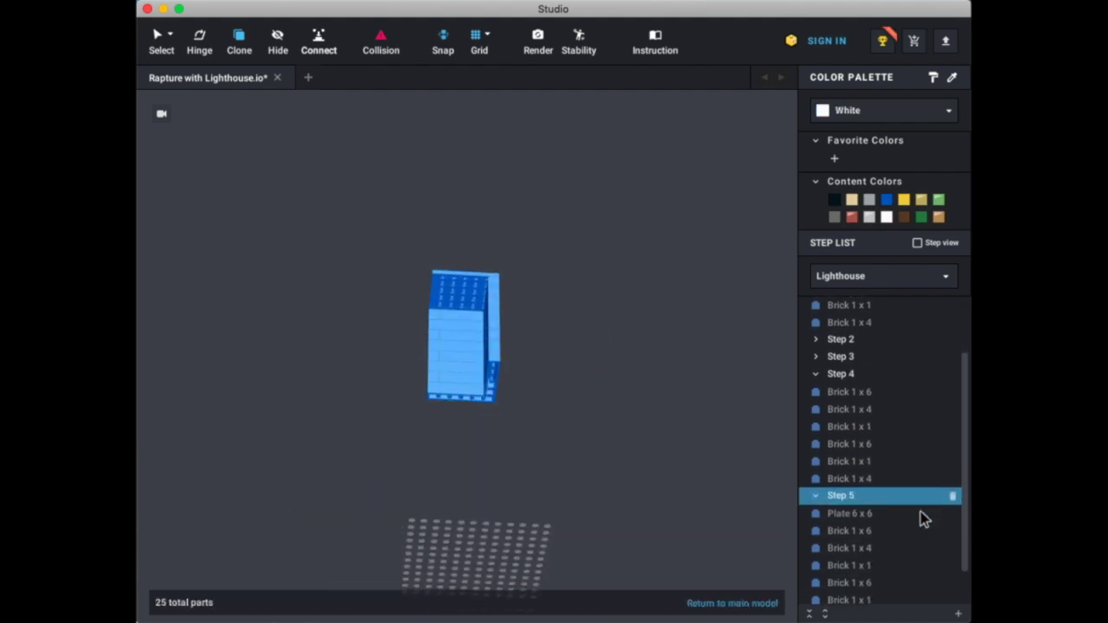
{"action": "left_click", "coordinate": [876, 492]}
{"action": "left_click", "coordinate": [871, 578], "text": "shift"}
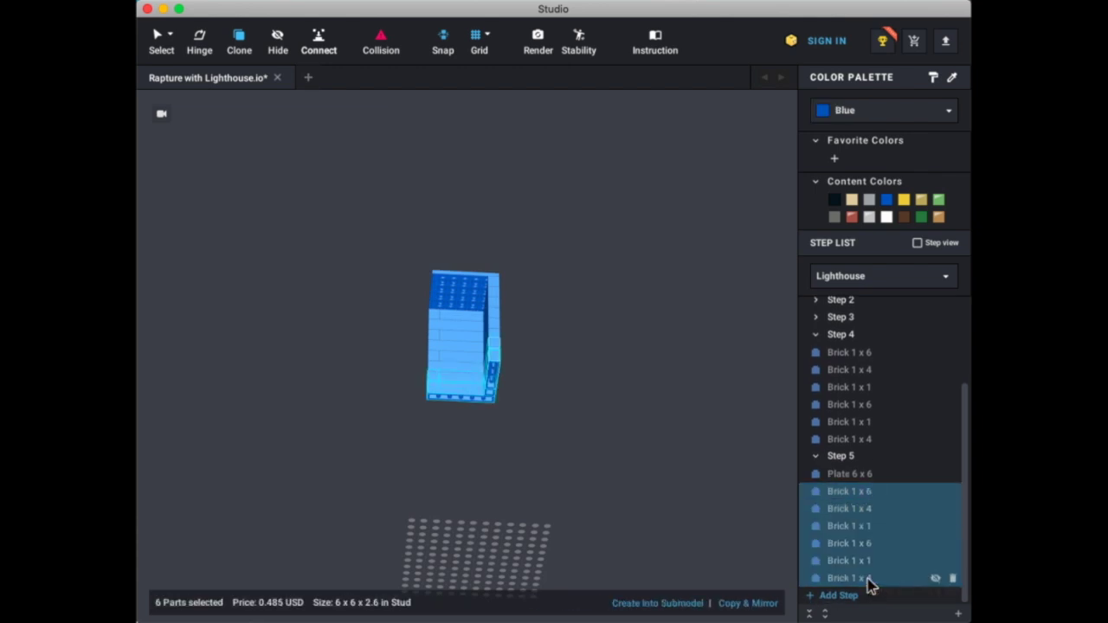
{"action": "left_click_drag", "start_coordinate": [866, 336], "coordinate": [848, 396]}
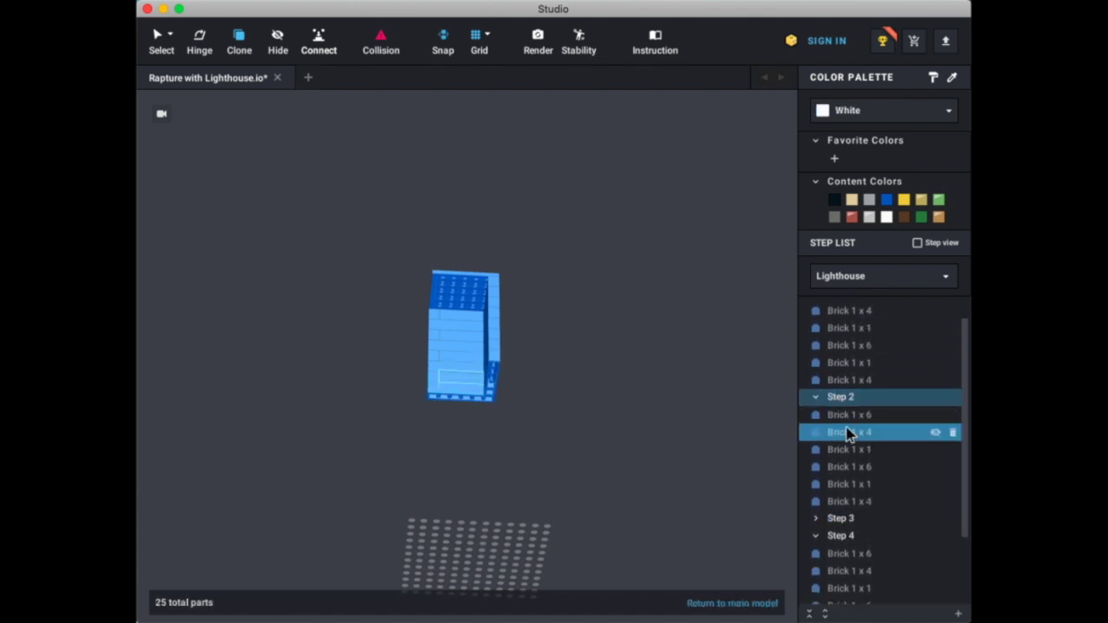
{"action": "left_click_drag", "start_coordinate": [846, 397], "coordinate": [841, 312]}
- Collapse the filled wall steps and insert an empty step after Step 1
{"action": "left_click", "coordinate": [816, 435]}
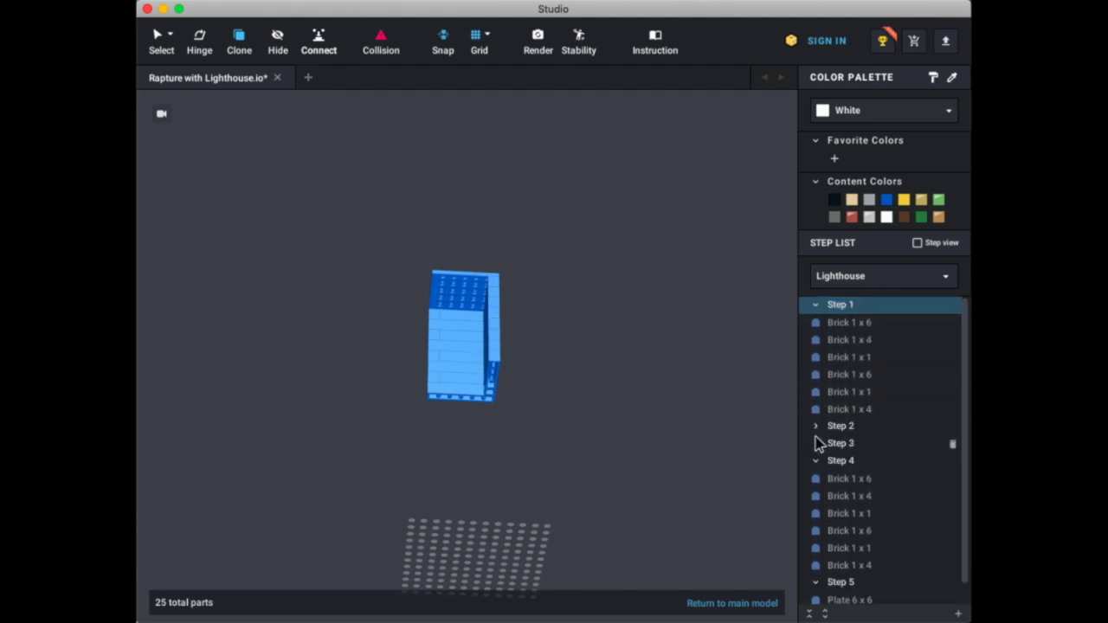
{"action": "left_click", "coordinate": [816, 306]}
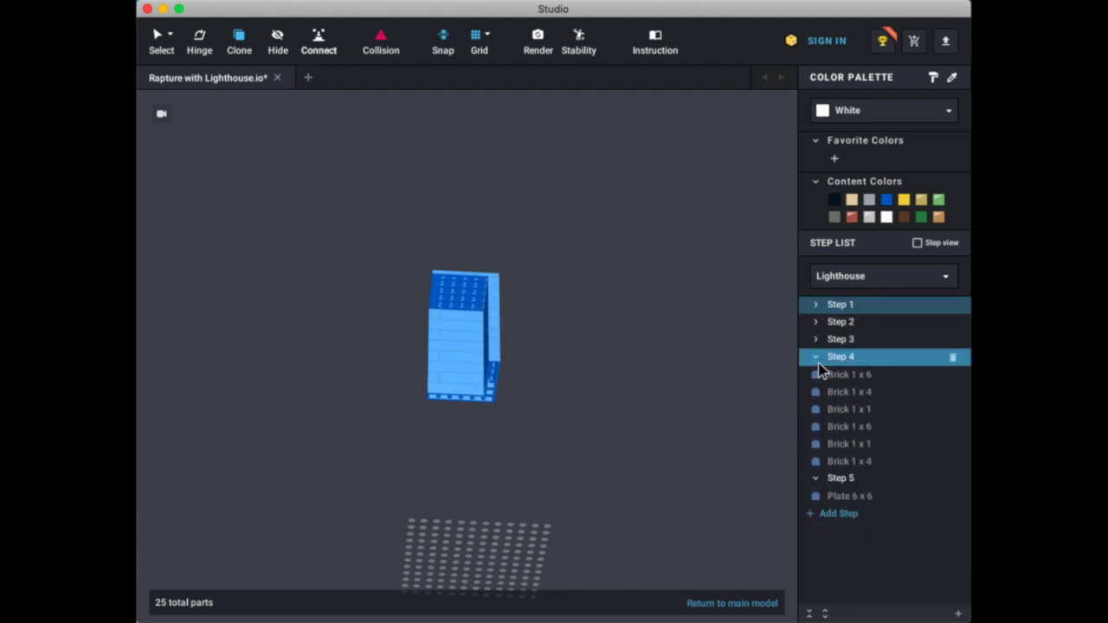
{"action": "left_click", "coordinate": [817, 361]}
{"action": "right_click_drag", "start_coordinate": [554, 470], "coordinate": [551, 499]}
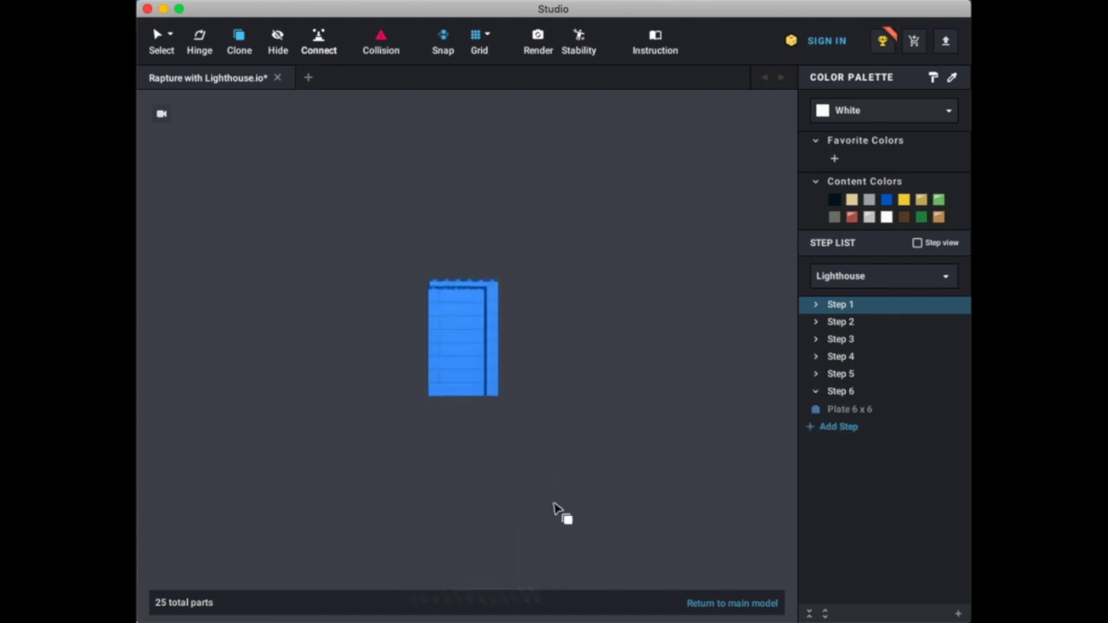
- Clone the lowest six bricks once more and attach them under the wall, extending it by two courses
{"action": "left_click_drag", "start_coordinate": [540, 386], "coordinate": [401, 390]}
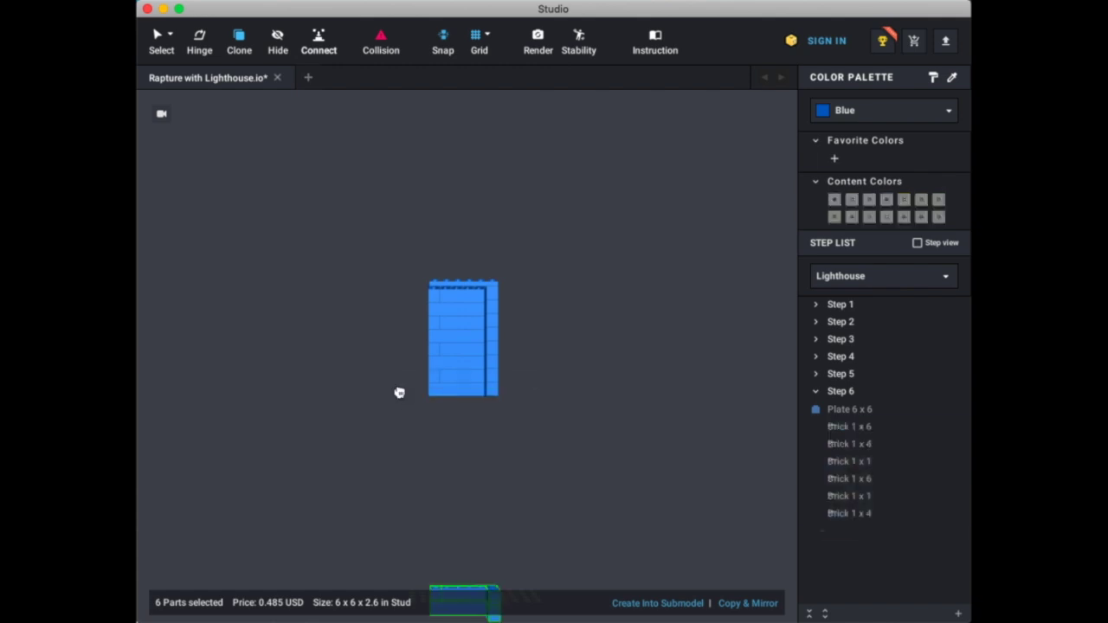
{"action": "right_click_drag", "start_coordinate": [442, 477], "coordinate": [445, 430]}
{"action": "left_click_drag", "start_coordinate": [446, 431], "coordinate": [476, 391]}
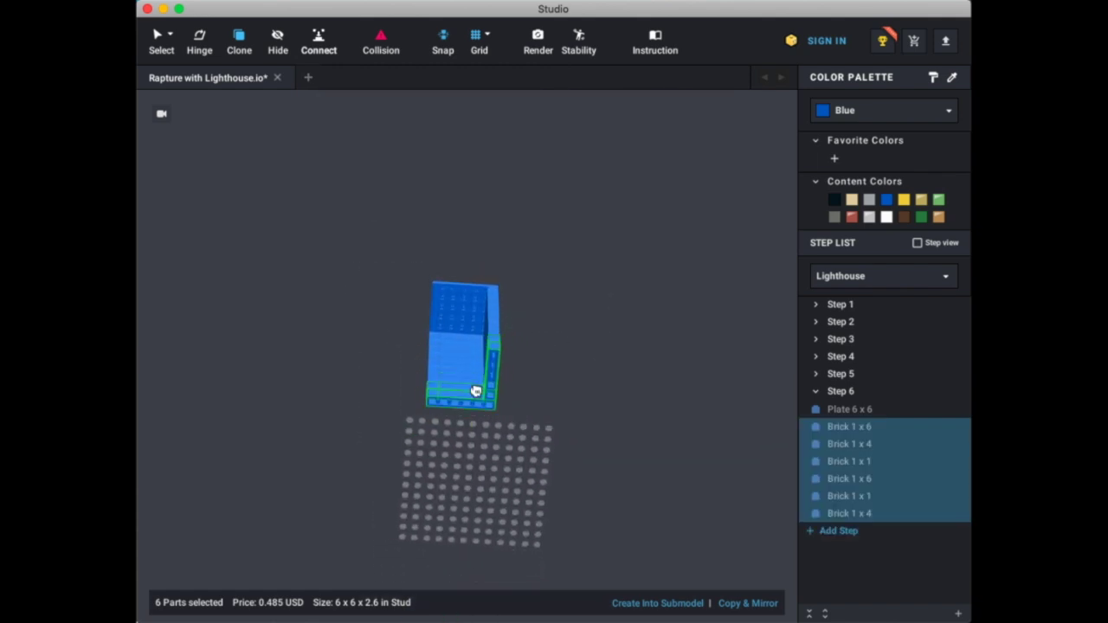
{"action": "left_click", "coordinate": [475, 392]}
{"action": "key", "text": "Escape"}
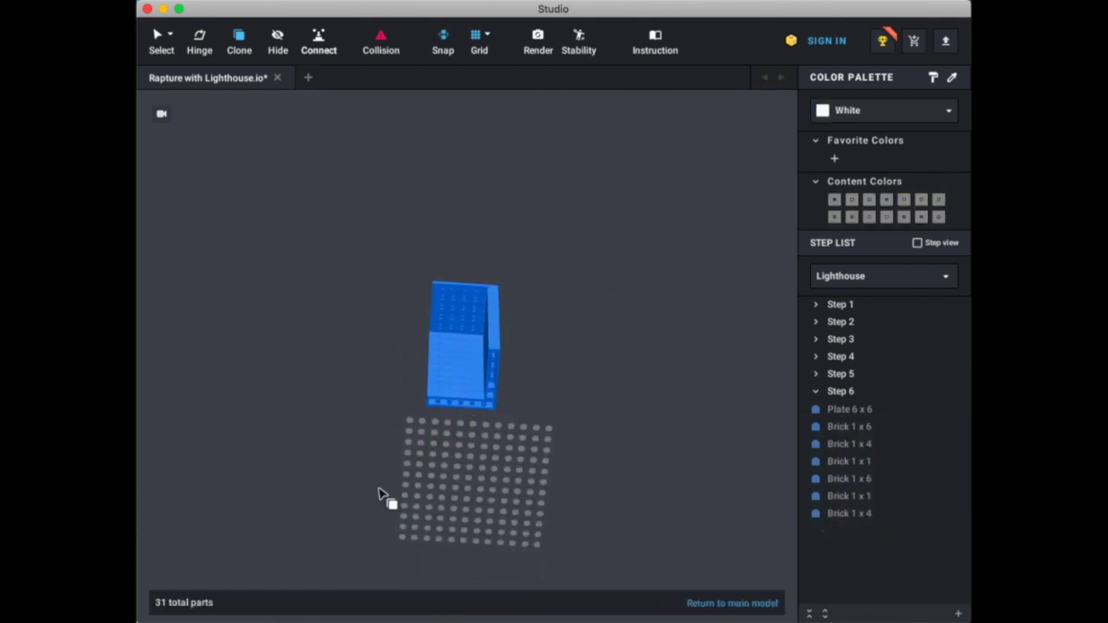
- Move the six cloned bricks from Step 6 into the empty Step 2, leaving only the Plate 6 x 6 behind
{"action": "left_click", "coordinate": [815, 306]}
{"action": "left_click", "coordinate": [815, 306]}
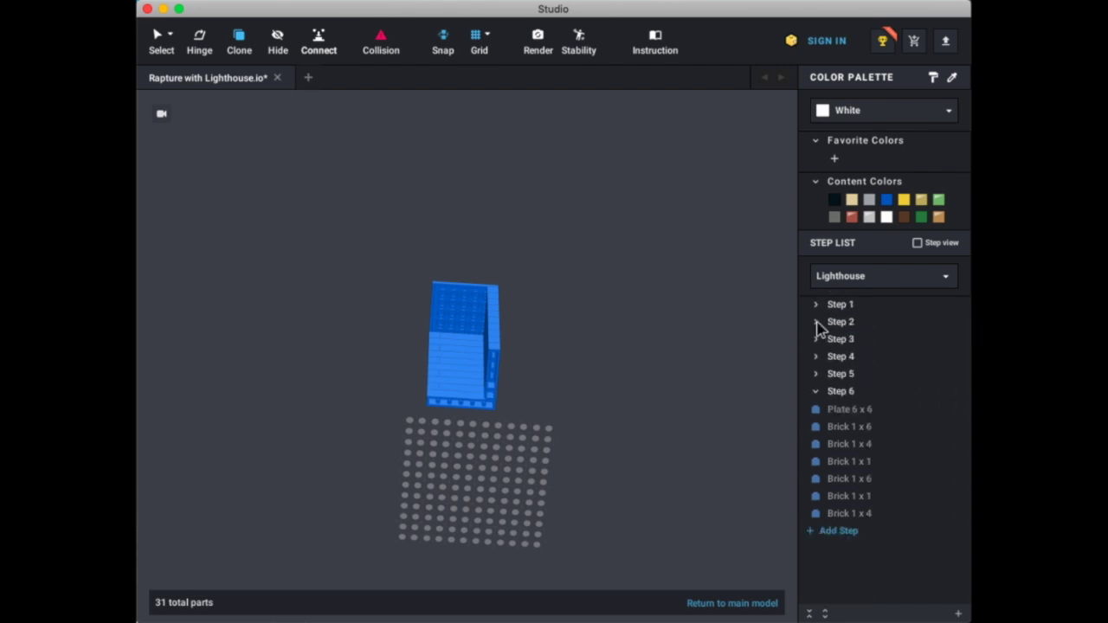
{"action": "left_click", "coordinate": [817, 323]}
{"action": "left_click", "coordinate": [869, 447]}
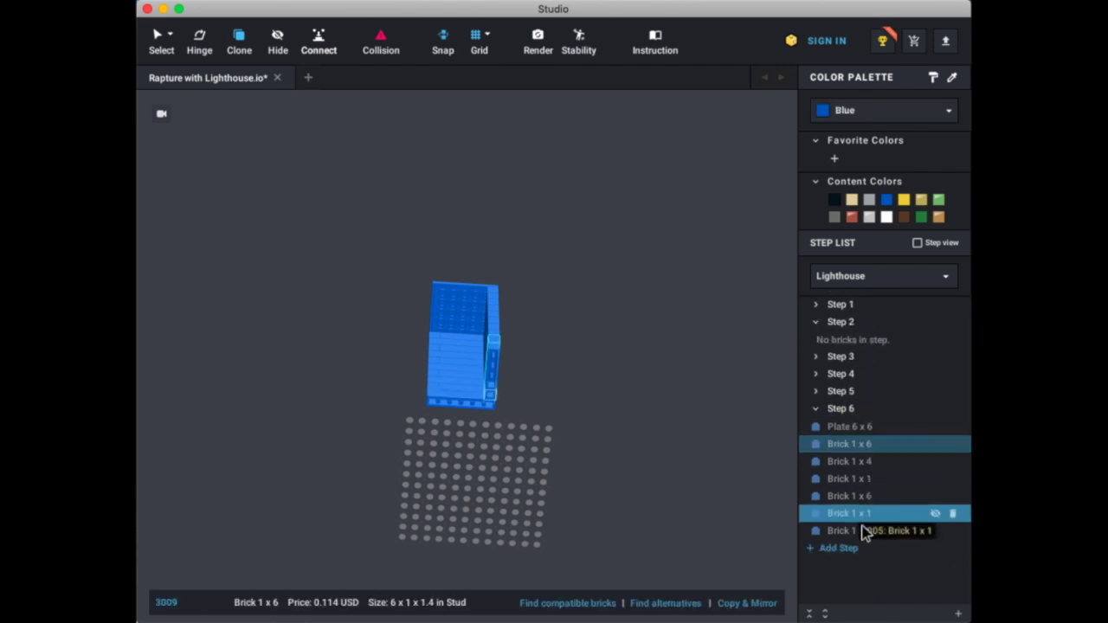
{"action": "left_click", "coordinate": [864, 533], "text": "shift"}
{"action": "left_click_drag", "start_coordinate": [856, 349], "coordinate": [857, 343]}
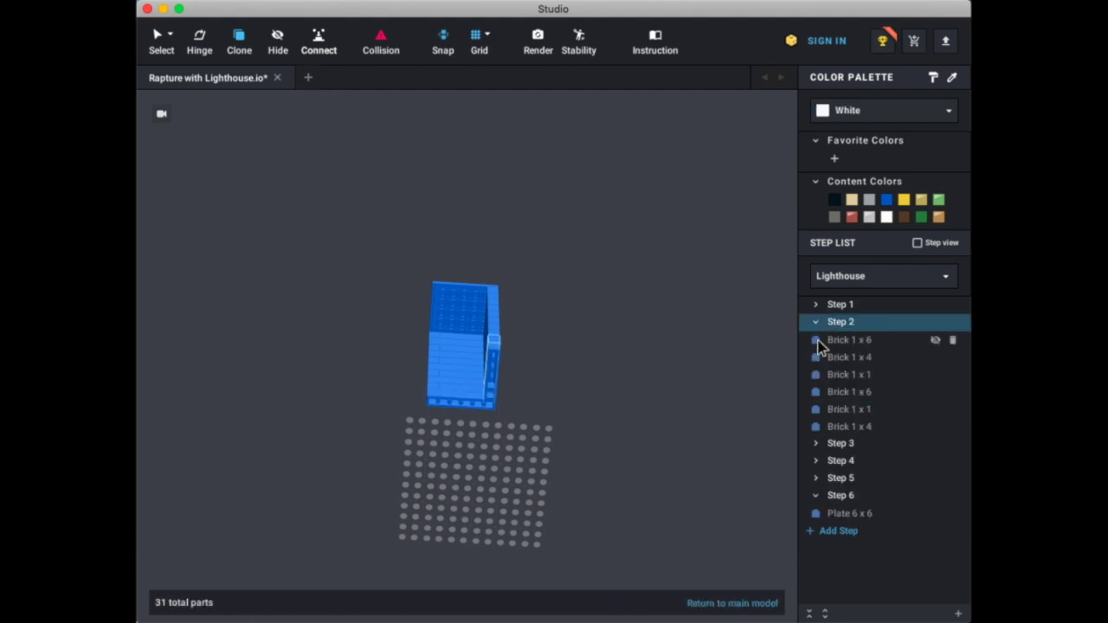
- Collapse Step 2, add a further step and place it ahead of the filled wall steps
{"action": "left_click", "coordinate": [816, 323]}
{"action": "left_click", "coordinate": [839, 427]}
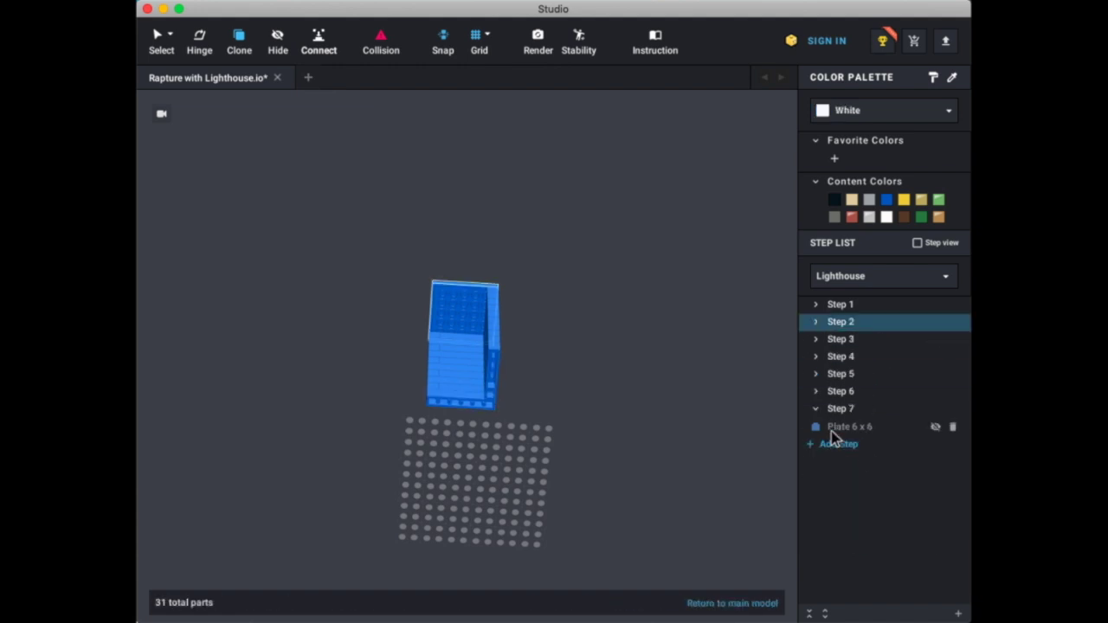
{"action": "left_click_drag", "start_coordinate": [836, 339], "coordinate": [841, 321]}
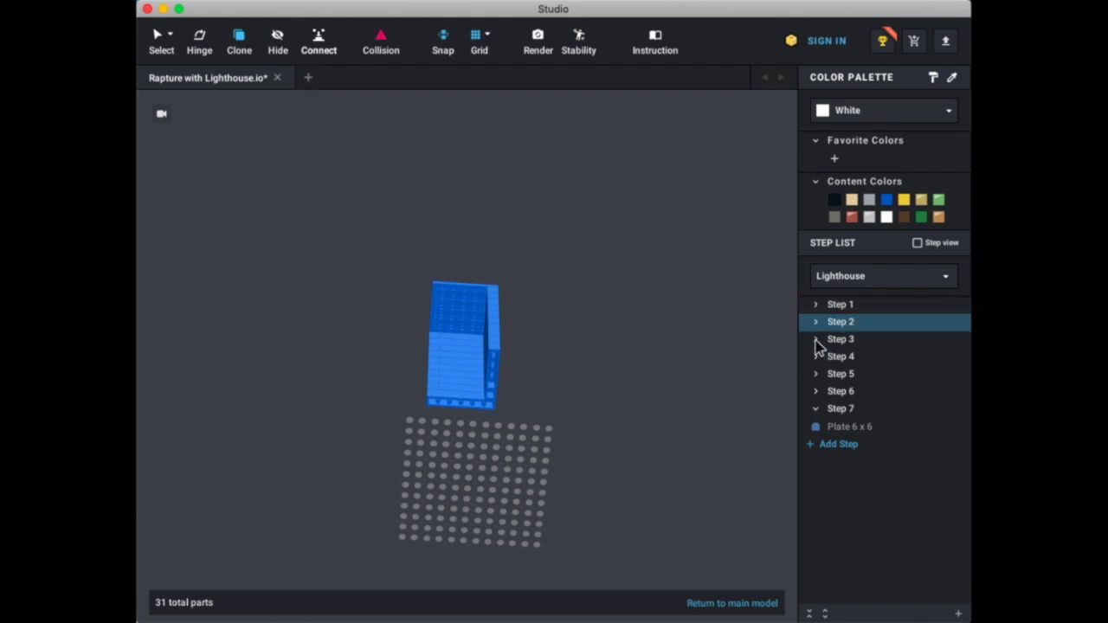
{"action": "left_click", "coordinate": [816, 339]}
{"action": "left_click", "coordinate": [816, 339]}
- Turn on Step view and examine the wall's build order across Steps 1 to 4
{"action": "left_click", "coordinate": [935, 243]}
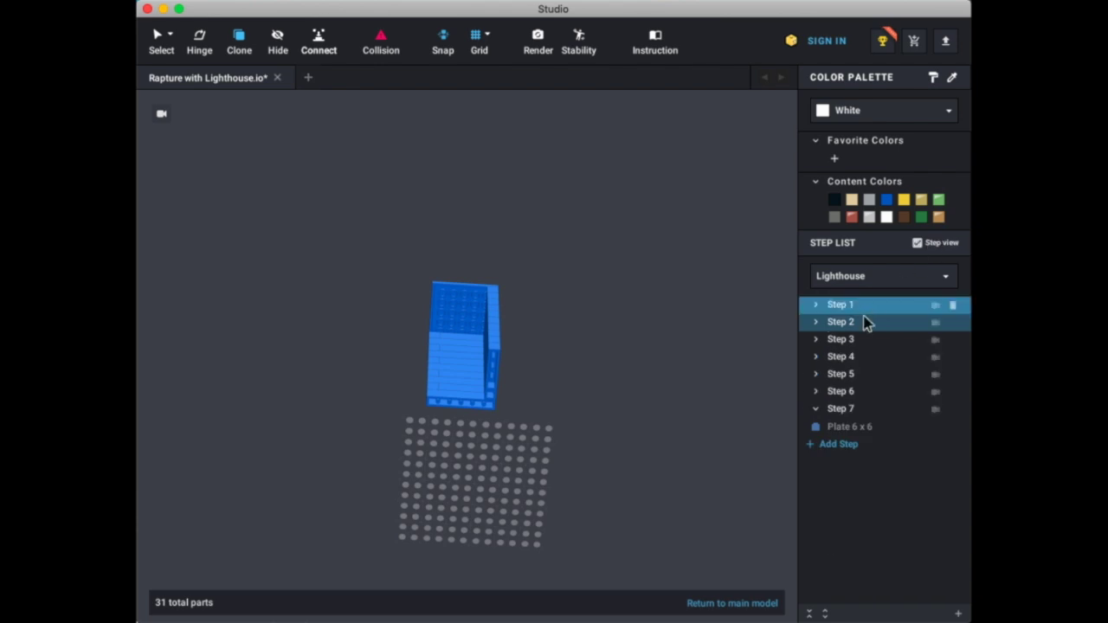
{"action": "left_click", "coordinate": [854, 312]}
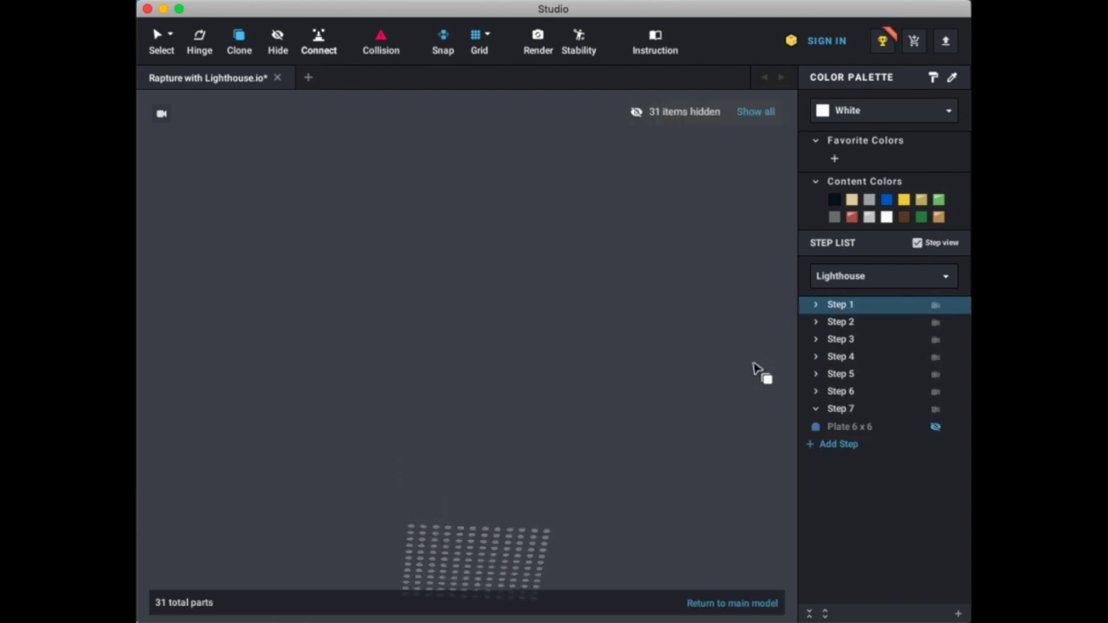
{"action": "left_click", "coordinate": [854, 322]}
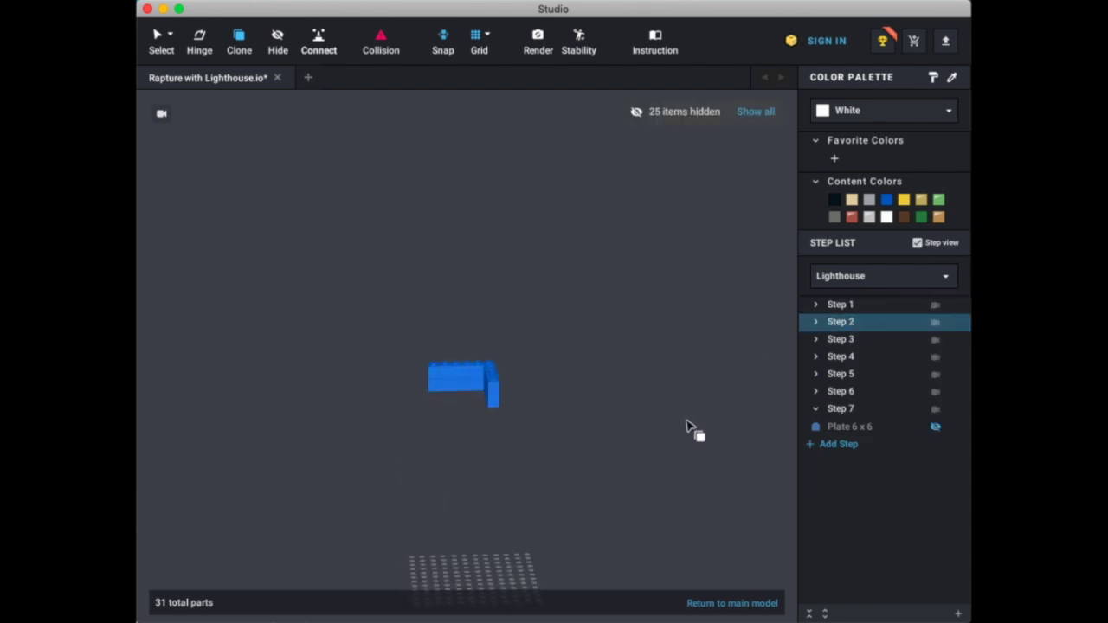
{"action": "left_click", "coordinate": [841, 342]}
{"action": "left_click", "coordinate": [844, 357]}
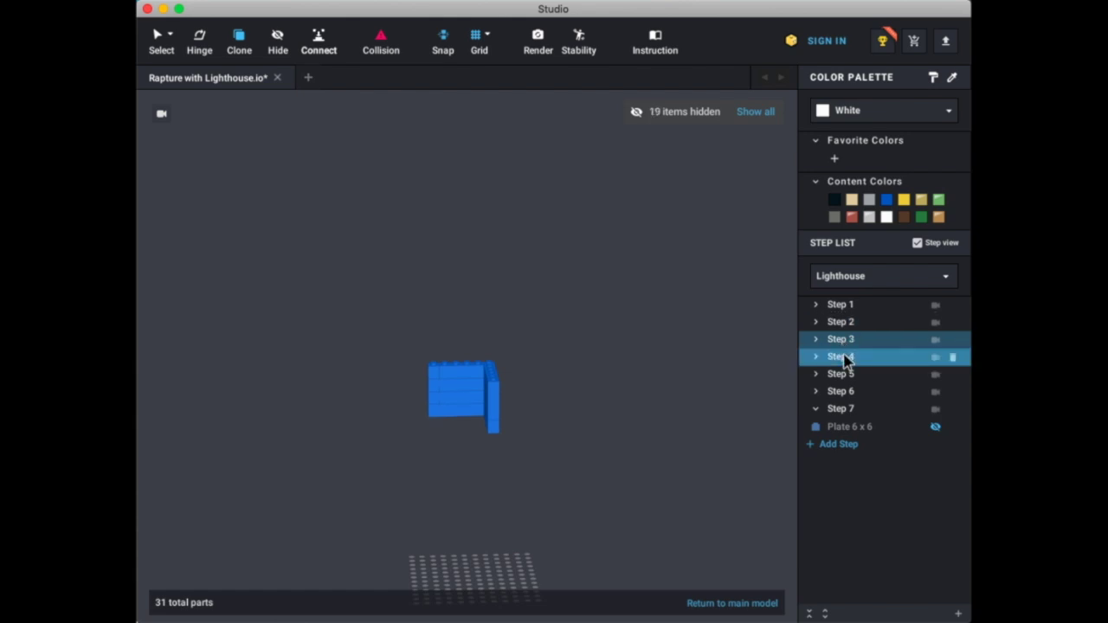
{"action": "left_click", "coordinate": [840, 341]}
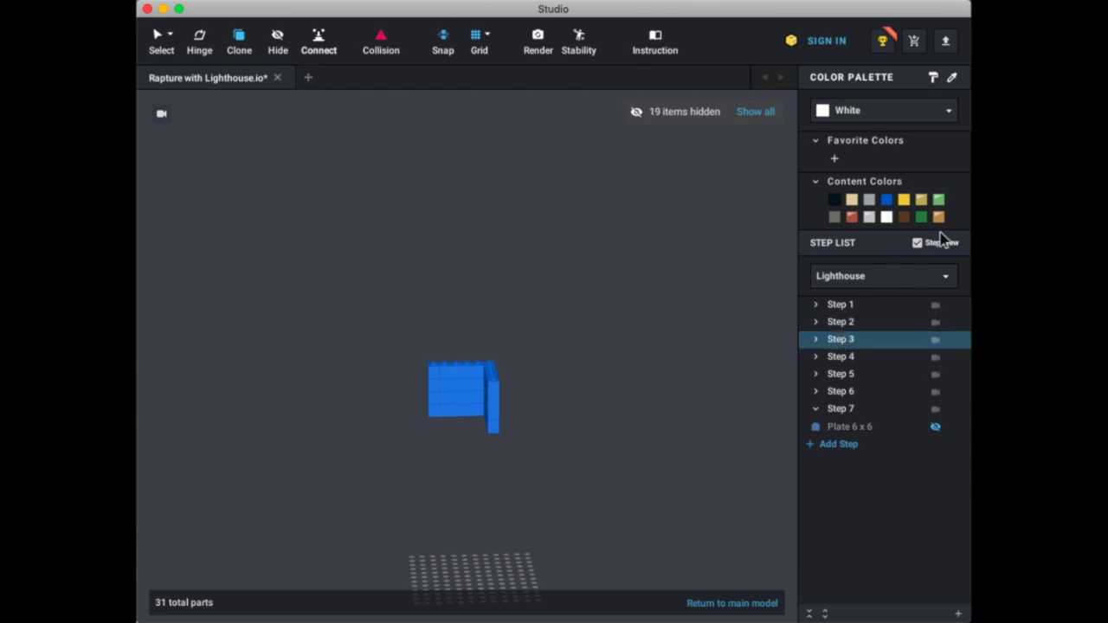
- Turn off Step view and move Step 3 ahead of Step 2 in the step list
{"action": "left_click", "coordinate": [918, 243]}
{"action": "left_click_drag", "start_coordinate": [847, 346], "coordinate": [849, 324]}
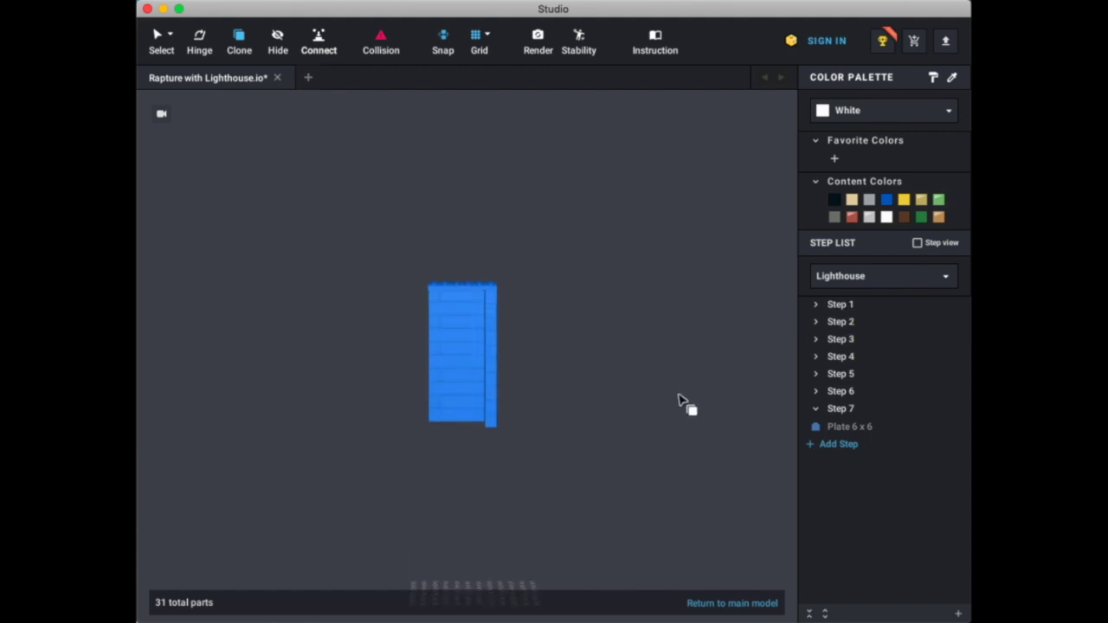
- Clone the lowest six bricks and attach the copies under the corner wall, extending it by two courses
{"action": "left_click_drag", "start_coordinate": [580, 442], "coordinate": [360, 407]}
{"action": "right_click_drag", "start_coordinate": [416, 497], "coordinate": [420, 469]}
{"action": "left_click_drag", "start_coordinate": [418, 468], "coordinate": [279, 586]}
- Move the six cloned bricks out of Step 7 into the empty Step 1, leaving only the Plate 6 x 6 behind
{"action": "left_click", "coordinate": [816, 305]}
{"action": "left_click", "coordinate": [816, 308]}
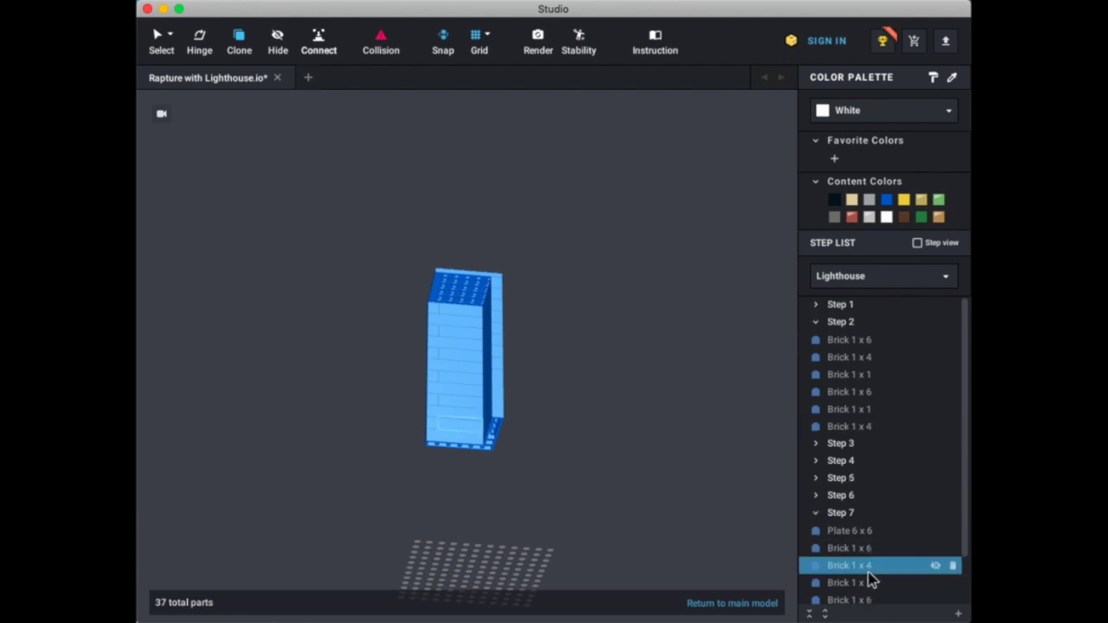
{"action": "left_click", "coordinate": [864, 552]}
{"action": "scroll", "coordinate": [866, 557], "scroll_direction": "down", "scroll_amount": 3}
{"action": "left_click", "coordinate": [860, 588], "text": "shift"}
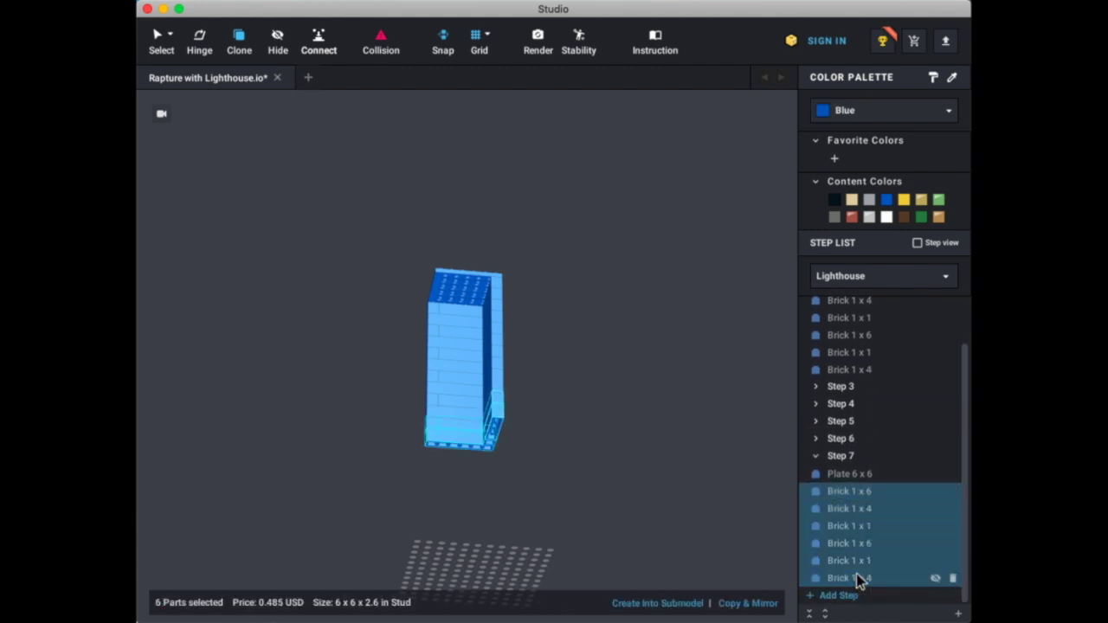
{"action": "left_click_drag", "start_coordinate": [858, 542], "coordinate": [828, 308]}
{"action": "left_click", "coordinate": [816, 324]}
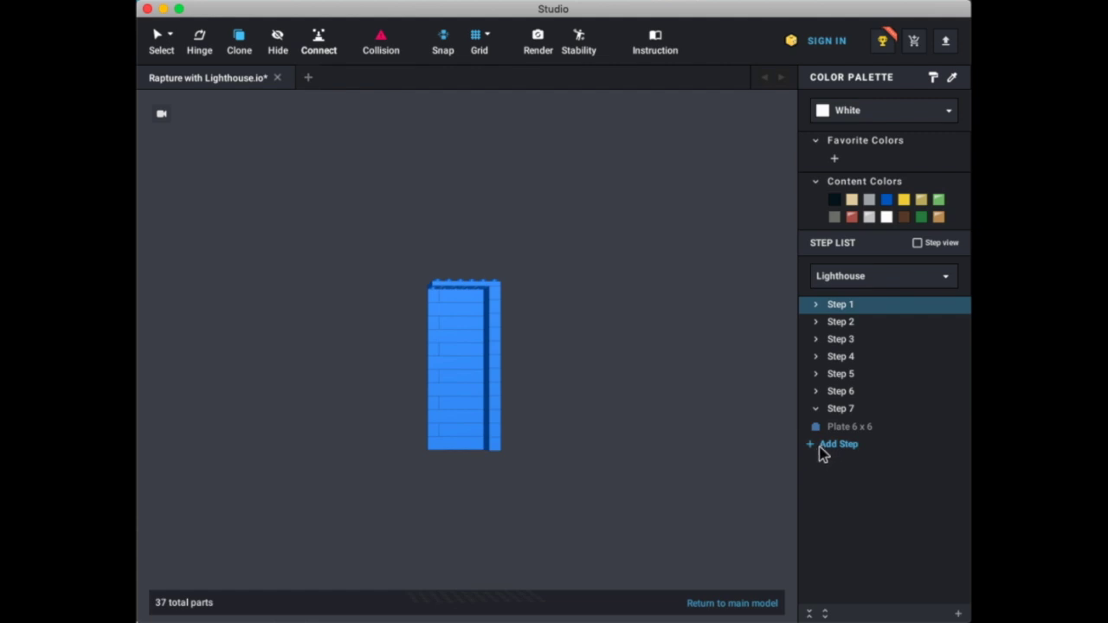
- Add an empty step after Step 1, and clone the wall's lowest six bricks onto its underside
{"action": "left_click", "coordinate": [816, 323]}
{"action": "mouse_move", "coordinate": [557, 447]}
{"action": "left_mouse_down"}
{"action": "mouse_move", "coordinate": [385, 441]}
{"action": "mouse_move", "coordinate": [382, 429]}
{"action": "left_mouse_up"}
{"action": "right_click_drag", "start_coordinate": [457, 515], "coordinate": [460, 487]}
{"action": "left_click_drag", "start_coordinate": [460, 487], "coordinate": [468, 457]}
{"action": "left_click", "coordinate": [470, 457]}
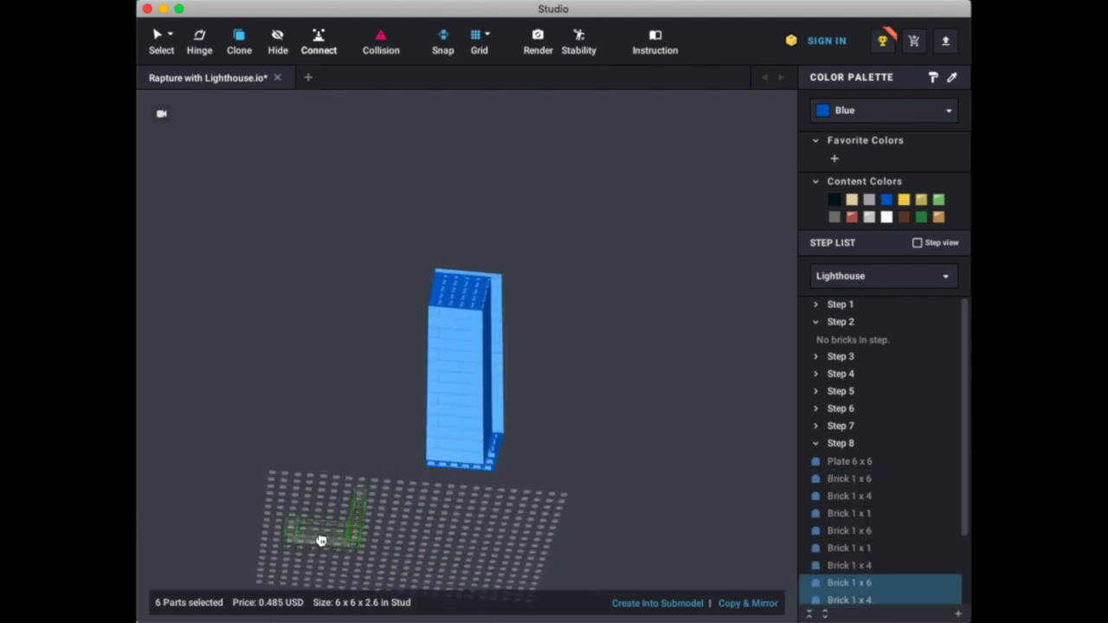
{"action": "key", "text": "Escape"}
- Move the six cloned bricks from Step 8 into the empty Step 2 and place that step ahead of Step 1
{"action": "left_click", "coordinate": [833, 482]}
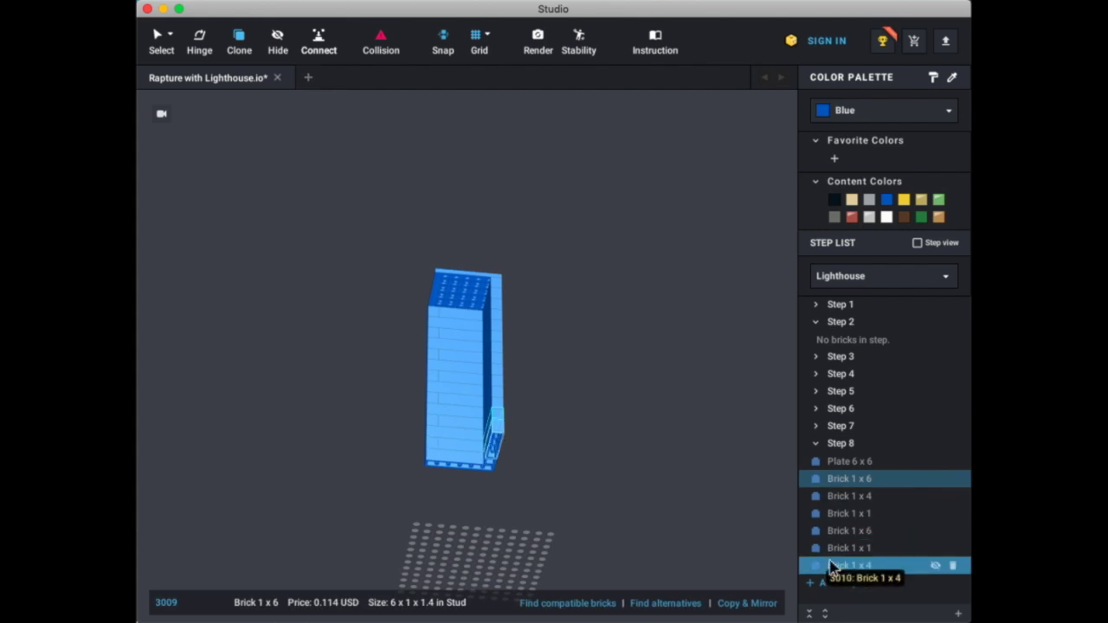
{"action": "left_click", "coordinate": [836, 567], "text": "shift"}
{"action": "left_click_drag", "start_coordinate": [835, 567], "coordinate": [826, 353]}
{"action": "right_click_drag", "start_coordinate": [705, 497], "coordinate": [706, 530]}
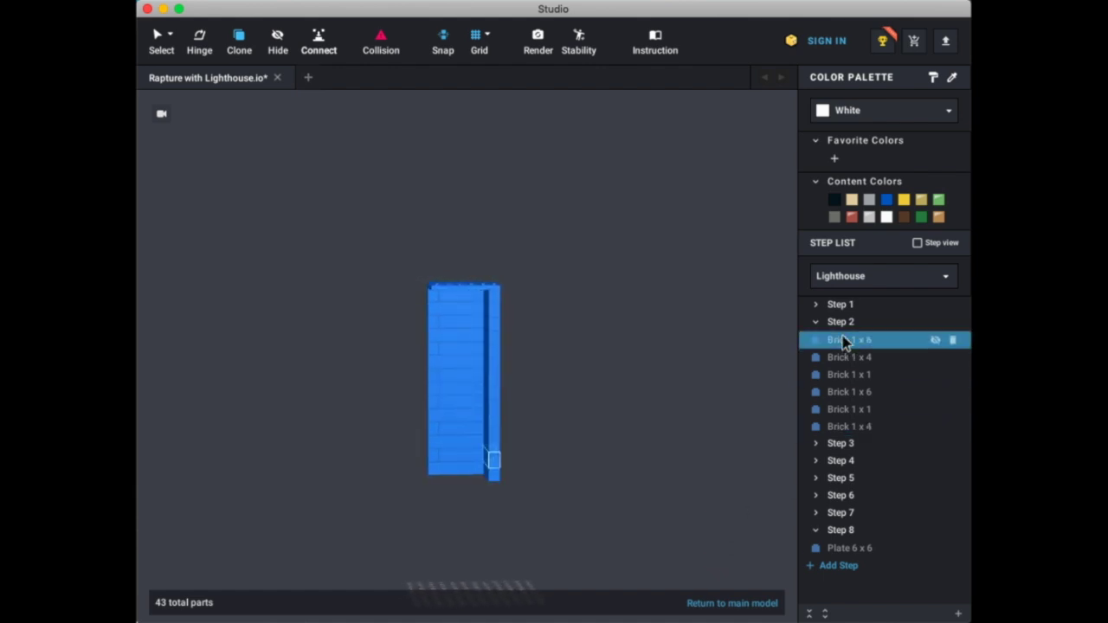
{"action": "left_click", "coordinate": [841, 305]}
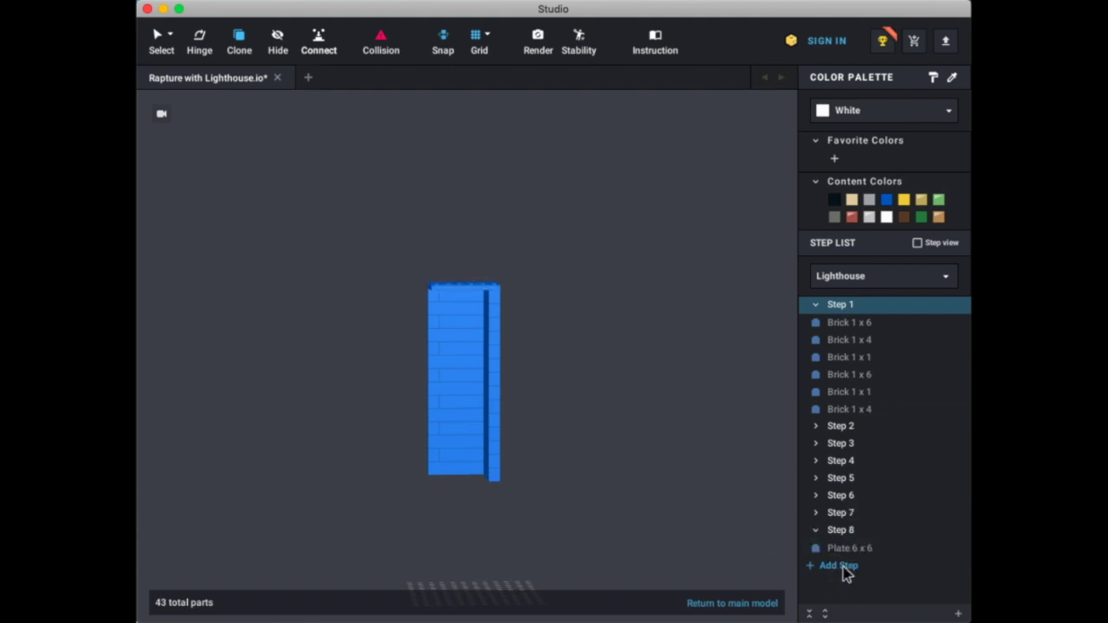
- Add another step and clone the lowest six bricks directly beneath the wall for two more courses
{"action": "left_click_drag", "start_coordinate": [553, 484], "coordinate": [395, 457]}
{"action": "right_click_drag", "start_coordinate": [458, 518], "coordinate": [462, 507]}
{"action": "mouse_move", "coordinate": [462, 507]}
{"action": "left_mouse_down"}
{"action": "mouse_move", "coordinate": [472, 495]}
{"action": "mouse_move", "coordinate": [460, 500]}
{"action": "left_mouse_up"}
{"action": "left_click", "coordinate": [458, 502]}
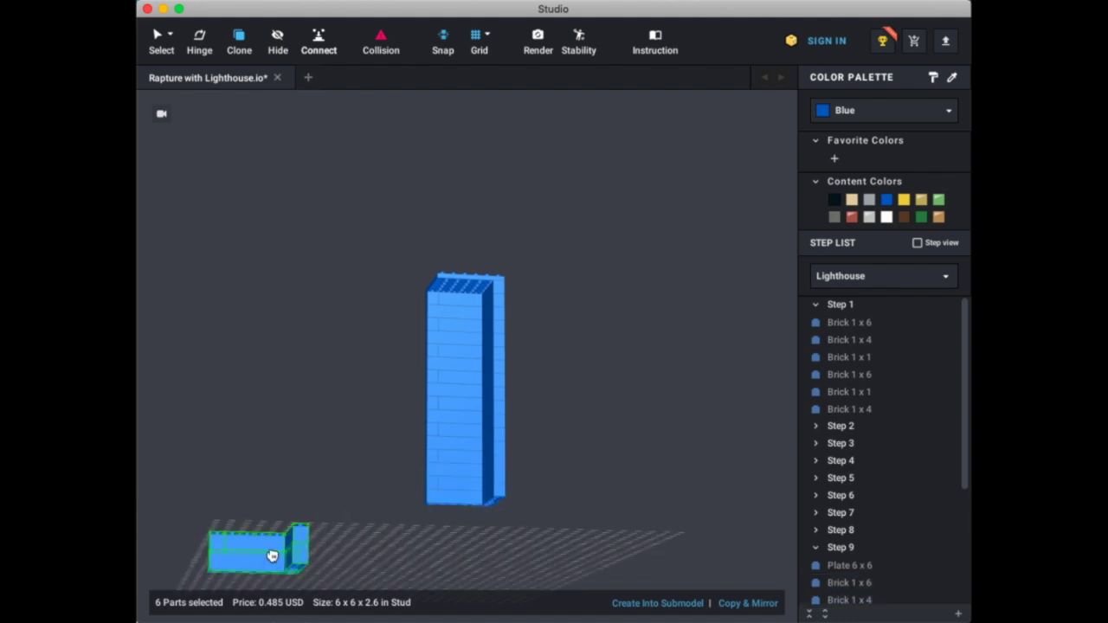
{"action": "key", "text": "Escape"}
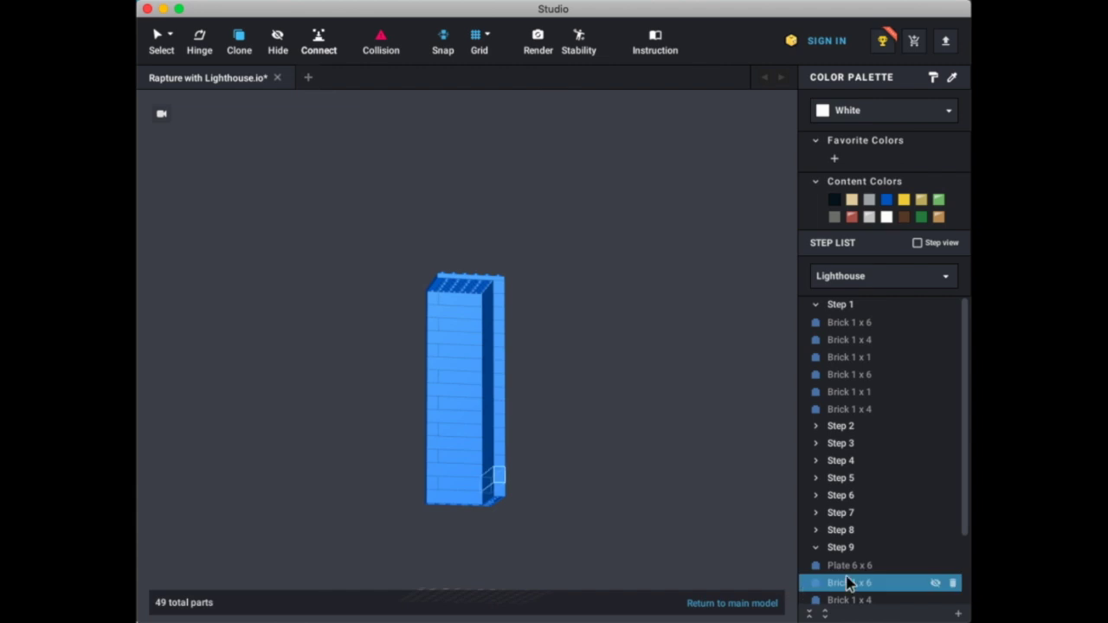
- Move the six cloned bricks from Step 9 into the empty Step 2, then collapse Steps 1 and 2
{"action": "left_click", "coordinate": [815, 426]}
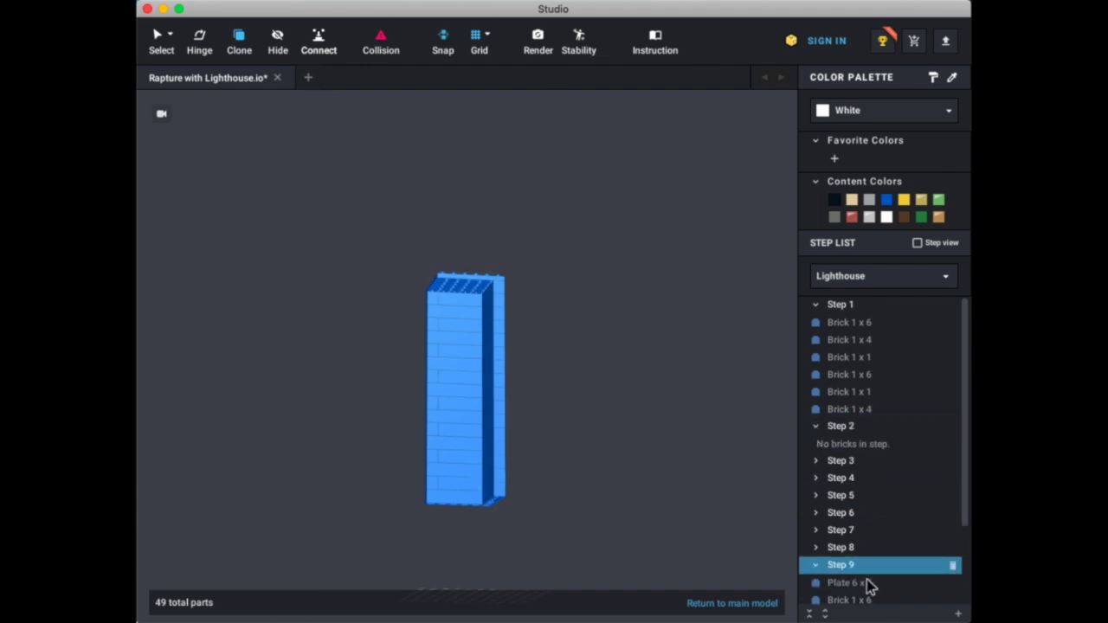
{"action": "left_click", "coordinate": [858, 601]}
{"action": "scroll", "coordinate": [857, 598], "scroll_direction": "down", "scroll_amount": 3}
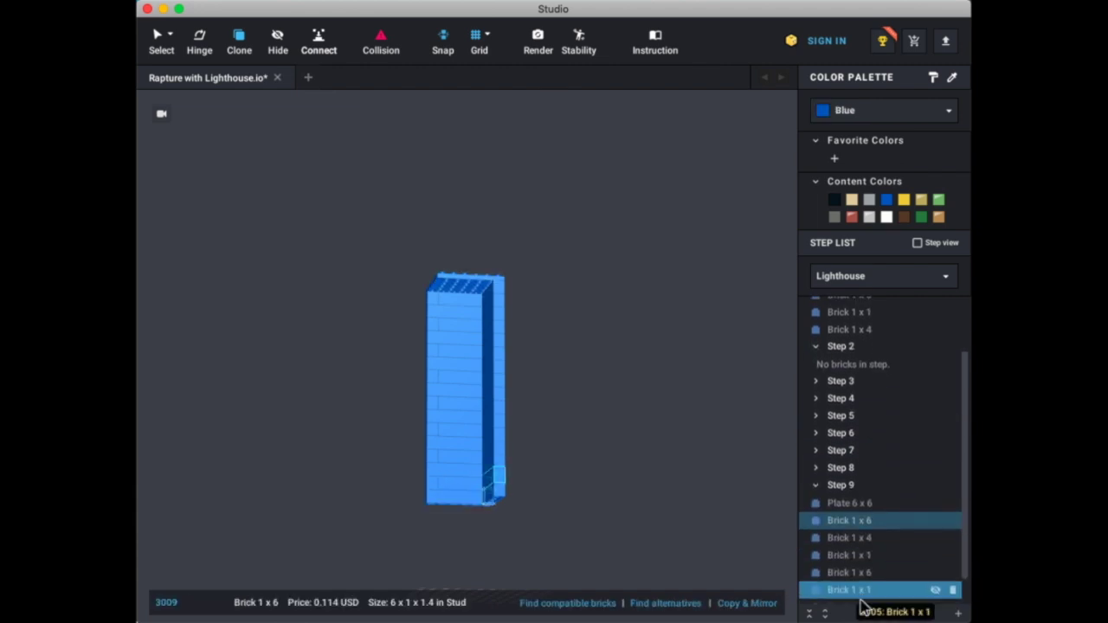
{"action": "left_click", "coordinate": [848, 578], "text": "shift"}
{"action": "left_click_drag", "start_coordinate": [849, 336], "coordinate": [849, 358]}
{"action": "left_click", "coordinate": [814, 347]}
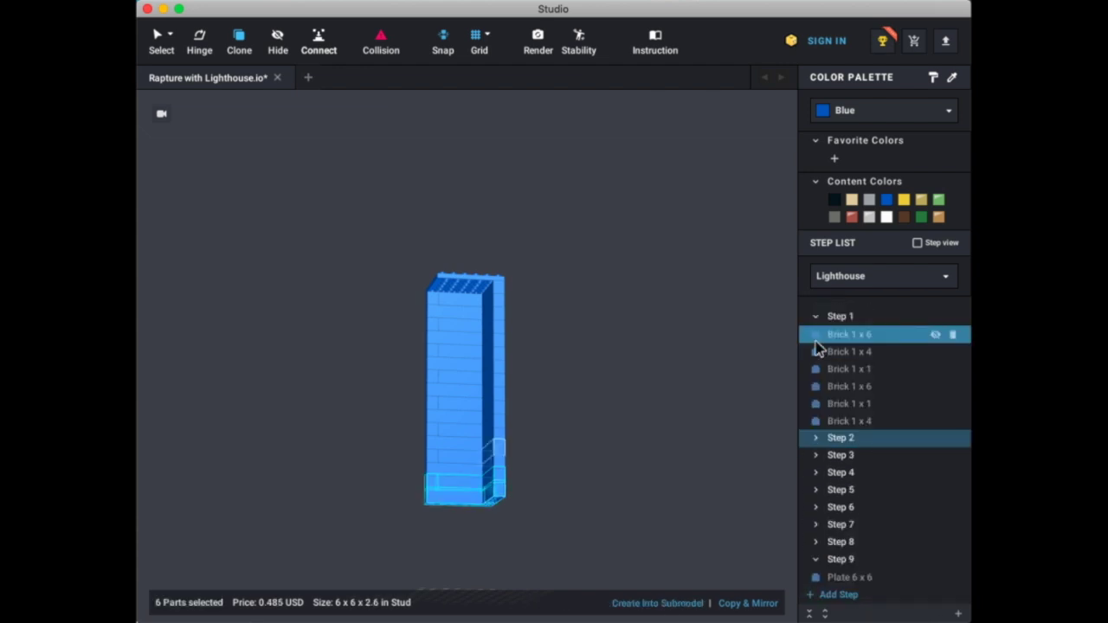
{"action": "left_click", "coordinate": [814, 316]}
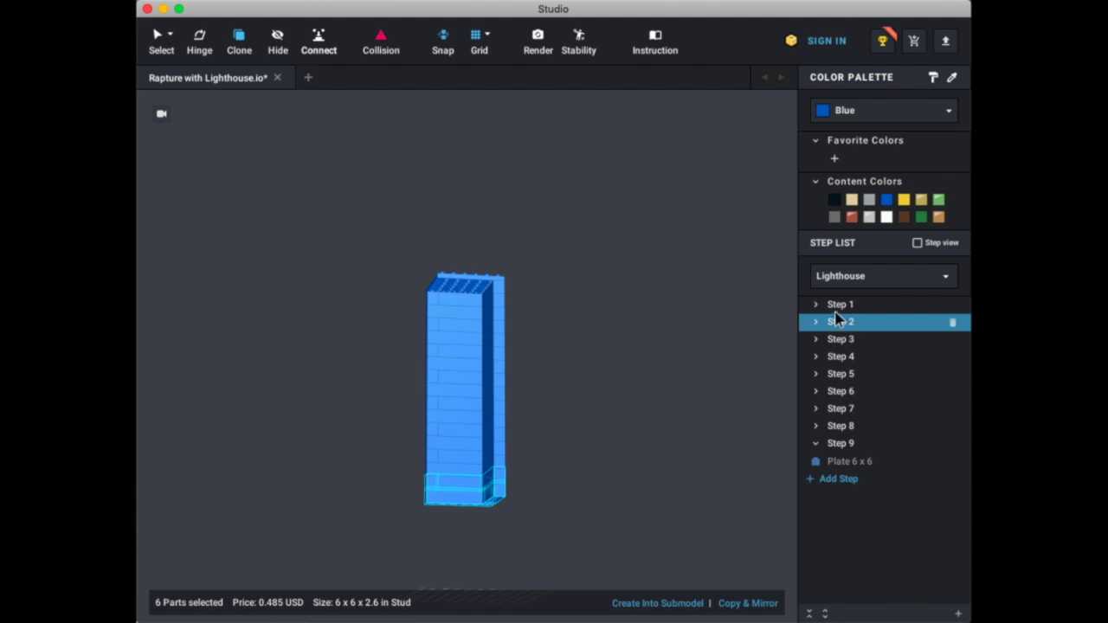
- Place the filled Step 2 ahead of Step 1, and add an empty step at the very start of the step list
{"action": "left_click", "coordinate": [840, 305]}
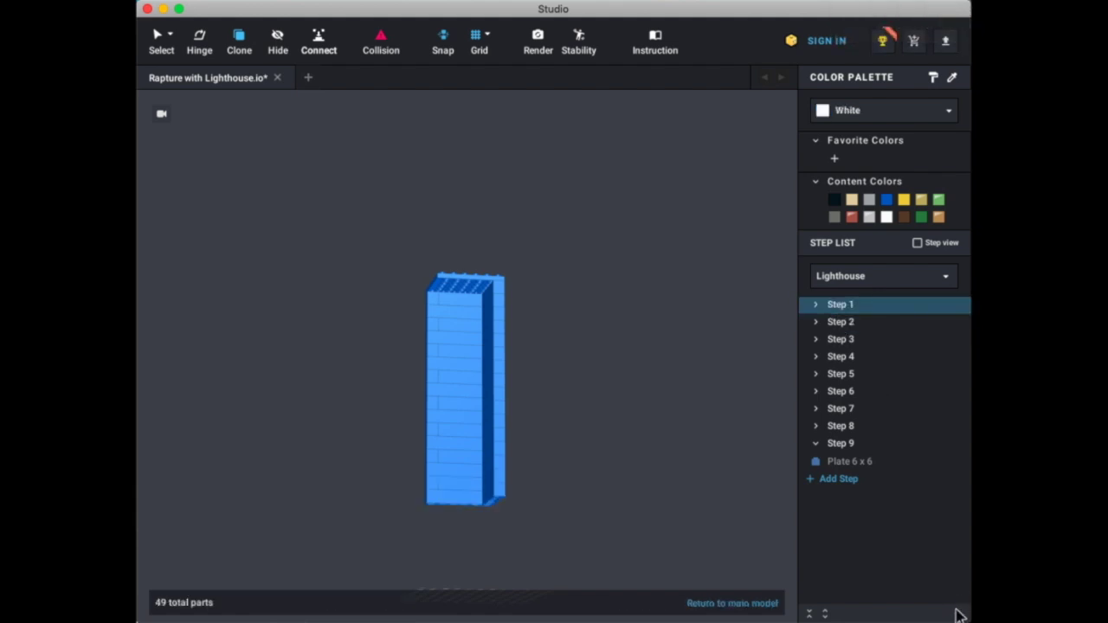
{"action": "left_click", "coordinate": [958, 615]}
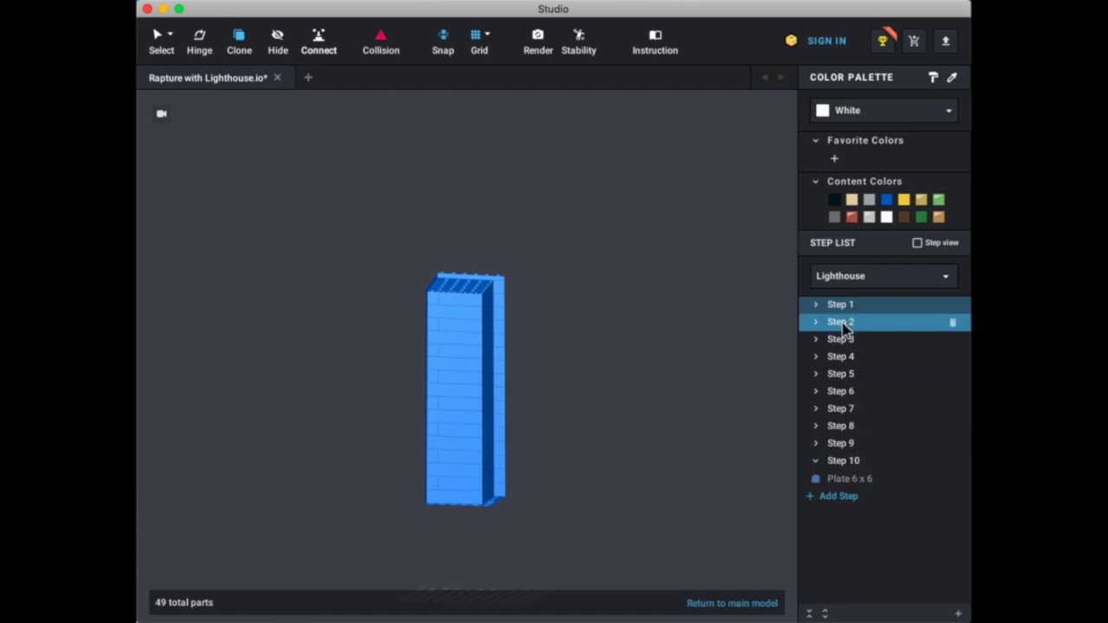
{"action": "left_click_drag", "start_coordinate": [842, 323], "coordinate": [841, 305]}
- Clone the lowest six bricks again and attach them under the wall, adding two courses
{"action": "mouse_move", "coordinate": [462, 532]}
{"action": "right_mouse_down"}
{"action": "mouse_move", "coordinate": [446, 536]}
{"action": "mouse_move", "coordinate": [456, 540]}
{"action": "right_mouse_up"}
{"action": "mouse_move", "coordinate": [577, 489]}
{"action": "left_mouse_down"}
{"action": "mouse_move", "coordinate": [433, 488]}
{"action": "mouse_move", "coordinate": [389, 508]}
{"action": "left_mouse_up"}
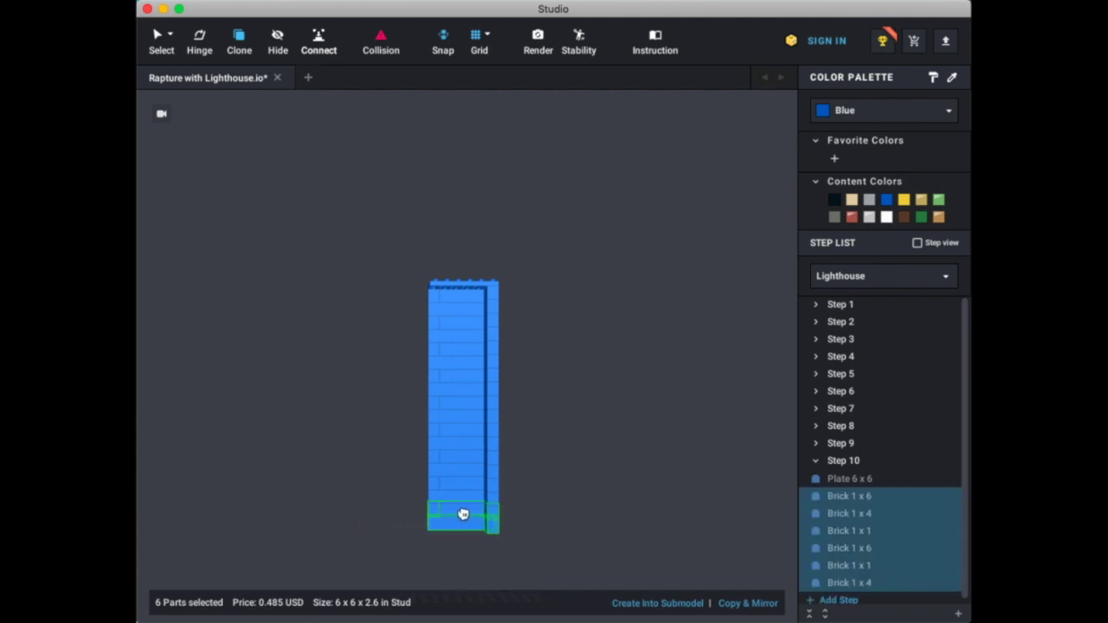
{"action": "right_click_drag", "start_coordinate": [460, 508], "coordinate": [461, 486]}
{"action": "left_click_drag", "start_coordinate": [488, 508], "coordinate": [477, 508]}
{"action": "left_click", "coordinate": [479, 504]}
{"action": "key", "text": "Escape"}
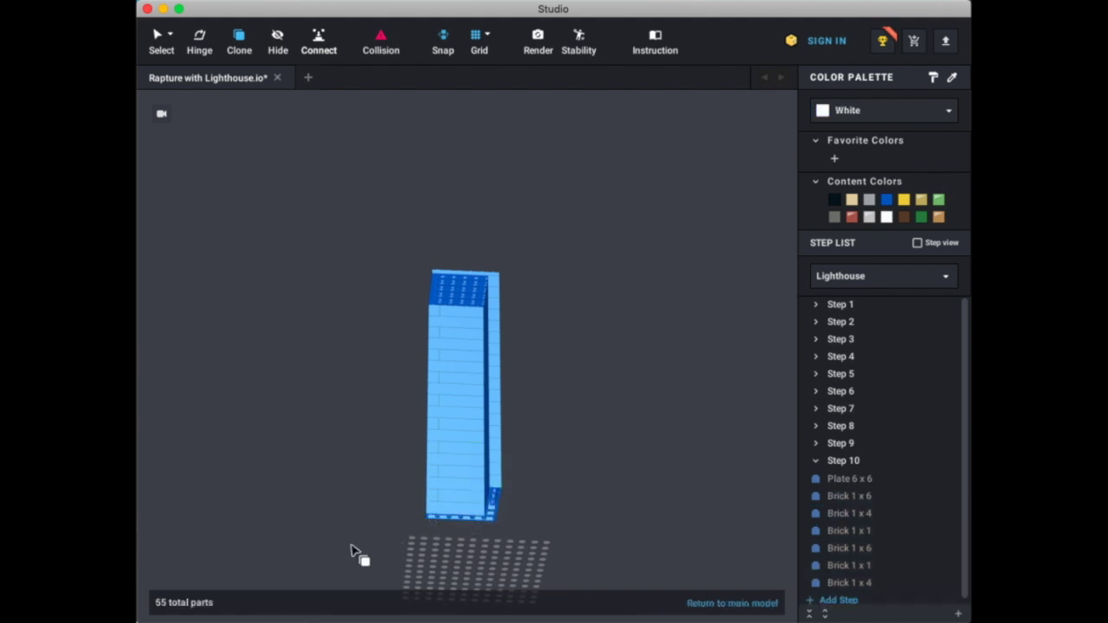
- Move the six cloned bricks from Step 10 into the empty Step 1 and collapse it
{"action": "left_click", "coordinate": [817, 322]}
{"action": "left_click", "coordinate": [815, 317]}
{"action": "left_click", "coordinate": [815, 305]}
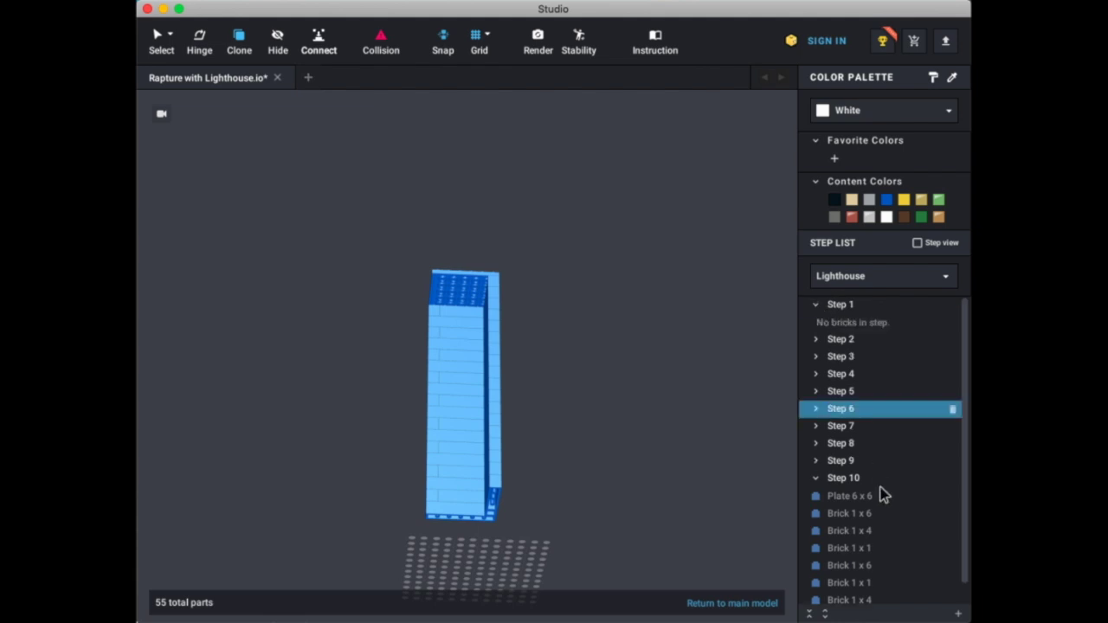
{"action": "left_click", "coordinate": [860, 513]}
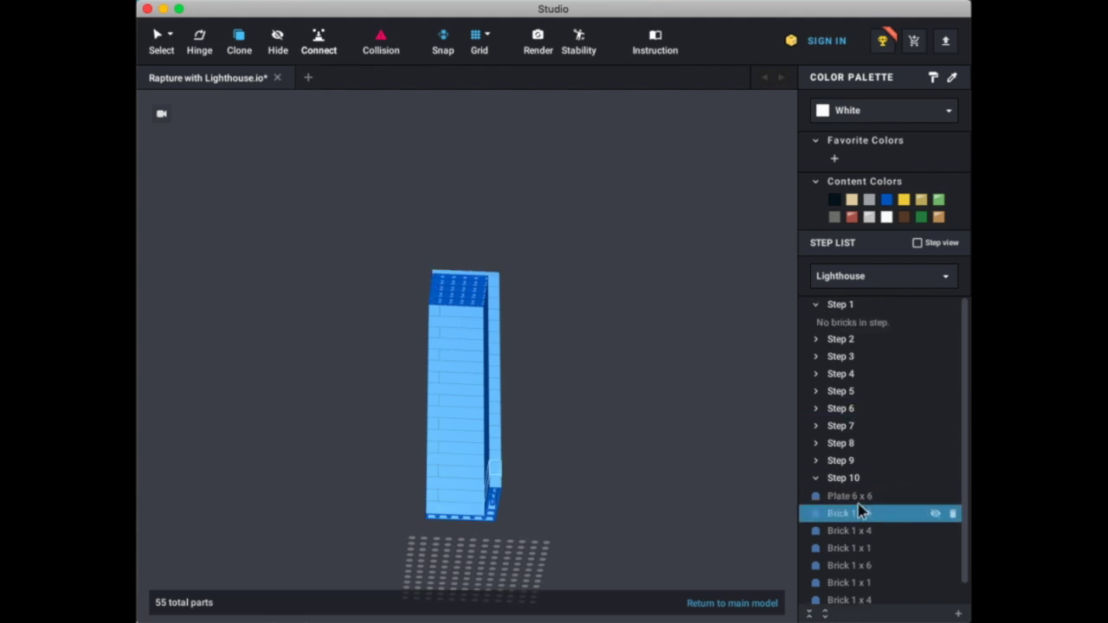
{"action": "left_click", "coordinate": [852, 600], "text": "shift"}
{"action": "left_click_drag", "start_coordinate": [879, 400], "coordinate": [855, 333]}
{"action": "left_click", "coordinate": [816, 305]}
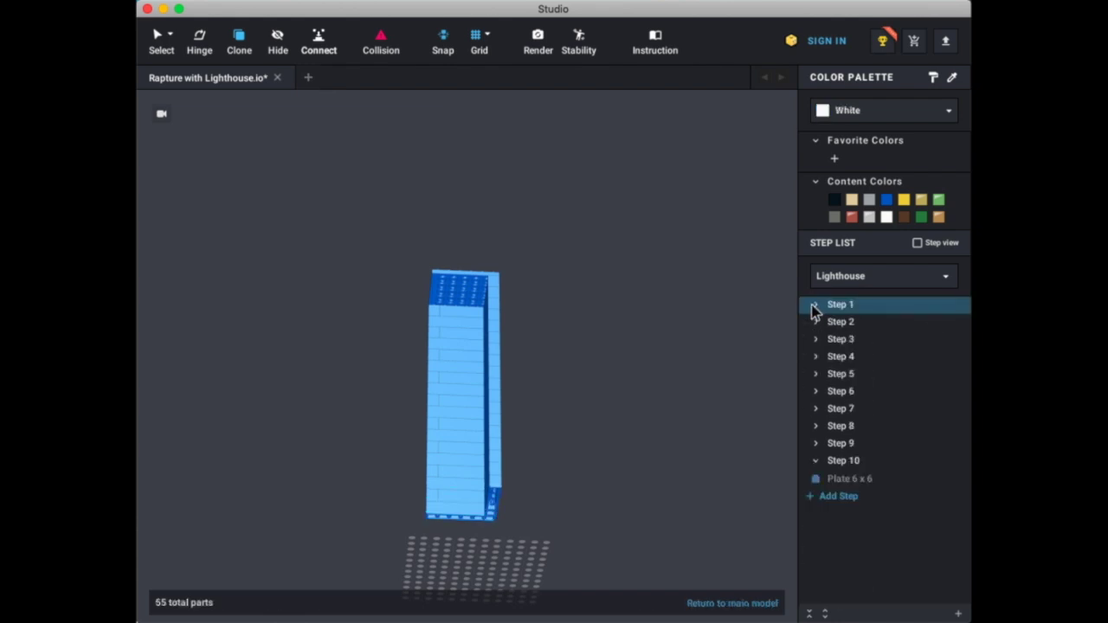
- Add an empty step after Step 1, and extend the wall downward two courses by cloning its lowest six bricks
{"action": "left_click", "coordinate": [624, 520]}
{"action": "right_click_drag", "start_coordinate": [625, 521], "coordinate": [621, 450]}
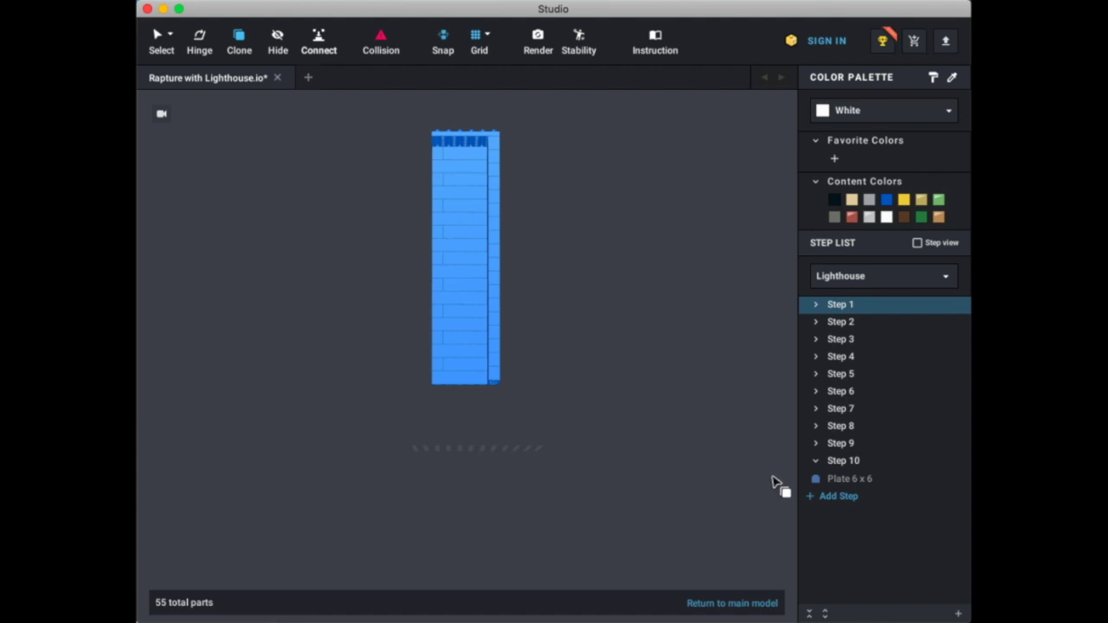
{"action": "left_click", "coordinate": [831, 500]}
{"action": "mouse_move", "coordinate": [525, 400]}
{"action": "left_mouse_down"}
{"action": "mouse_move", "coordinate": [530, 409]}
{"action": "mouse_move", "coordinate": [379, 381]}
{"action": "mouse_move", "coordinate": [379, 368]}
{"action": "left_mouse_up"}
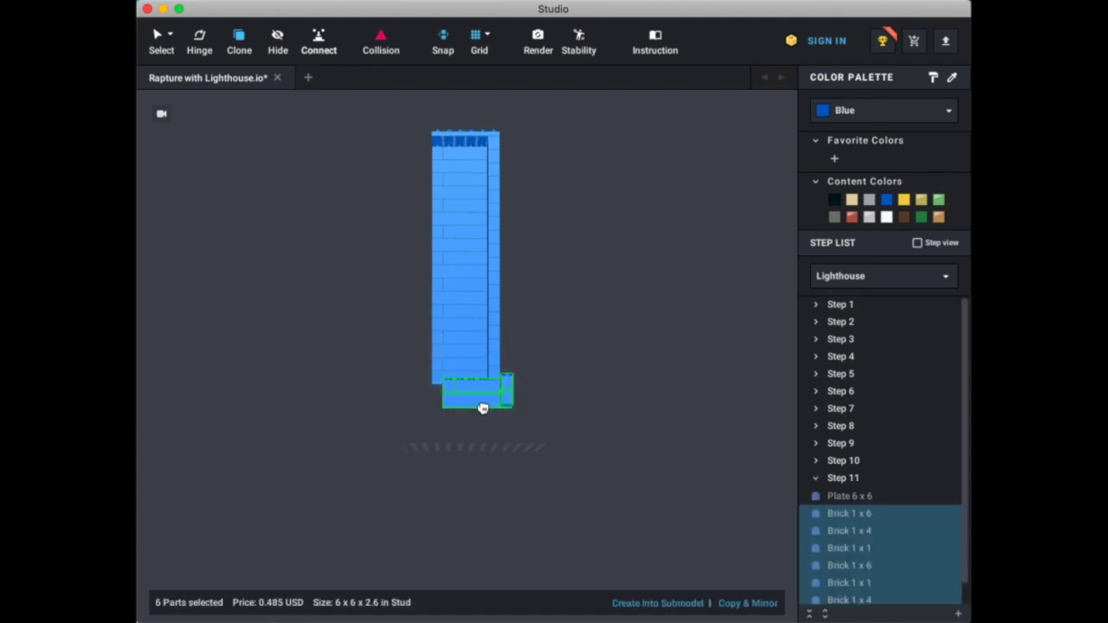
{"action": "right_click_drag", "start_coordinate": [482, 407], "coordinate": [483, 387]}
{"action": "left_click_drag", "start_coordinate": [476, 403], "coordinate": [317, 506]}
- Move the six cloned bricks from Step 11 into the empty Step 2 and collapse it
{"action": "left_click", "coordinate": [814, 305]}
{"action": "left_click", "coordinate": [817, 323]}
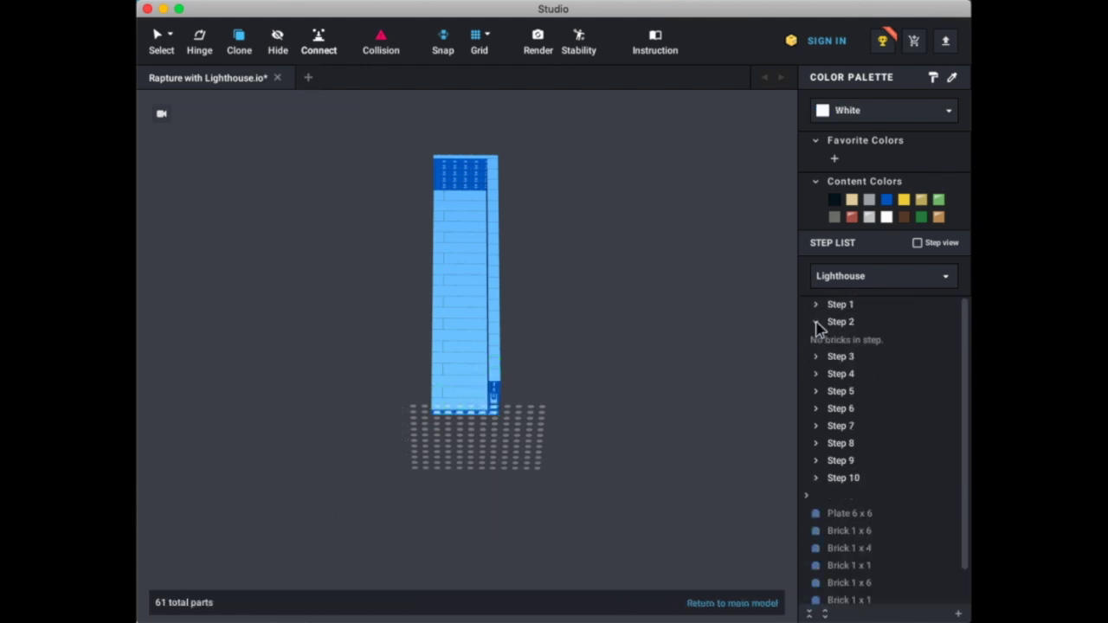
{"action": "left_click", "coordinate": [881, 532]}
{"action": "scroll", "coordinate": [881, 559], "scroll_direction": "down", "scroll_amount": 2}
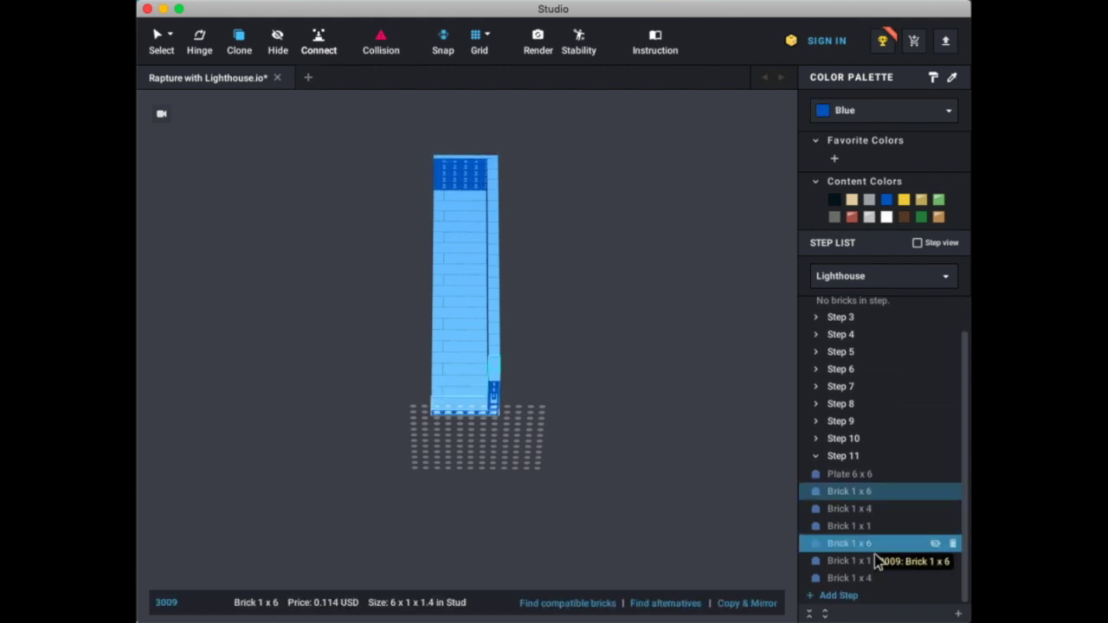
{"action": "left_click", "coordinate": [866, 588], "text": "shift"}
{"action": "left_click_drag", "start_coordinate": [863, 583], "coordinate": [851, 349]}
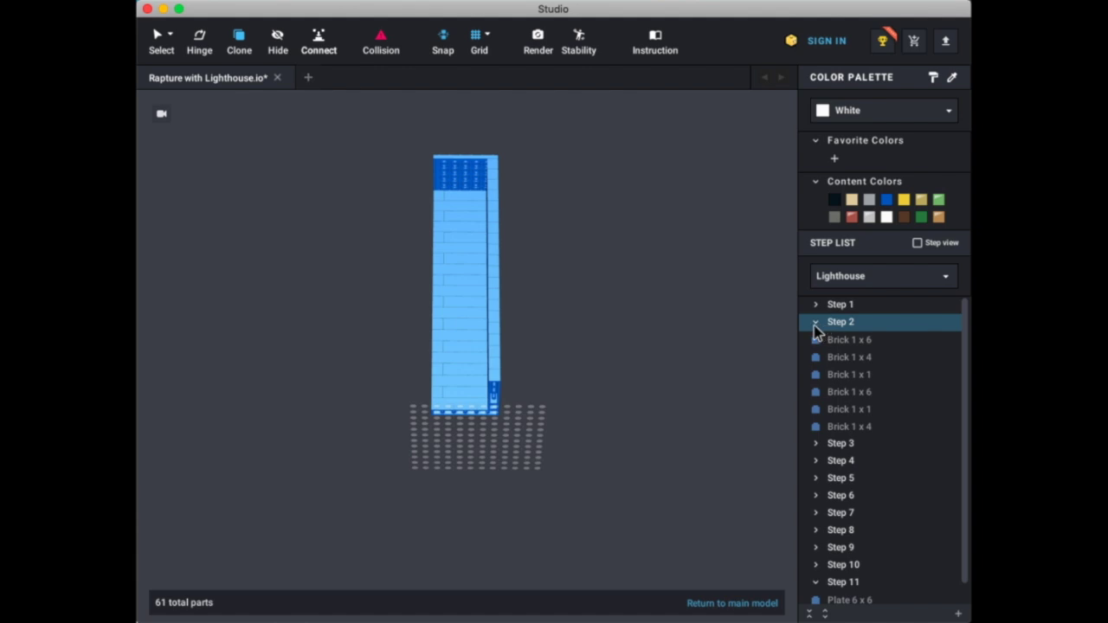
{"action": "left_click", "coordinate": [815, 325]}
- Add an empty step after Step 2, and place the filled Step 2 ahead of Step 1
{"action": "right_click_drag", "start_coordinate": [629, 480], "coordinate": [633, 508]}
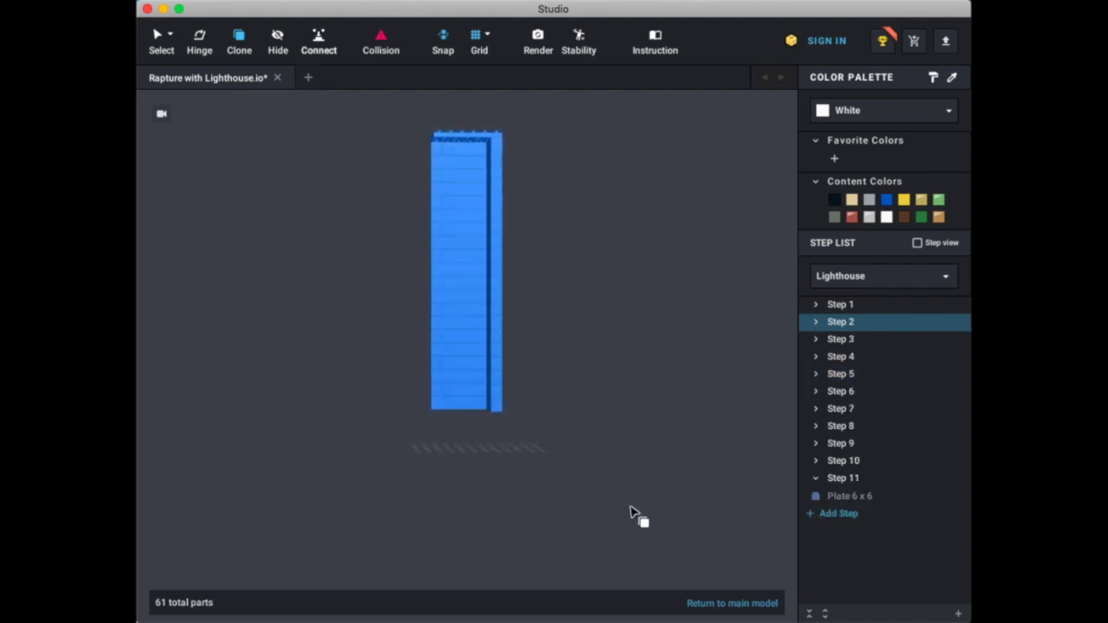
{"action": "left_click", "coordinate": [843, 517]}
{"action": "left_click", "coordinate": [815, 339]}
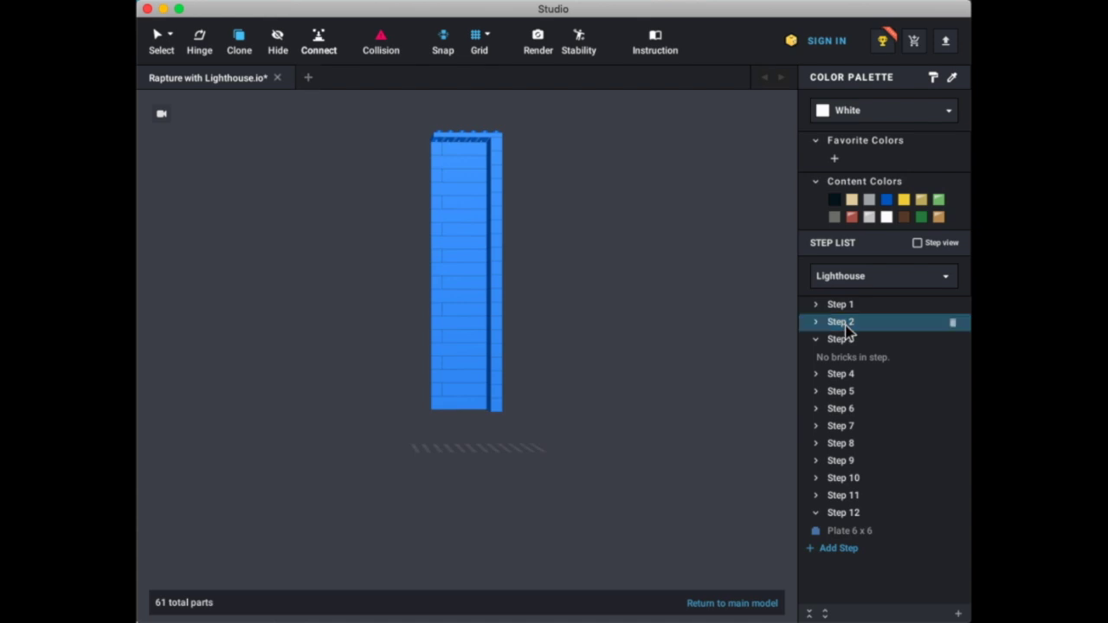
{"action": "left_click_drag", "start_coordinate": [830, 309], "coordinate": [831, 307]}
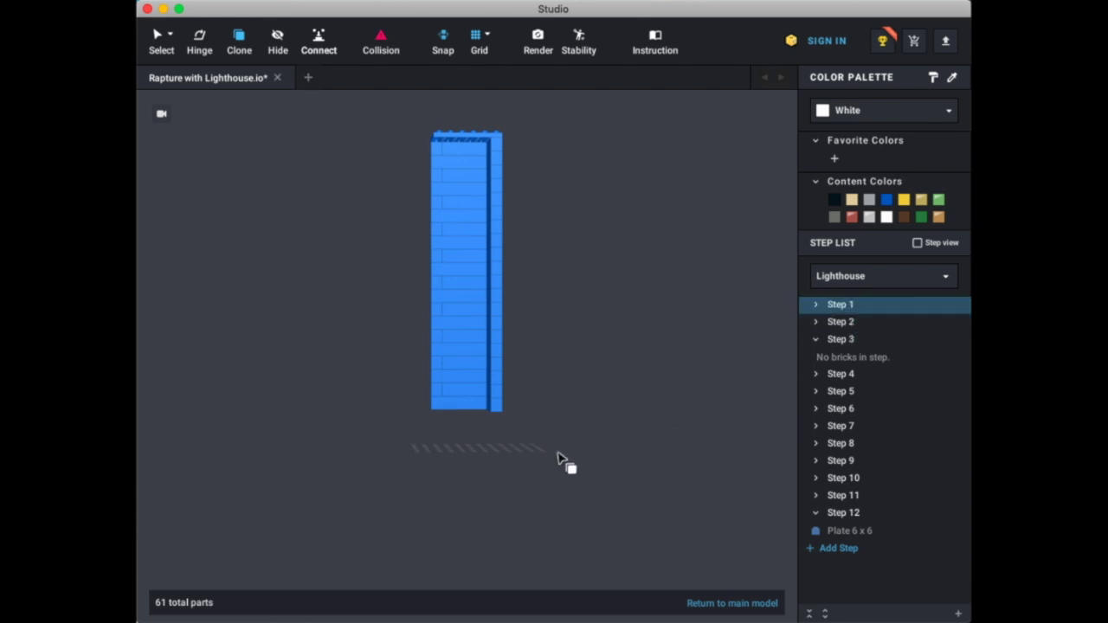
- Clone the lowest six bricks once more and attach them beneath the wall as two further courses
{"action": "left_click_drag", "start_coordinate": [459, 417], "coordinate": [397, 397]}
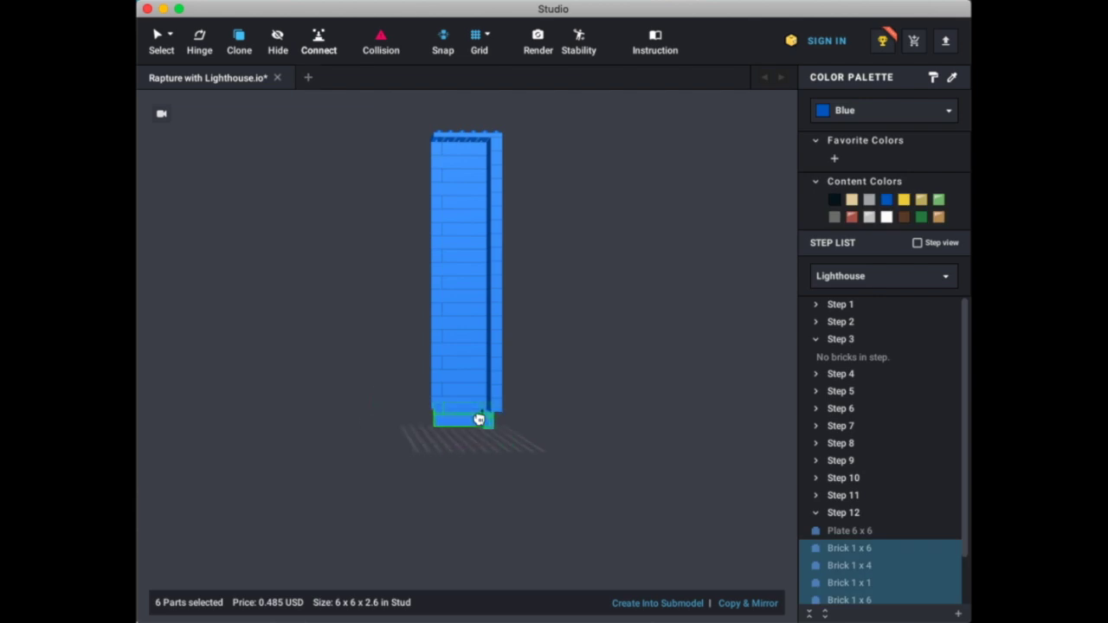
{"action": "right_click_drag", "start_coordinate": [479, 419], "coordinate": [480, 386]}
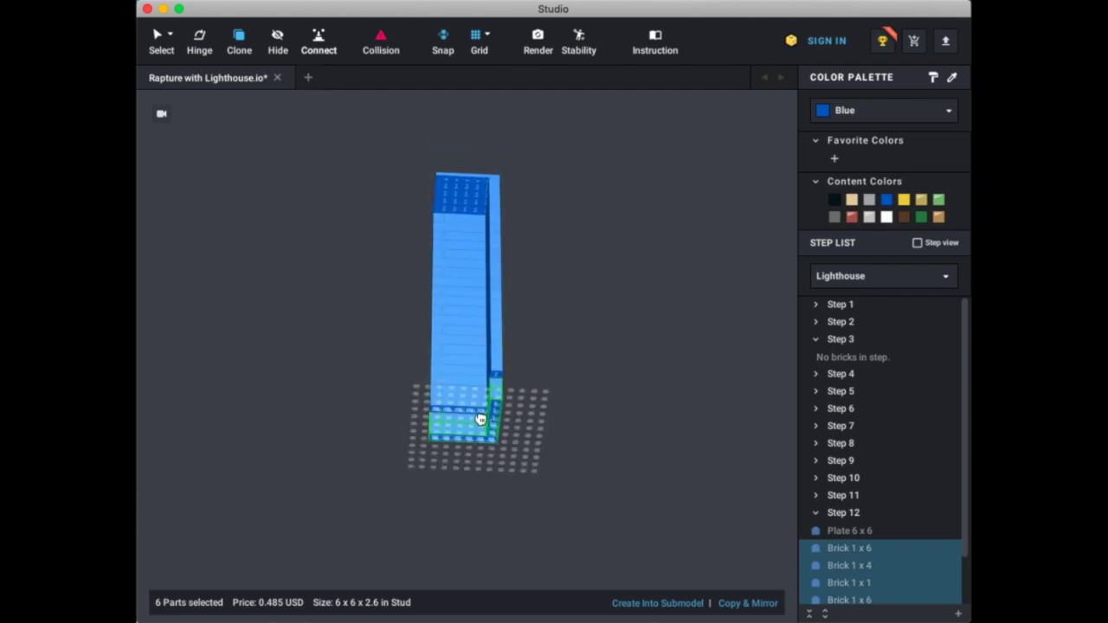
{"action": "left_click_drag", "start_coordinate": [483, 414], "coordinate": [336, 494]}
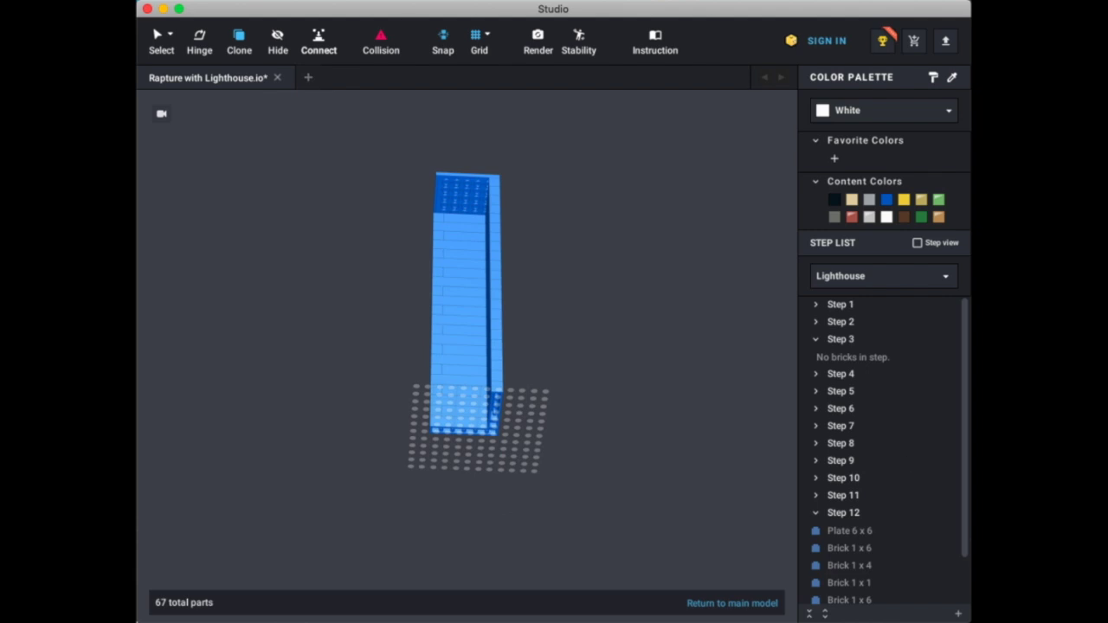
- Move the six cloned bricks from Step 12 into the empty Step 3 and place that step first in the list
{"action": "left_click", "coordinate": [892, 548]}
{"action": "scroll", "coordinate": [886, 592], "scroll_direction": "down", "scroll_amount": 2}
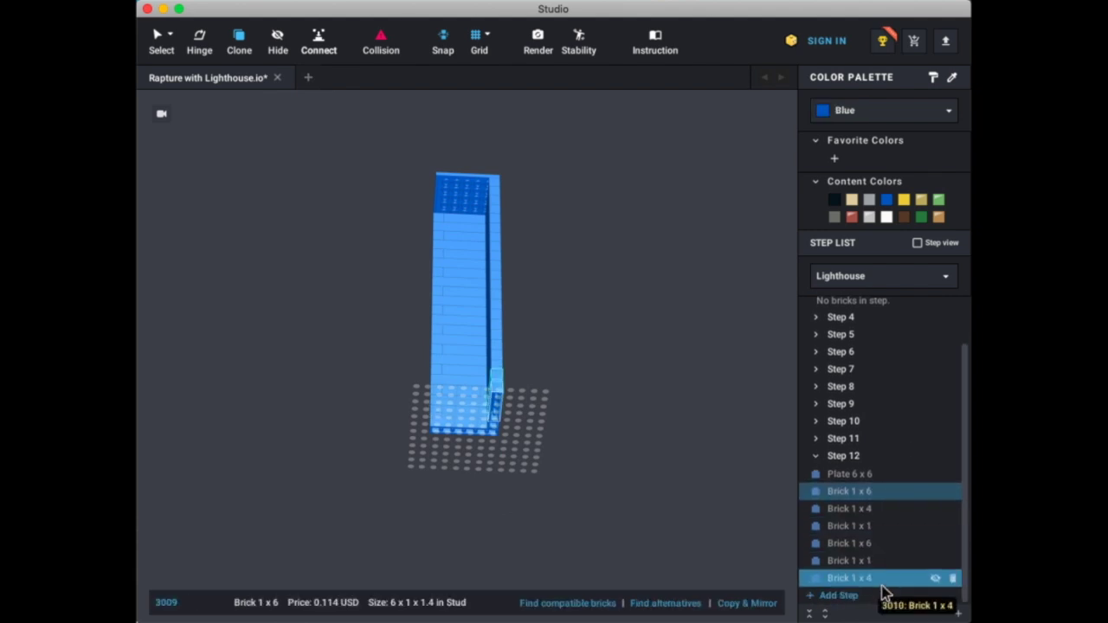
{"action": "left_click", "coordinate": [882, 583], "text": "shift"}
{"action": "scroll", "coordinate": [846, 304], "scroll_direction": "up", "scroll_amount": 1}
{"action": "left_click_drag", "start_coordinate": [847, 305], "coordinate": [848, 350]}
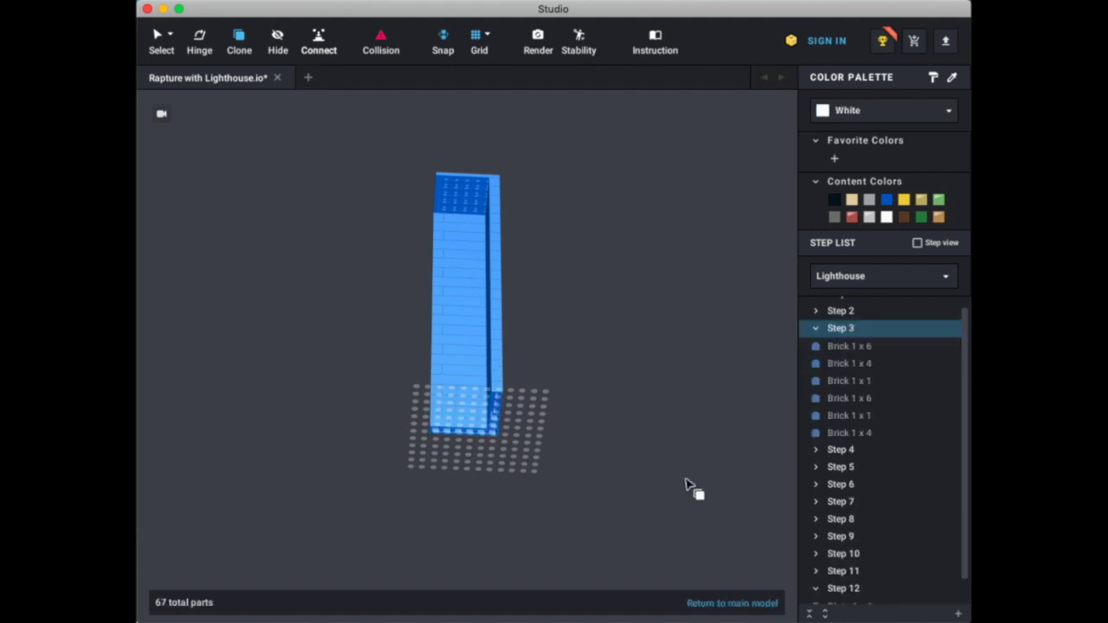
{"action": "mouse_move", "coordinate": [829, 330]}
{"action": "left_mouse_down"}
{"action": "mouse_move", "coordinate": [837, 300]}
{"action": "mouse_move", "coordinate": [833, 312]}
{"action": "left_mouse_up"}
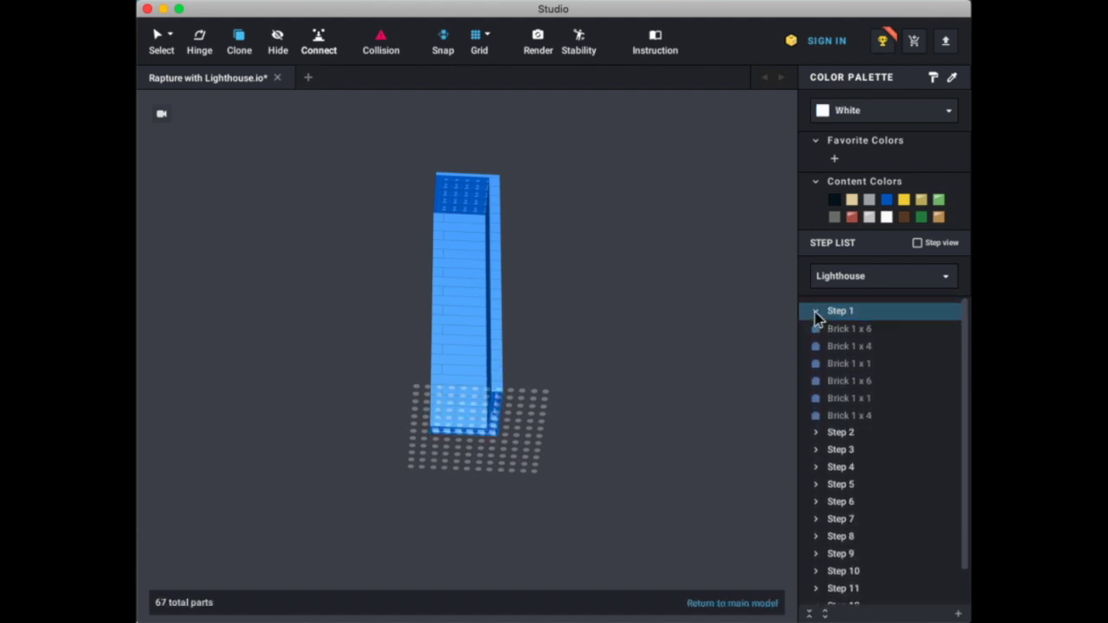
- Examine the Lighthouse's building order from Step 1 to Step 5 in step view, and restore the full view
{"action": "left_click", "coordinate": [816, 311]}
{"action": "left_click", "coordinate": [918, 243]}
{"action": "left_click", "coordinate": [865, 322]}
{"action": "left_click", "coordinate": [864, 341]}
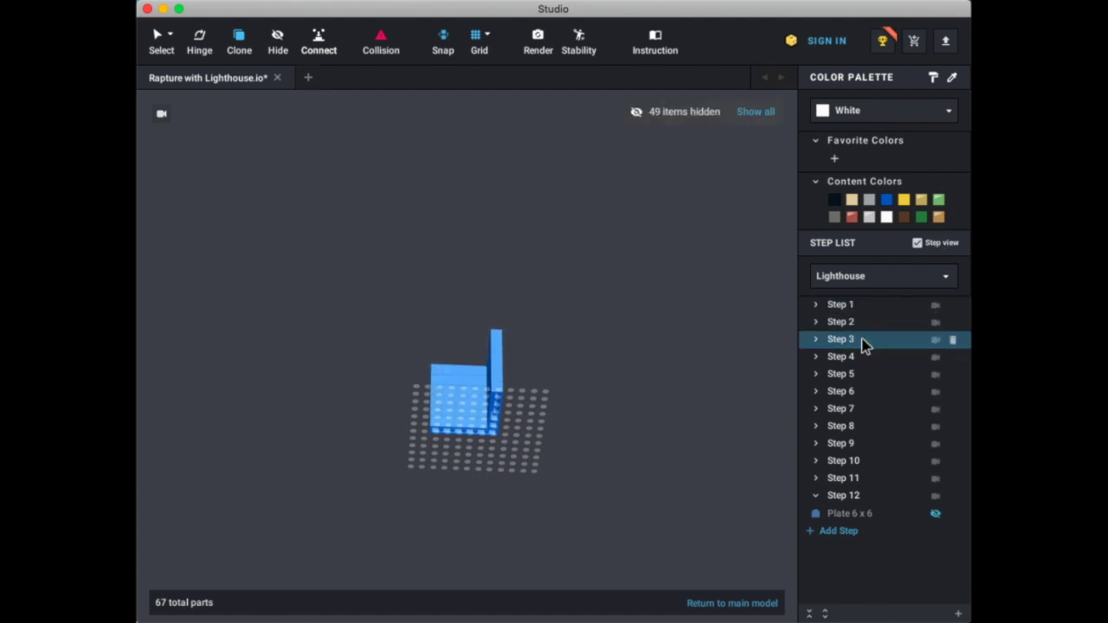
{"action": "left_click", "coordinate": [863, 357]}
{"action": "left_click", "coordinate": [864, 375]}
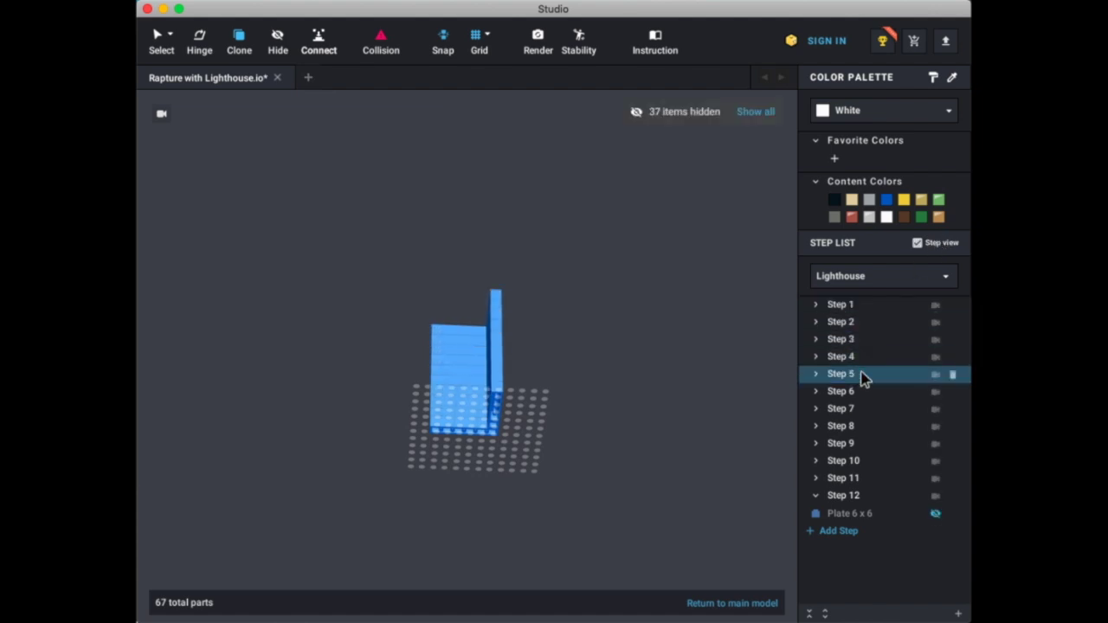
{"action": "left_click", "coordinate": [917, 243]}
{"action": "left_click", "coordinate": [857, 309]}
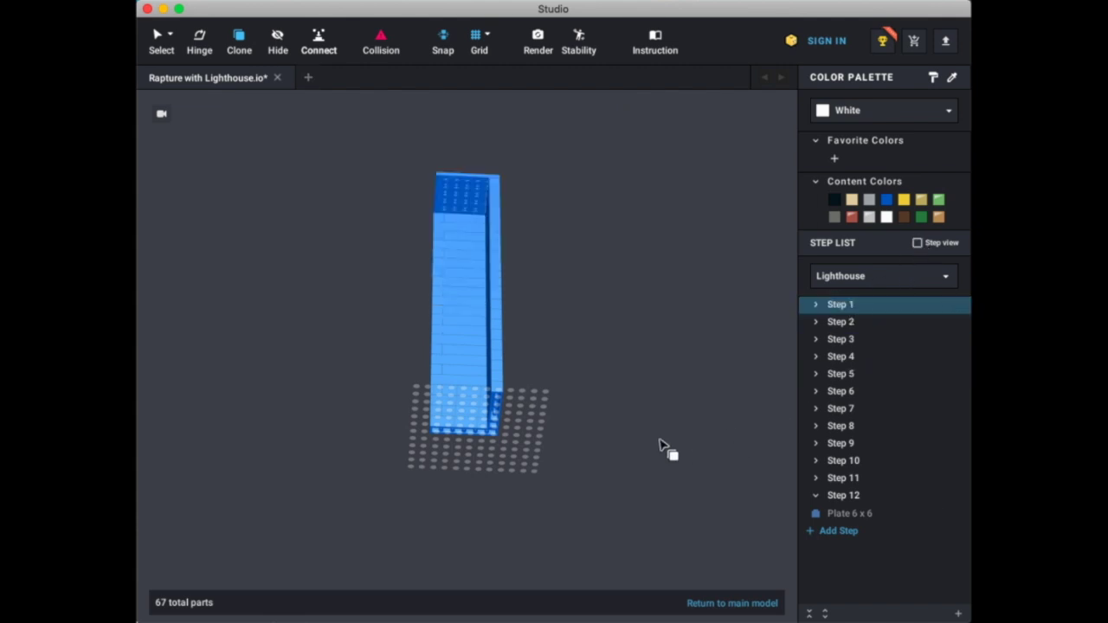
- Examine the Lighthouse among the other buildings in the Main Model, and reopen the Lighthouse submodel
{"action": "left_click", "coordinate": [827, 283]}
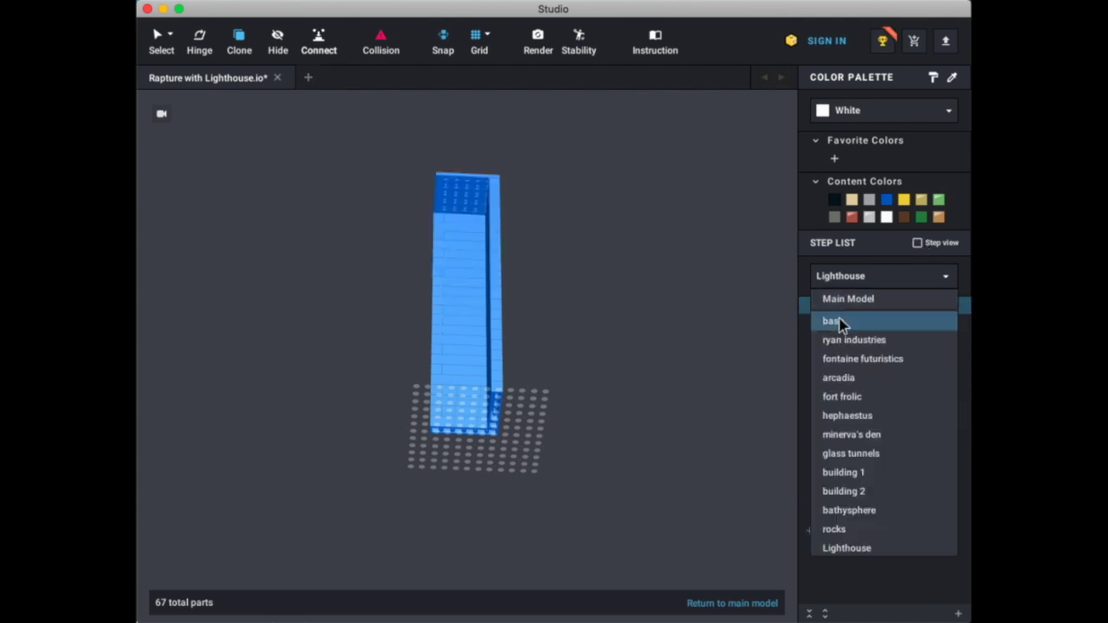
{"action": "left_click", "coordinate": [844, 299]}
{"action": "right_click_drag", "start_coordinate": [609, 383], "coordinate": [580, 360]}
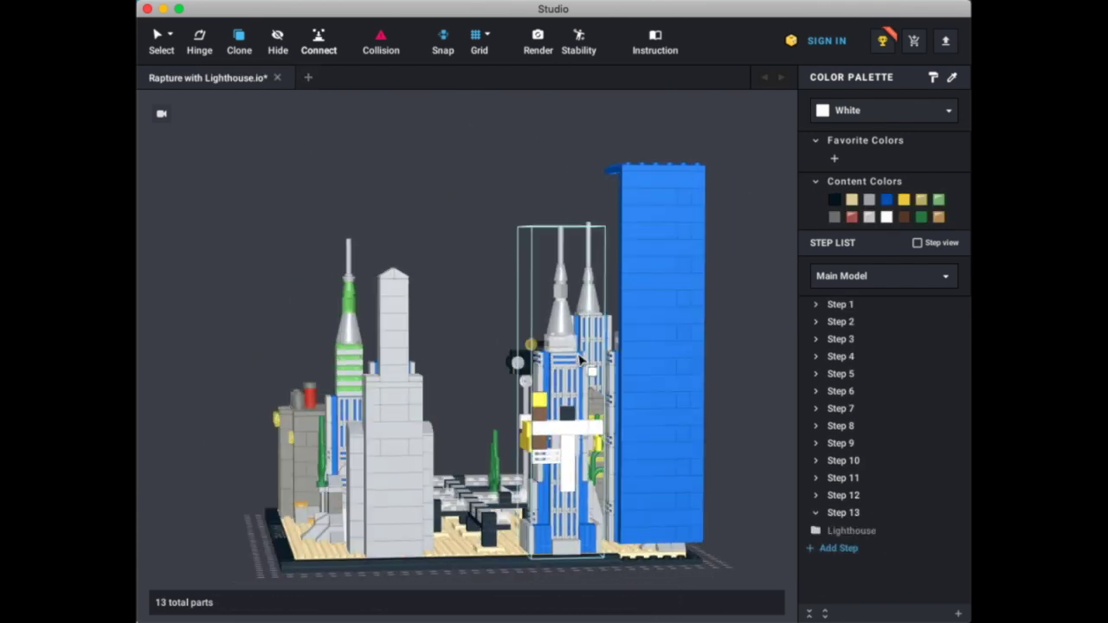
{"action": "left_click", "coordinate": [863, 281]}
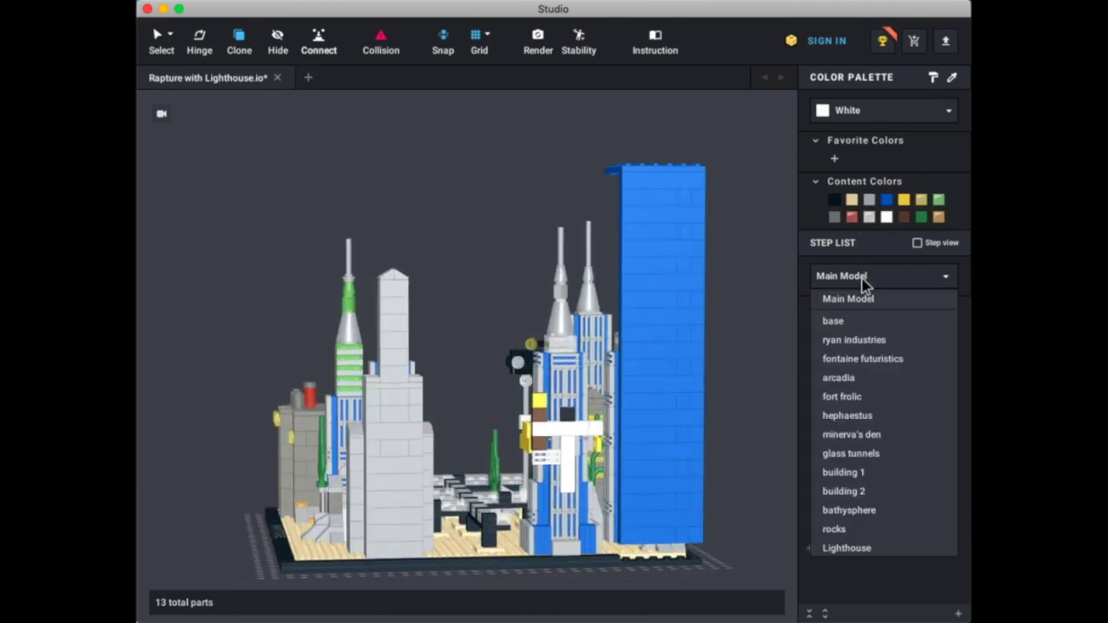
{"action": "left_click", "coordinate": [865, 548]}
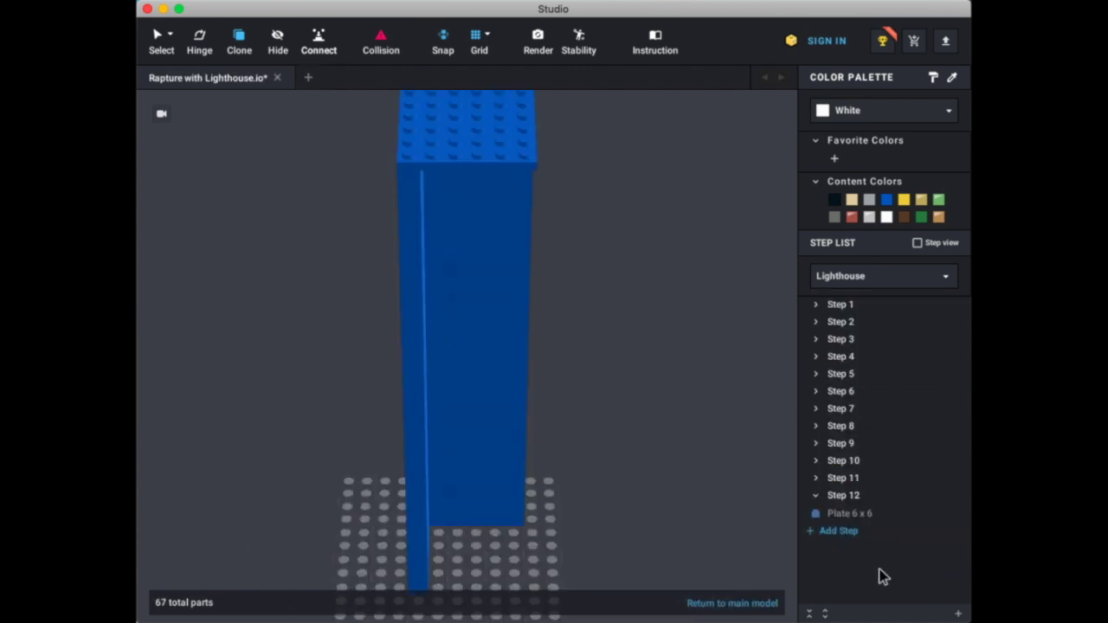
- Add an empty Step 13, and attach a clone of the lowest six bricks beneath the wall as two further courses
{"action": "left_click", "coordinate": [836, 532]}
{"action": "mouse_move", "coordinate": [840, 533]}
{"action": "left_mouse_down"}
{"action": "mouse_move", "coordinate": [841, 384]}
{"action": "mouse_move", "coordinate": [824, 547]}
{"action": "left_mouse_up"}
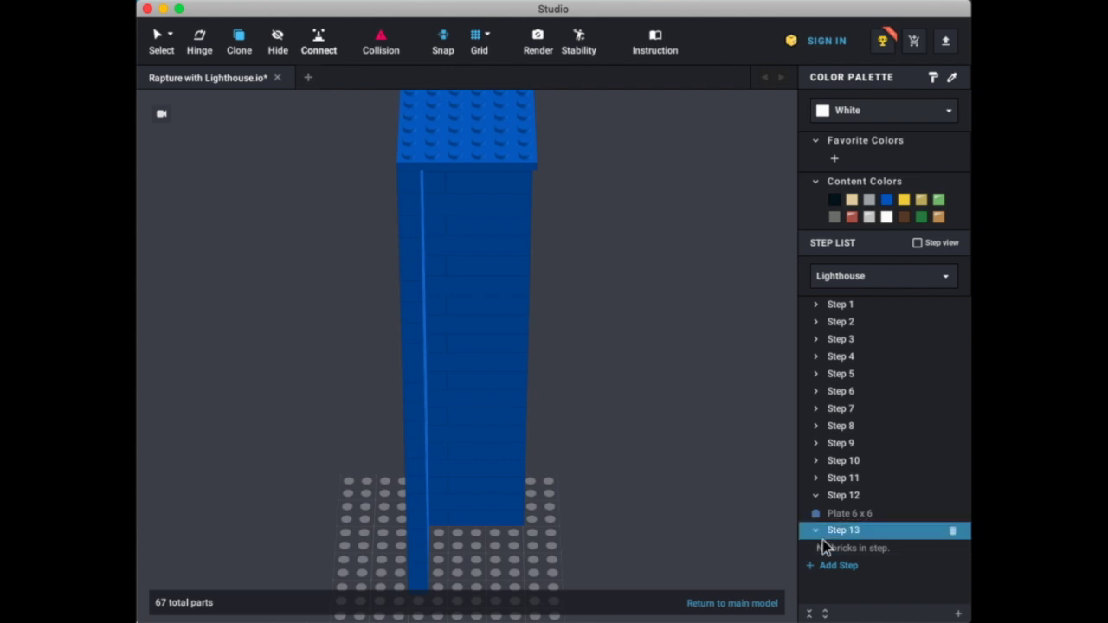
{"action": "mouse_move", "coordinate": [632, 538]}
{"action": "right_mouse_down"}
{"action": "mouse_move", "coordinate": [612, 513]}
{"action": "mouse_move", "coordinate": [585, 417]}
{"action": "right_mouse_up"}
{"action": "left_click_drag", "start_coordinate": [589, 478], "coordinate": [357, 463]}
{"action": "right_click_drag", "start_coordinate": [386, 495], "coordinate": [445, 539]}
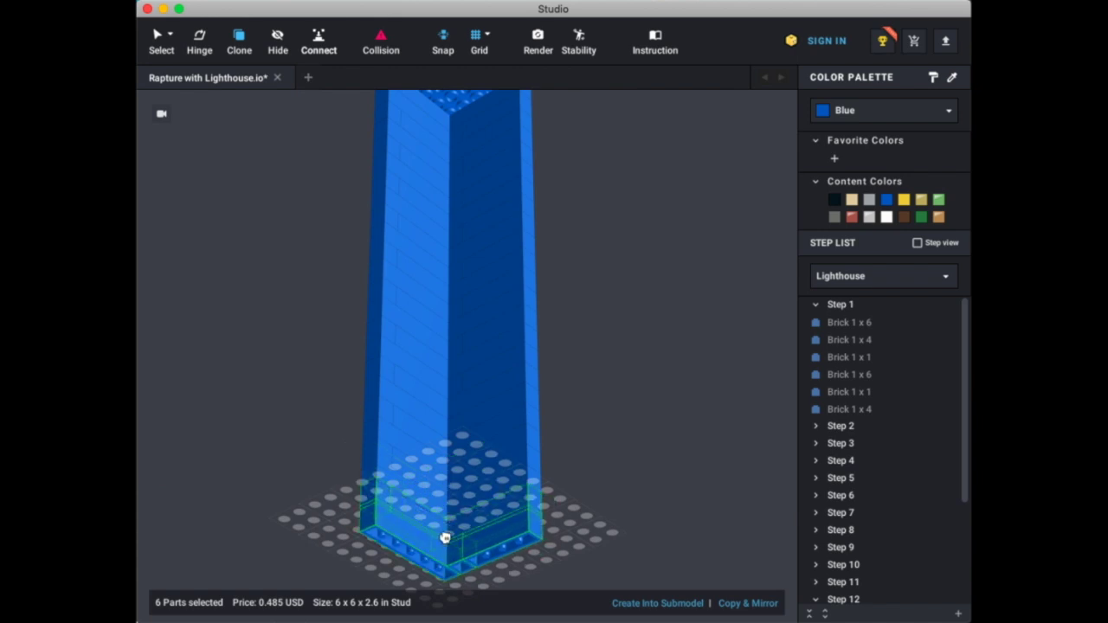
{"action": "key", "text": "Escape"}
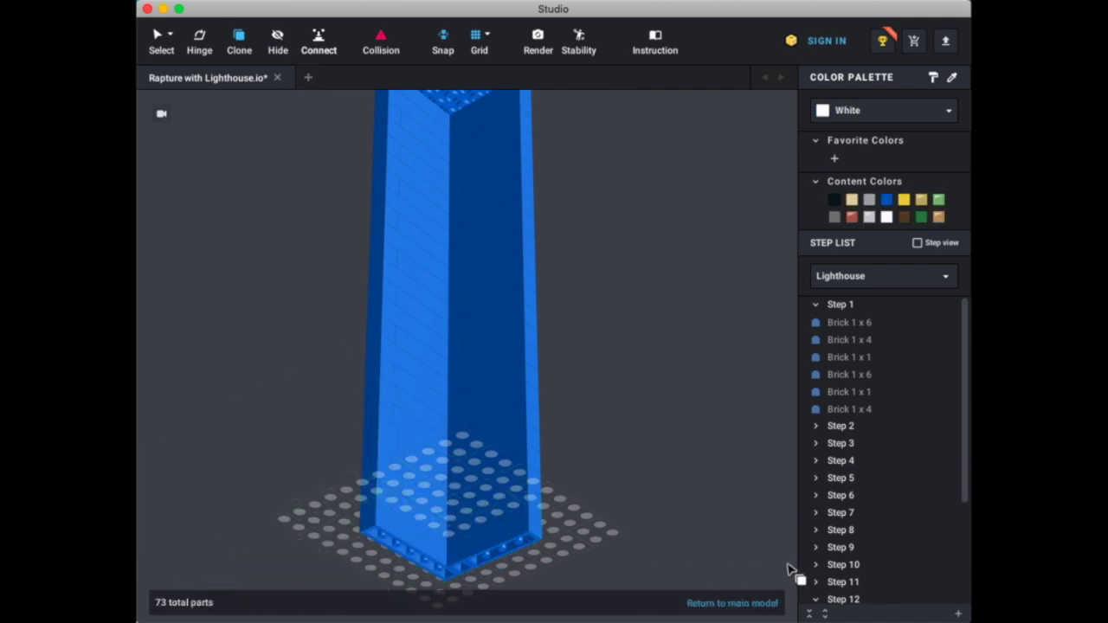
- Place the step holding the newest cloned bricks first in the list, and collapse Steps 1 and 2
{"action": "scroll", "coordinate": [869, 552], "scroll_direction": "down", "scroll_amount": 5}
{"action": "left_click_drag", "start_coordinate": [860, 478], "coordinate": [841, 304]}
{"action": "left_click", "coordinate": [816, 307]}
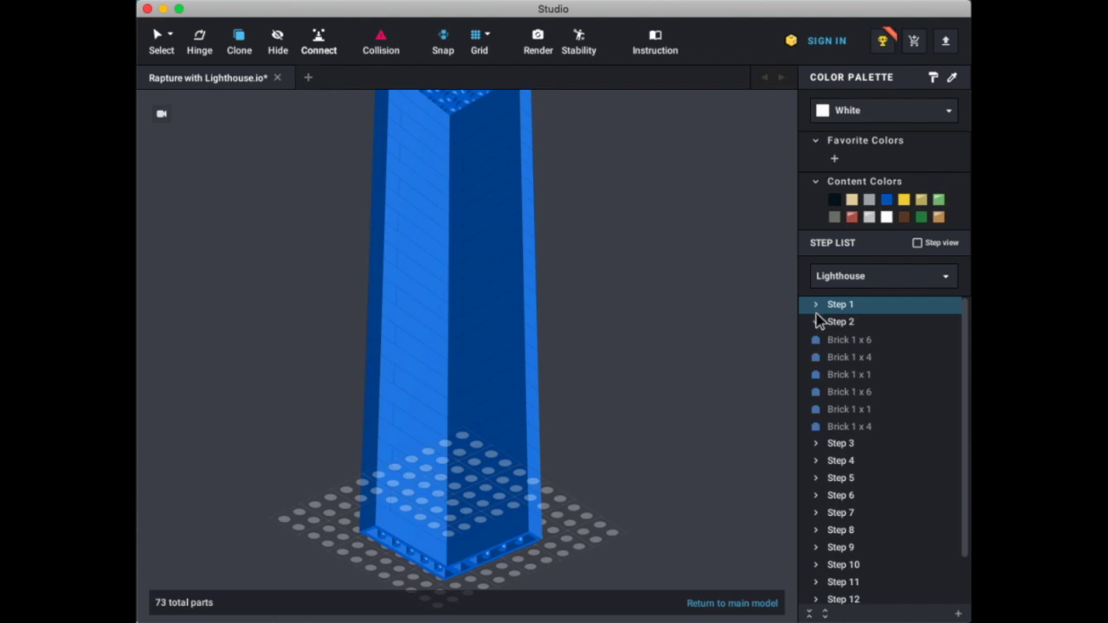
{"action": "left_click", "coordinate": [816, 322]}
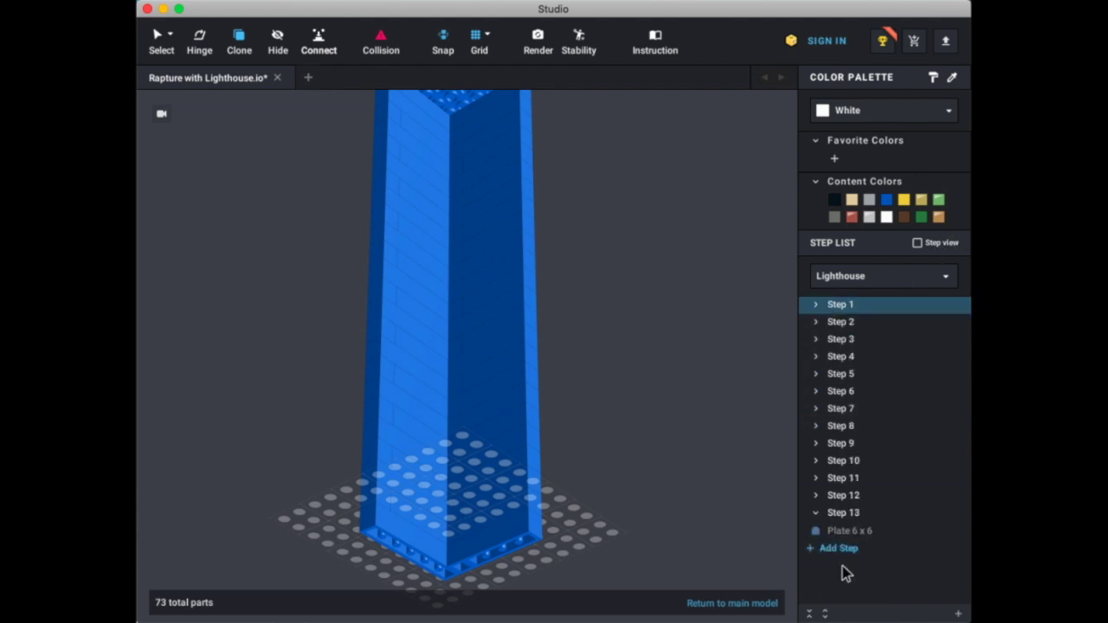
- Return to the main model to examine the extended Lighthouse, and undo the stray clone of the whole submodel
{"action": "left_click", "coordinate": [744, 555]}
{"action": "left_click", "coordinate": [737, 606]}
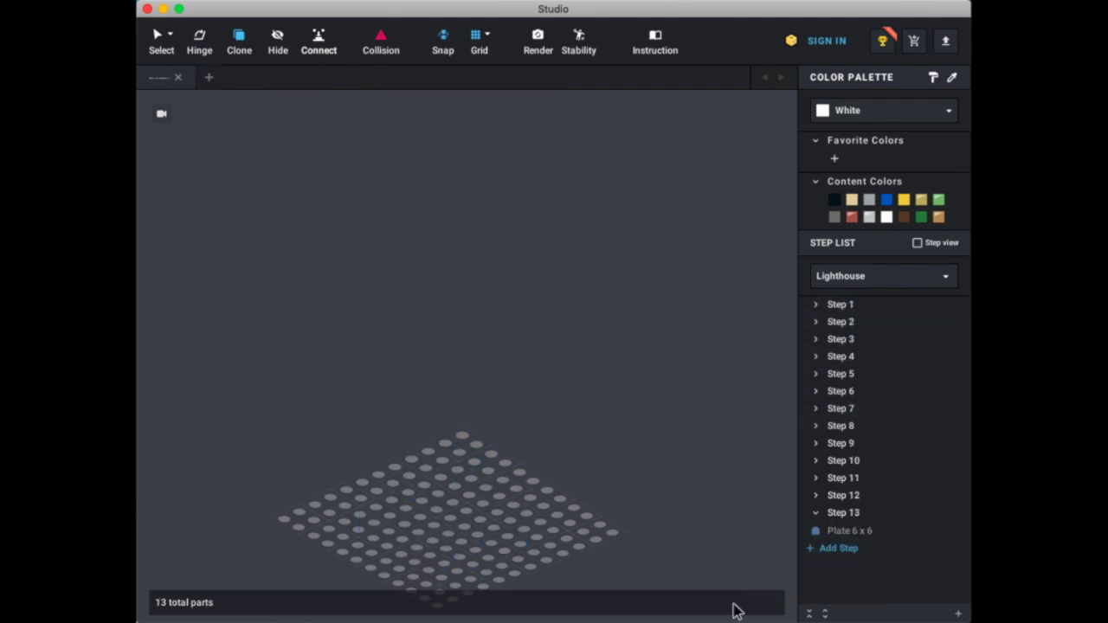
{"action": "right_click_drag", "start_coordinate": [590, 476], "coordinate": [562, 439]}
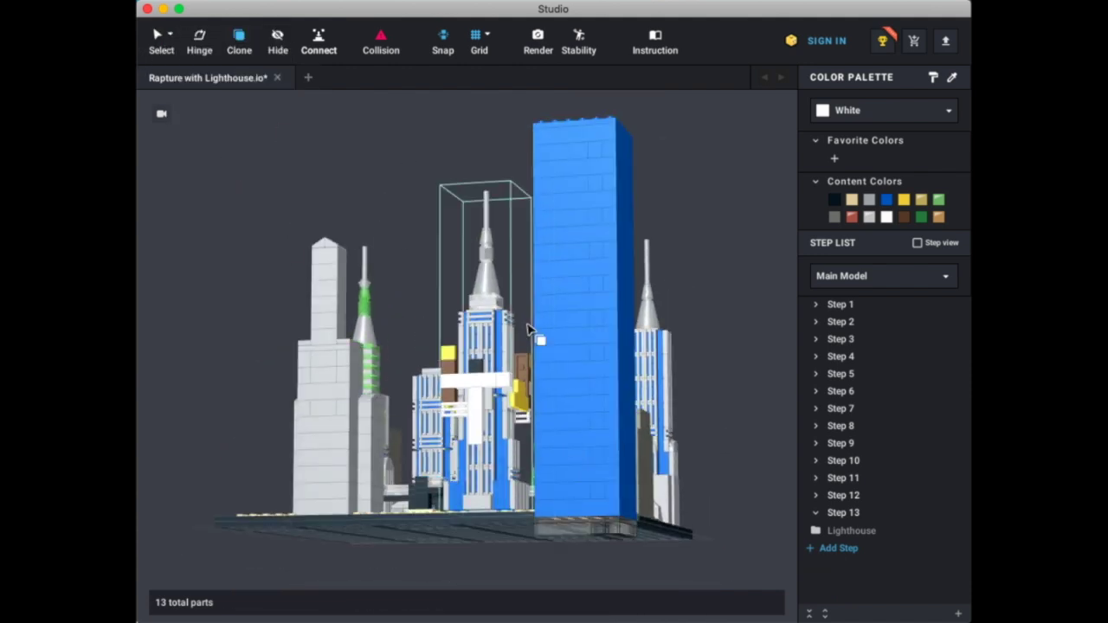
{"action": "left_click", "coordinate": [597, 405]}
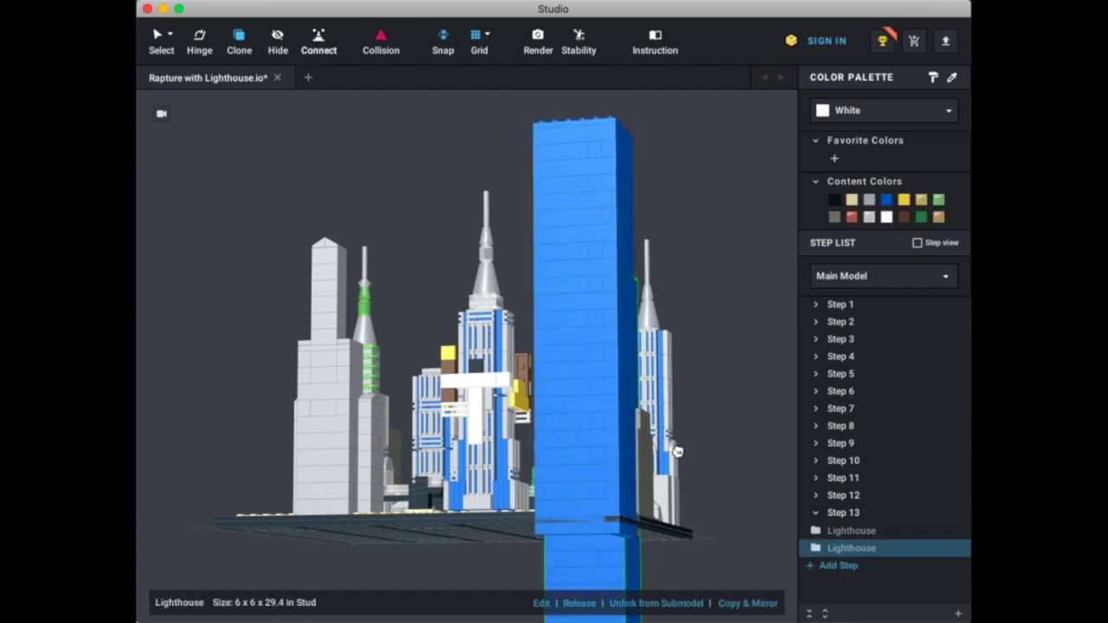
{"action": "key", "text": "super+z"}
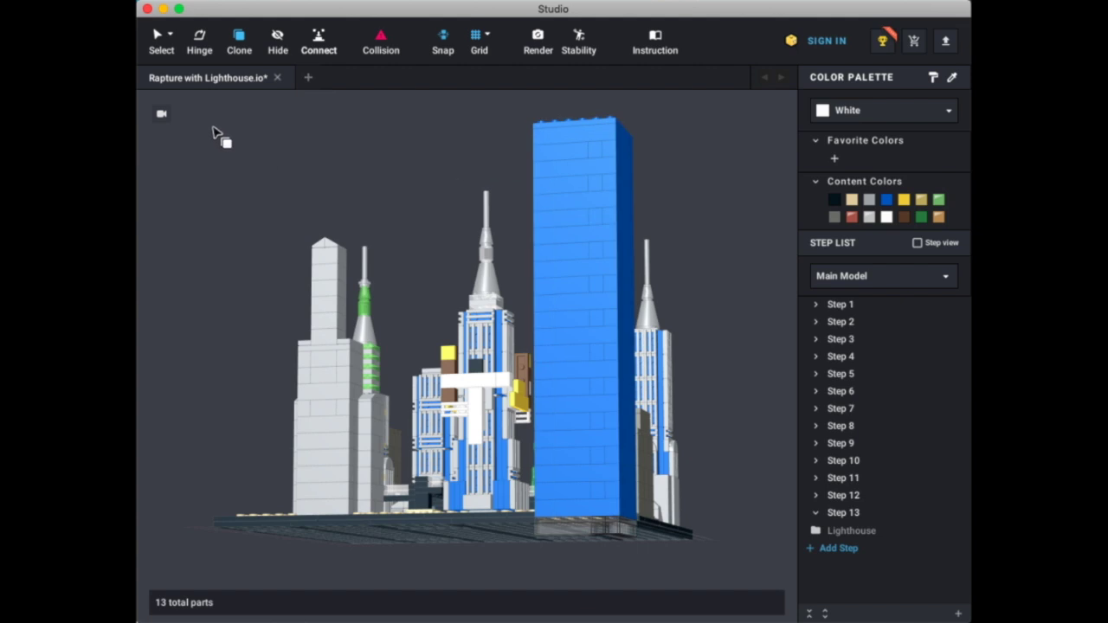
- Compare the Lighthouse's height with the surrounding buildings from several sides, and reopen the Lighthouse submodel
{"action": "left_click_drag", "start_coordinate": [589, 439], "coordinate": [599, 410]}
{"action": "right_click_drag", "start_coordinate": [600, 410], "coordinate": [526, 402]}
{"action": "mouse_move", "coordinate": [526, 402]}
{"action": "left_mouse_down"}
{"action": "mouse_move", "coordinate": [513, 424]}
{"action": "mouse_move", "coordinate": [531, 403]}
{"action": "mouse_move", "coordinate": [522, 408]}
{"action": "left_mouse_up"}
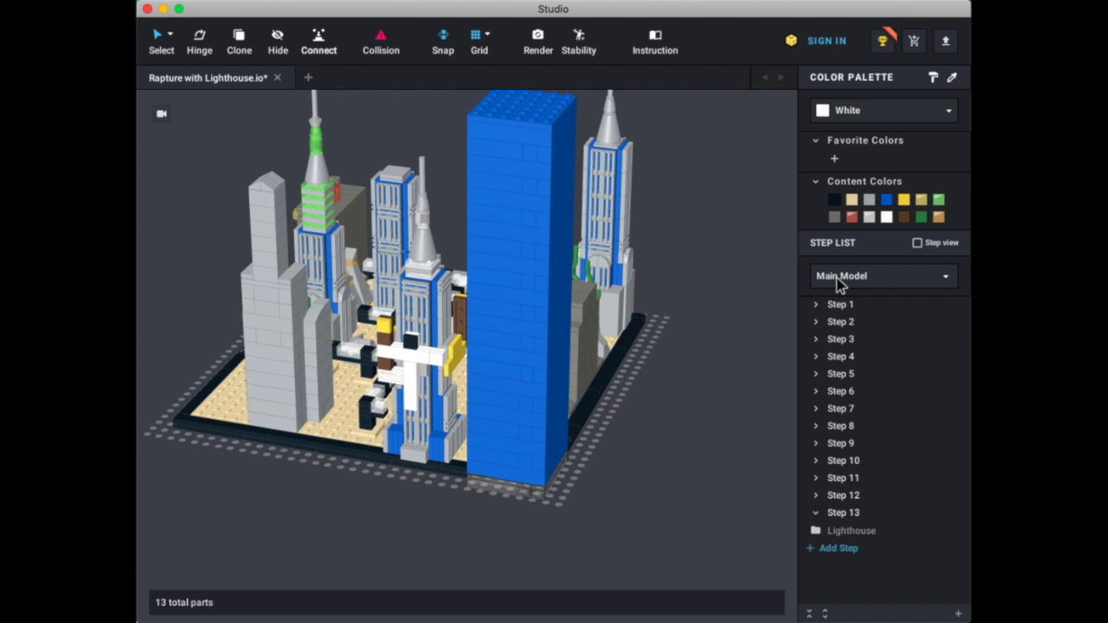
{"action": "left_click", "coordinate": [543, 428]}
{"action": "left_click", "coordinate": [517, 549]}
{"action": "right_click_drag", "start_coordinate": [516, 549], "coordinate": [617, 587]}
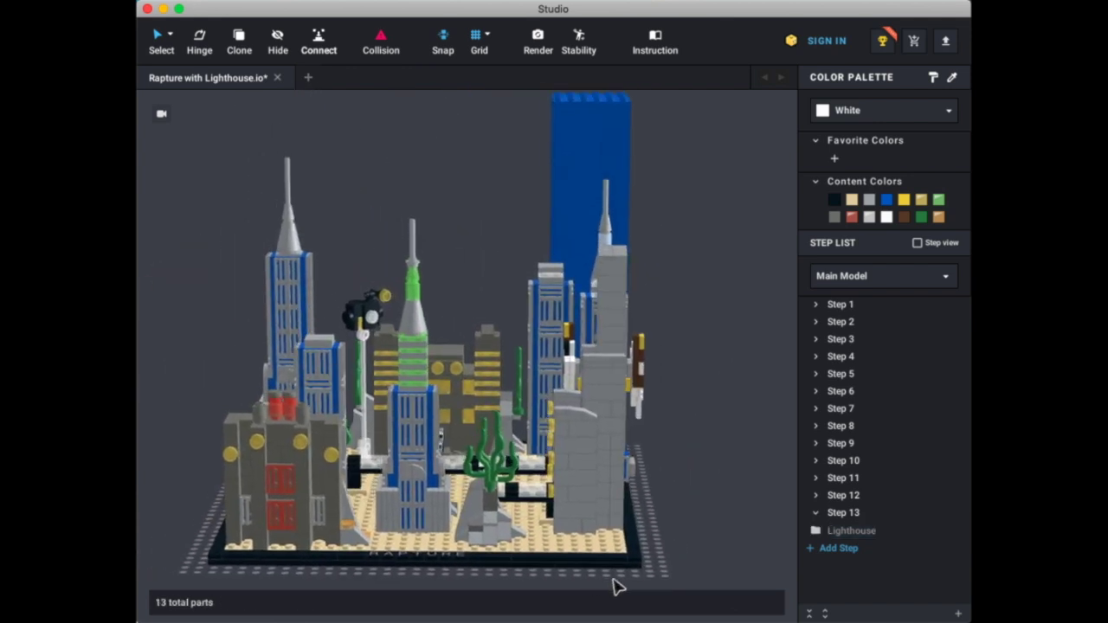
{"action": "middle_click_drag", "start_coordinate": [700, 274], "coordinate": [701, 342]}
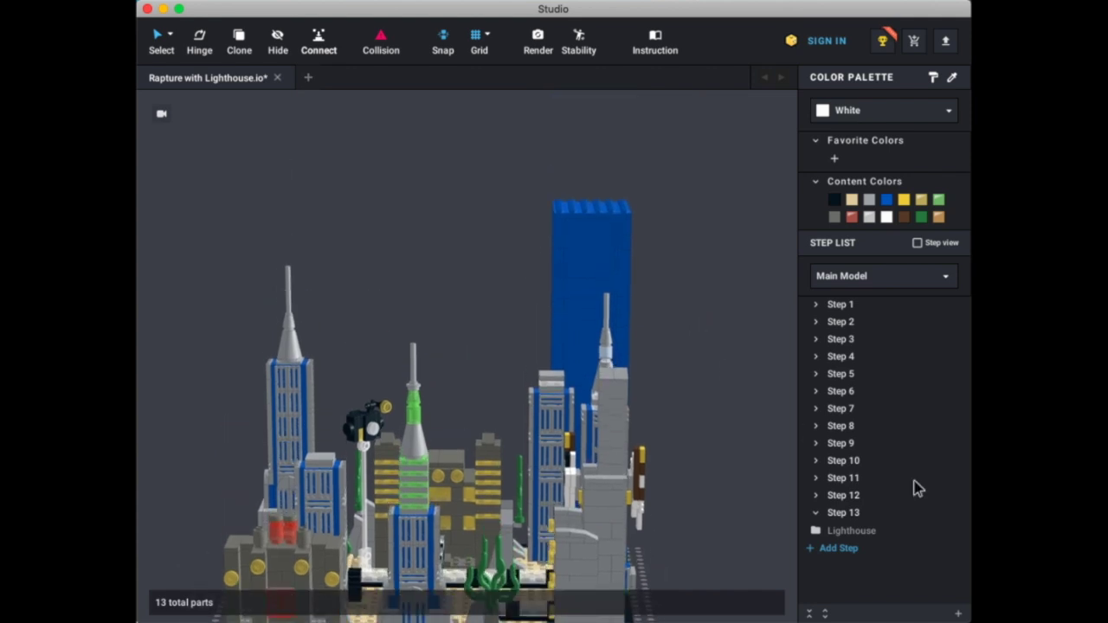
{"action": "left_click", "coordinate": [867, 279]}
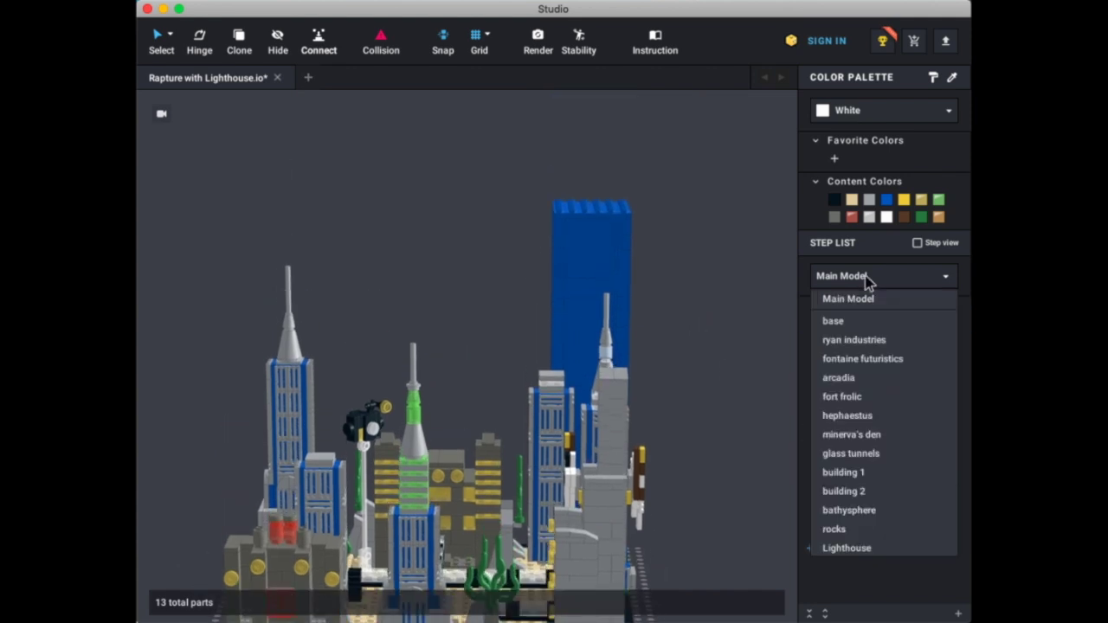
{"action": "left_click", "coordinate": [863, 549]}
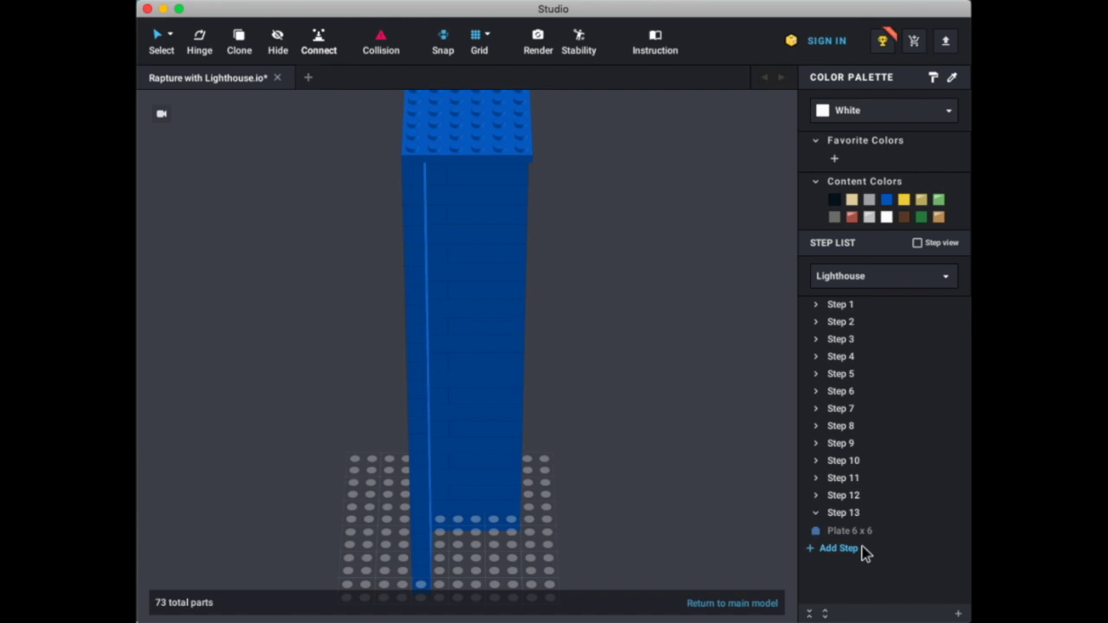
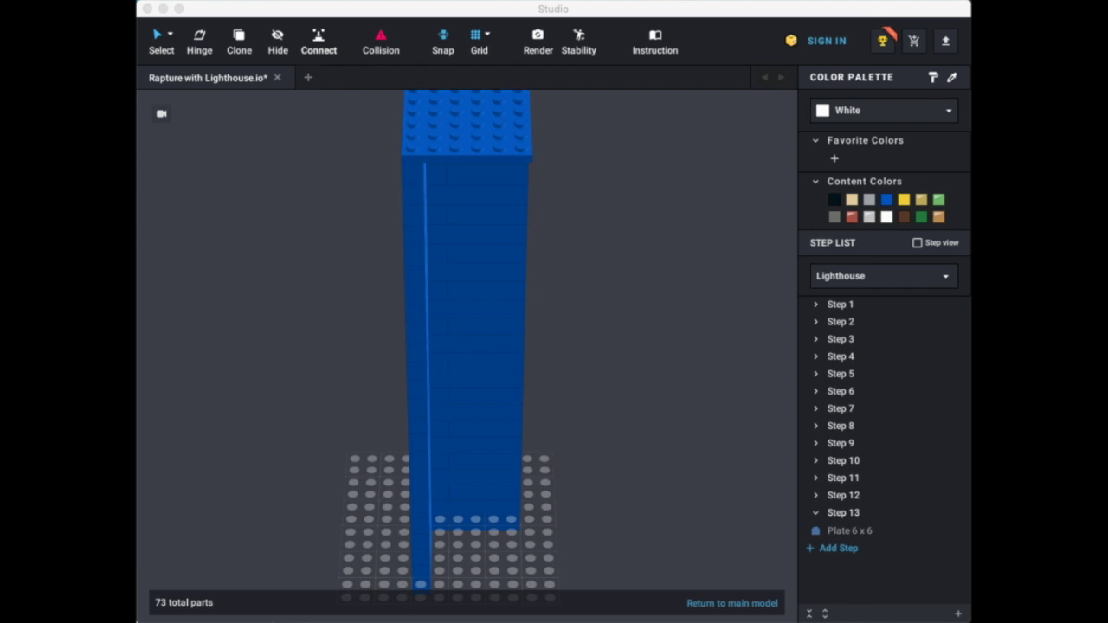
- Switch to Finder and open the BioShock Images folder inside Model Images on the Desktop
{"action": "key", "text": "super+Tab"}
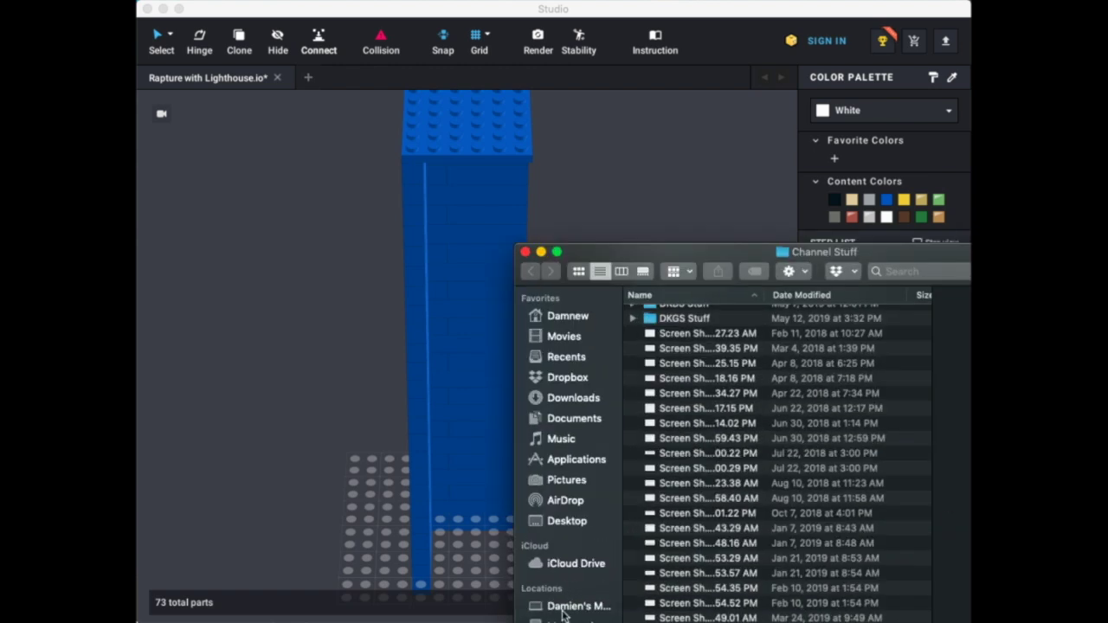
{"action": "left_click", "coordinate": [564, 526]}
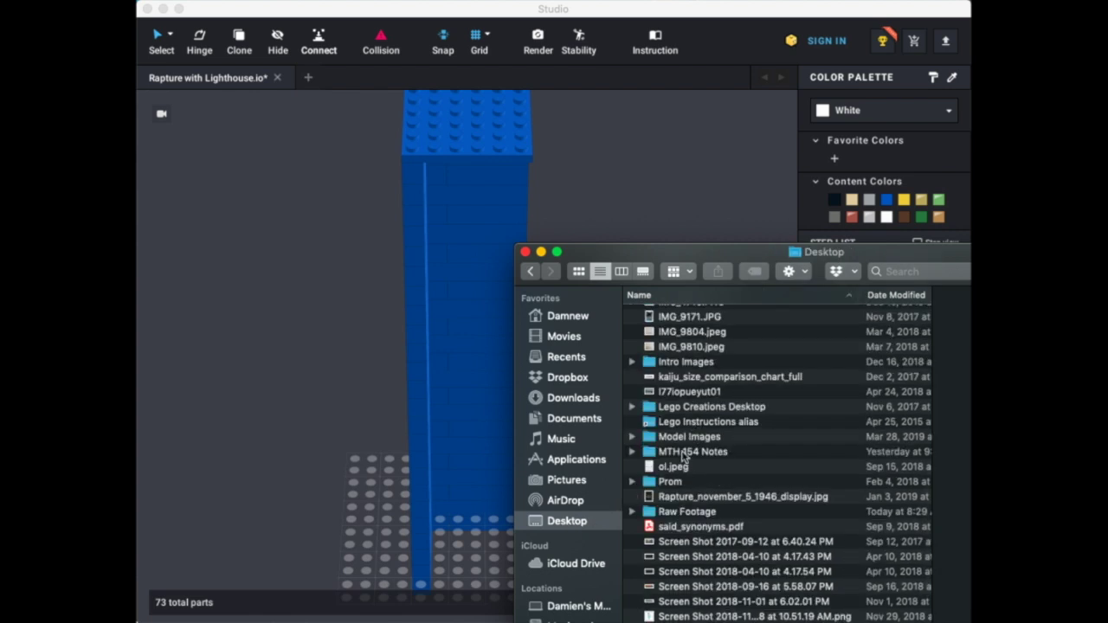
{"action": "double_click", "coordinate": [682, 437]}
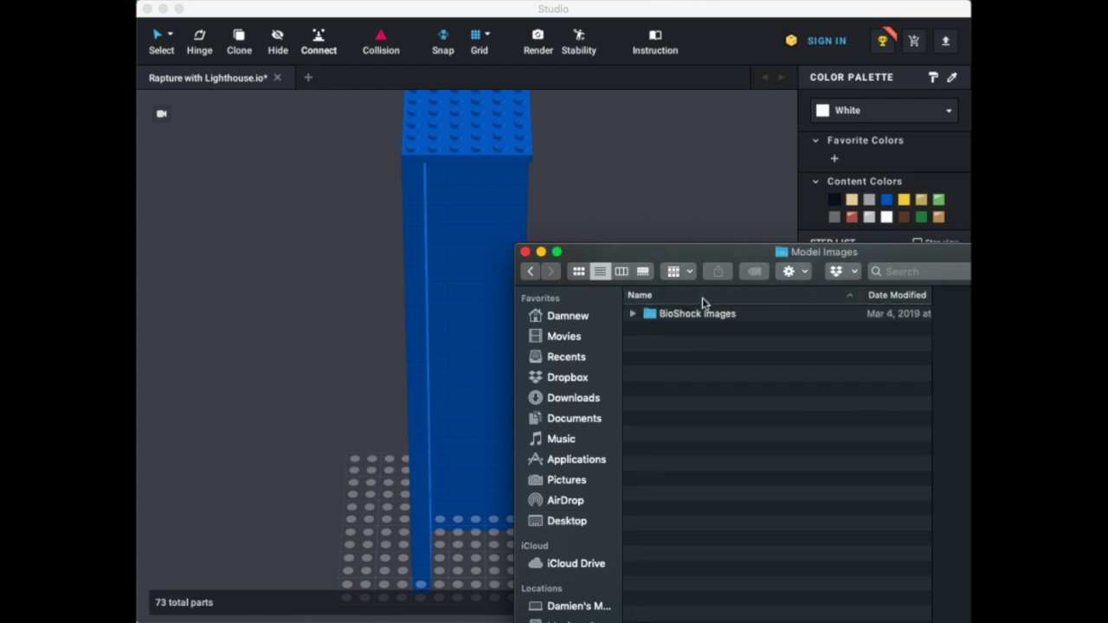
{"action": "left_click", "coordinate": [702, 316]}
{"action": "double_click", "coordinate": [702, 315]}
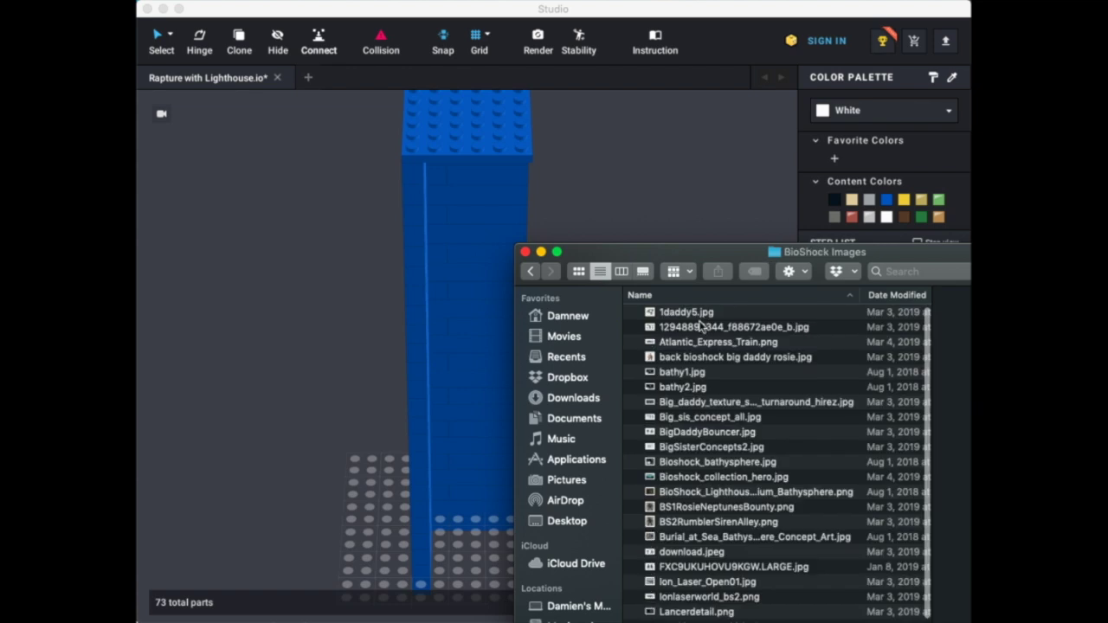
- Preview the reference images from 1daddy5.jpg onward, and open Bioshock_collection_hero.jpg
{"action": "left_click", "coordinate": [695, 313]}
{"action": "key", "text": "Down"}
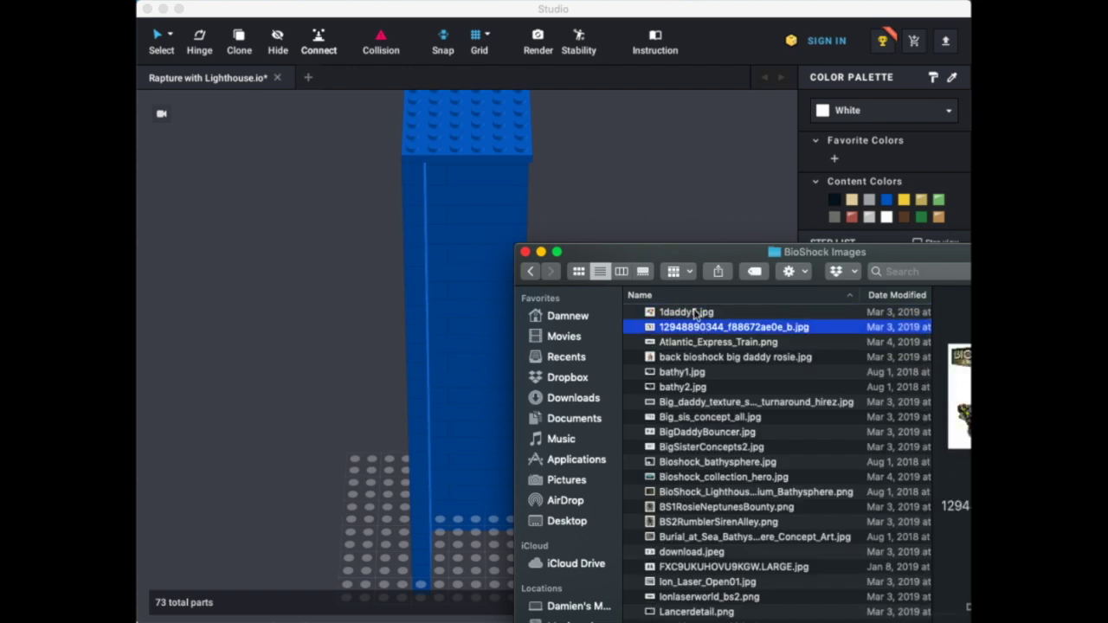
{"action": "key", "text": "Down"}
{"action": "key", "text": "Down"}
{"action": "key", "text": "Down"}
{"action": "key", "text": "Down"}
{"action": "key", "text": "Down"}
{"action": "key", "text": "Down"}
{"action": "key", "text": "Down"}
{"action": "key", "text": "Down"}
{"action": "key", "text": "Down"}
{"action": "key", "text": "Down"}
{"action": "key", "text": "Down"}
{"action": "key", "text": "Up"}
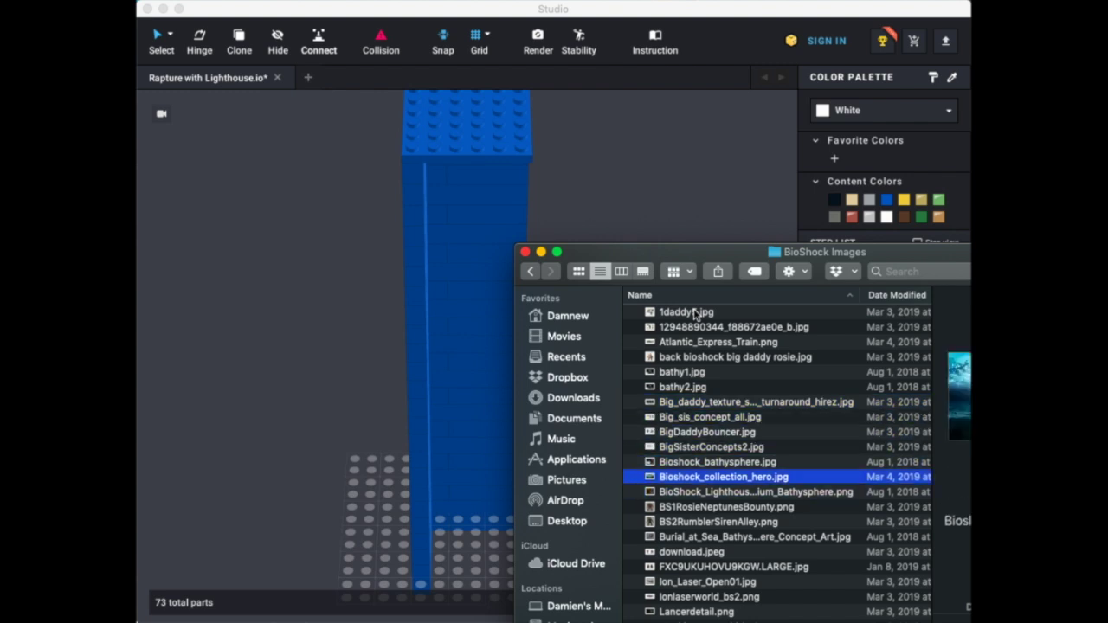
{"action": "double_click", "coordinate": [755, 479]}
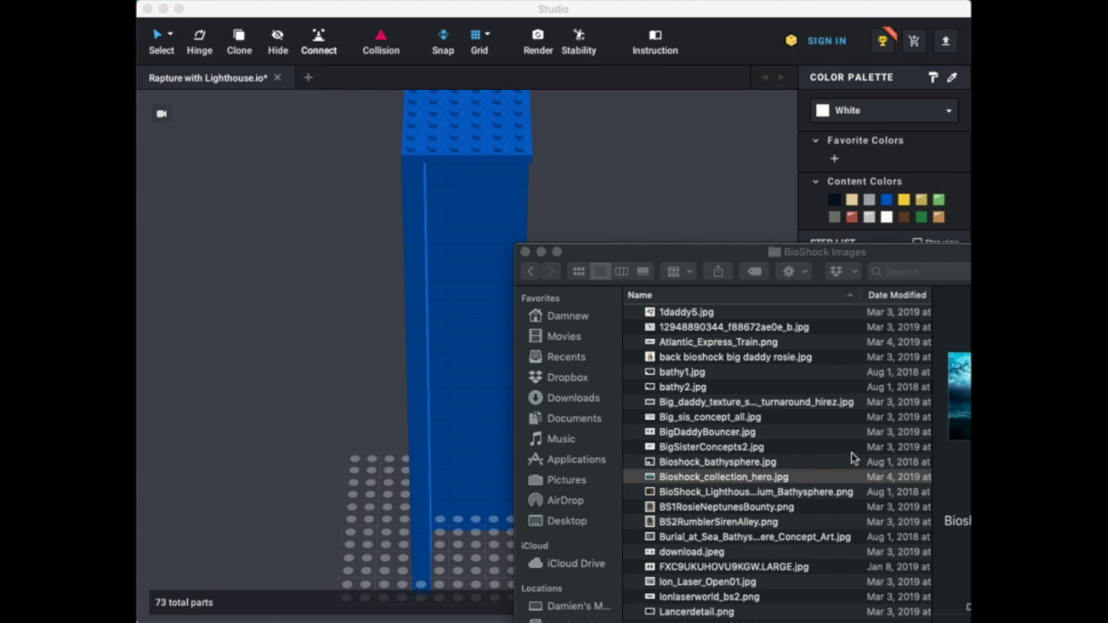
- Preview the remaining BioShock reference images from BioShock_Lighthouse onward in Finder, and open Top_of_Lighthouse.jpg
{"action": "key", "text": "super+Tab"}
{"action": "key", "text": "Down"}
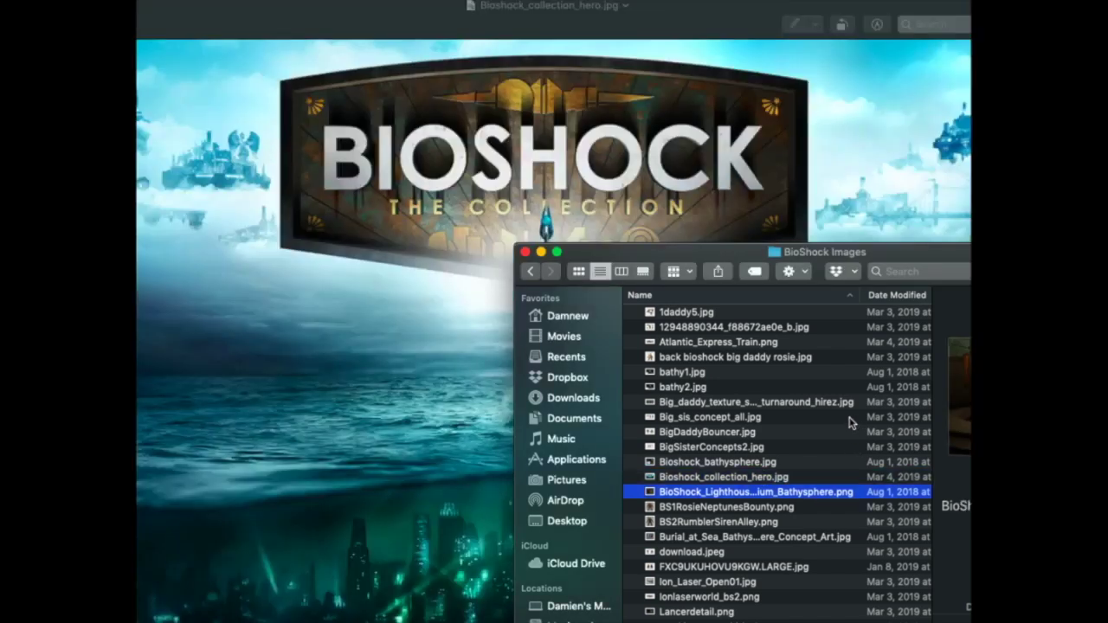
{"action": "key", "text": "Down"}
{"action": "key", "text": "Down"}
{"action": "key", "text": "Down"}
{"action": "key", "text": "Down"}
{"action": "key", "text": "Down"}
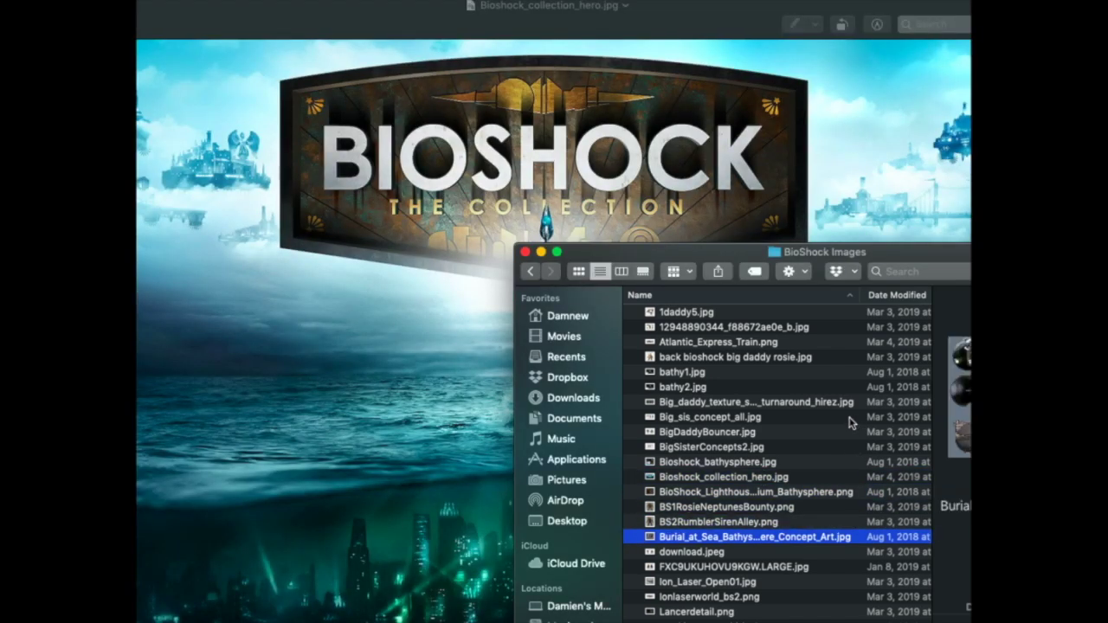
{"action": "key", "text": "Down"}
{"action": "key", "text": "Down"}
{"action": "key", "text": "Down"}
{"action": "key", "text": "Down"}
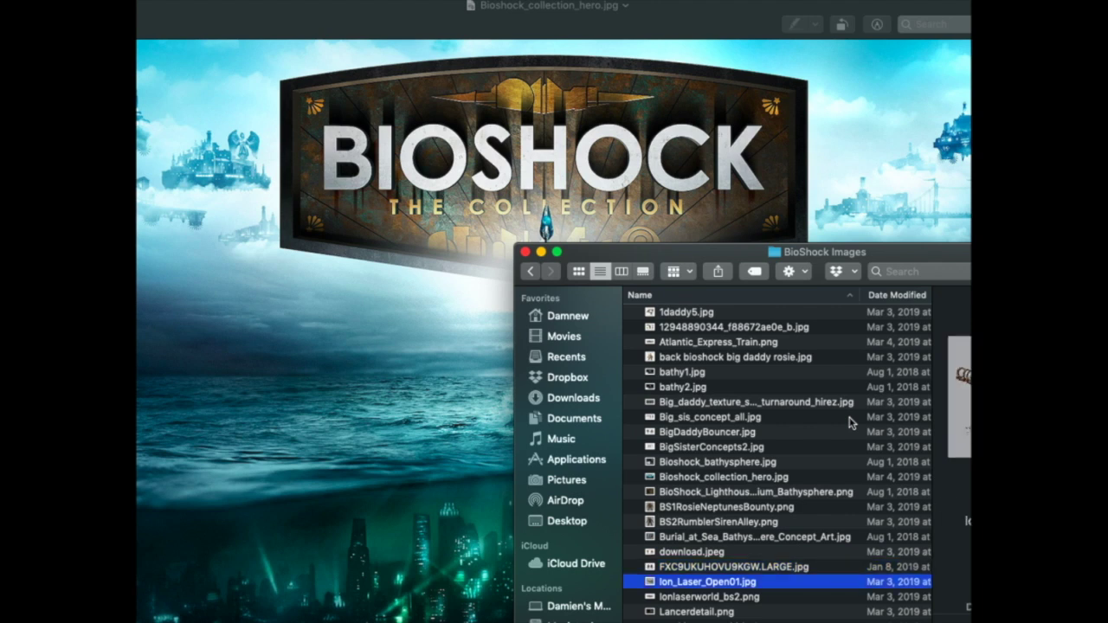
{"action": "key", "text": "Down"}
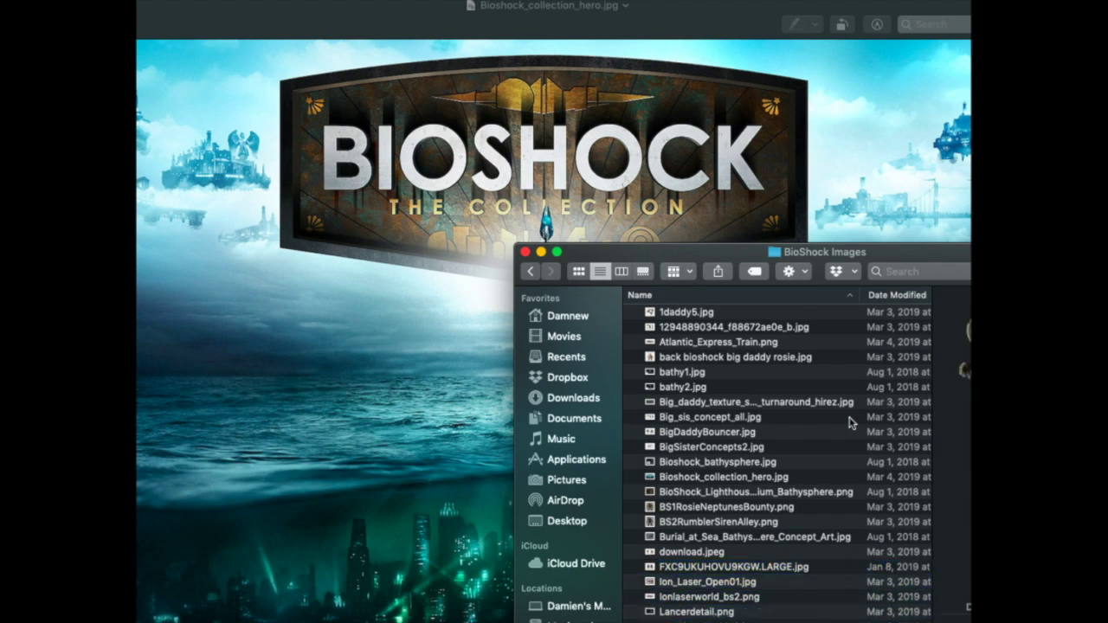
{"action": "key", "text": "Down"}
{"action": "key", "text": "Down"}
{"action": "key", "text": "Down"}
{"action": "key", "text": "Down"}
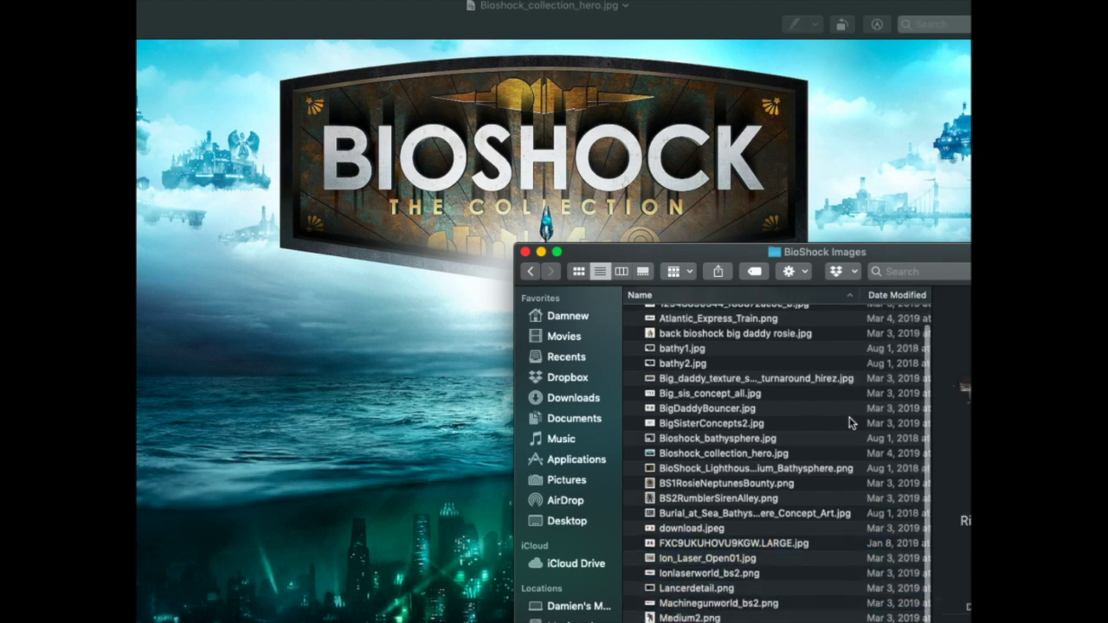
{"action": "key", "text": "Down"}
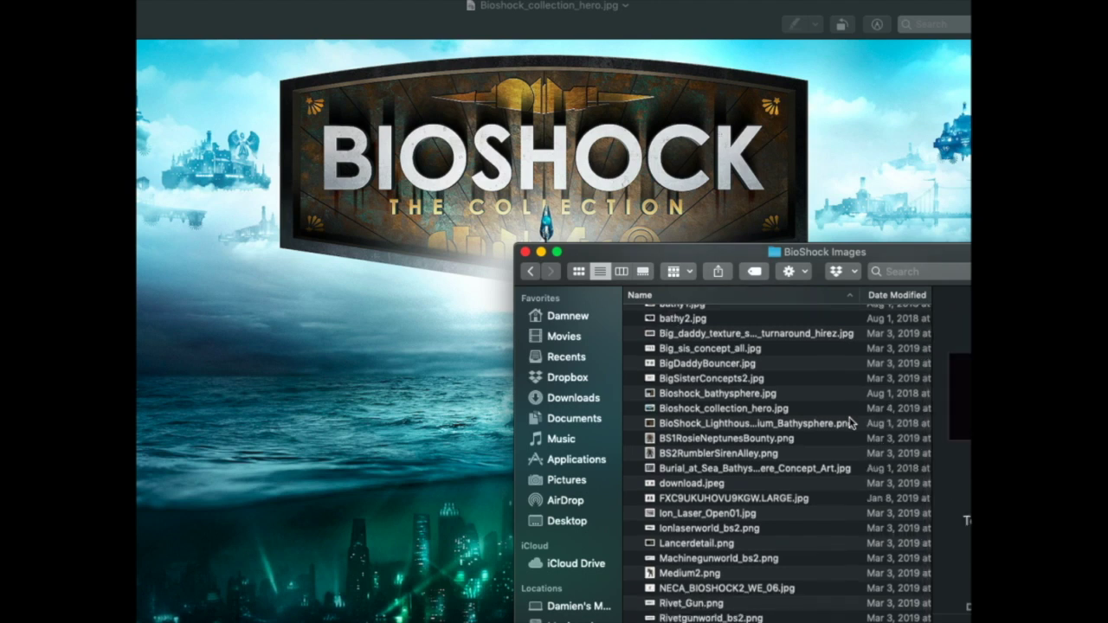
{"action": "key", "text": "Down"}
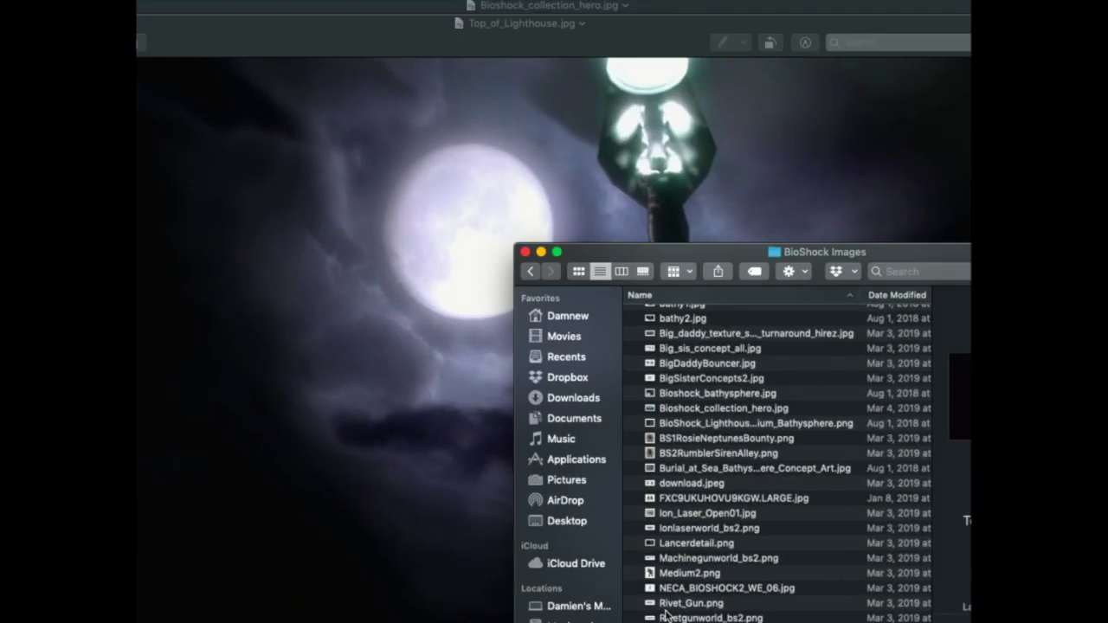
- Look back through the BioShock reference images from Rivet_Gun.png to 1daddy5.jpg
{"action": "left_click", "coordinate": [665, 606]}
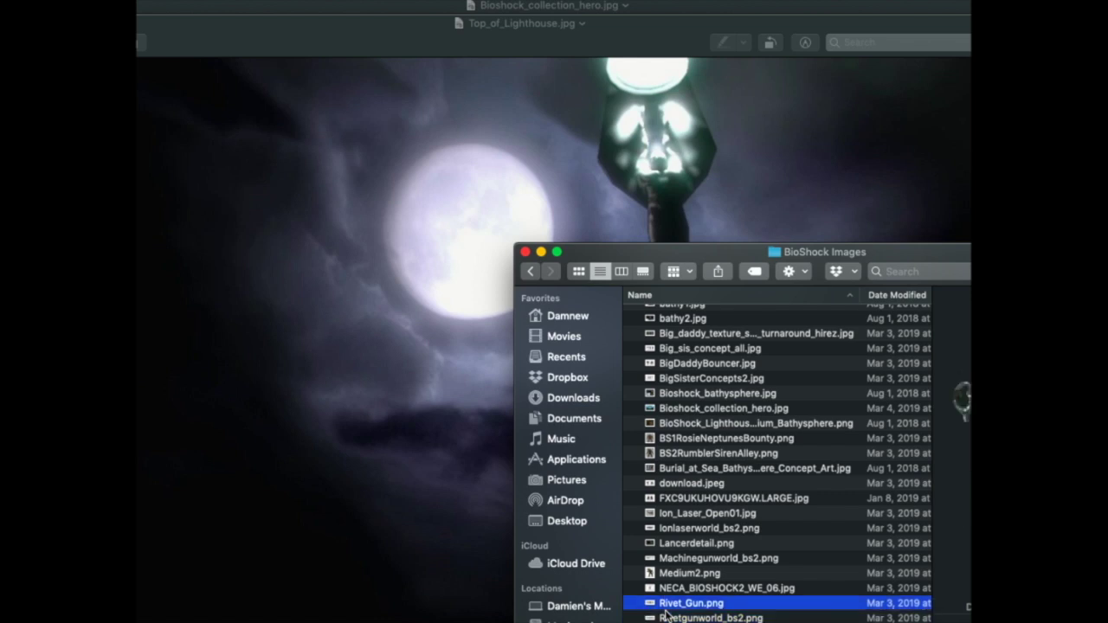
{"action": "key", "text": "Up"}
{"action": "key", "text": "Up"}
{"action": "key", "text": "Up"}
{"action": "key", "text": "Up"}
{"action": "key", "text": "Up"}
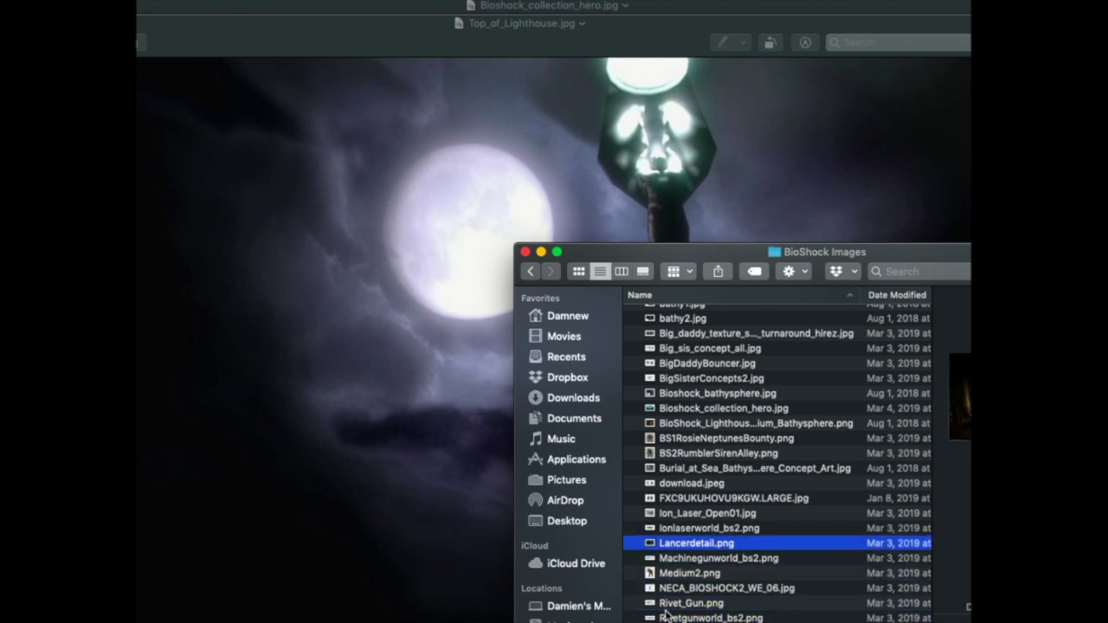
{"action": "key", "text": "Up"}
{"action": "key", "text": "Up"}
{"action": "key", "text": "Up"}
{"action": "key", "text": "Up"}
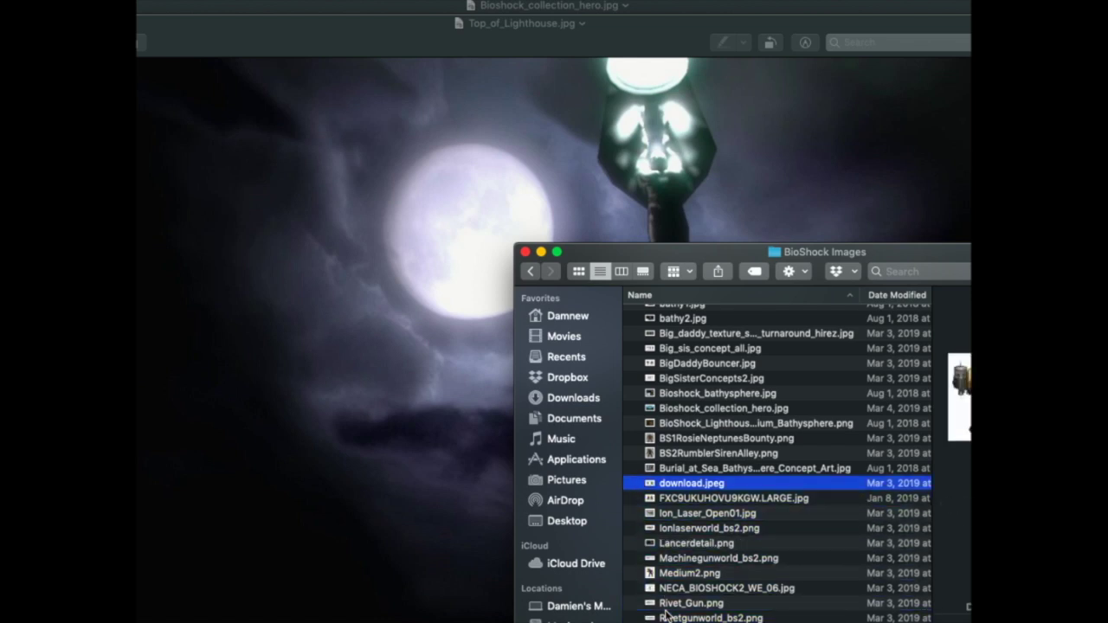
{"action": "key", "text": "Up"}
{"action": "key", "text": "Up"}
{"action": "key", "text": "Up"}
{"action": "key", "text": "Up"}
{"action": "key", "text": "Up"}
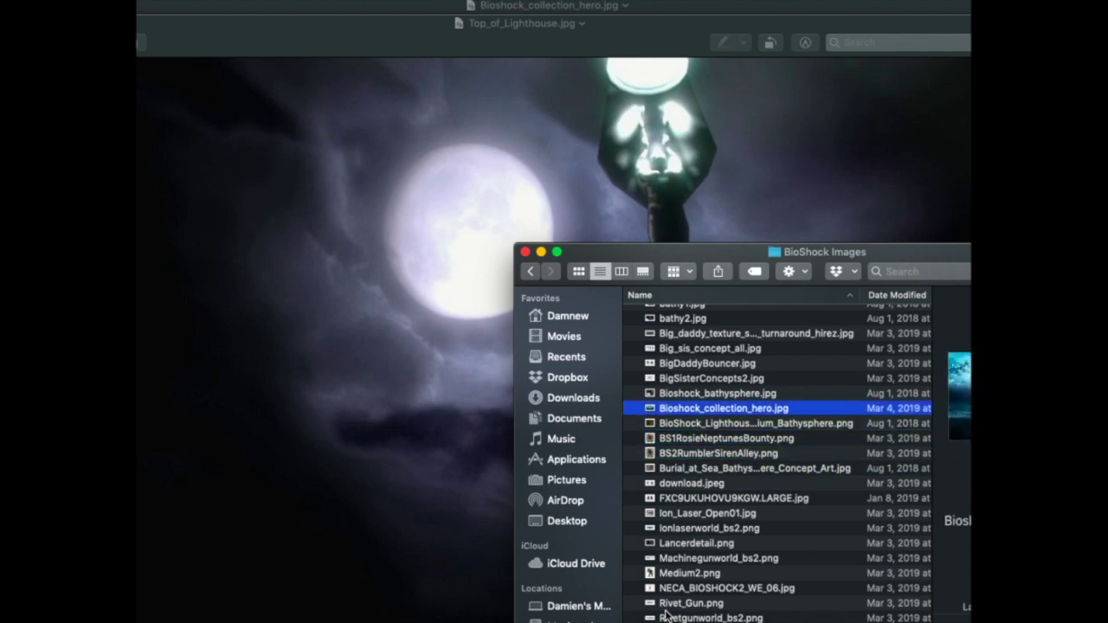
{"action": "key", "text": "Down"}
{"action": "key", "text": "Up"}
{"action": "key", "text": "Up"}
{"action": "key", "text": "Up"}
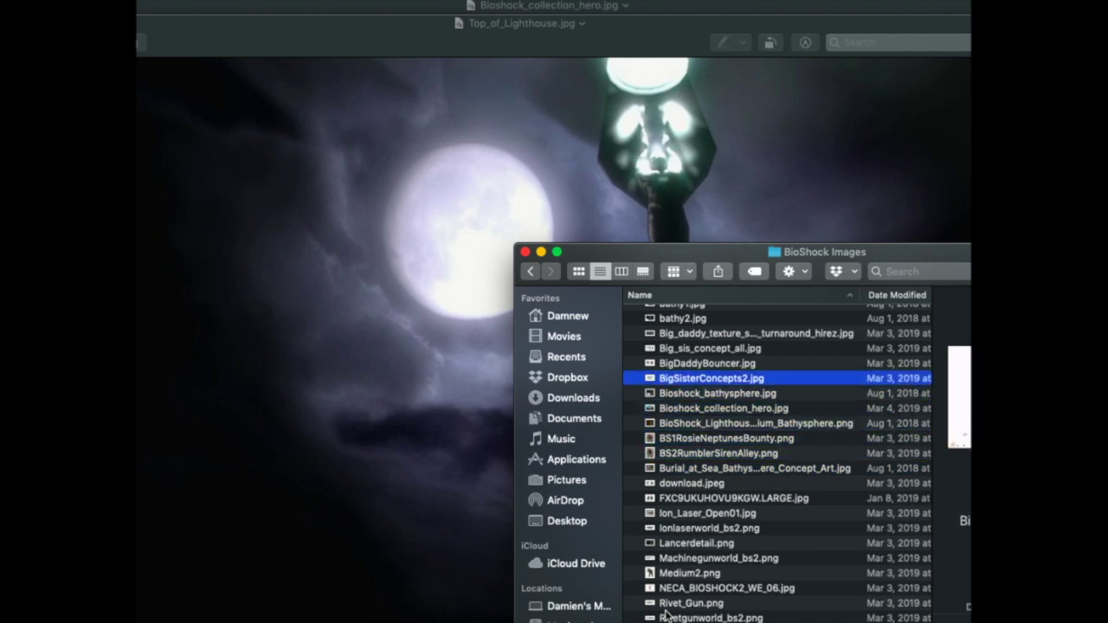
{"action": "key", "text": "Up"}
{"action": "key", "text": "Up"}
{"action": "key", "text": "Up"}
{"action": "key", "text": "Up"}
{"action": "key", "text": "Up"}
{"action": "key", "text": "Up"}
{"action": "key", "text": "Up"}
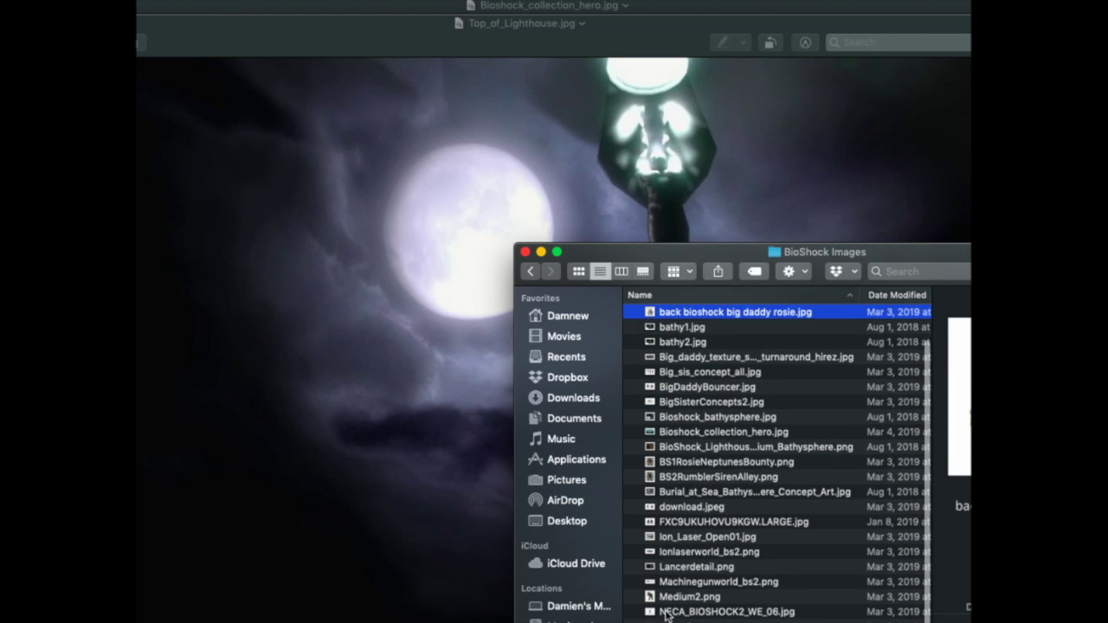
{"action": "key", "text": "Up"}
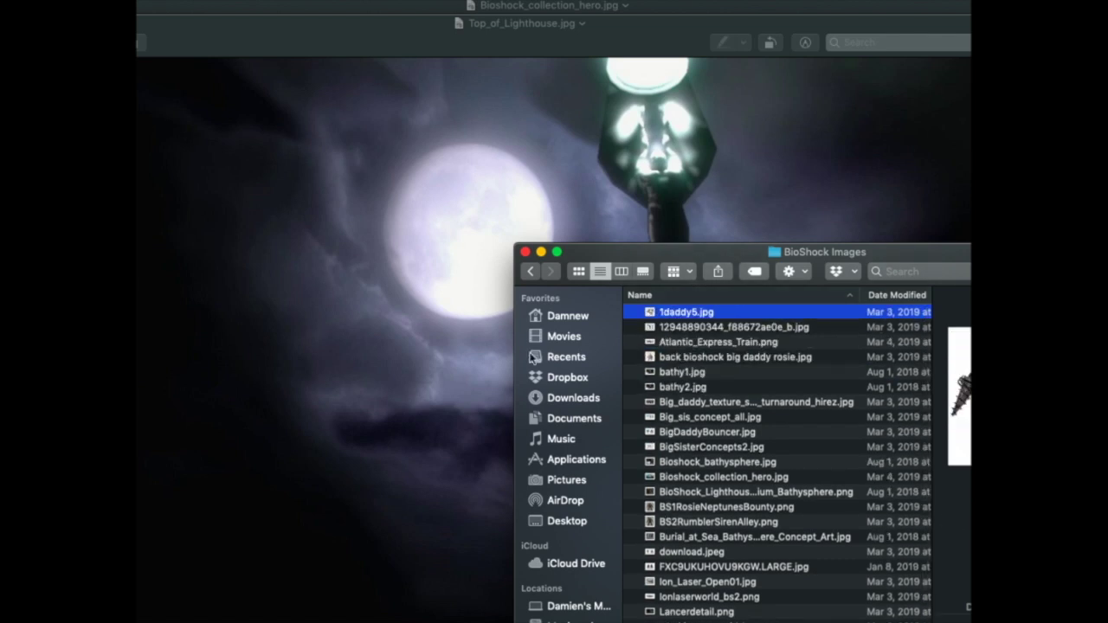
- Close the BioShock Images folder, leave the lighthouse reference image, and switch back to Studio to view the top of the Lighthouse
{"action": "left_click", "coordinate": [524, 252]}
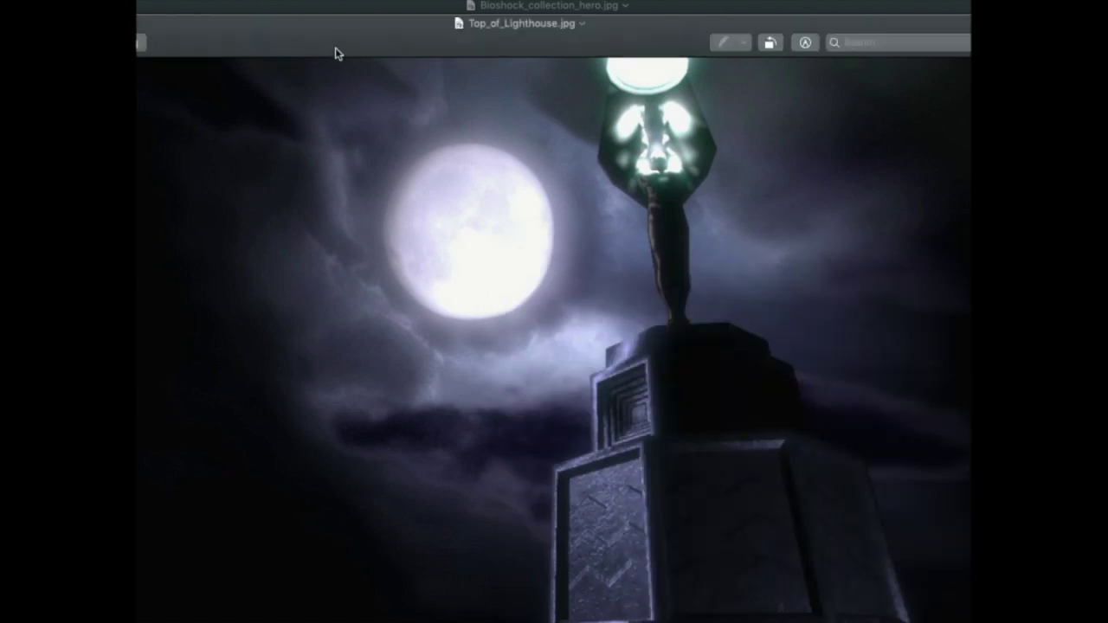
{"action": "left_click_drag", "start_coordinate": [338, 54], "coordinate": [439, 111]}
{"action": "left_click_drag", "start_coordinate": [219, 18], "coordinate": [206, 1]}
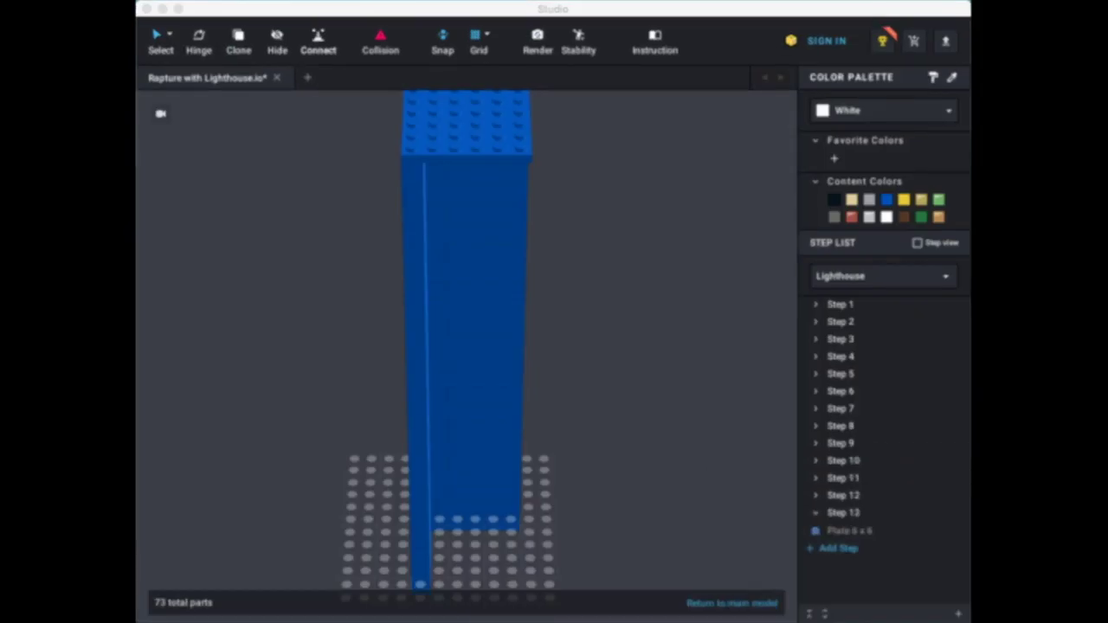
{"action": "left_click", "coordinate": [236, 261]}
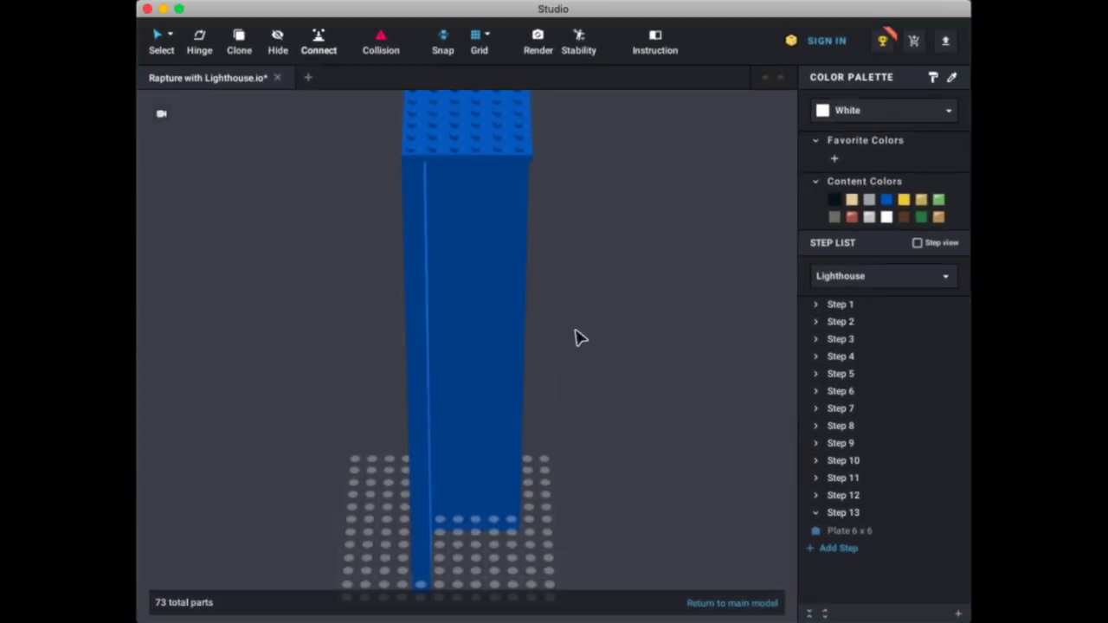
{"action": "middle_click_drag", "start_coordinate": [576, 331], "coordinate": [575, 431]}
{"action": "right_click_drag", "start_coordinate": [575, 431], "coordinate": [573, 418]}
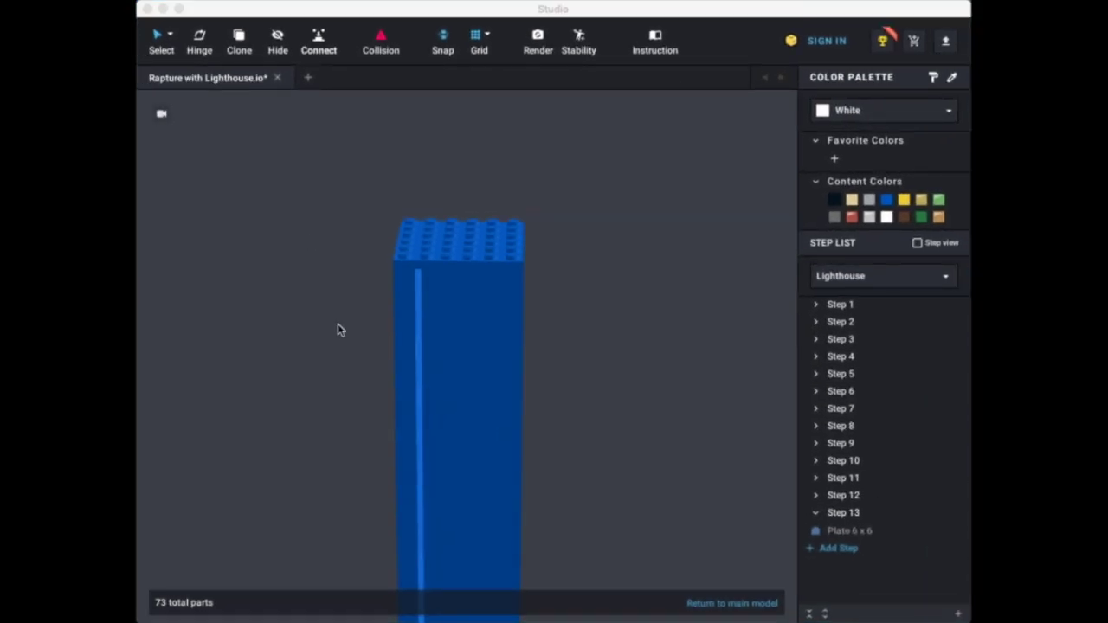
- Open the parts library and set its part colour to Dark Bluish Gray
{"action": "key", "text": "space"}
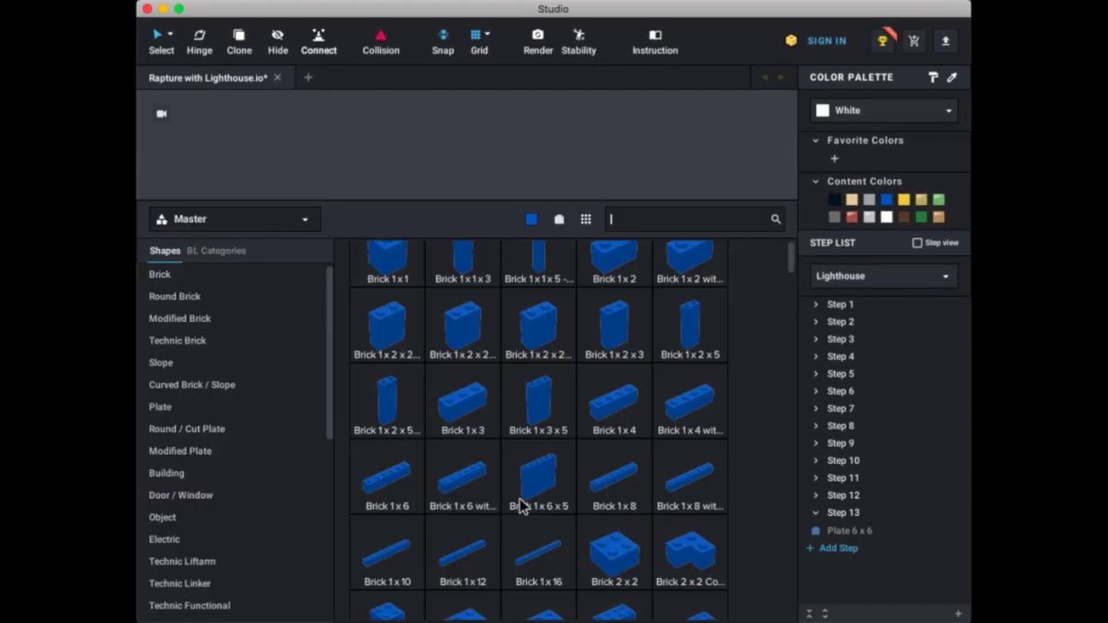
{"action": "left_click", "coordinate": [530, 220]}
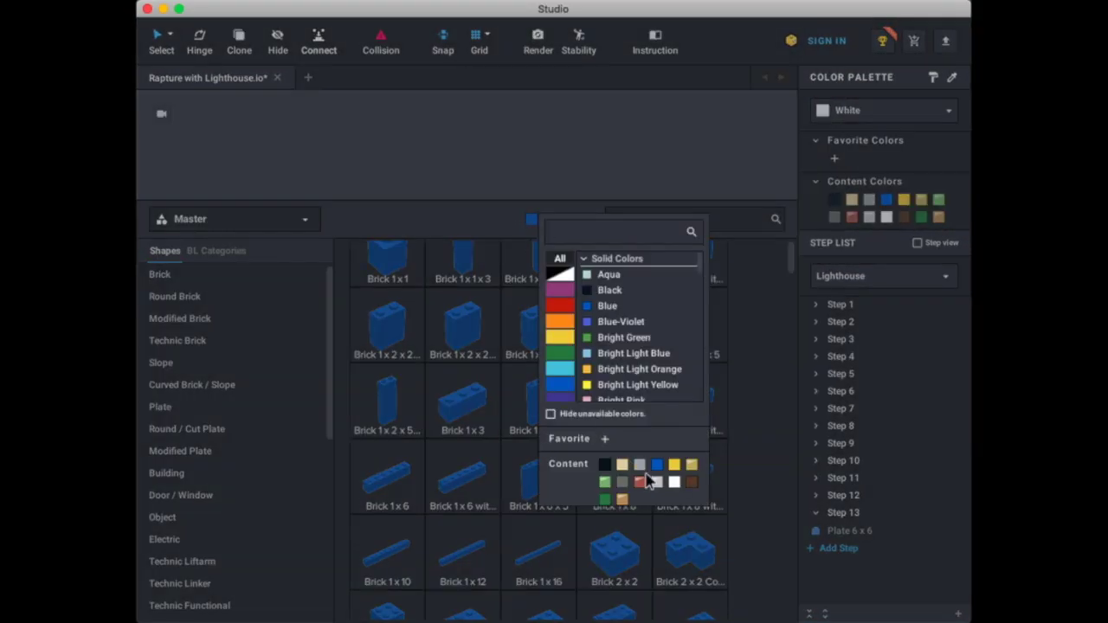
{"action": "left_click", "coordinate": [621, 484]}
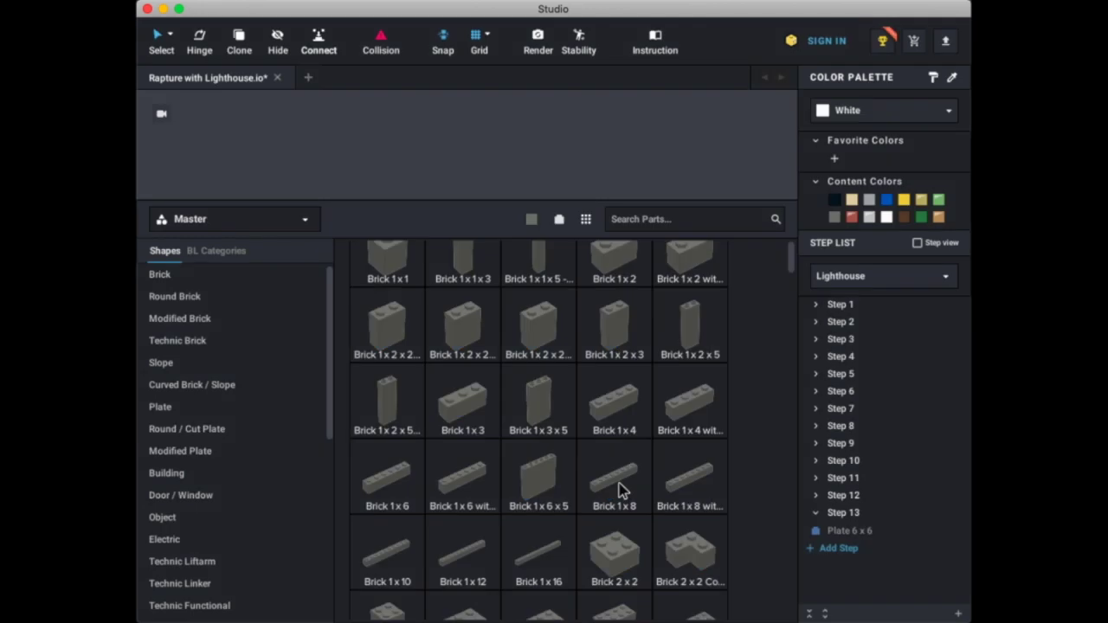
- Browse the plate, modified plate and round/cut plate shapes, and pick the Wedge, Plate 2 x 2 Cut Corner
{"action": "left_click", "coordinate": [199, 413]}
{"action": "scroll", "coordinate": [485, 478], "scroll_direction": "down", "scroll_amount": 5}
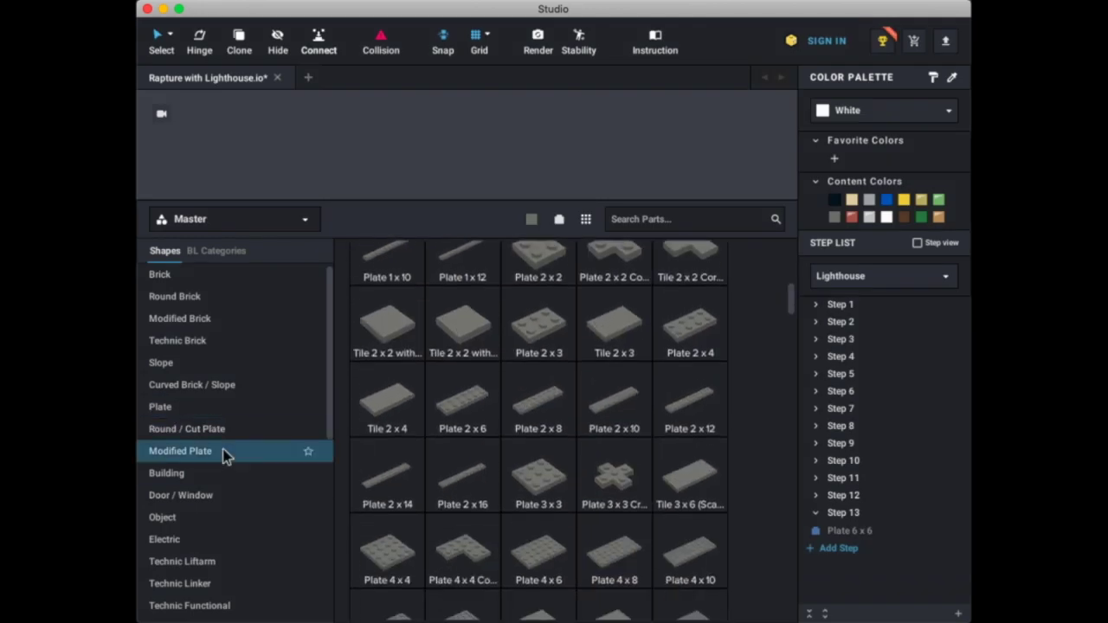
{"action": "left_click", "coordinate": [271, 455]}
{"action": "scroll", "coordinate": [508, 535], "scroll_direction": "down", "scroll_amount": 10}
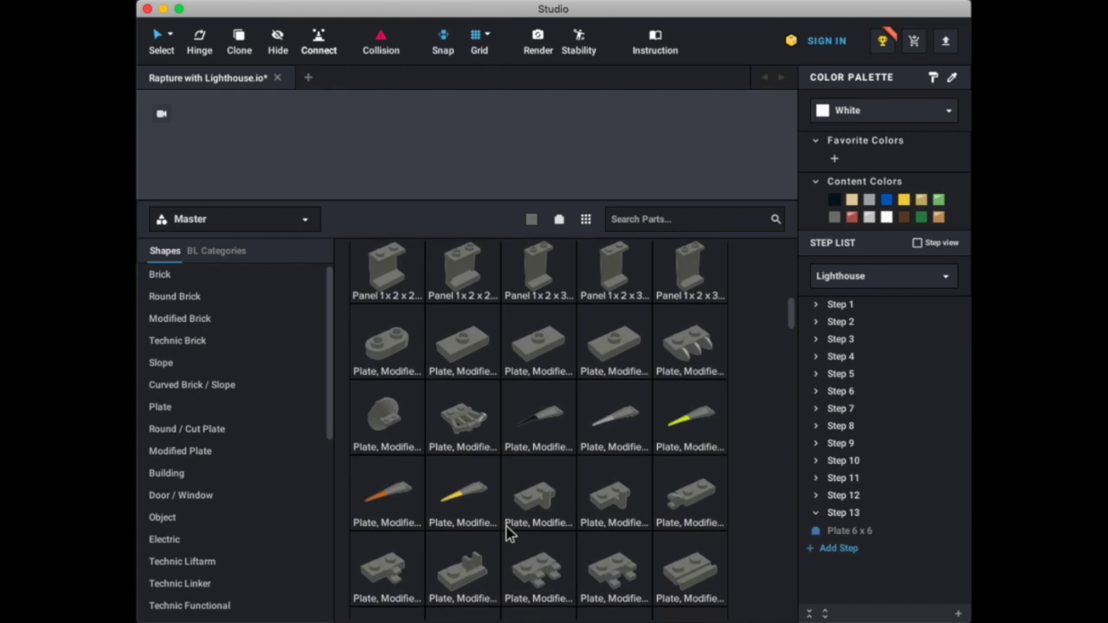
{"action": "scroll", "coordinate": [508, 534], "scroll_direction": "down", "scroll_amount": 2}
{"action": "scroll", "coordinate": [509, 532], "scroll_direction": "down", "scroll_amount": 5}
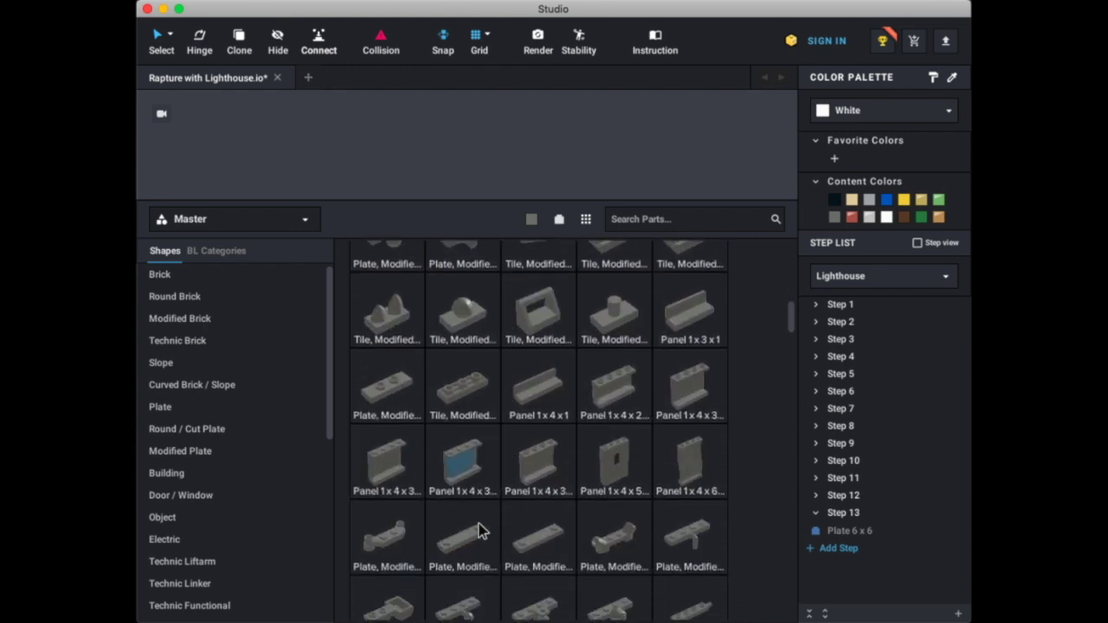
{"action": "scroll", "coordinate": [623, 506], "scroll_direction": "down", "scroll_amount": 15}
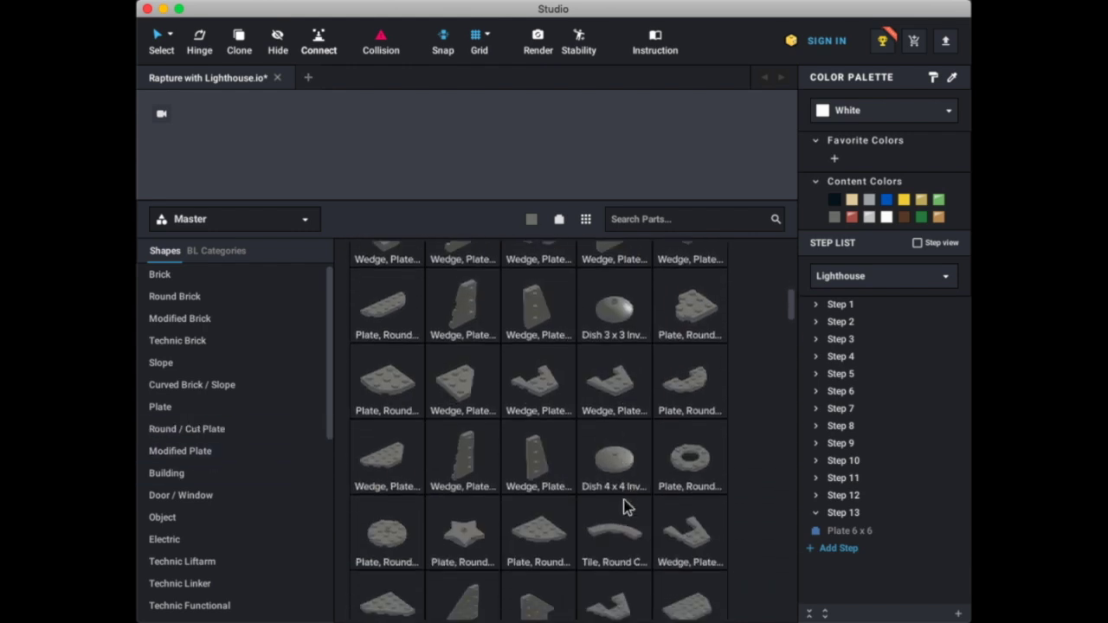
{"action": "scroll", "coordinate": [626, 508], "scroll_direction": "up", "scroll_amount": 5}
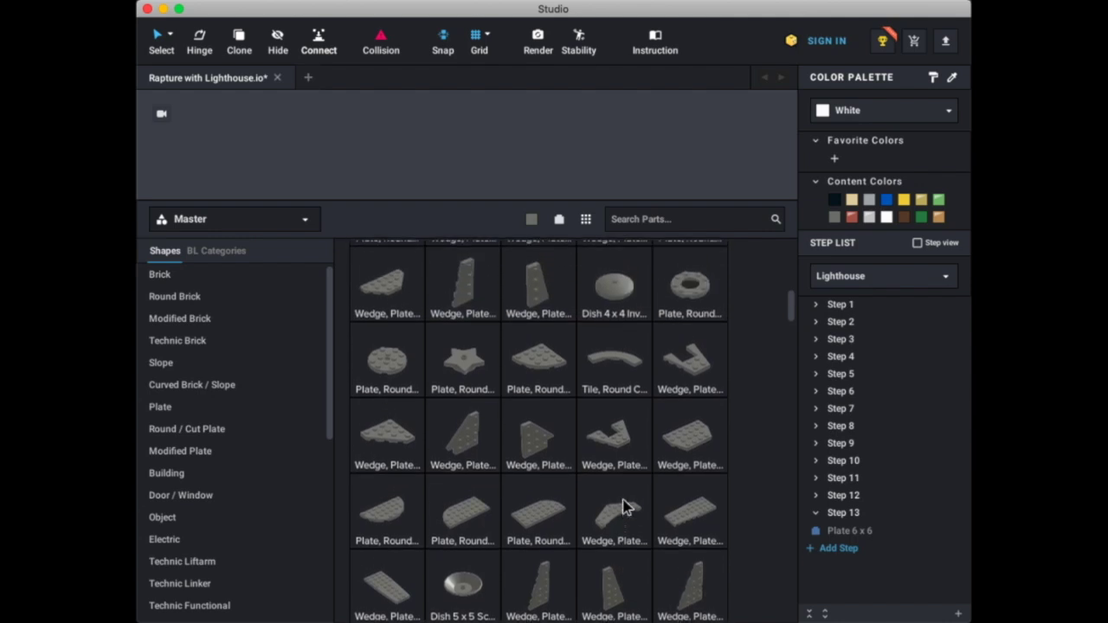
{"action": "scroll", "coordinate": [576, 329], "scroll_direction": "up", "scroll_amount": 2}
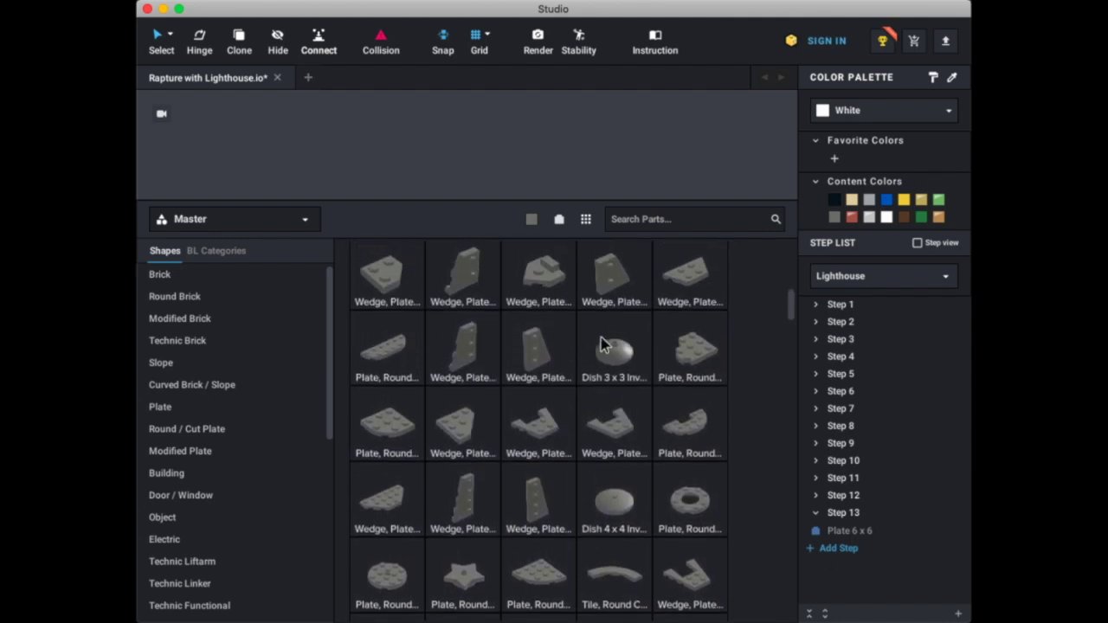
{"action": "scroll", "coordinate": [525, 370], "scroll_direction": "up", "scroll_amount": 1}
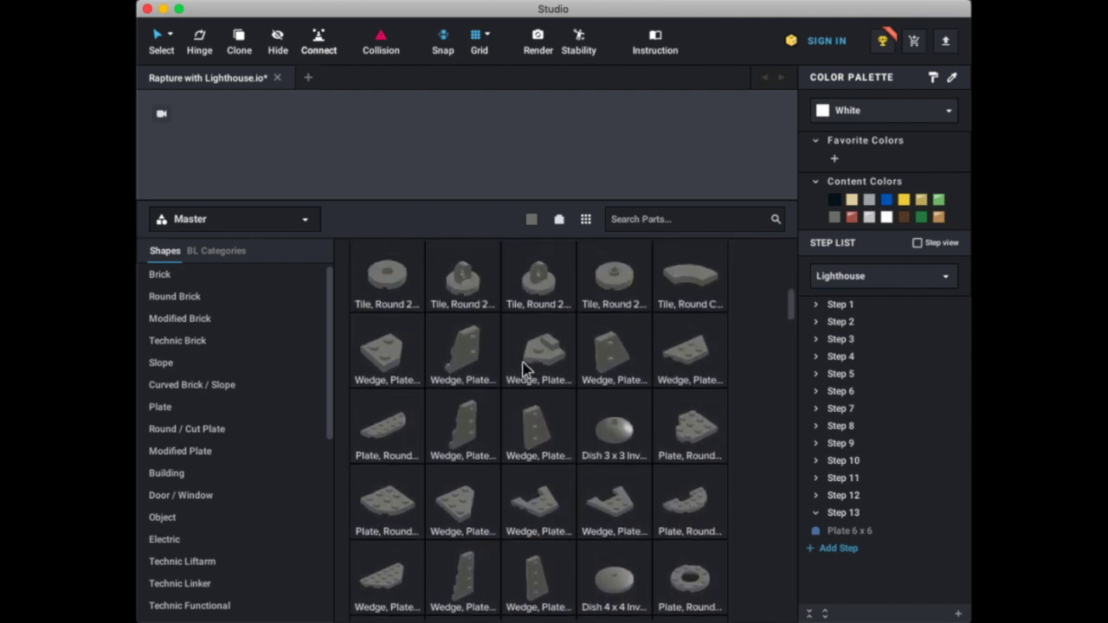
{"action": "left_click_drag", "start_coordinate": [525, 371], "coordinate": [505, 334]}
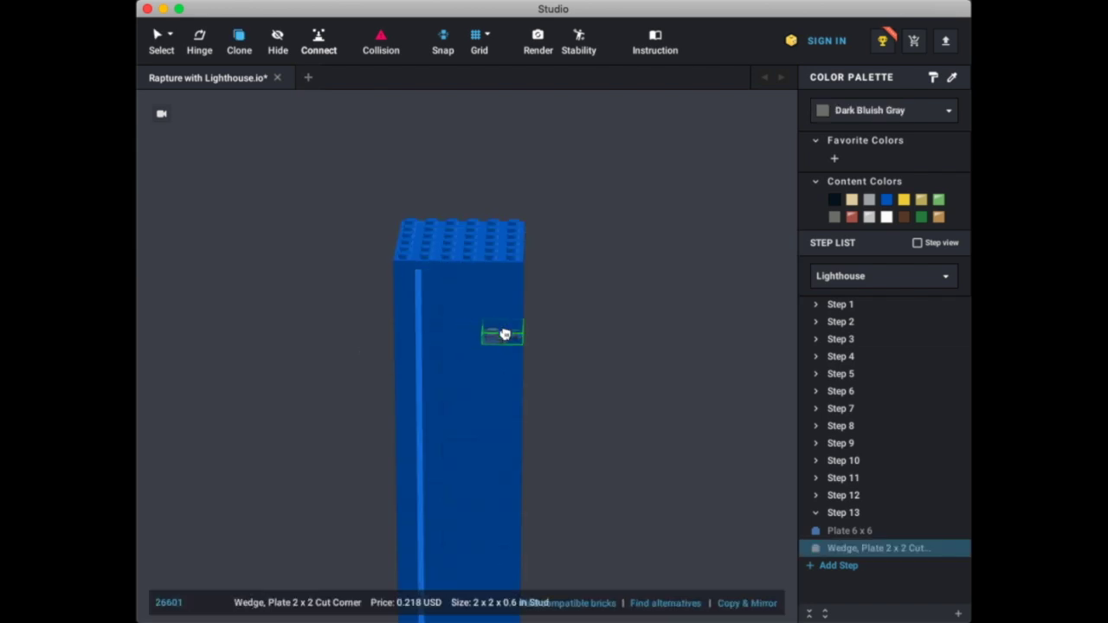
- Place three 2 x 2 cut-corner wedge plates around the centre of the Lighthouse's 6 x 6 top plate, with their cut corners facing outward
{"action": "left_click", "coordinate": [479, 235]}
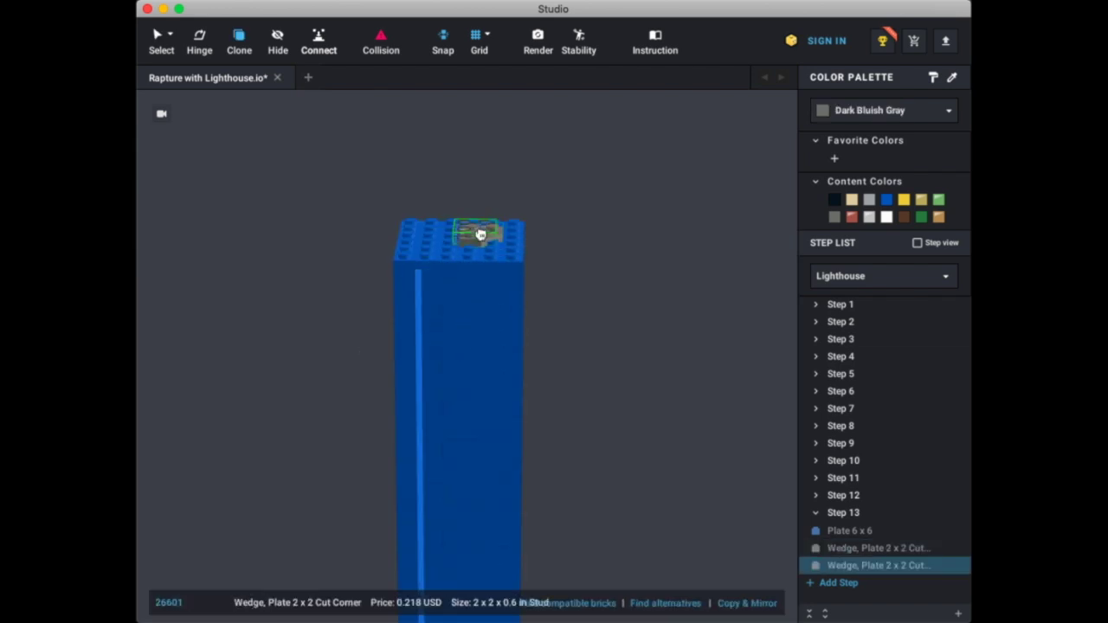
{"action": "right_click_drag", "start_coordinate": [480, 235], "coordinate": [483, 265]}
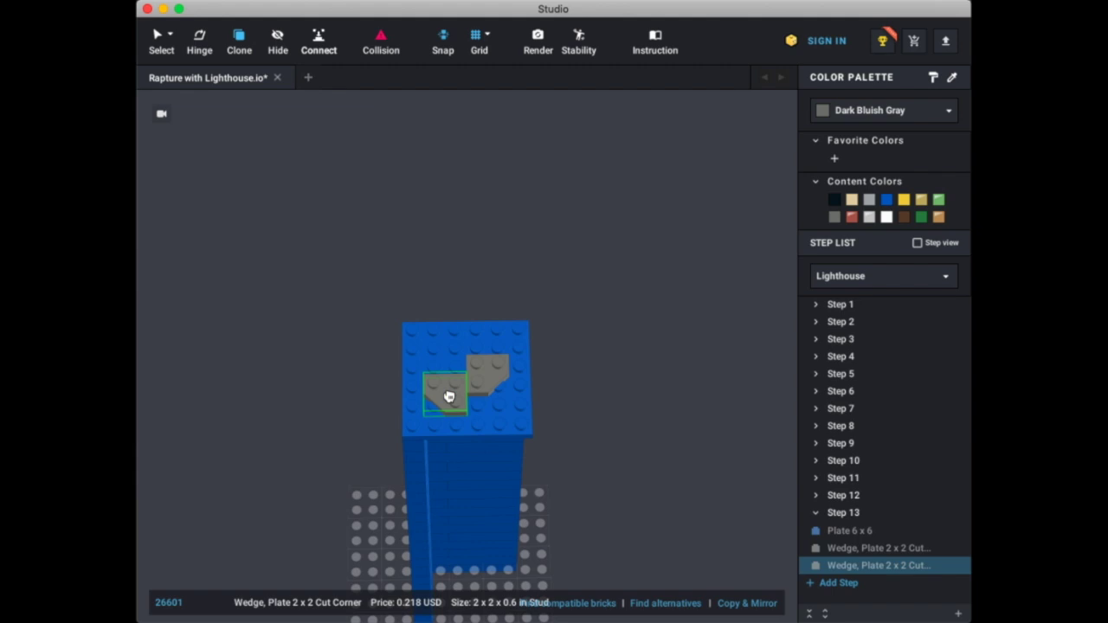
{"action": "left_click", "coordinate": [449, 397]}
{"action": "left_click", "coordinate": [453, 357]}
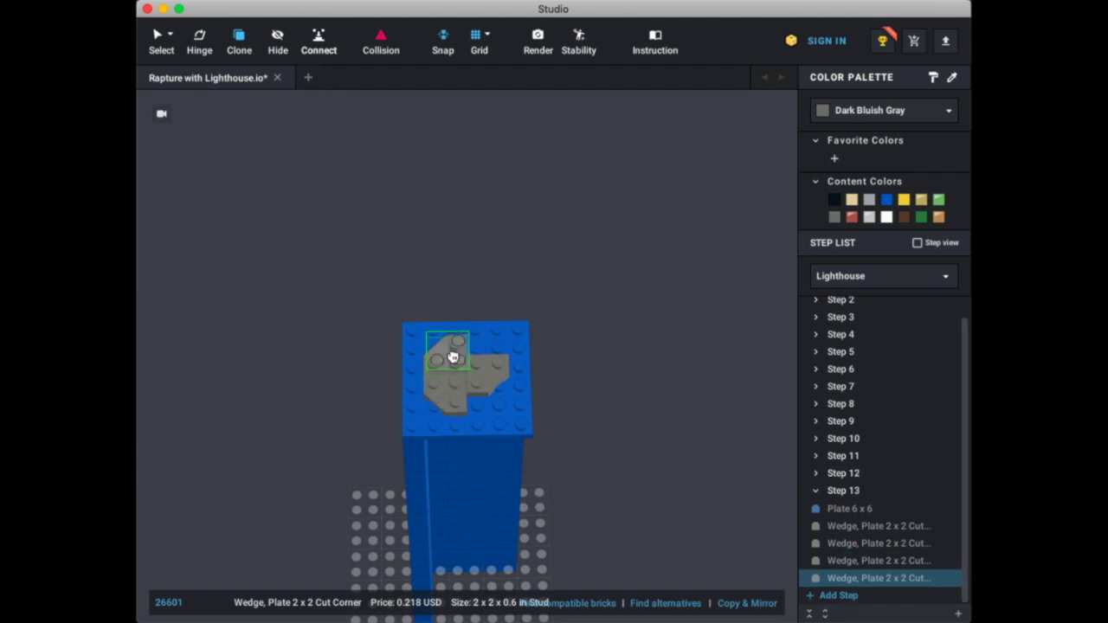